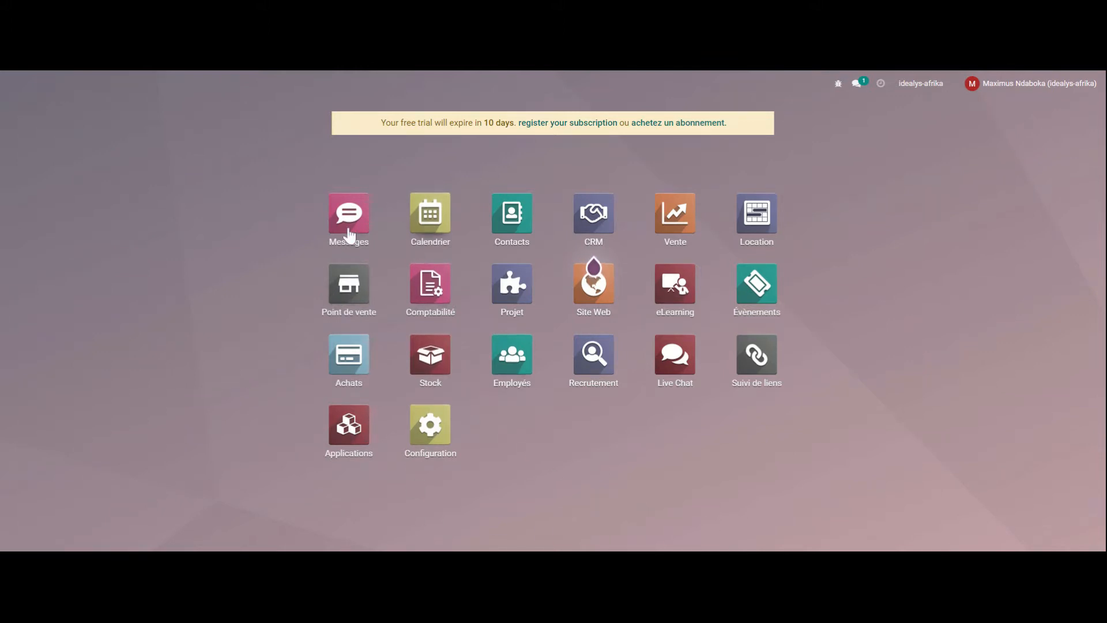
# Open the Stock settings in the Configuration app and look over the available options
pyautogui.click(430, 431)
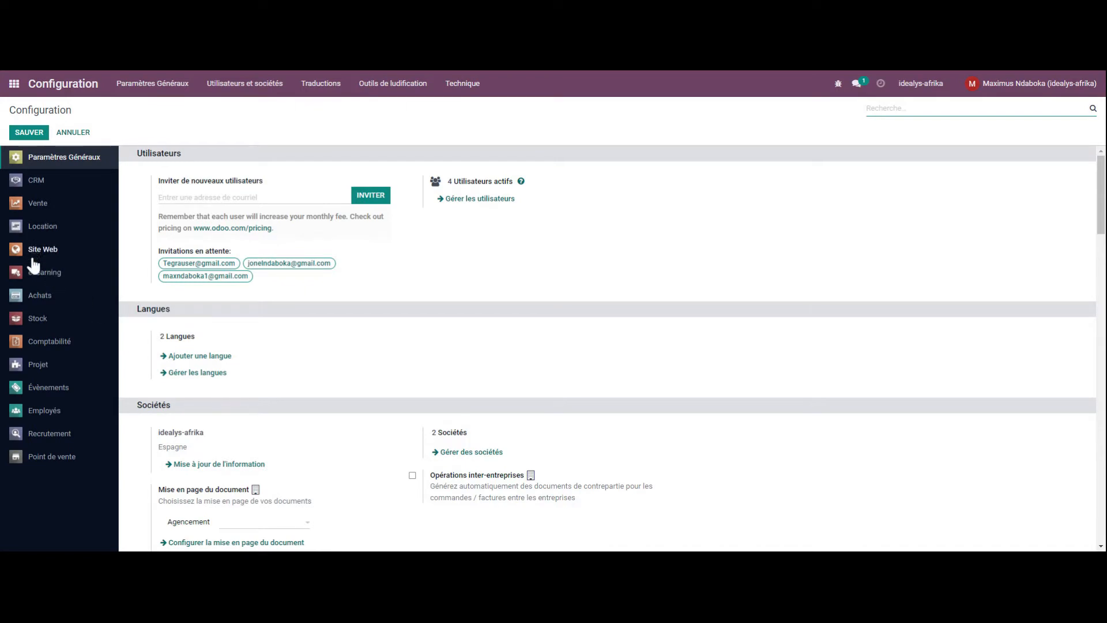
pyautogui.click(36, 321)
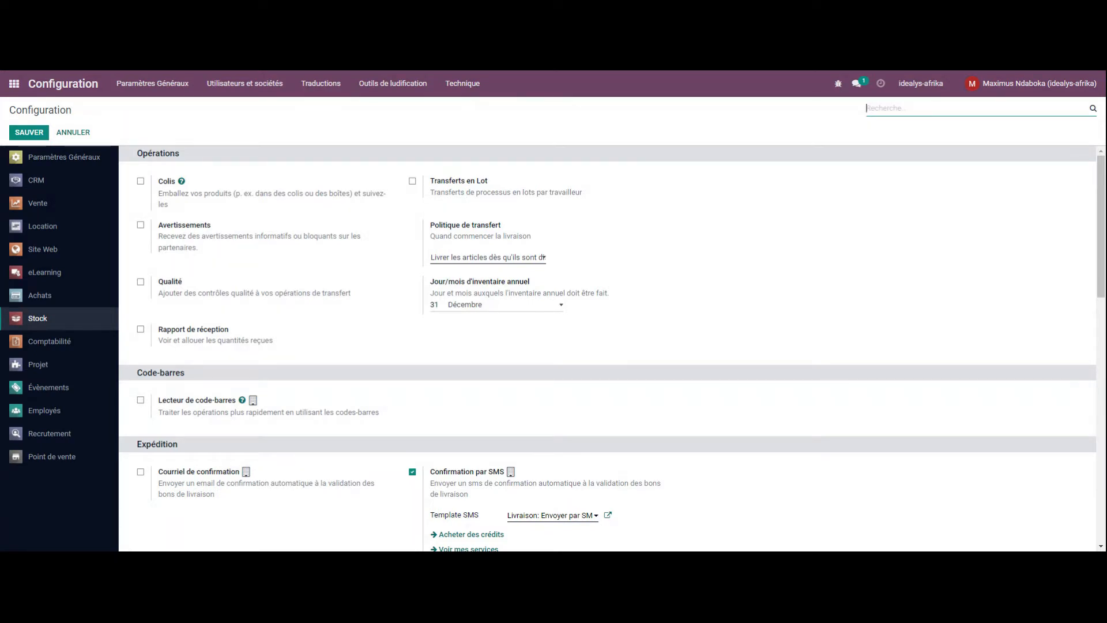
pyautogui.scroll(-3, 321, 317)
pyautogui.scroll(3, 321, 316)
# Enable the Colis and Avertissements options in the Opérations section
pyautogui.moveTo(158, 193); pyautogui.dragTo(392, 207)
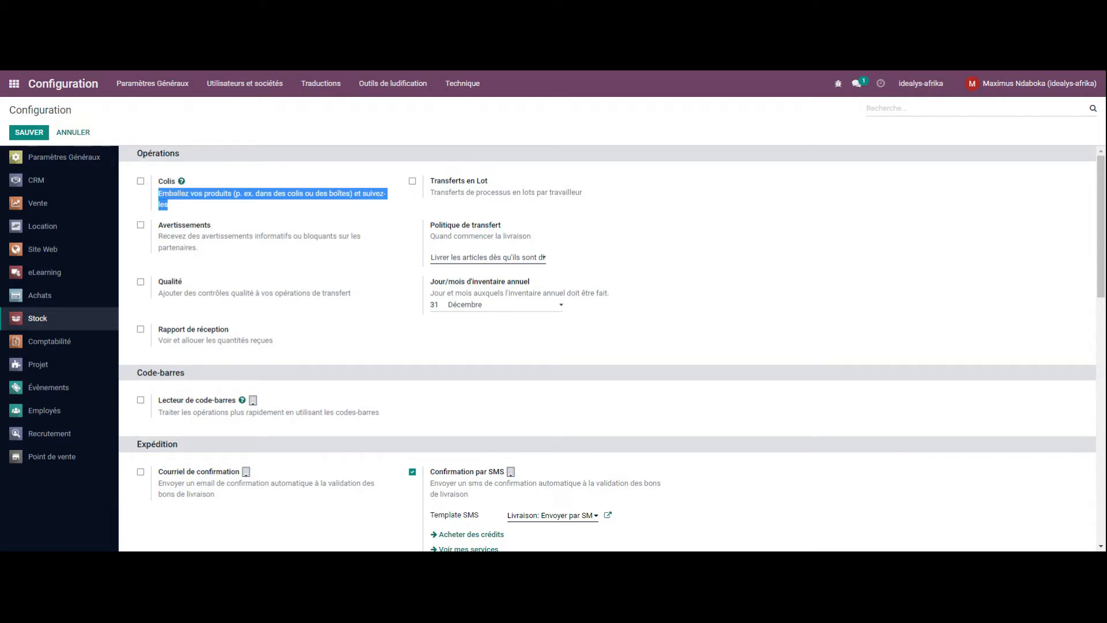
pyautogui.click(184, 203)
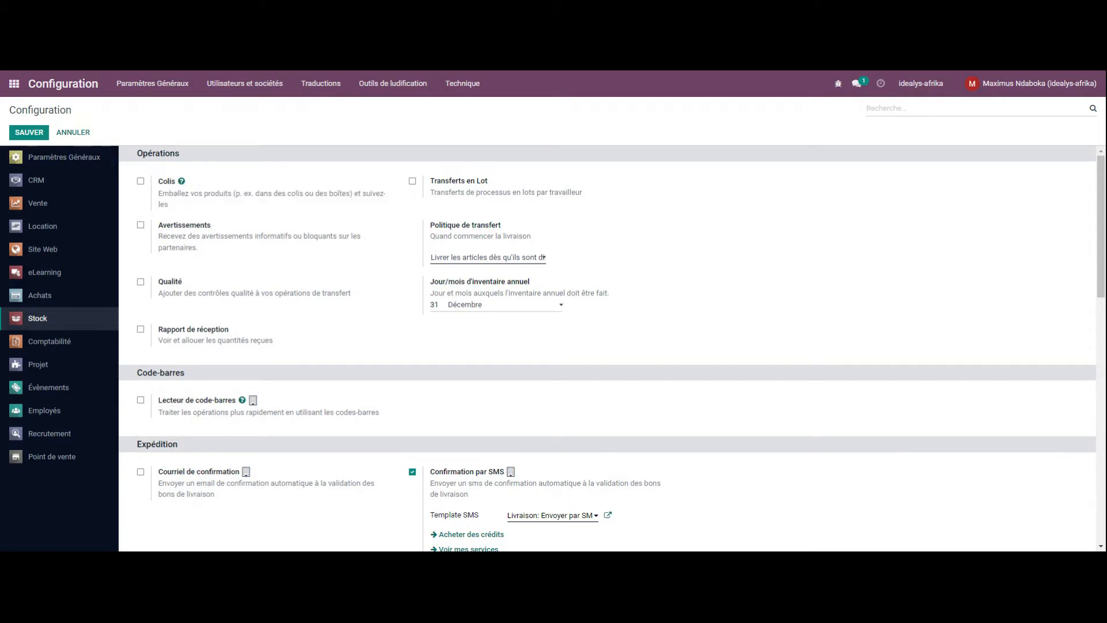
pyautogui.click(141, 181)
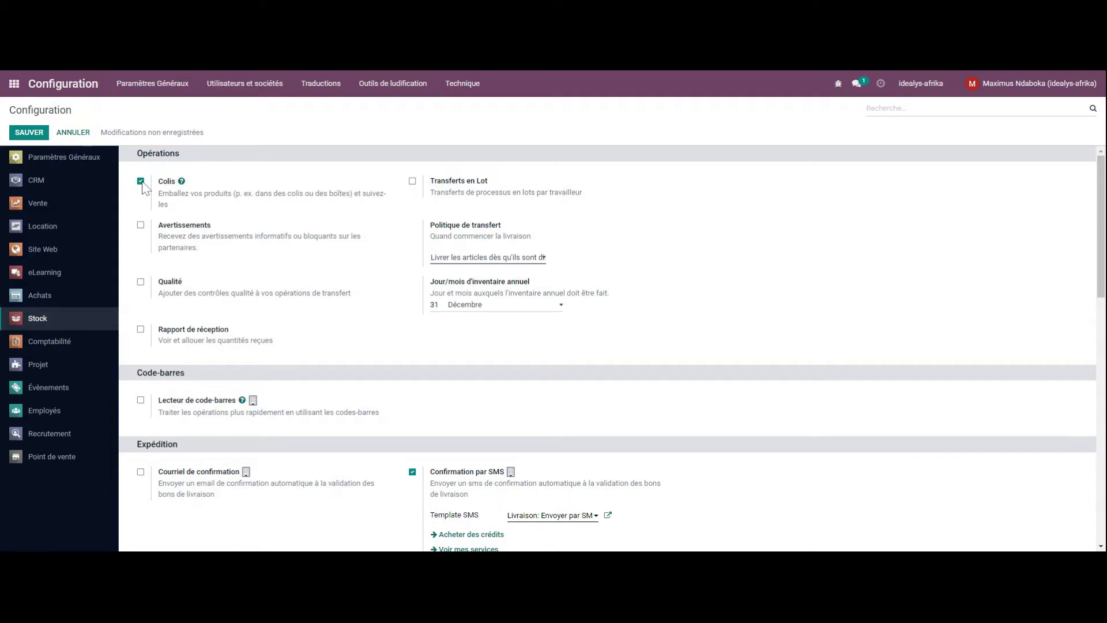
pyautogui.click(141, 225)
pyautogui.click(141, 282)
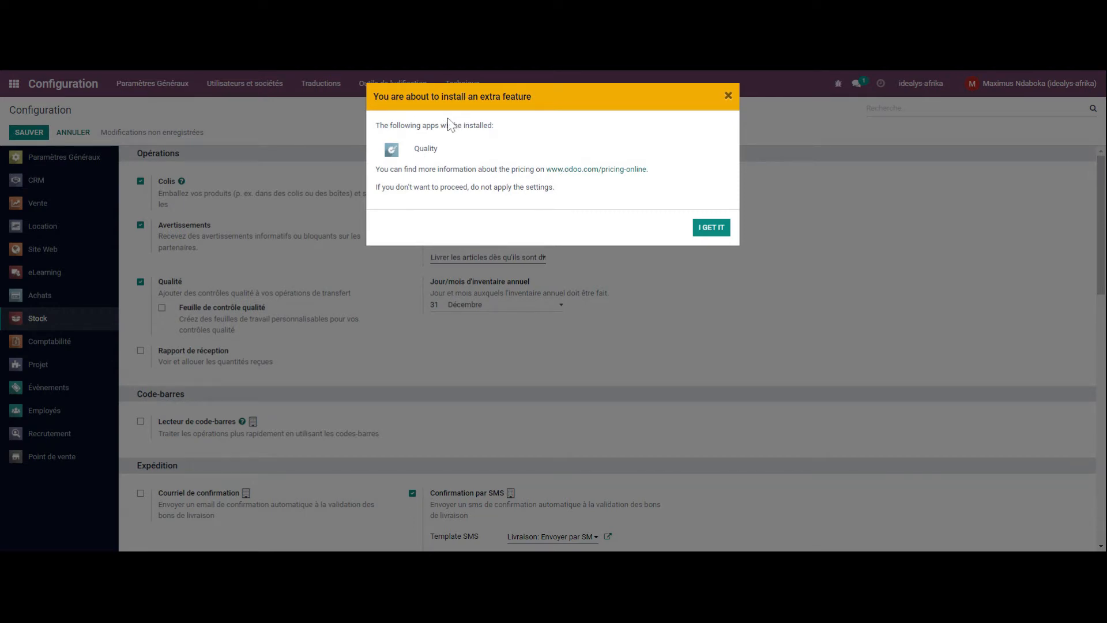
pyautogui.click(728, 96)
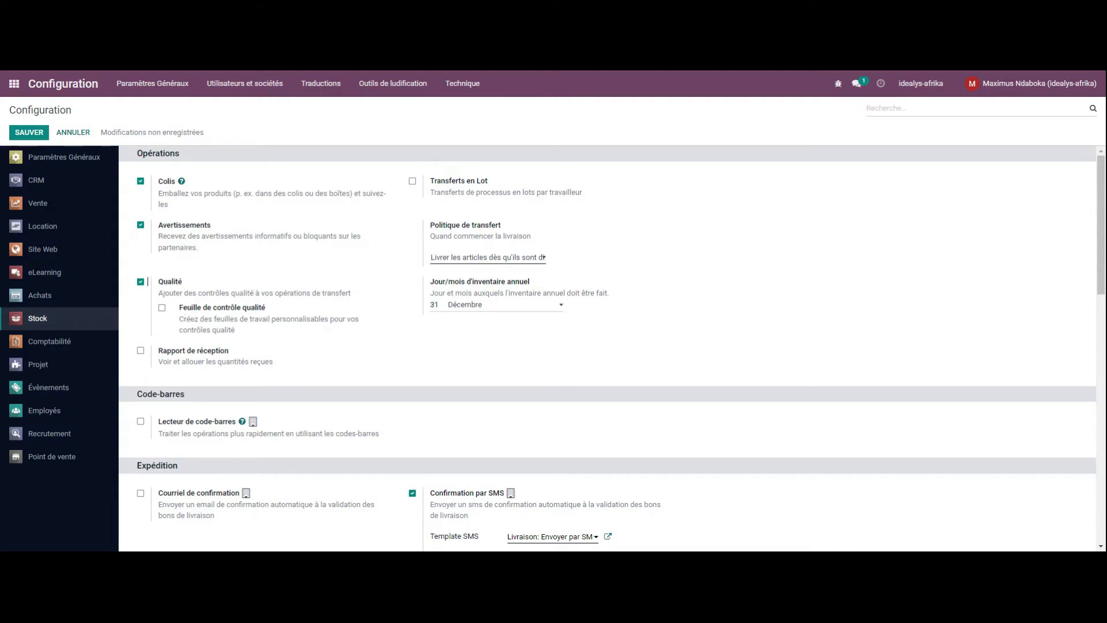
pyautogui.click(141, 283)
pyautogui.scroll(-1, 259, 294)
pyautogui.scroll(1, 268, 296)
pyautogui.click(141, 281)
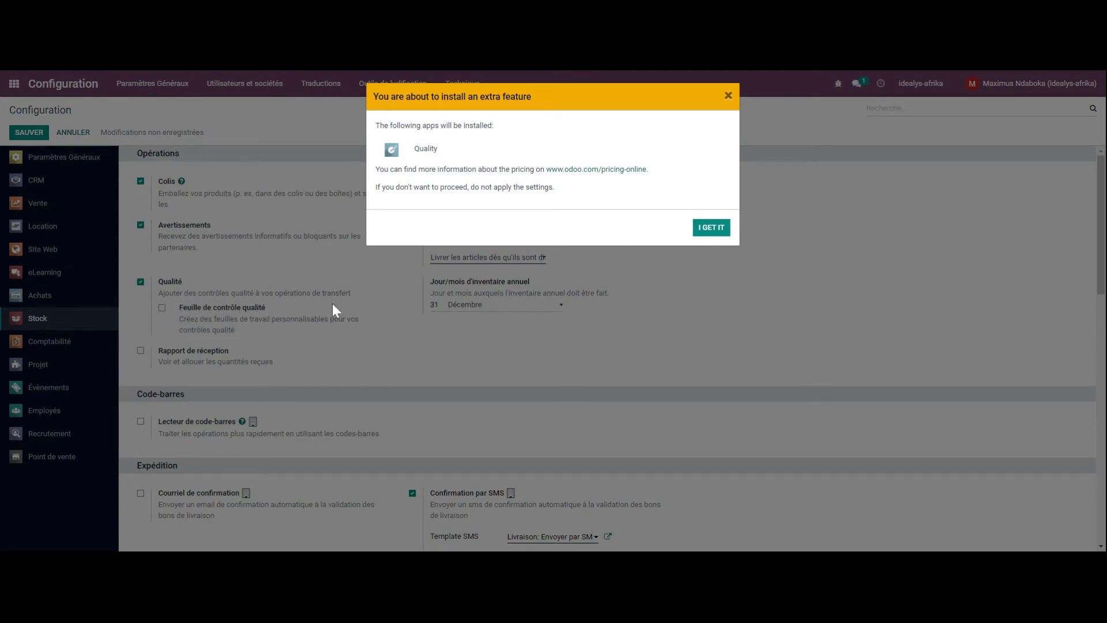
pyautogui.click(728, 96)
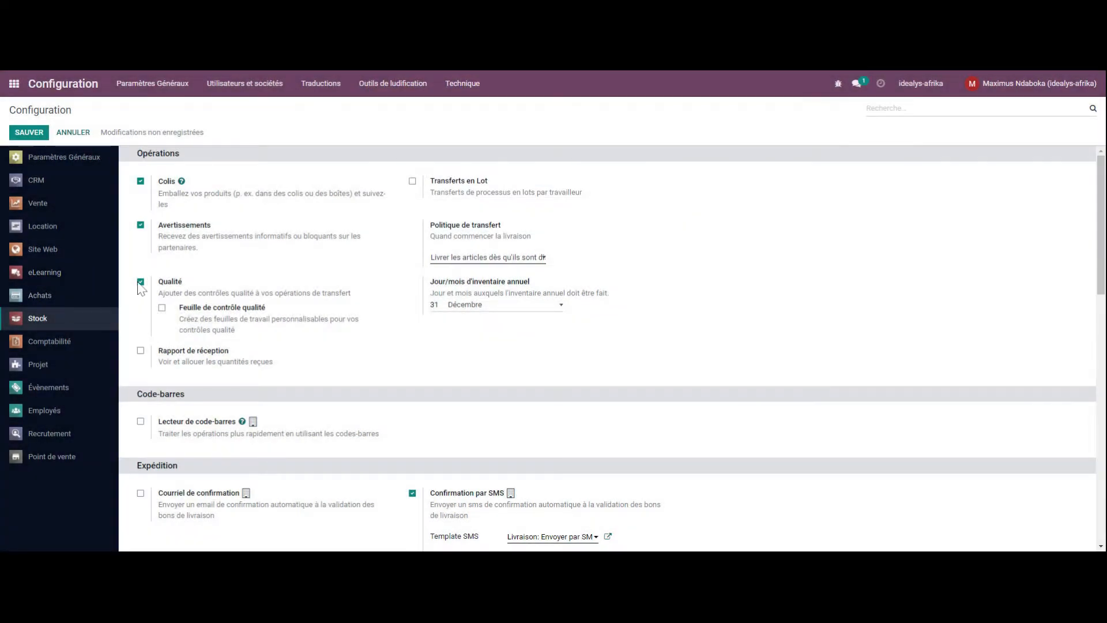
pyautogui.click(140, 282)
# Enable Rapport de réception together with its option to show the reception report on validation
pyautogui.scroll(-1, 143, 280)
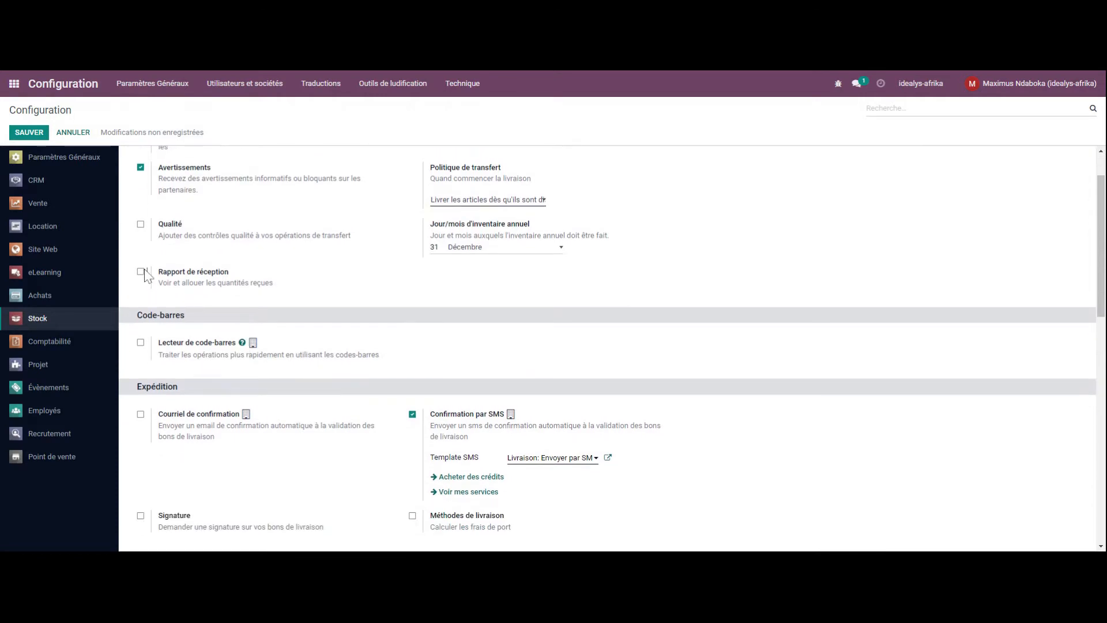
pyautogui.click(141, 272)
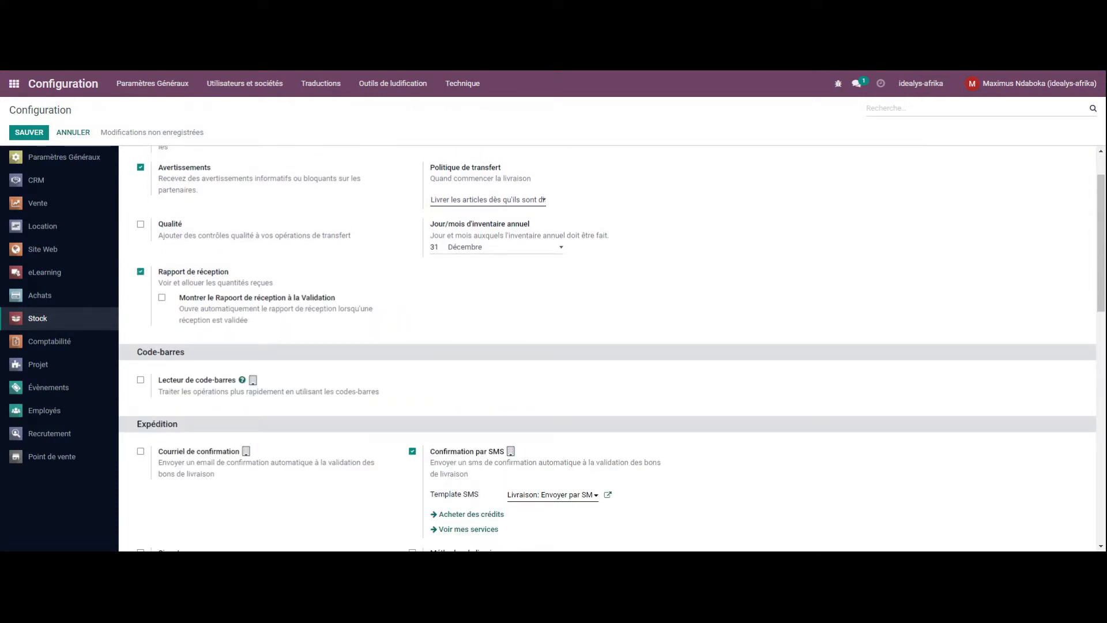
pyautogui.scroll(1, 296, 292)
pyautogui.scroll(-2, 271, 283)
pyautogui.click(162, 240)
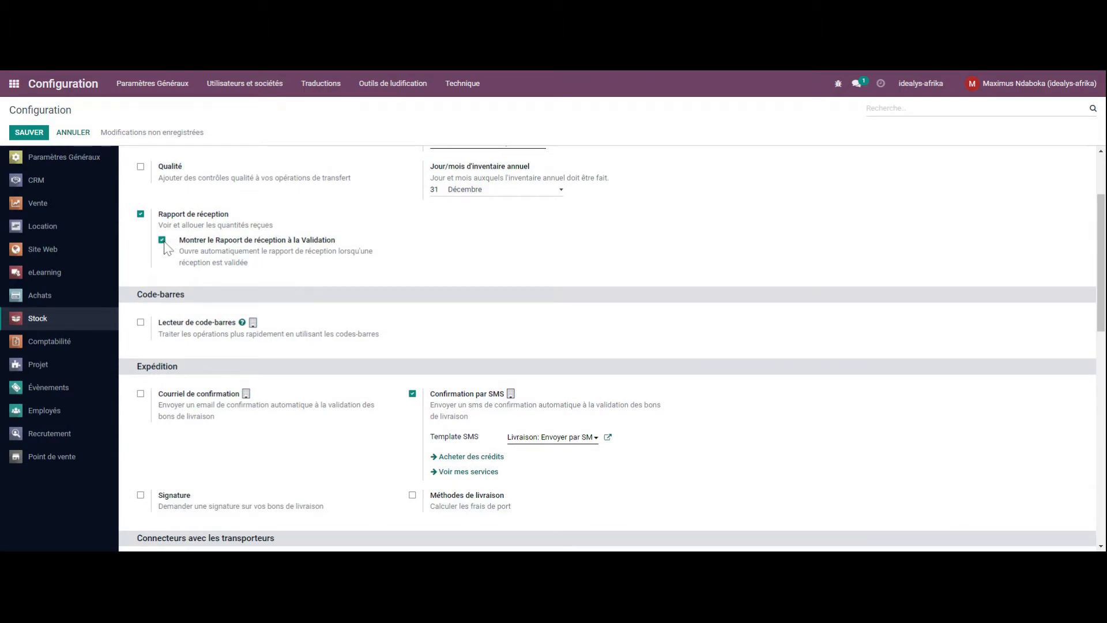
pyautogui.scroll(1, 608, 346)
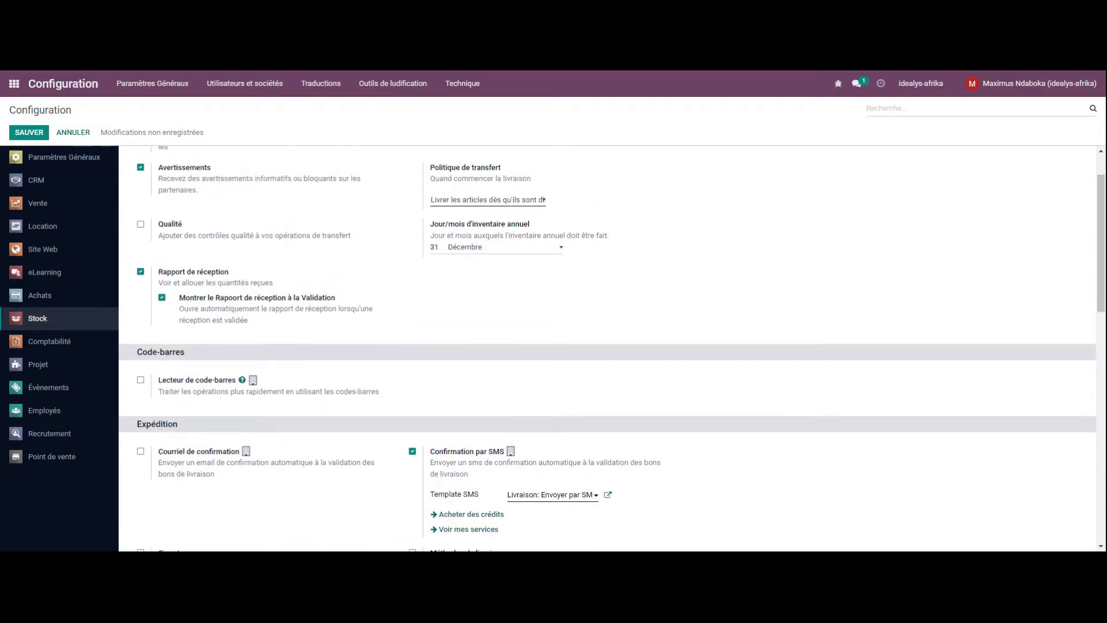
# View the available choices for the Politique de transfert setting
pyautogui.scroll(1, 311, 276)
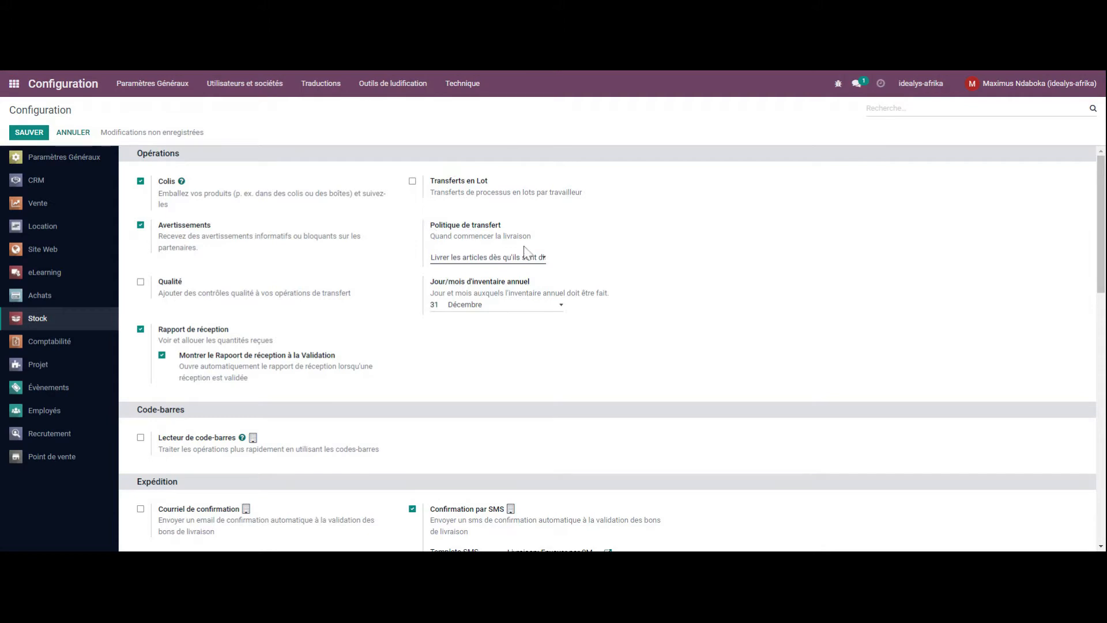
pyautogui.click(543, 258)
pyautogui.moveTo(561, 321)
# Enable Courriel de confirmation in the Expédition section, using the template "Livraison: Envoyer par email"
pyautogui.scroll(-4, 444, 322)
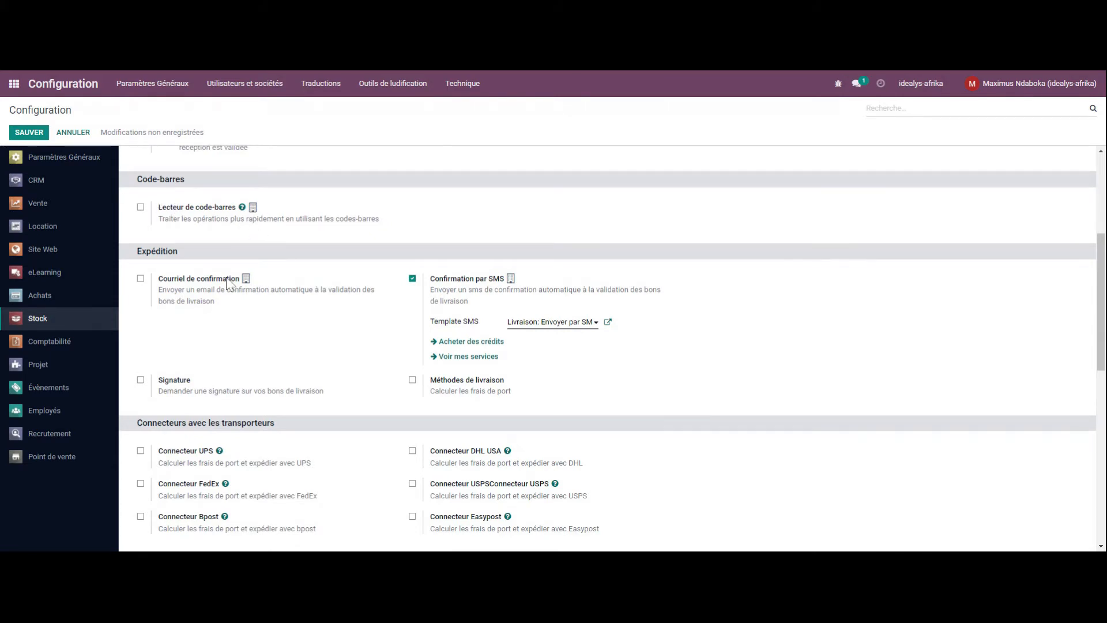
pyautogui.scroll(-2, 231, 283)
pyautogui.scroll(1, 231, 284)
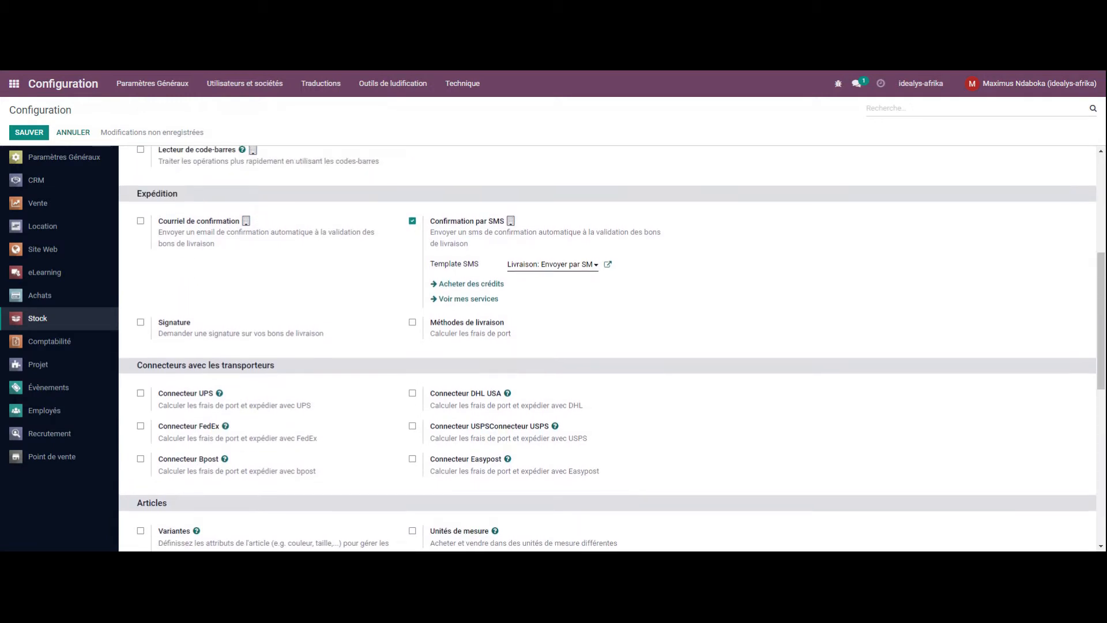
pyautogui.click(141, 221)
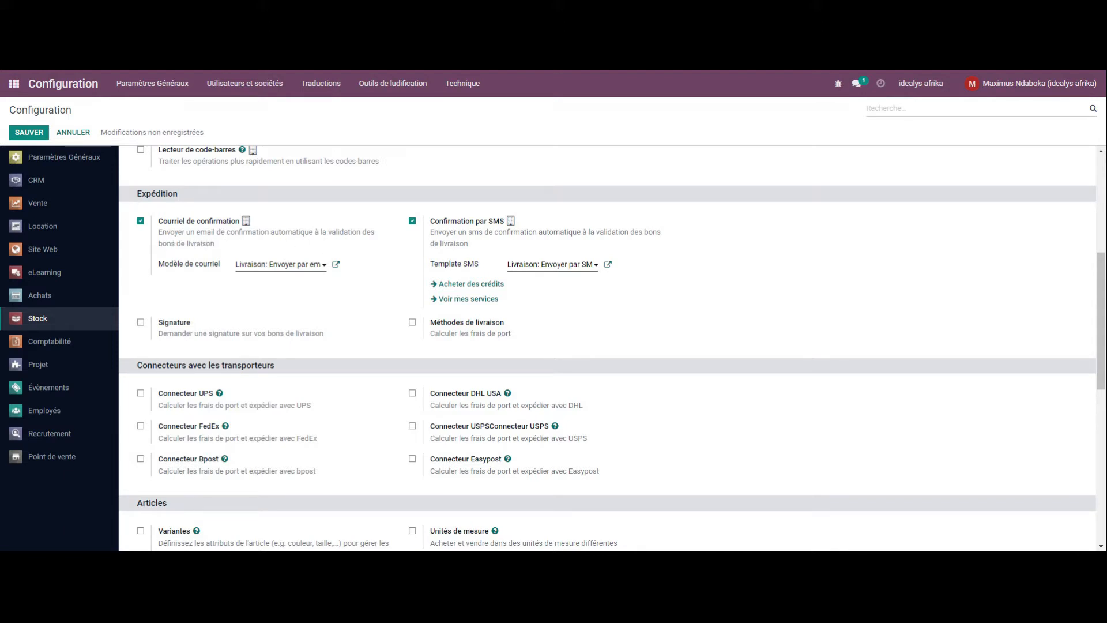
pyautogui.click(324, 265)
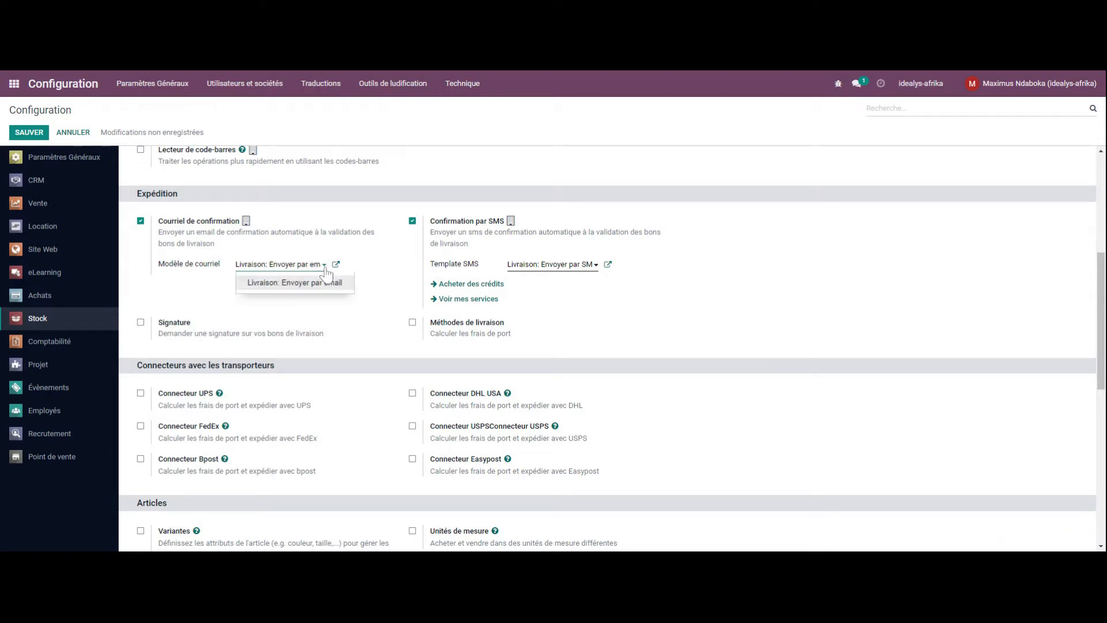
pyautogui.click(279, 289)
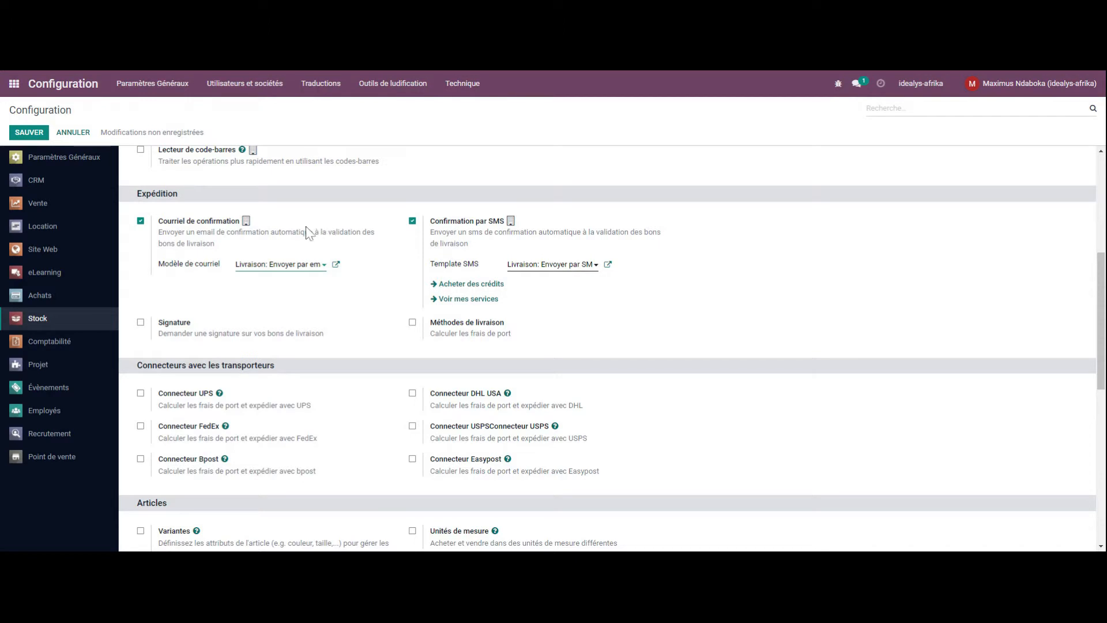
# Open the delivery confirmation e-mail template and view the document types it can apply to
pyautogui.click(337, 266)
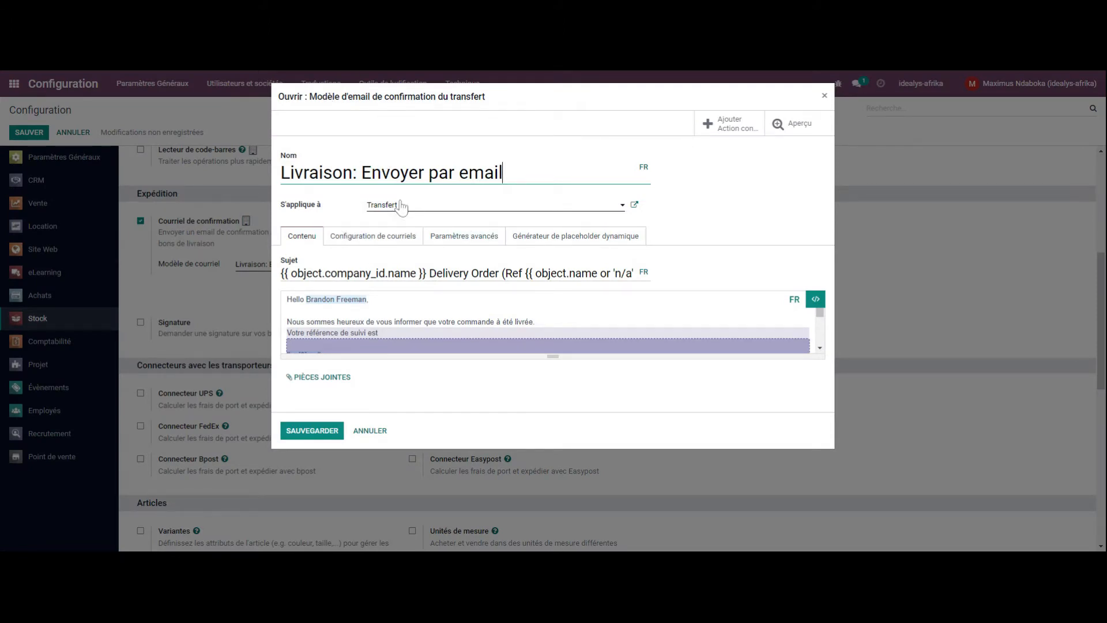
pyautogui.click(621, 207)
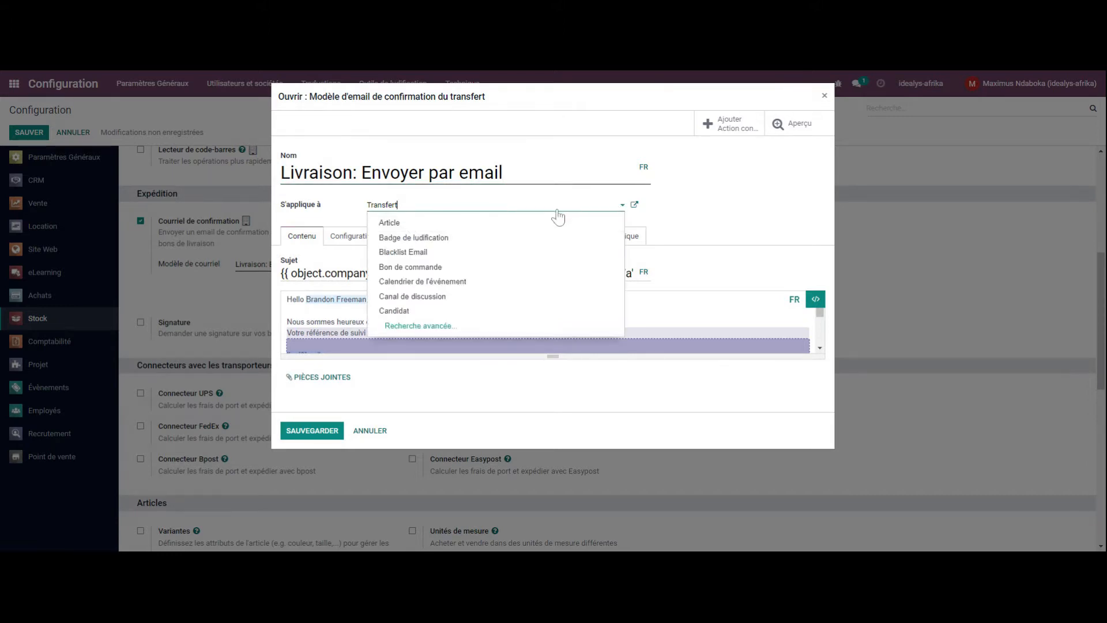
pyautogui.click(725, 224)
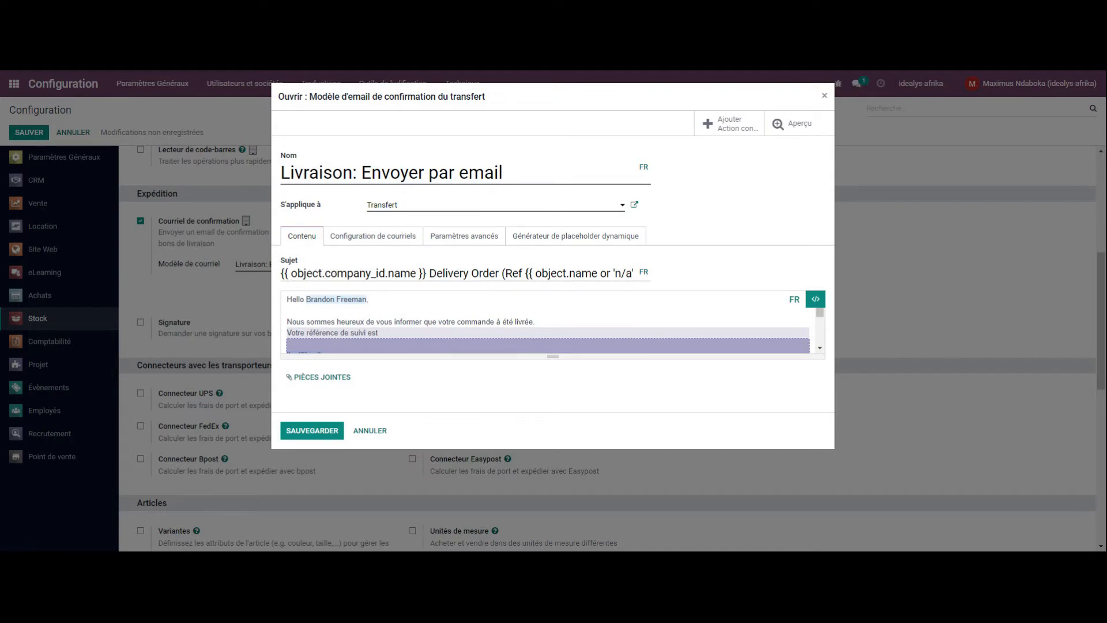
# Examine the subject and the full body text of the delivery confirmation e-mail template
pyautogui.moveTo(297, 273); pyautogui.dragTo(610, 273)
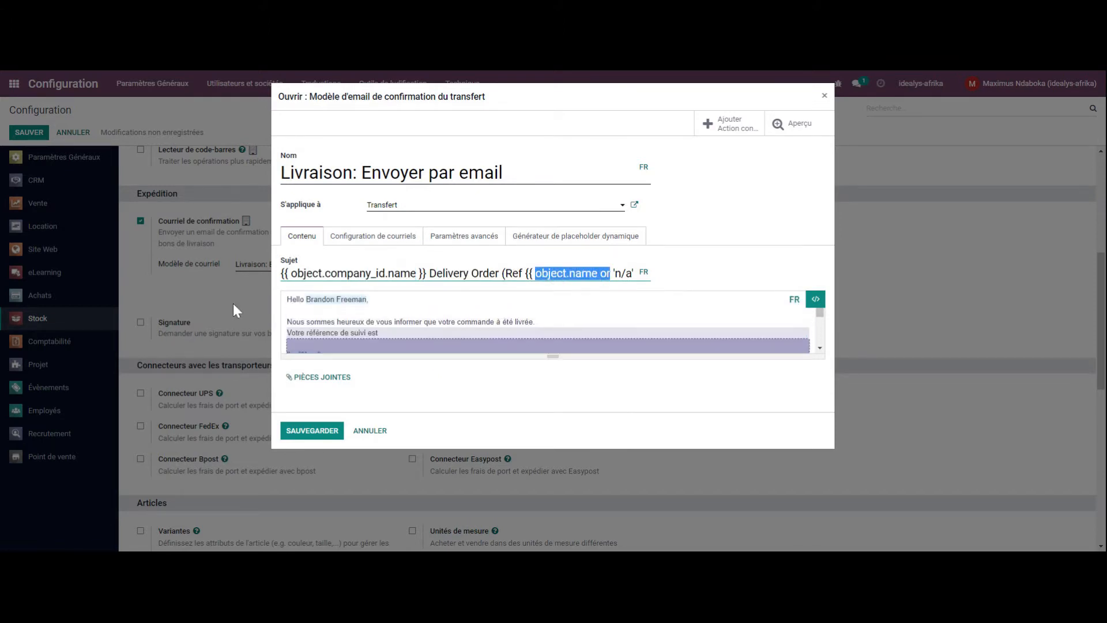
pyautogui.moveTo(287, 322); pyautogui.dragTo(535, 322)
pyautogui.click(535, 322)
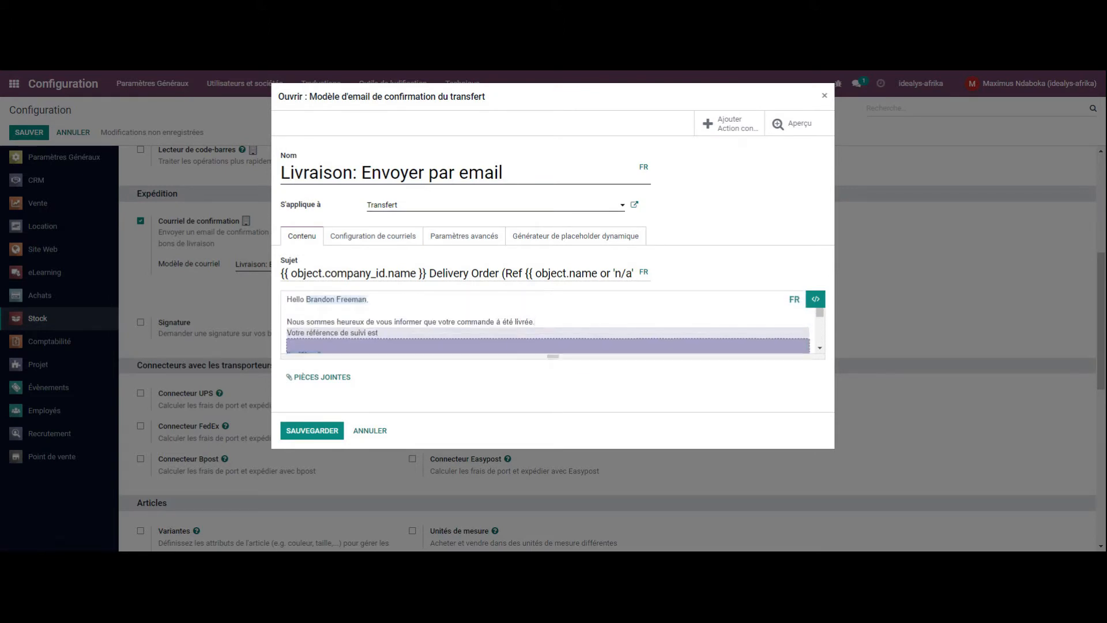
pyautogui.scroll(-2, 548, 323)
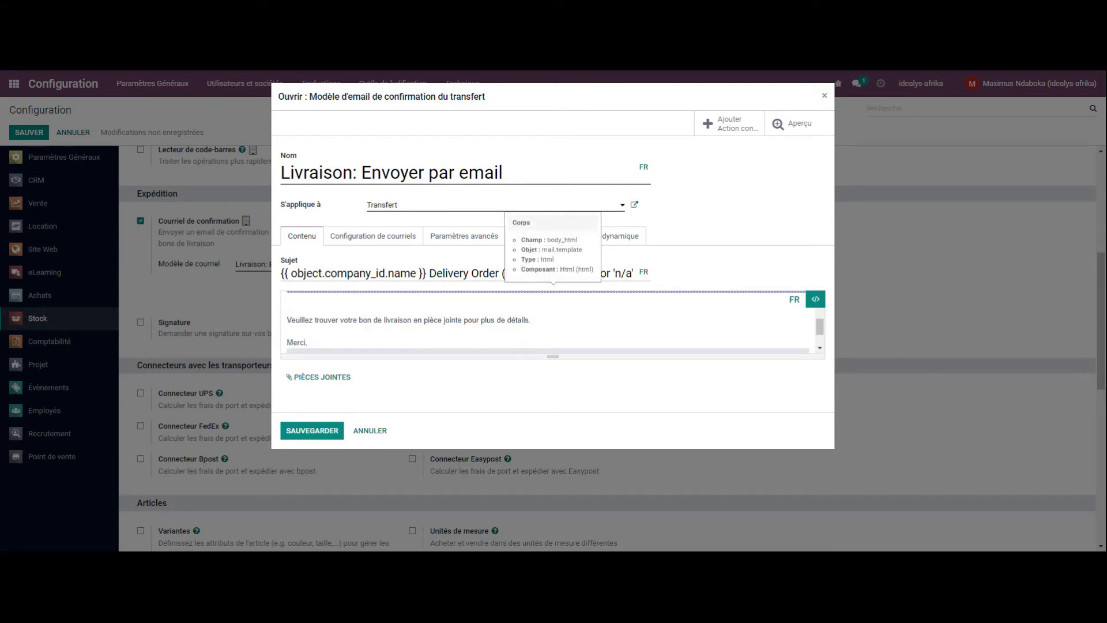
pyautogui.scroll(-1, 548, 323)
pyautogui.scroll(2, 548, 323)
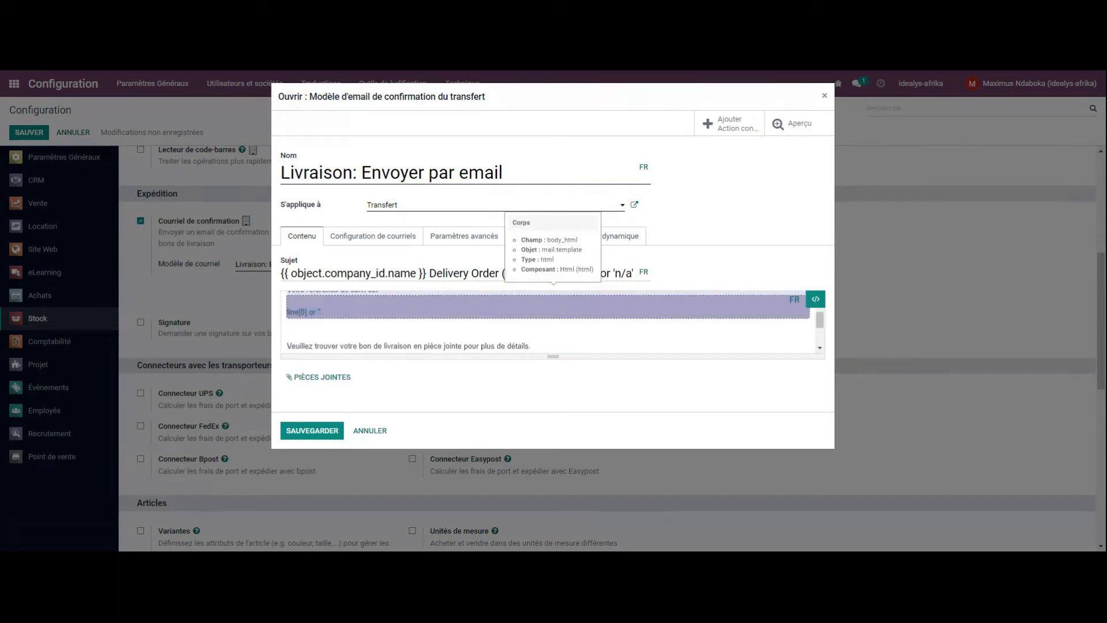
pyautogui.scroll(-1, 547, 323)
pyautogui.scroll(1, 548, 323)
# Add the line "Nous apprecions énormement votre clientéle." after the delivery note sentence in the e-mail body
pyautogui.click(531, 346)
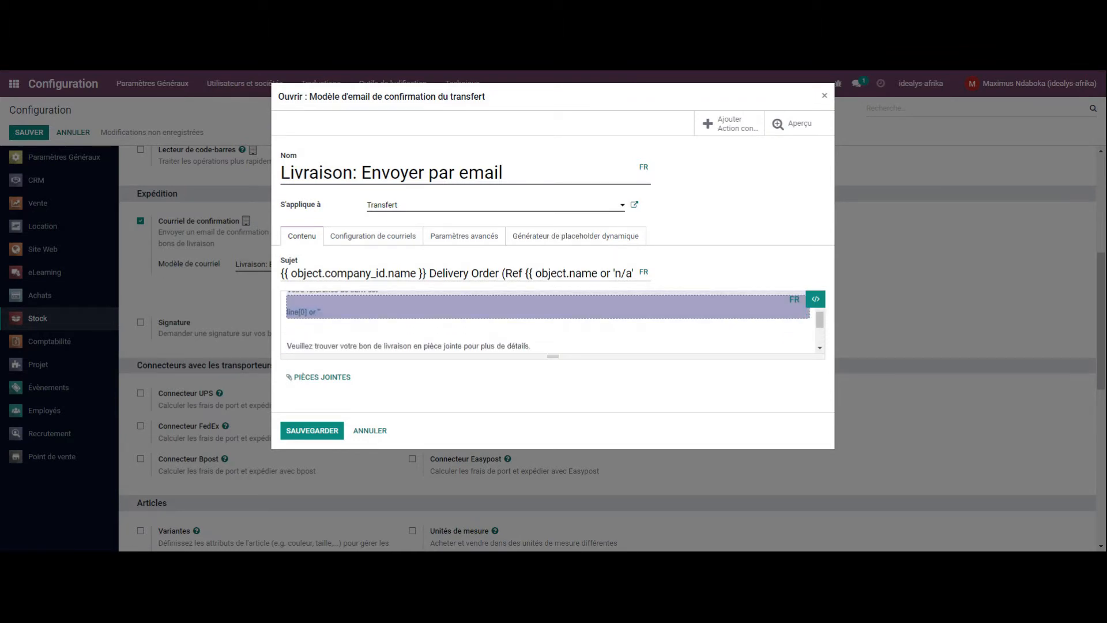
pyautogui.press('Return')
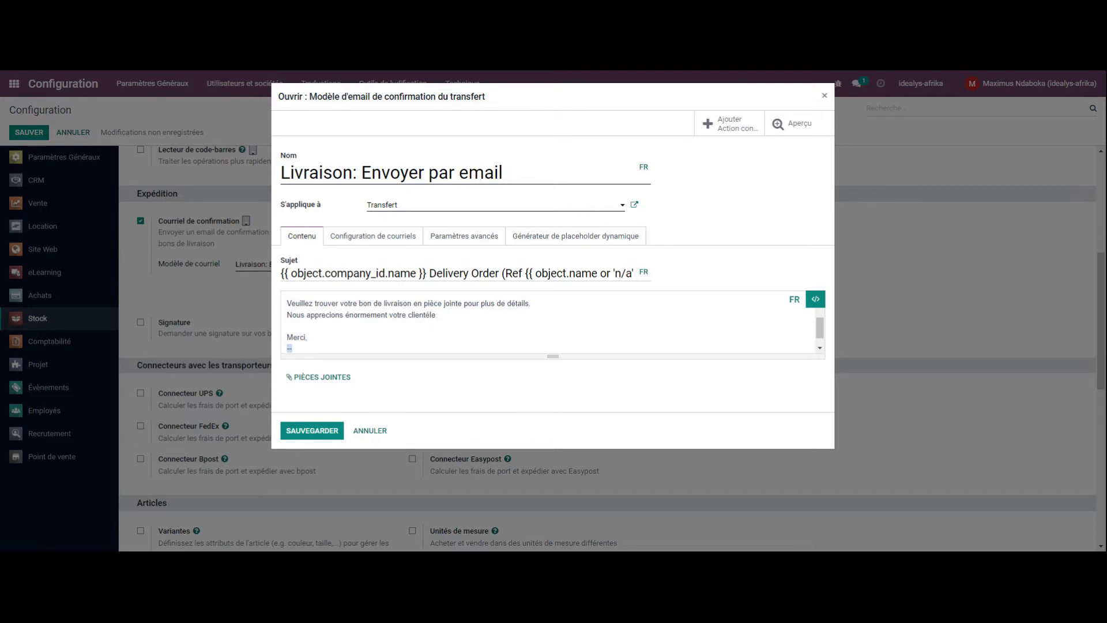
pyautogui.scroll(-1, 437, 300)
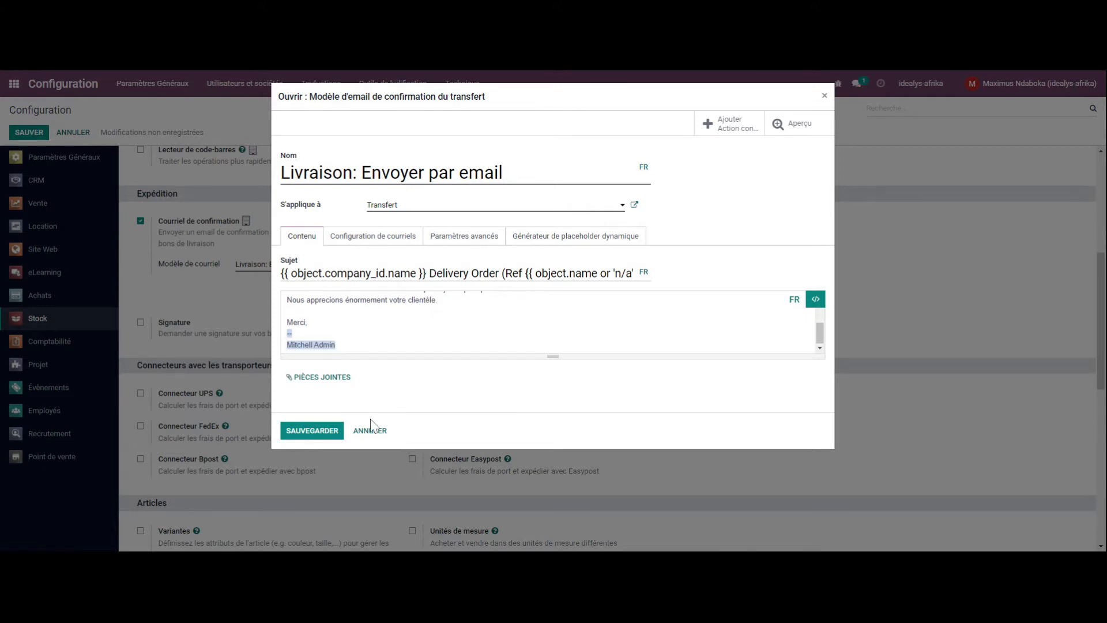
# Review the template's e-mail configuration, advanced parameters and dynamic placeholder generator, and save the template
pyautogui.click(403, 240)
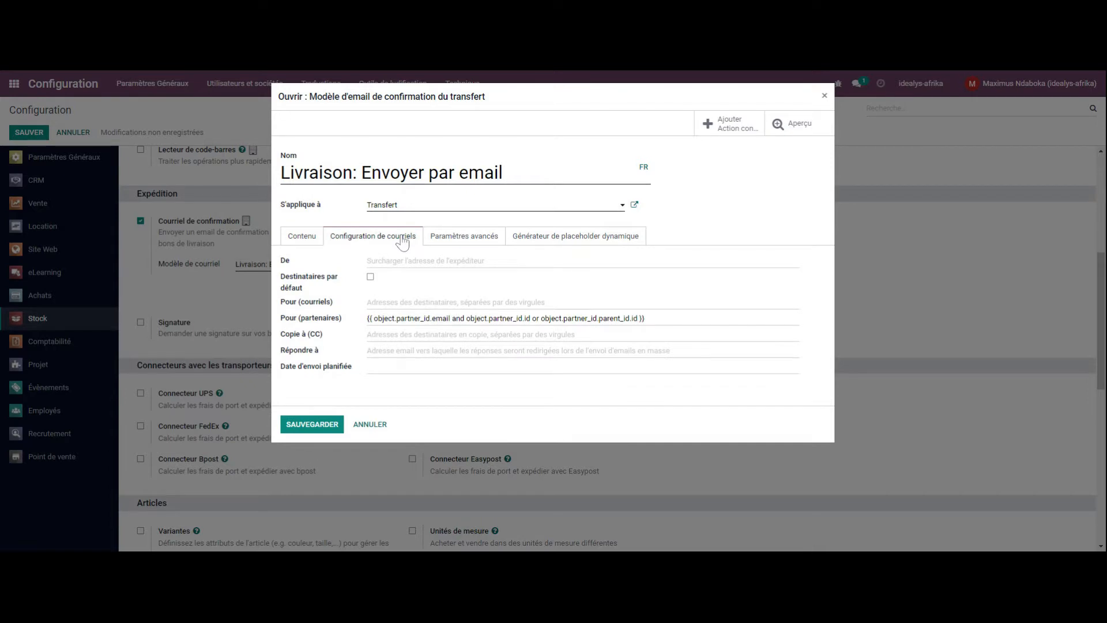
pyautogui.click(495, 241)
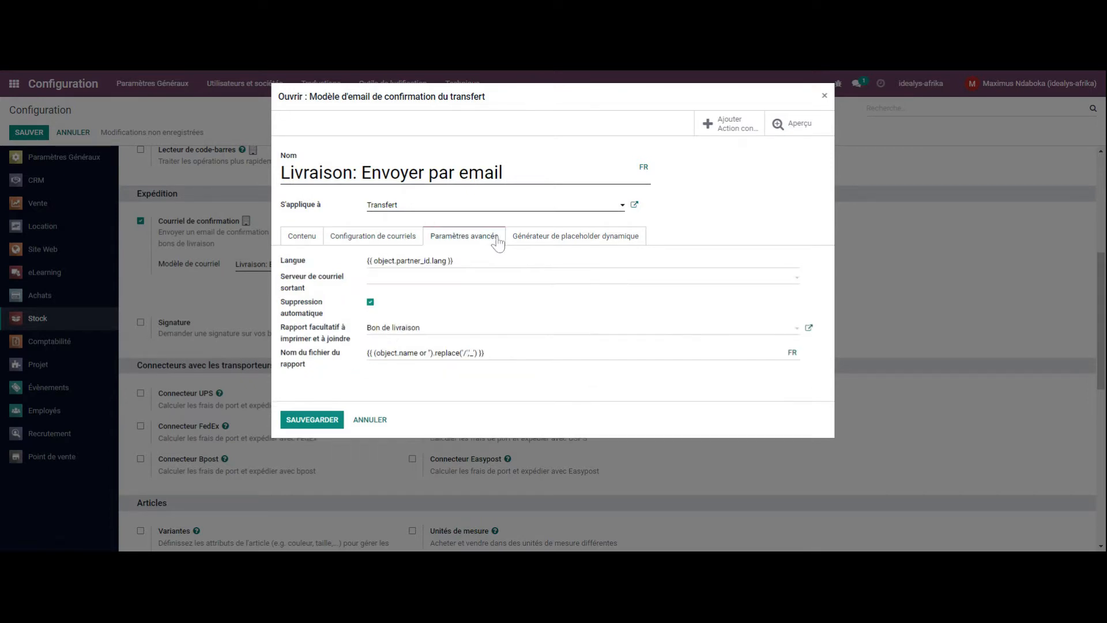
pyautogui.click(537, 242)
pyautogui.click(305, 386)
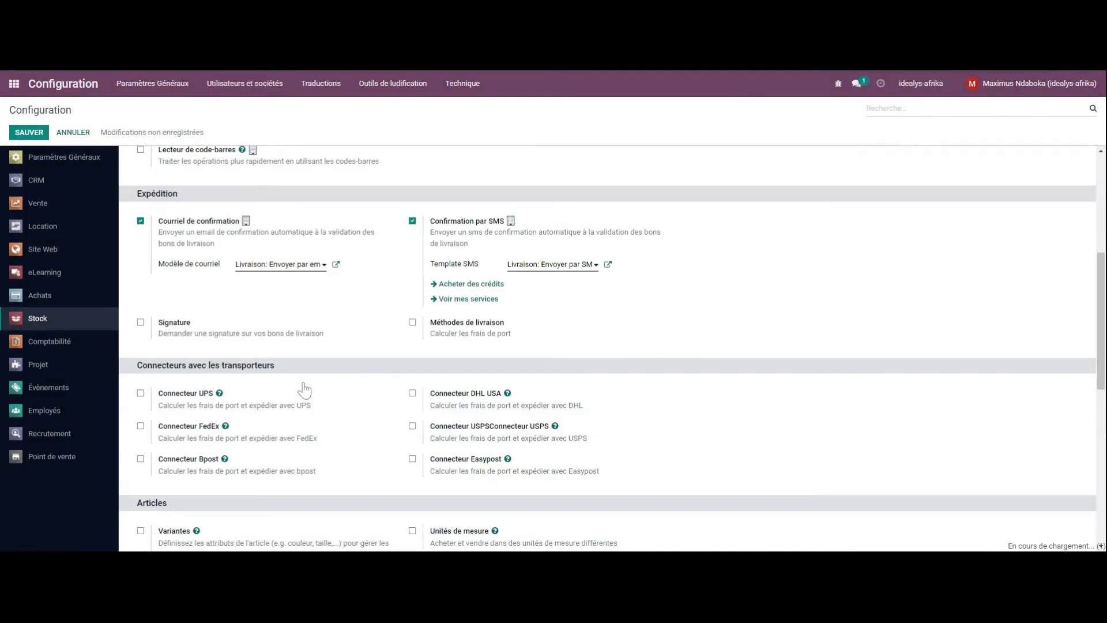
# Disable the Confirmation par SMS option in the Expédition section
pyautogui.scroll(-2, 307, 391)
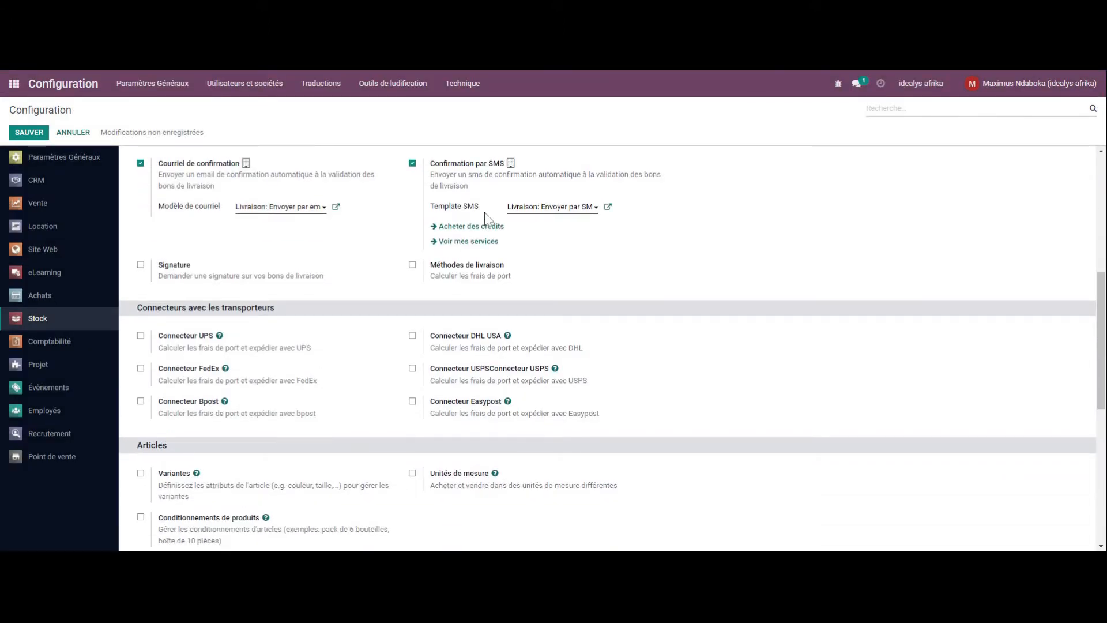
pyautogui.scroll(1, 418, 277)
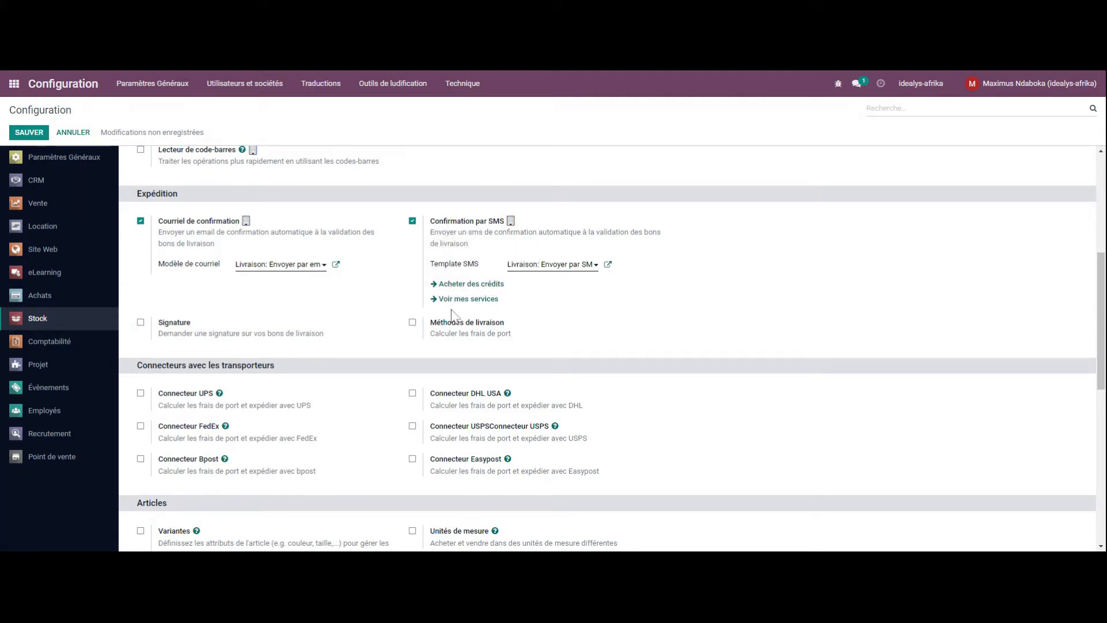
pyautogui.click(413, 221)
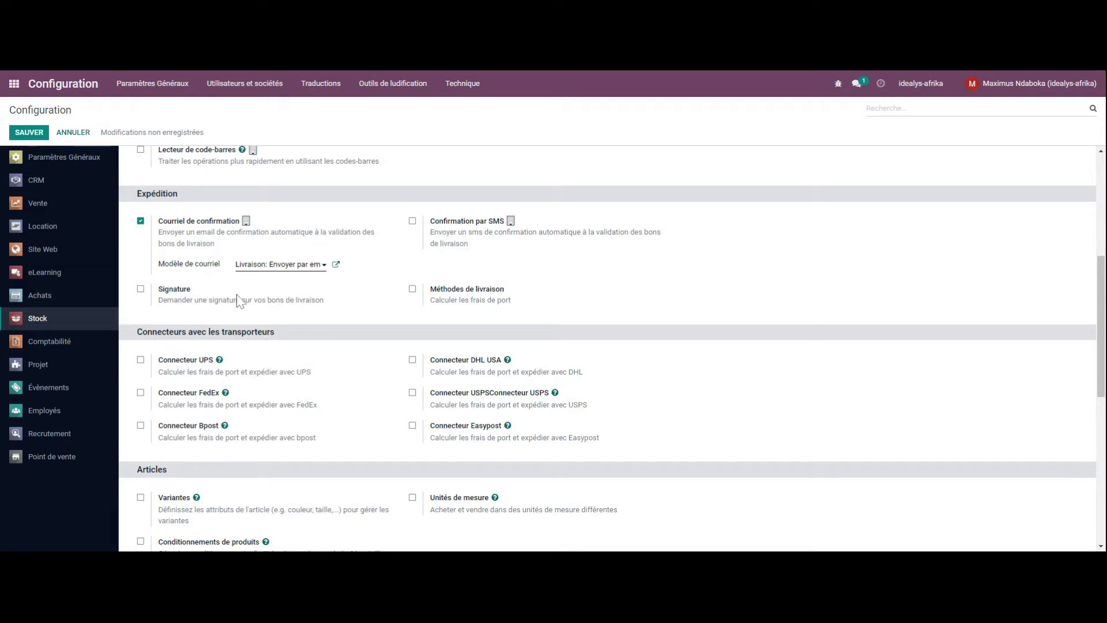
# Enable the Signature and Méthodes de livraison options in the Expédition section
pyautogui.click(141, 290)
pyautogui.moveTo(177, 300); pyautogui.dragTo(344, 314)
pyautogui.click(413, 289)
# Try enabling the UPS and FedEx carrier connectors, dismiss the extra feature notice, and turn both connectors off again
pyautogui.scroll(-2, 409, 303)
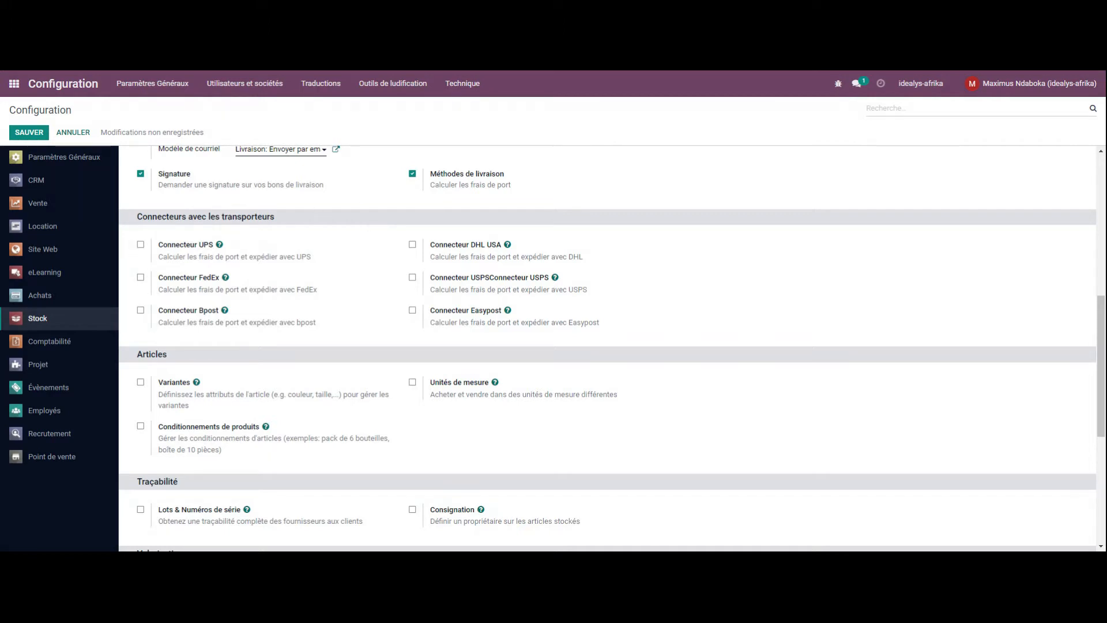
pyautogui.click(141, 244)
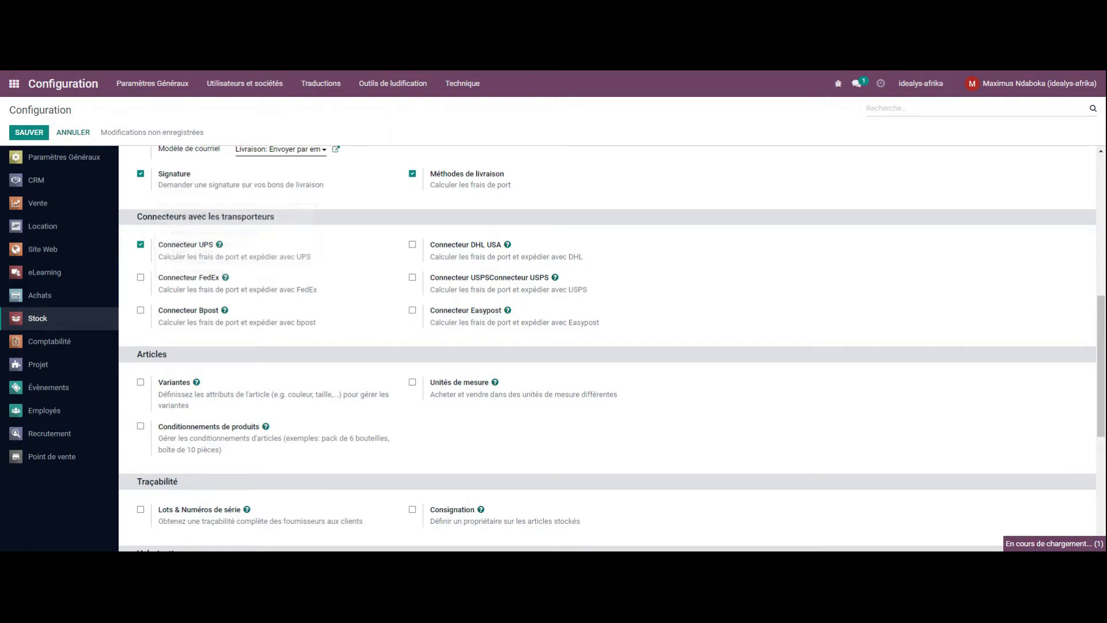
pyautogui.click(141, 277)
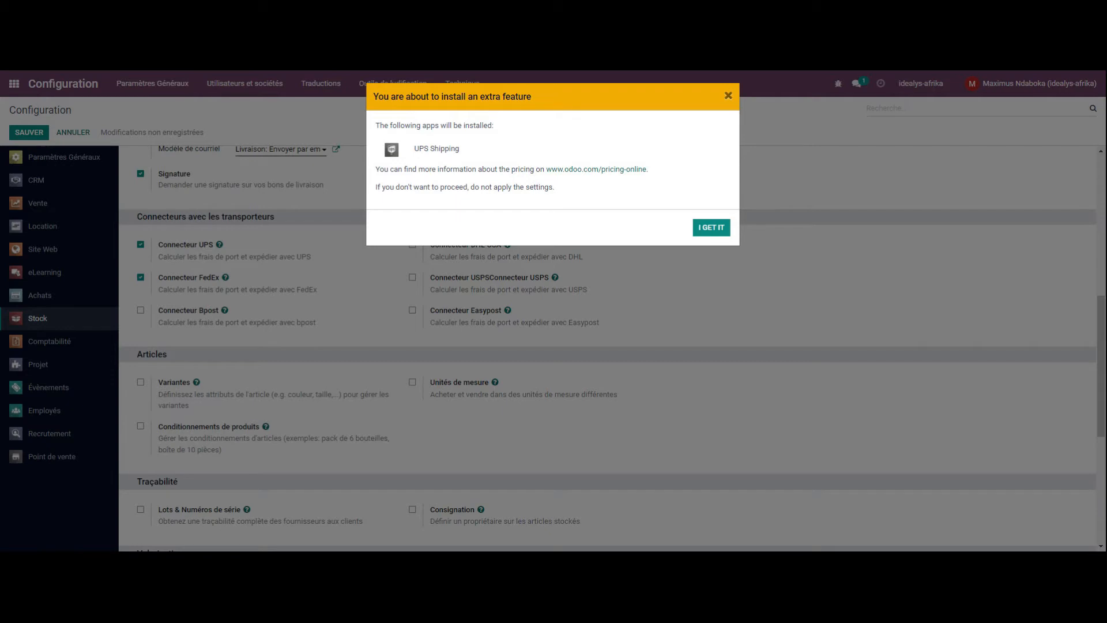
pyautogui.click(727, 95)
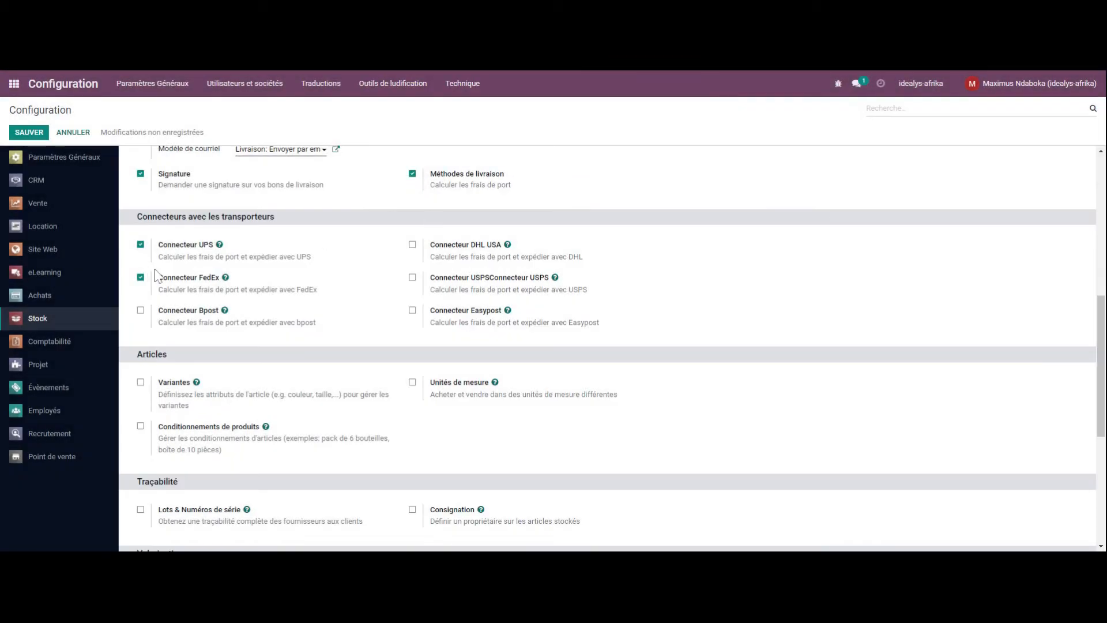
pyautogui.click(140, 244)
pyautogui.click(140, 278)
# Enable the Variantes and Unités de mesure options in the Articles section
pyautogui.scroll(2, 283, 334)
pyautogui.scroll(-3, 282, 334)
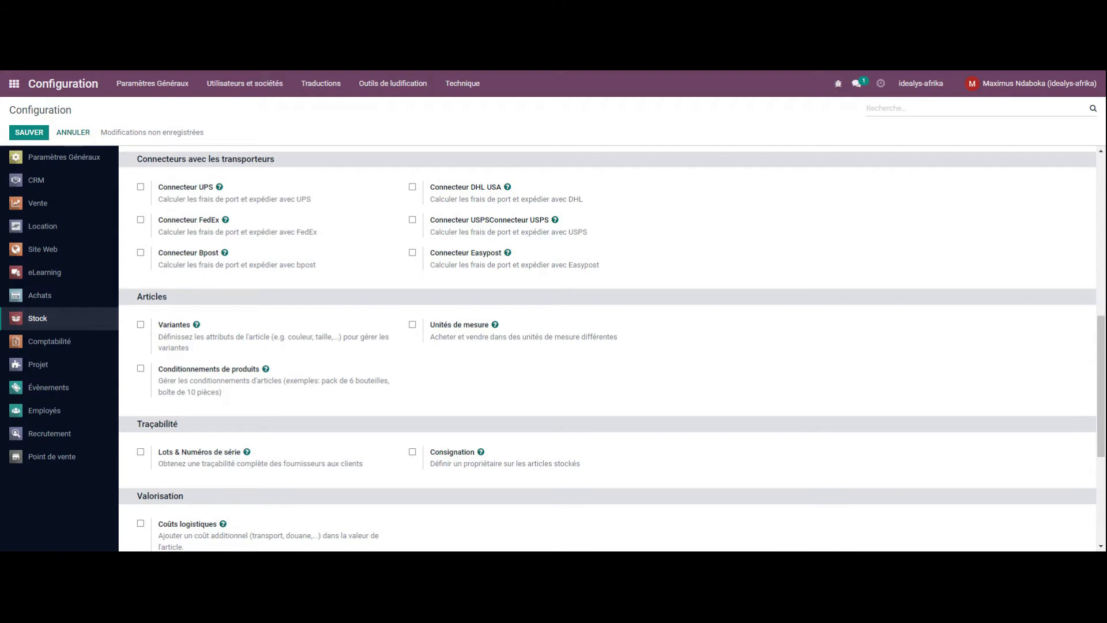
pyautogui.scroll(-2, 180, 222)
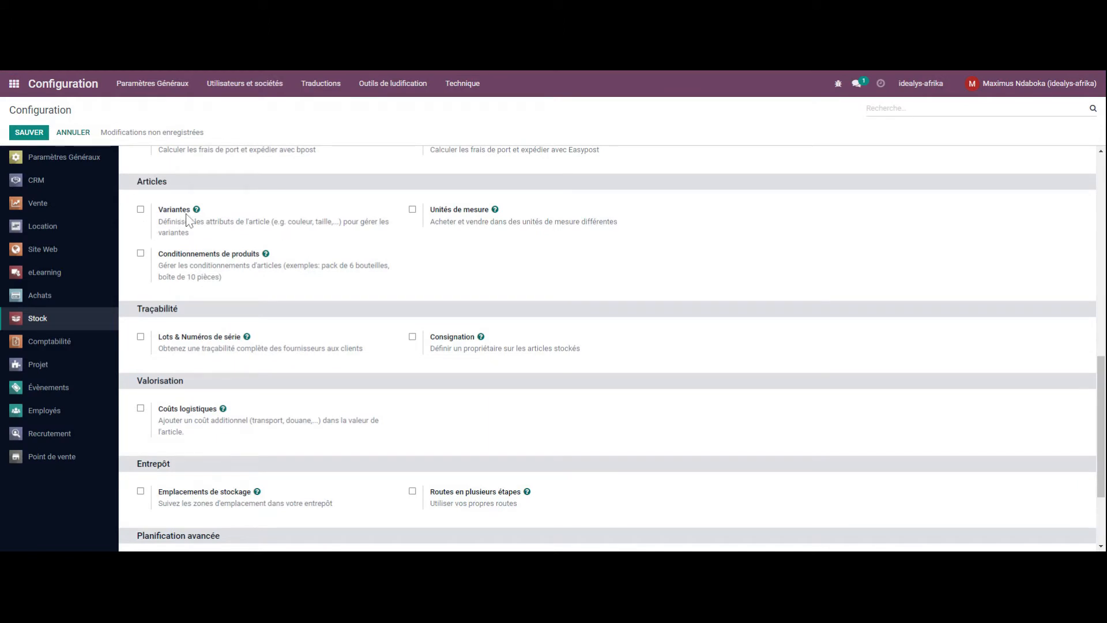
pyautogui.click(140, 210)
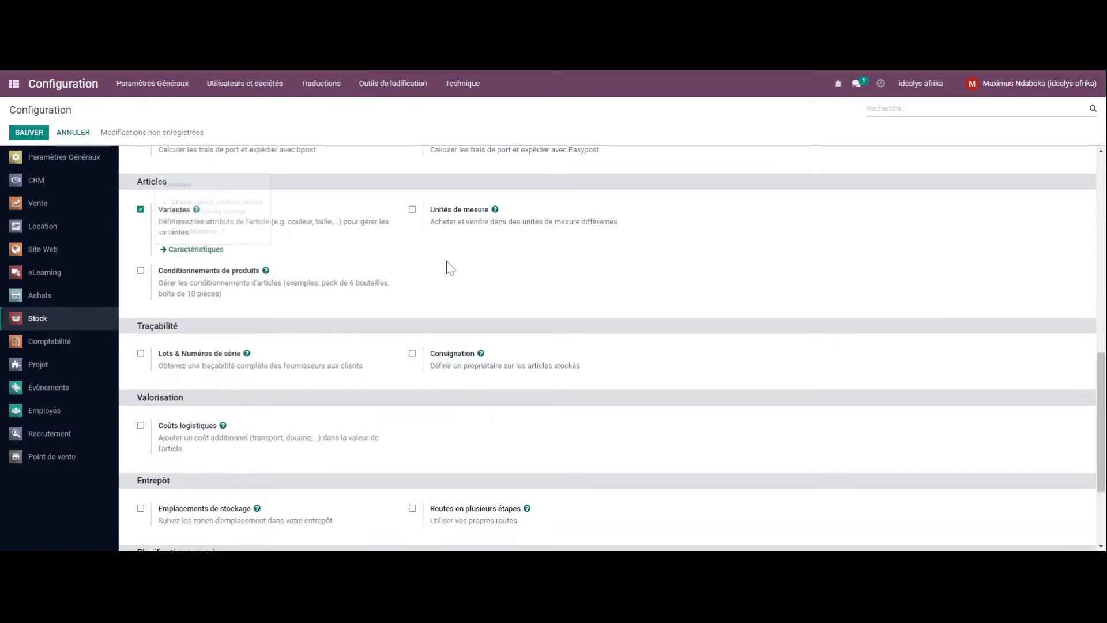
pyautogui.click(412, 210)
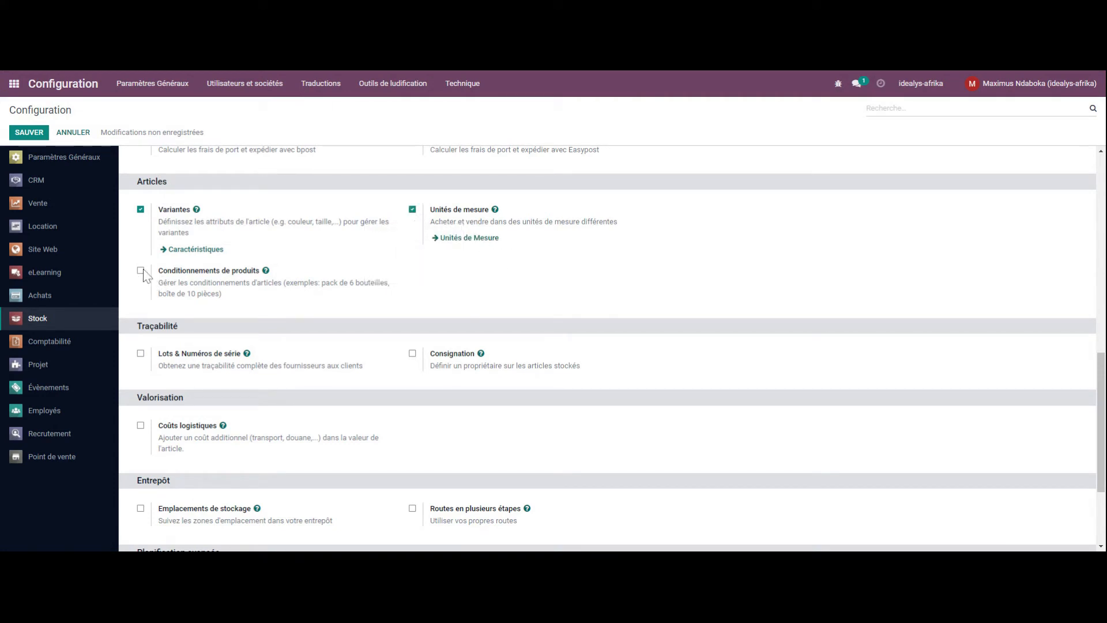
# Enable Lots & Numéros de série, Dates de péremption, Consignation and the lot and serial numbers on delivery slips in the Traçabilité section
pyautogui.scroll(-2, 292, 298)
pyautogui.scroll(1, 291, 298)
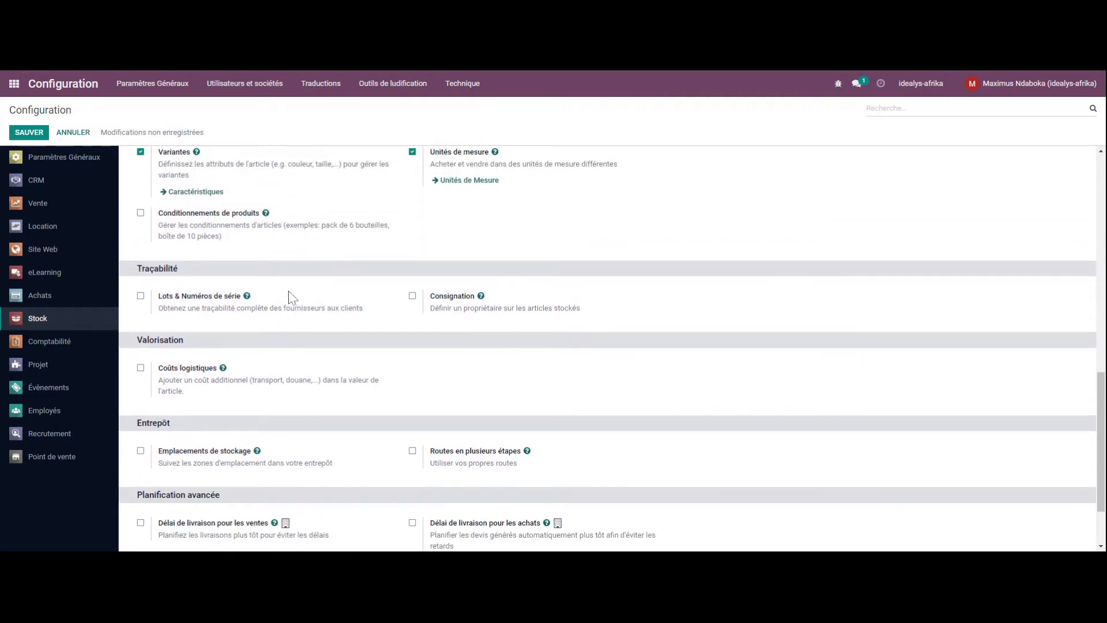
pyautogui.click(140, 296)
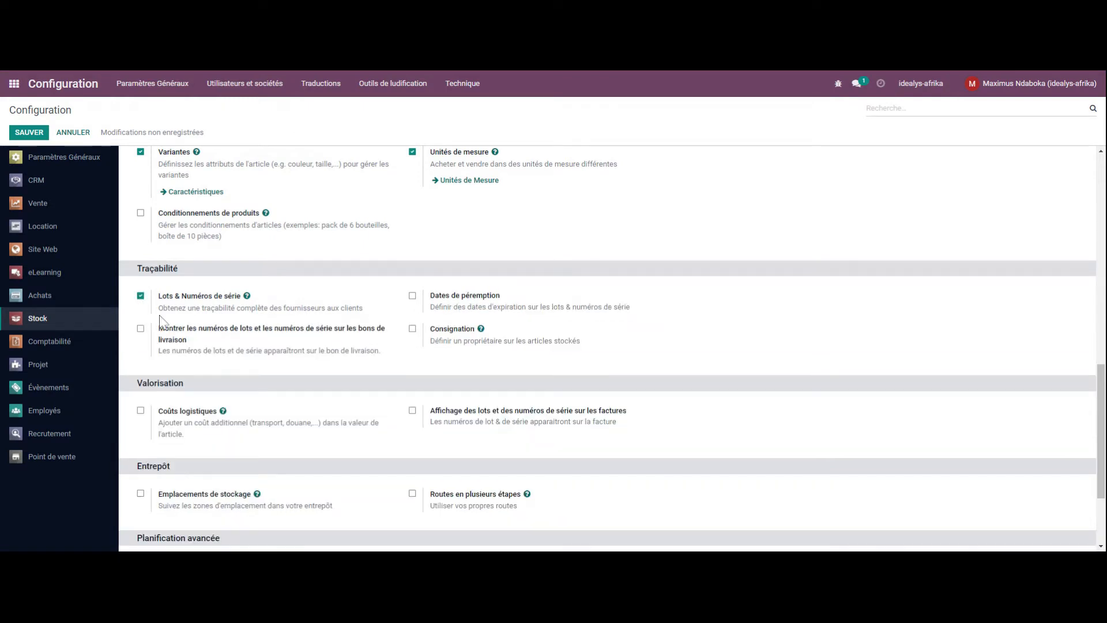
pyautogui.click(413, 296)
pyautogui.click(412, 329)
pyautogui.click(140, 328)
# Enable Coûts logistiques and the display of lot and serial numbers on invoices in the Valorisation section, and save the settings
pyautogui.scroll(-2, 360, 335)
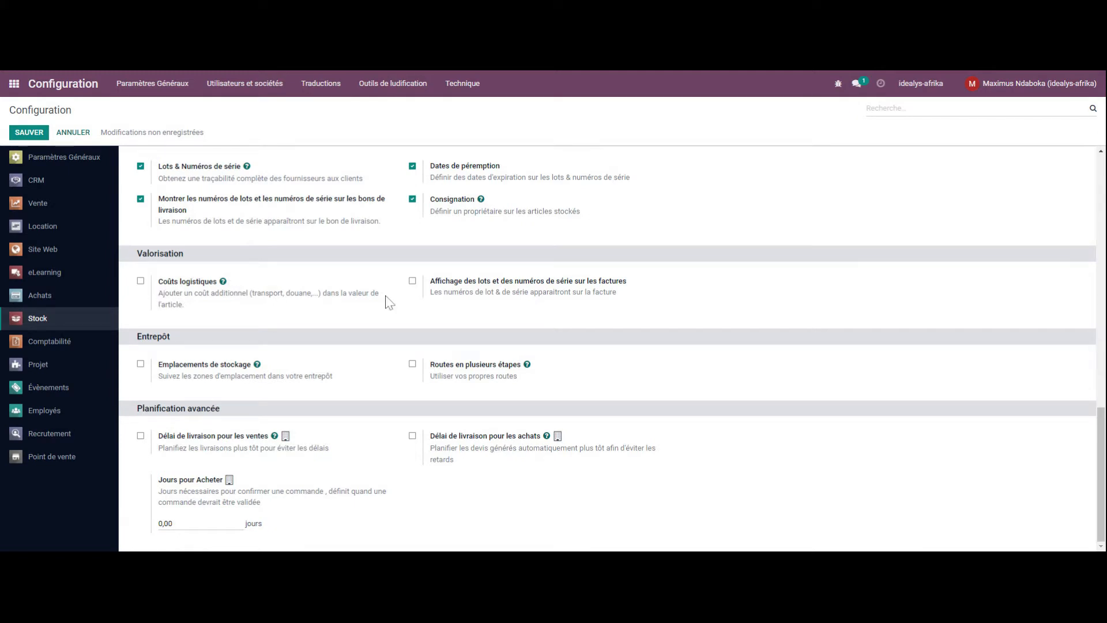
pyautogui.click(141, 282)
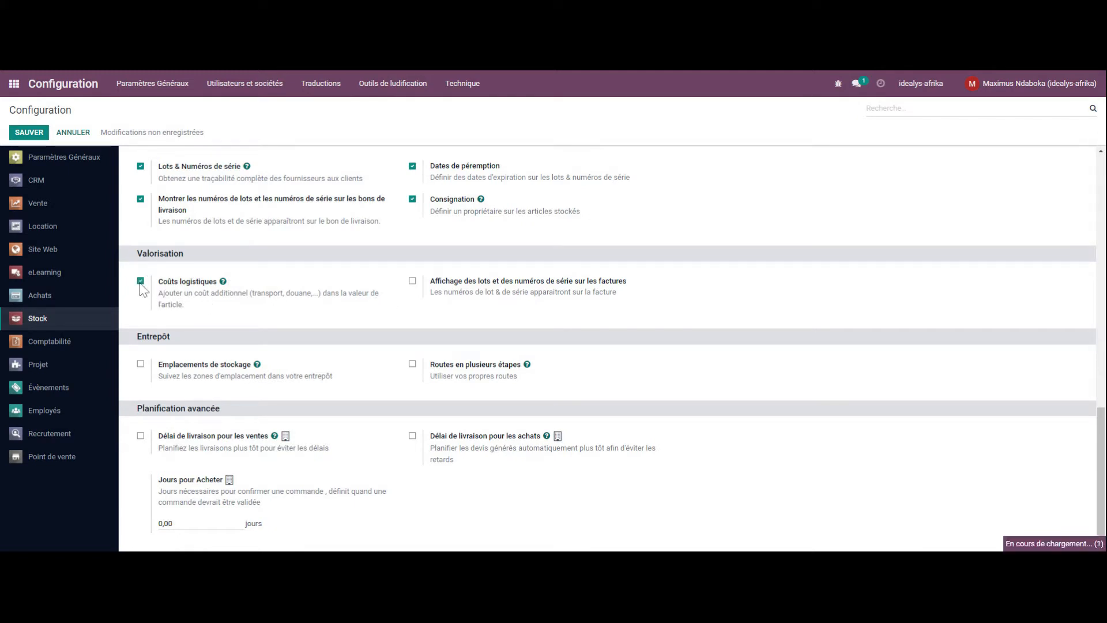
pyautogui.click(412, 281)
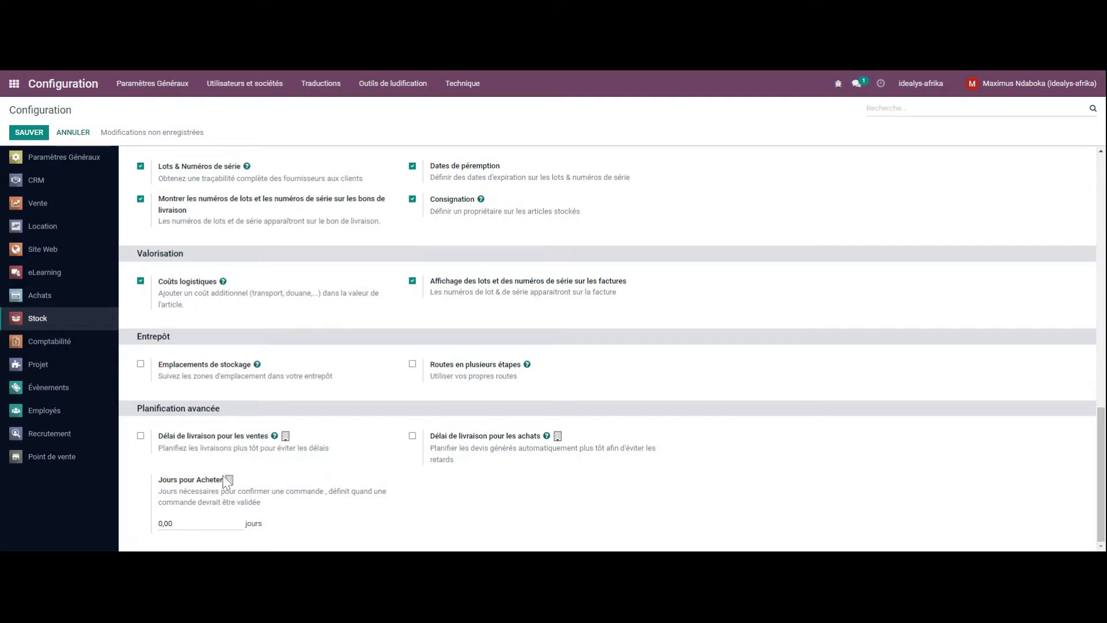
pyautogui.scroll(15, 185, 429)
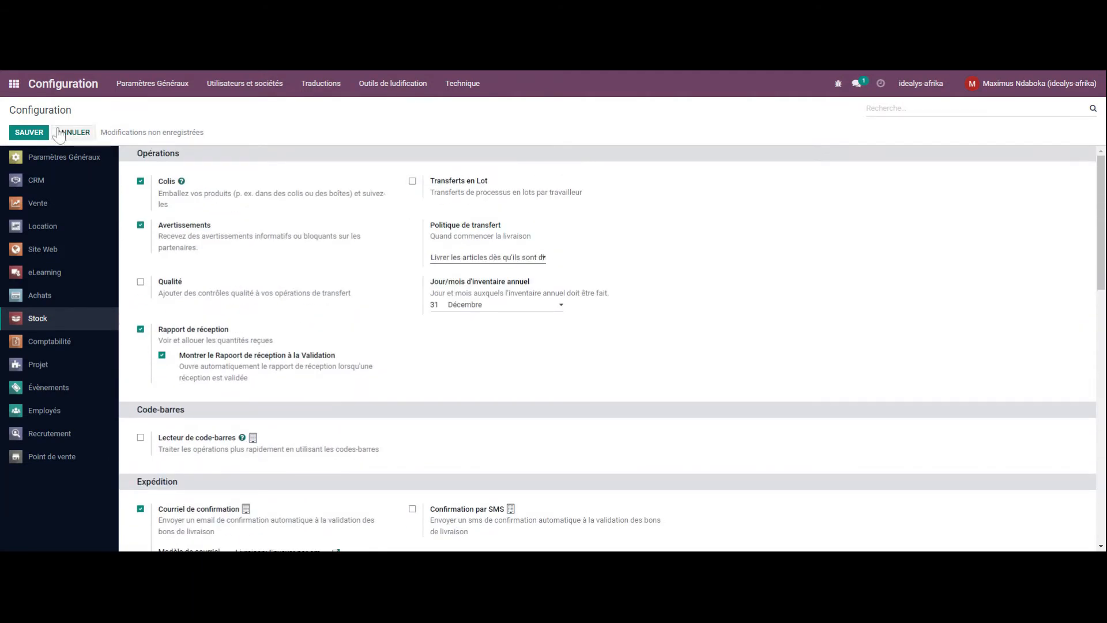
pyautogui.click(29, 133)
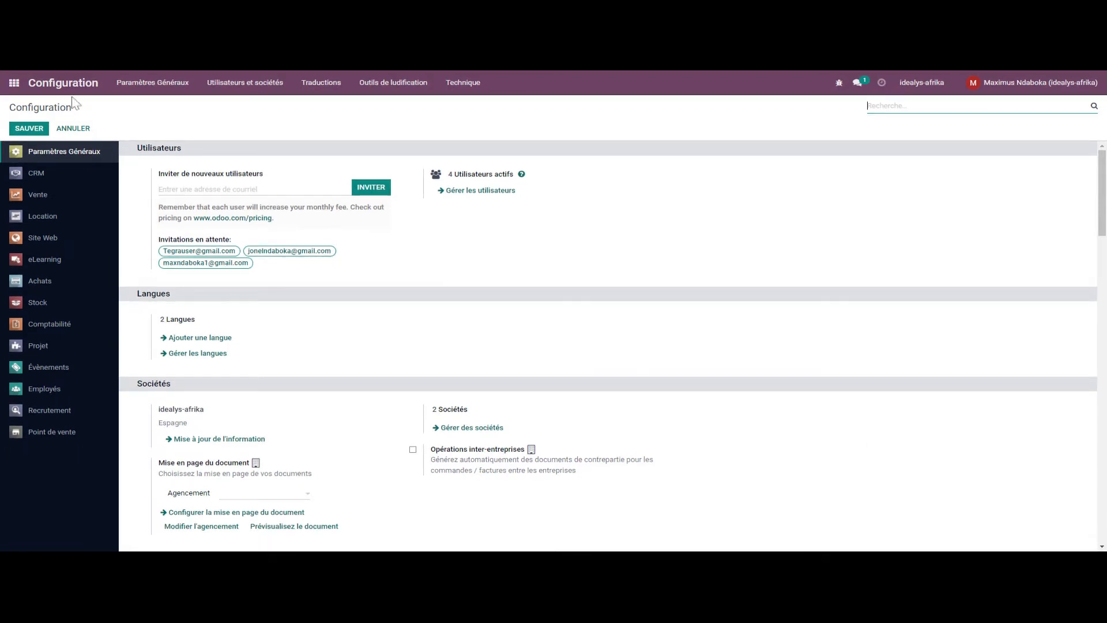
# Open the Stock app and review the transfers to process for Réceptions, Livraisons and Returns, returning to the overview
pyautogui.click(14, 84)
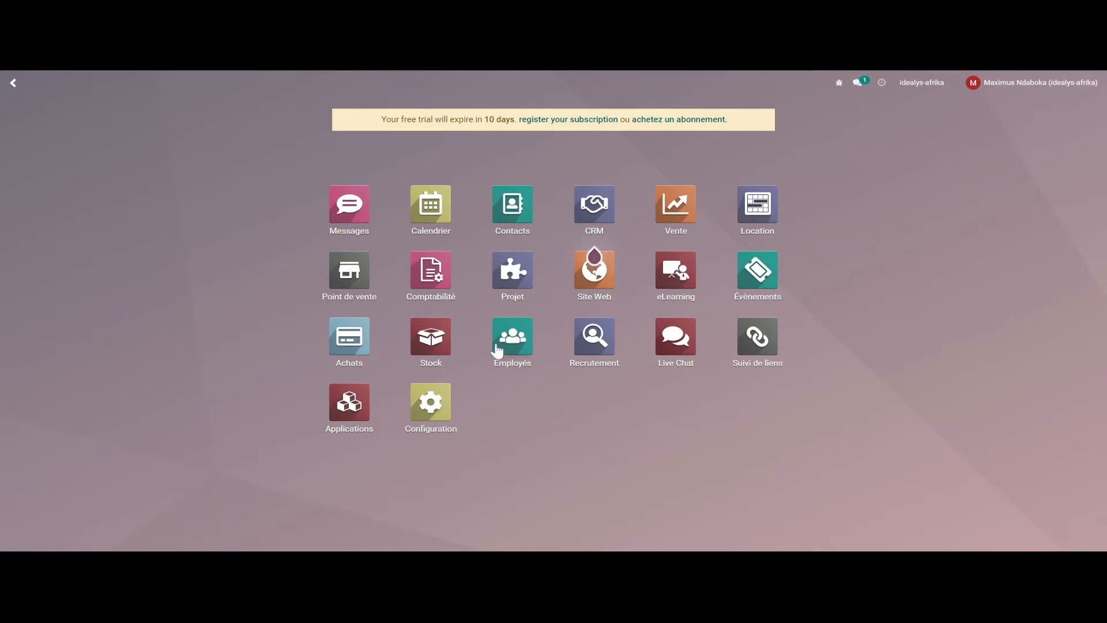
pyautogui.click(440, 341)
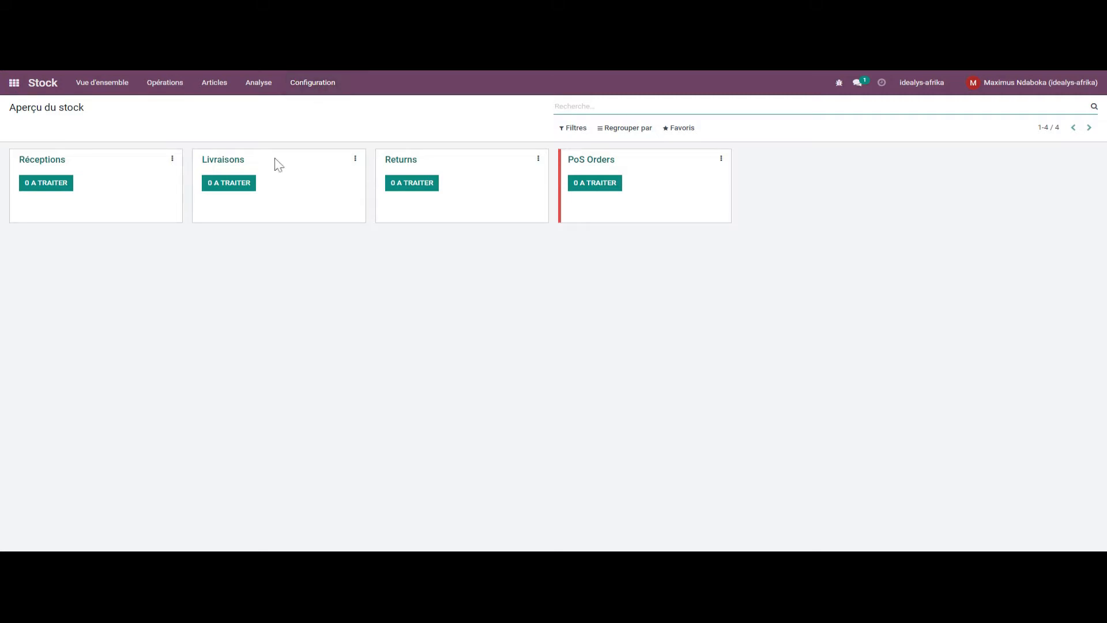
pyautogui.click(100, 85)
pyautogui.click(36, 189)
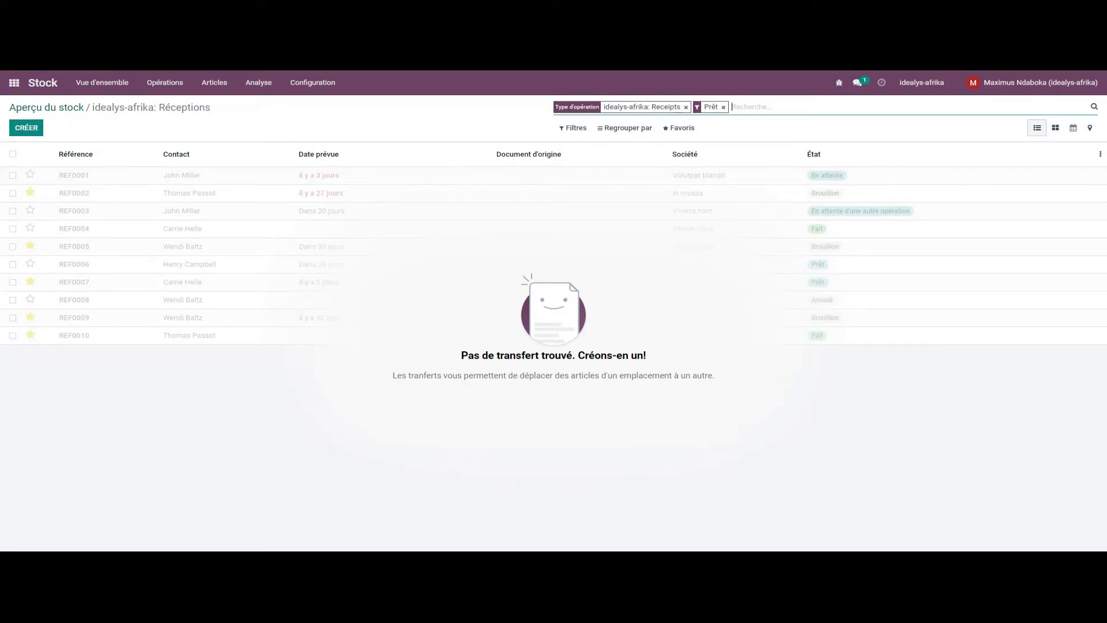
pyautogui.click(81, 87)
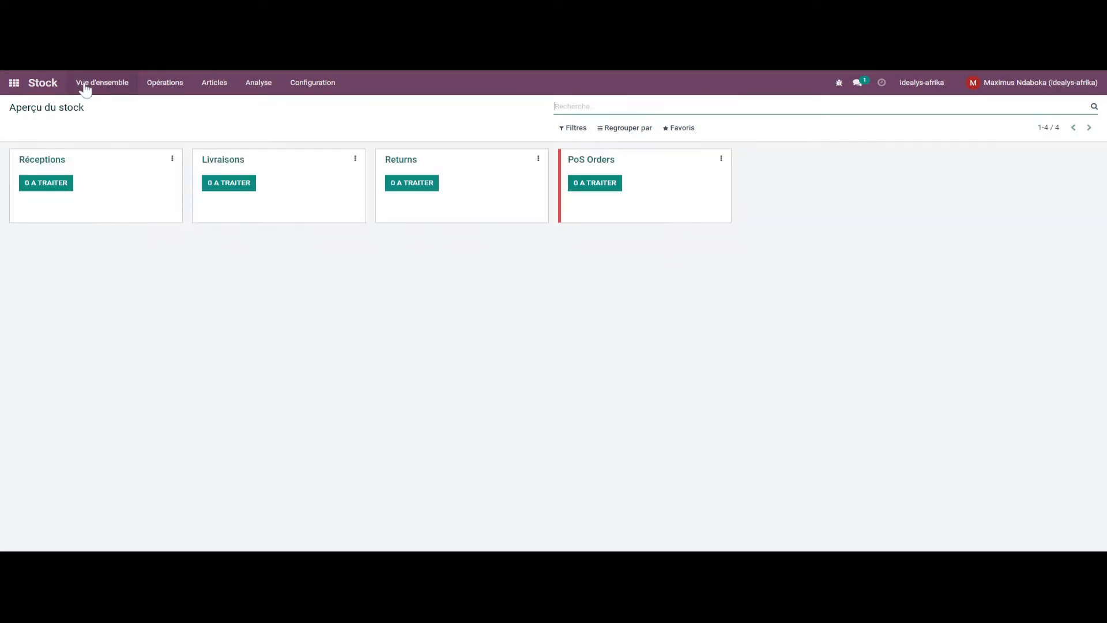
pyautogui.click(242, 183)
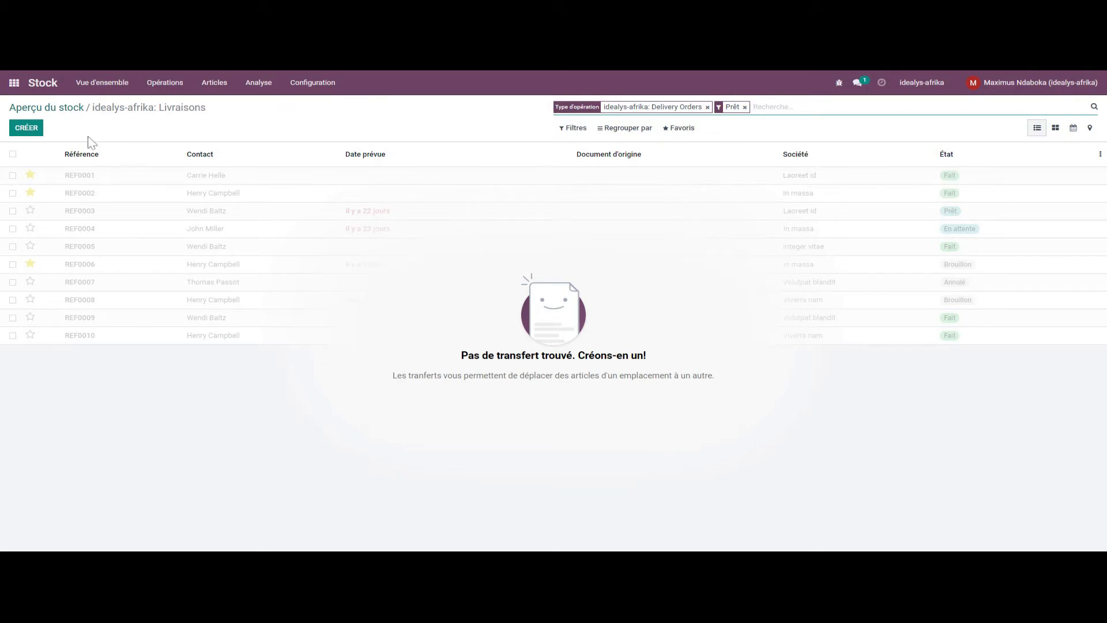
pyautogui.click(104, 86)
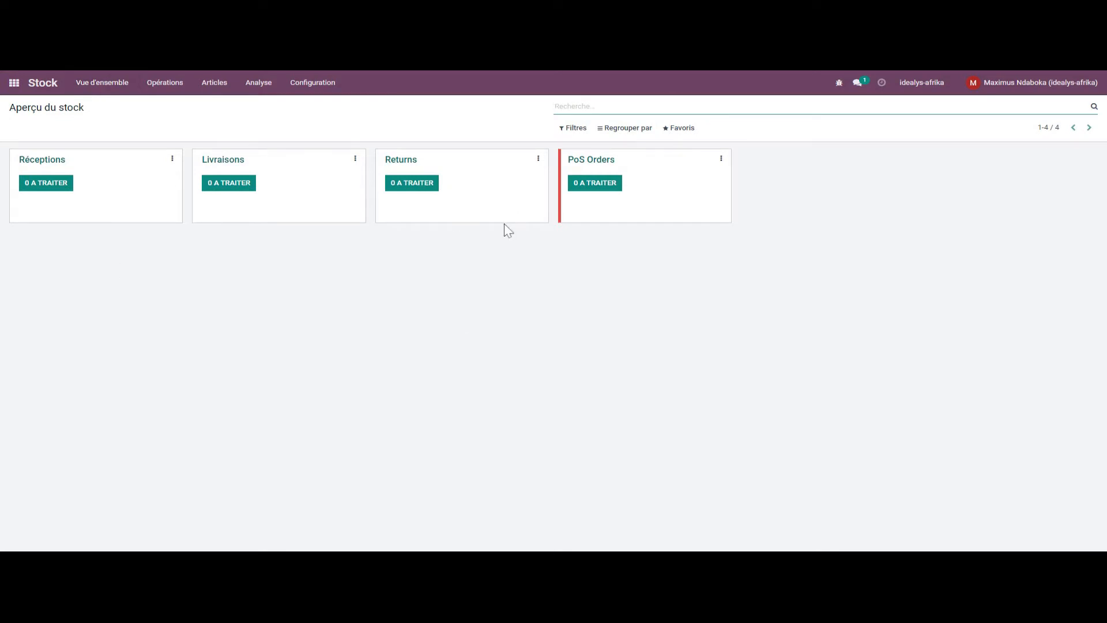
pyautogui.click(416, 185)
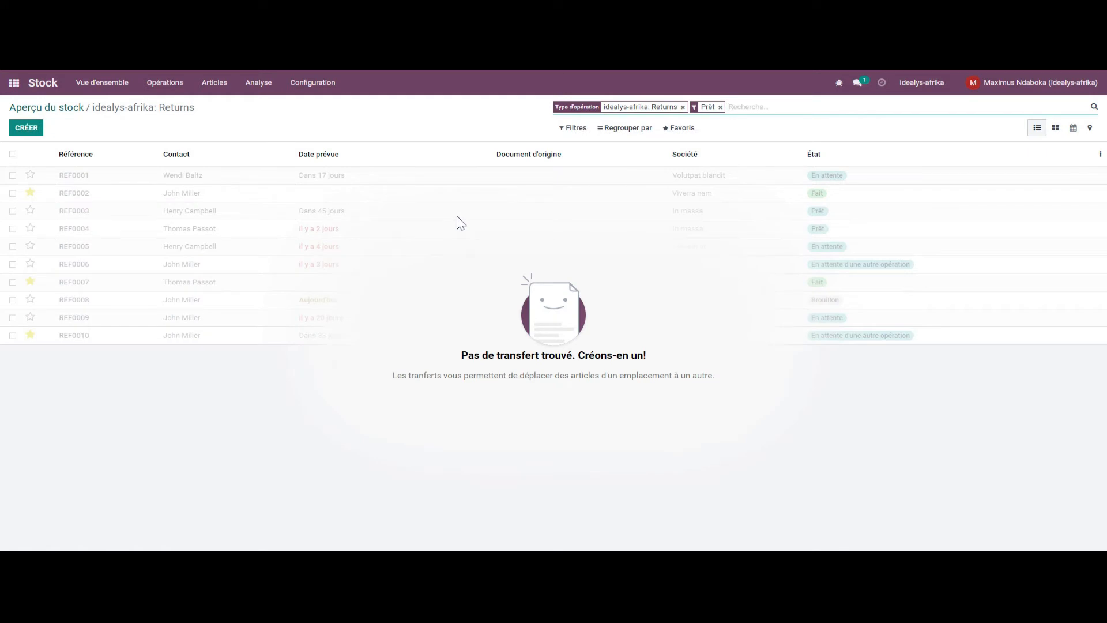
pyautogui.click(104, 84)
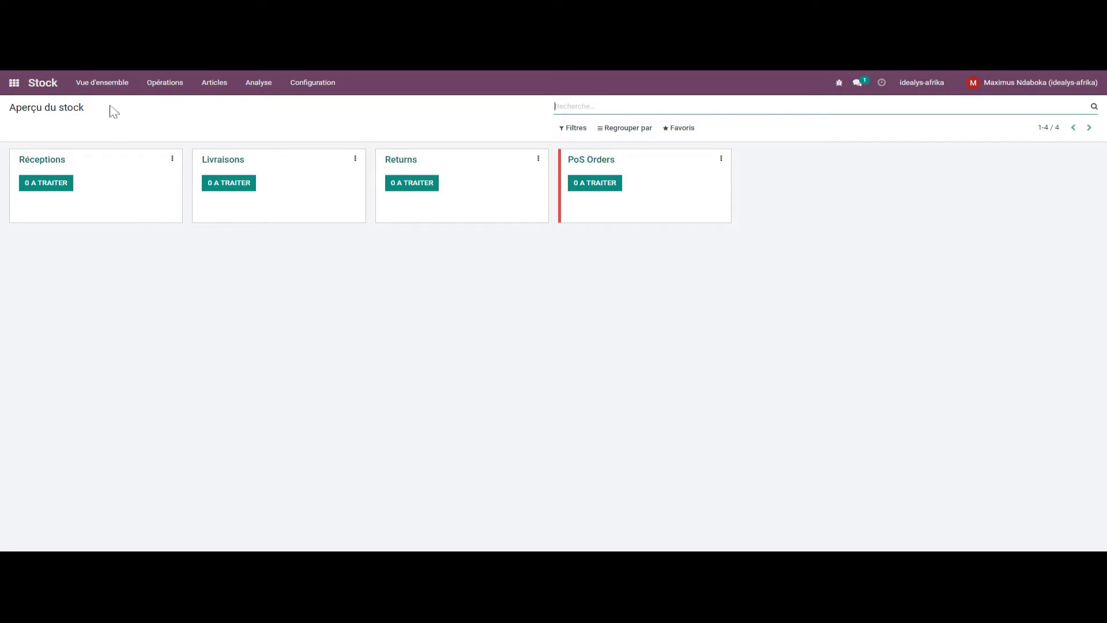
# Examine which operations, article, analysis and configuration functions Stock offers, and reopen its settings page
pyautogui.click(169, 86)
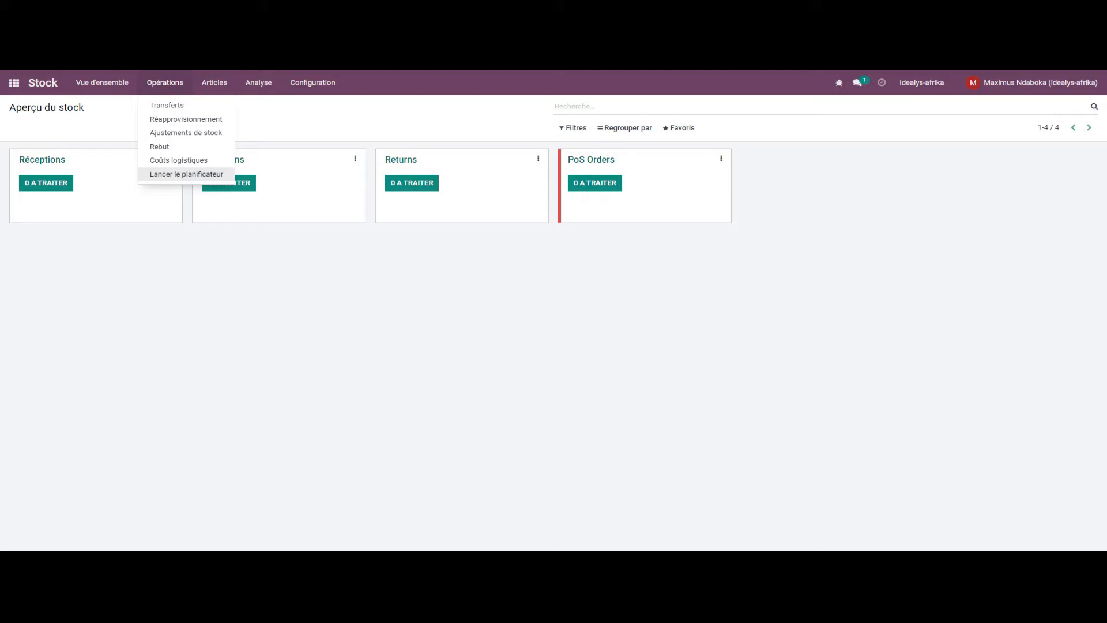
pyautogui.click(216, 83)
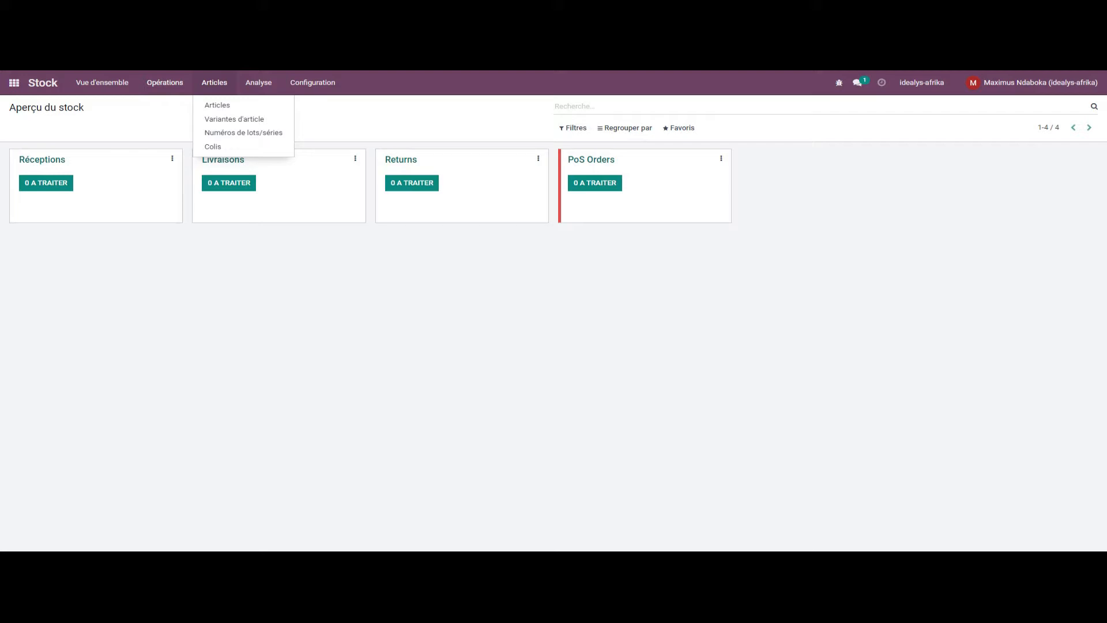
pyautogui.click(260, 86)
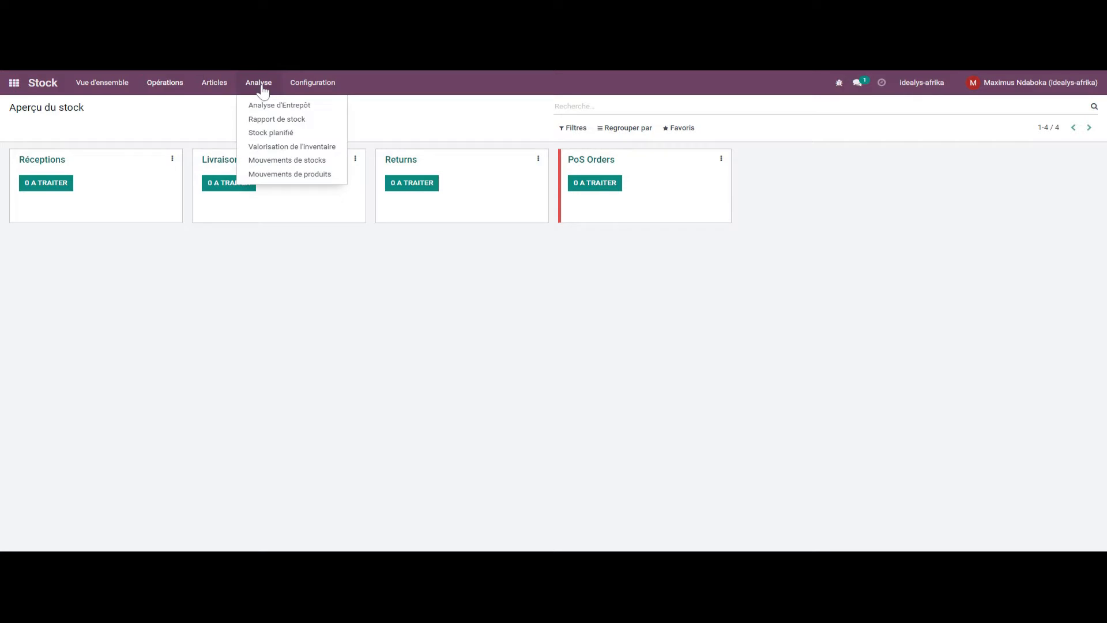
pyautogui.moveTo(210, 82)
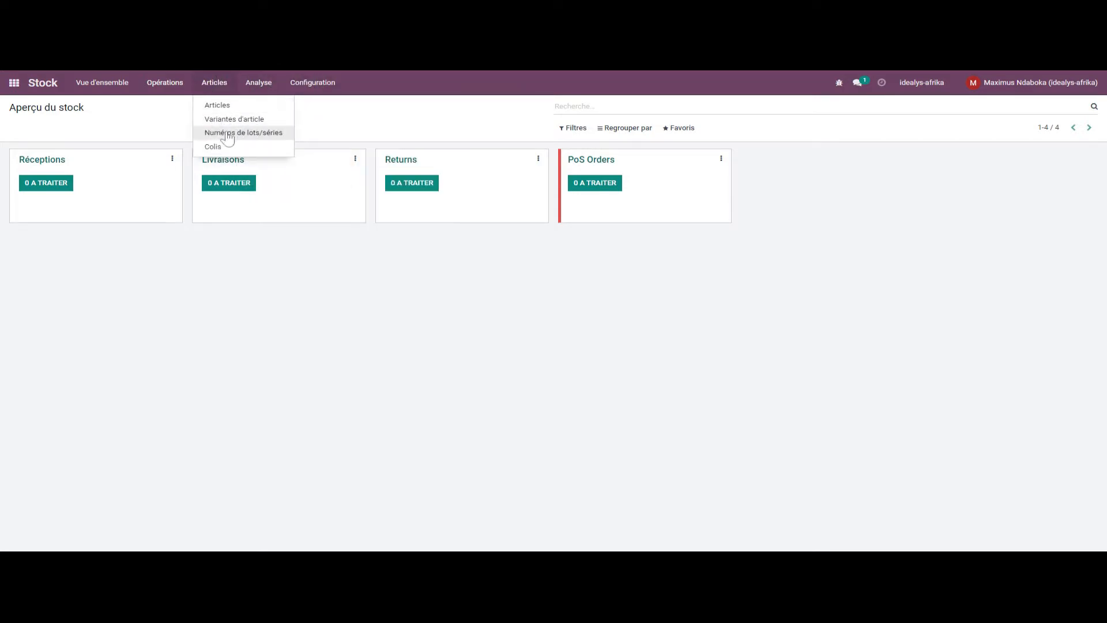
pyautogui.moveTo(270, 89)
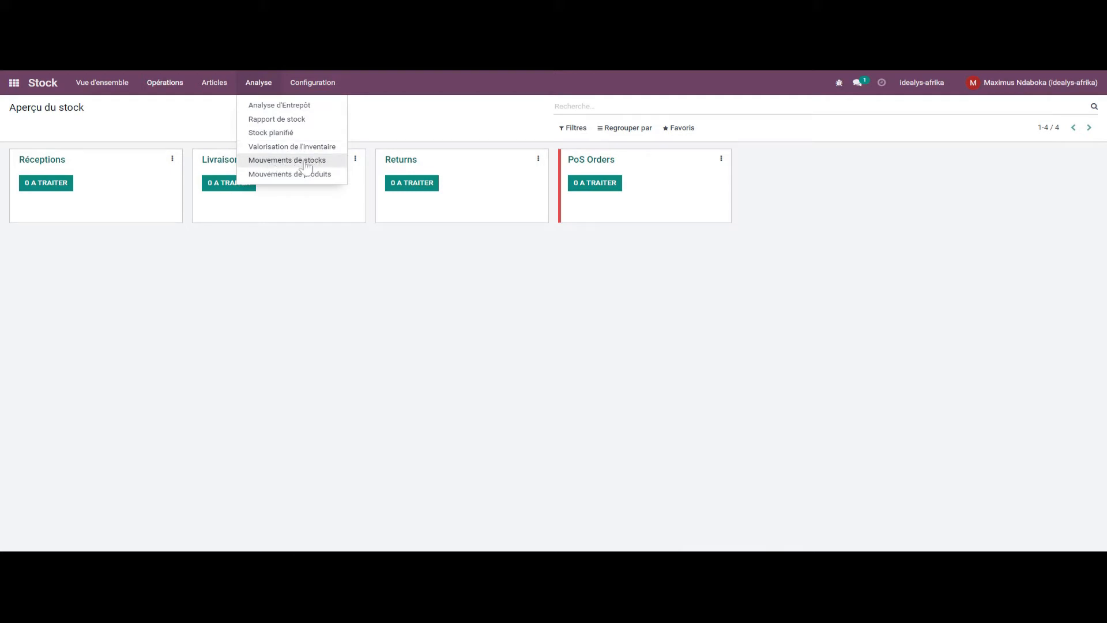
pyautogui.click(314, 82)
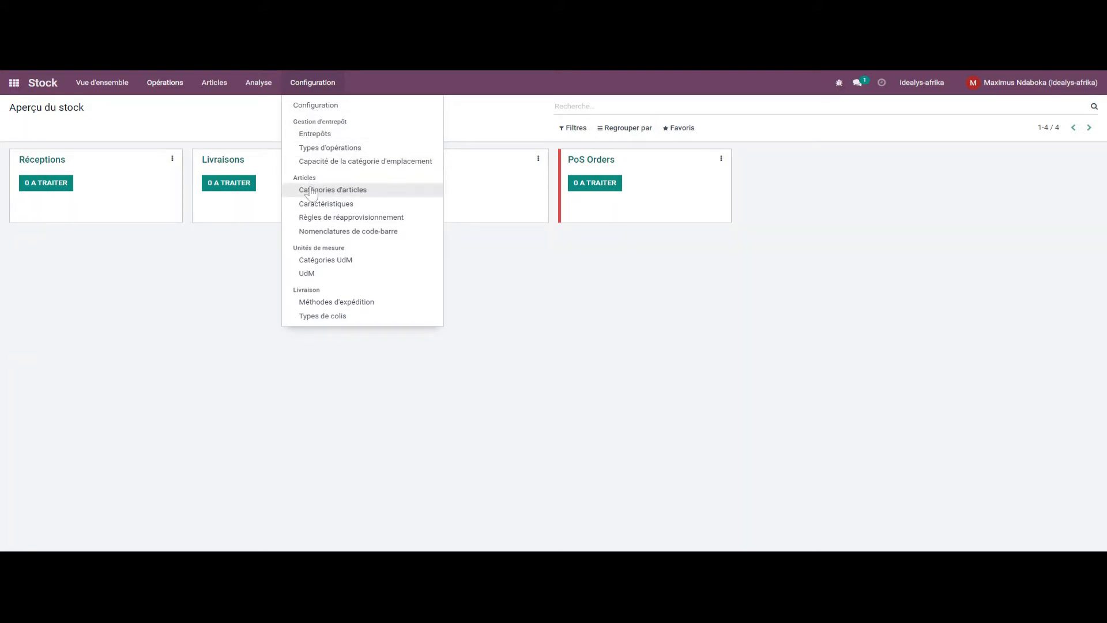
pyautogui.click(254, 84)
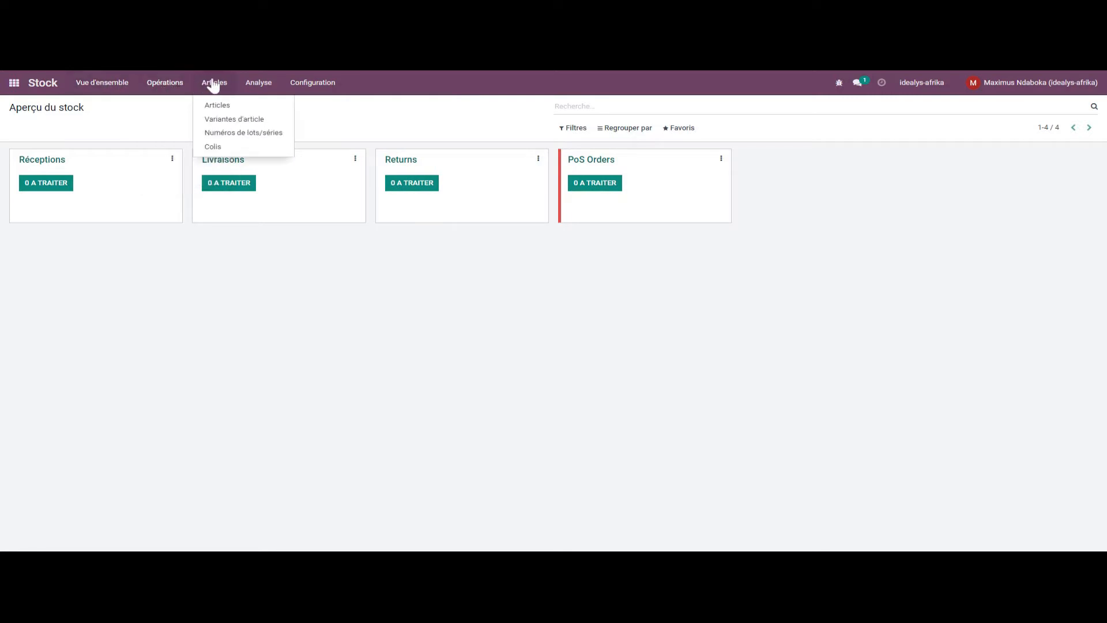
pyautogui.moveTo(315, 83)
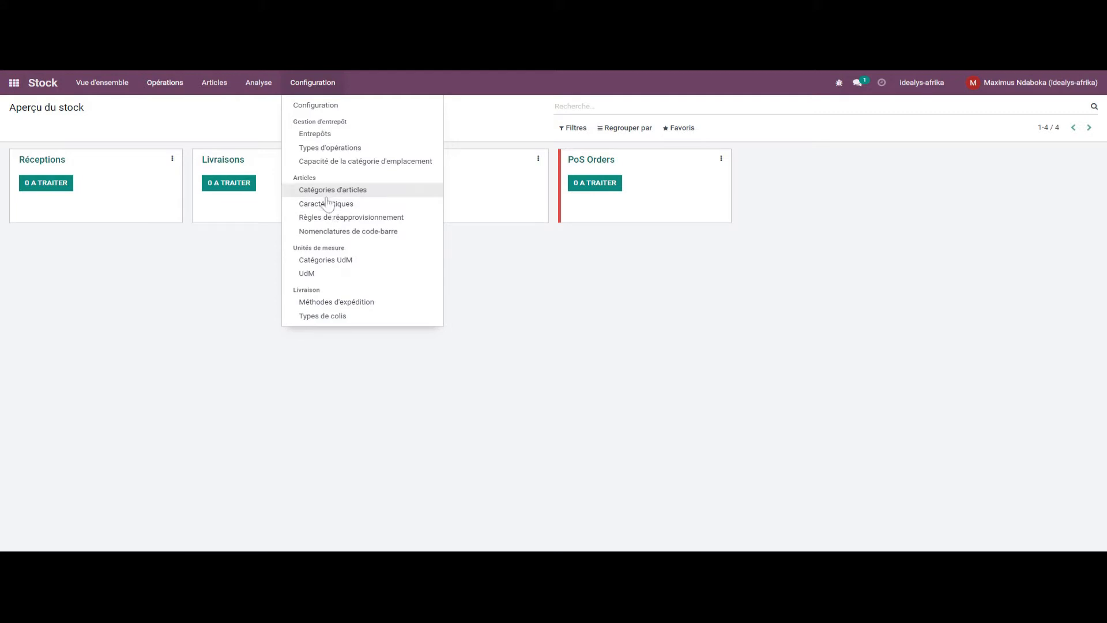
pyautogui.click(323, 108)
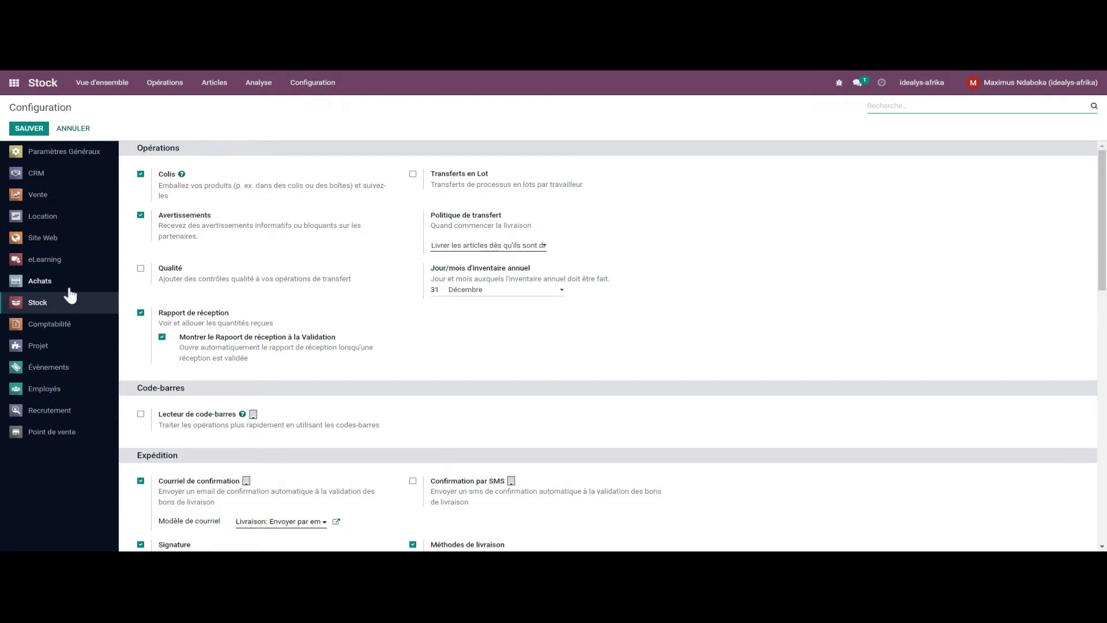
# Start a new record in Entrepôts named "idealys-afrika - warehouse # 2" and acknowledge the warning about activating Emplacements
pyautogui.click(309, 83)
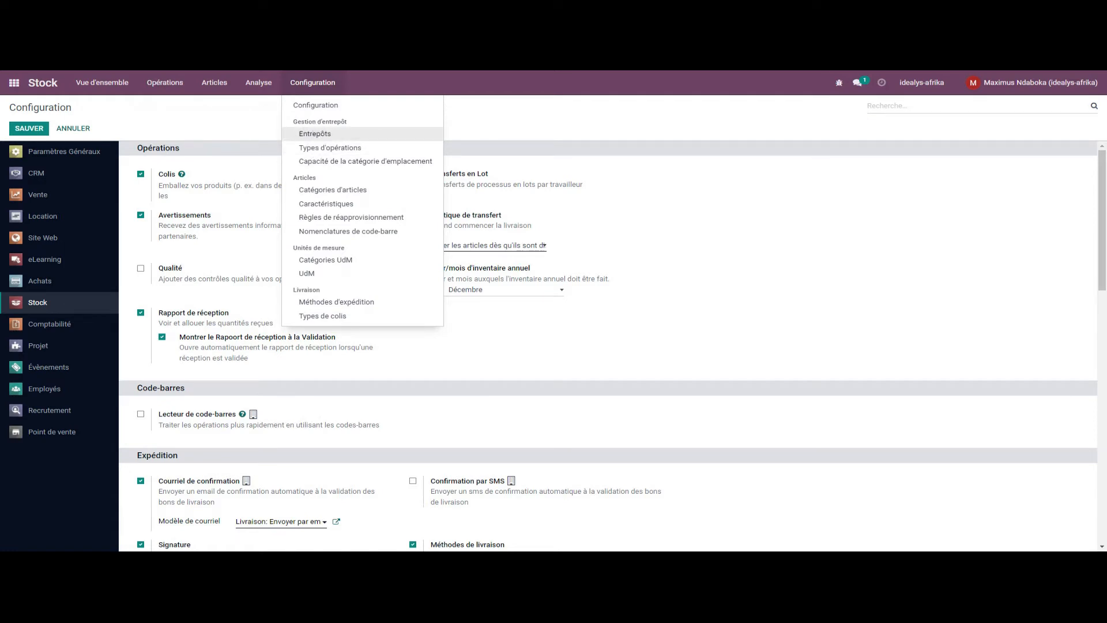
pyautogui.click(315, 133)
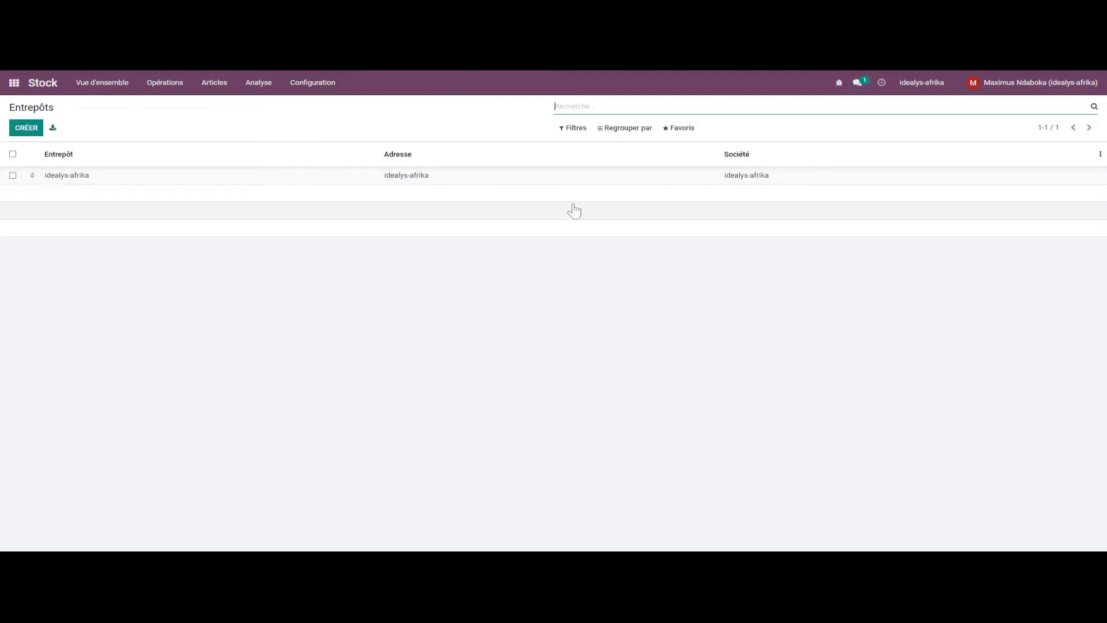
pyautogui.click(27, 128)
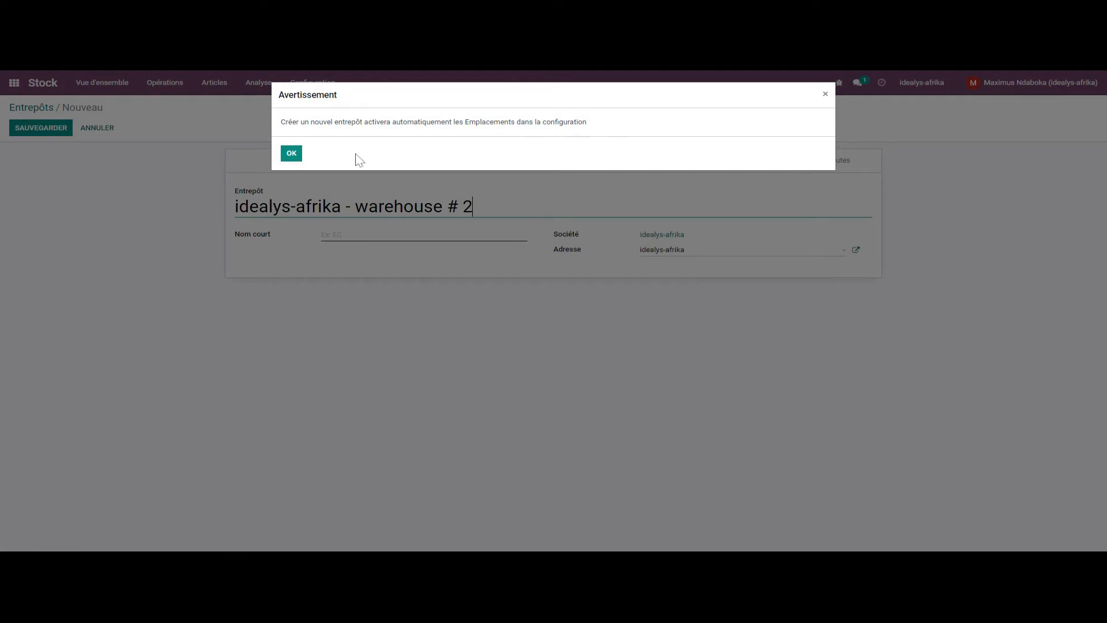
pyautogui.click(292, 153)
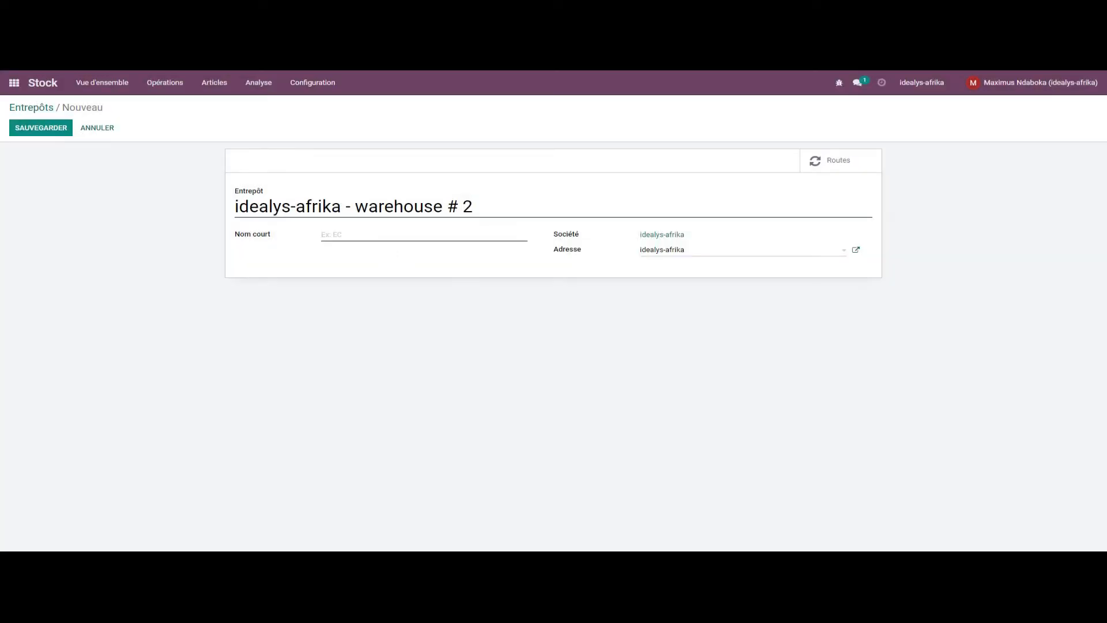
pyautogui.moveTo(238, 207); pyautogui.dragTo(332, 207)
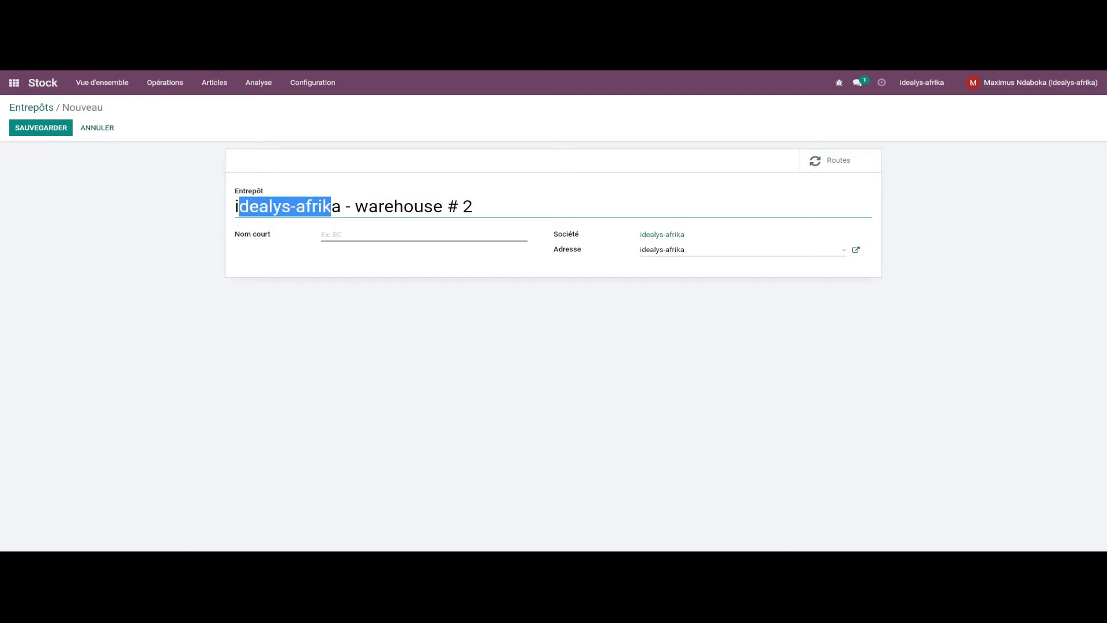
pyautogui.click(345, 207)
pyautogui.moveTo(354, 206); pyautogui.dragTo(472, 207)
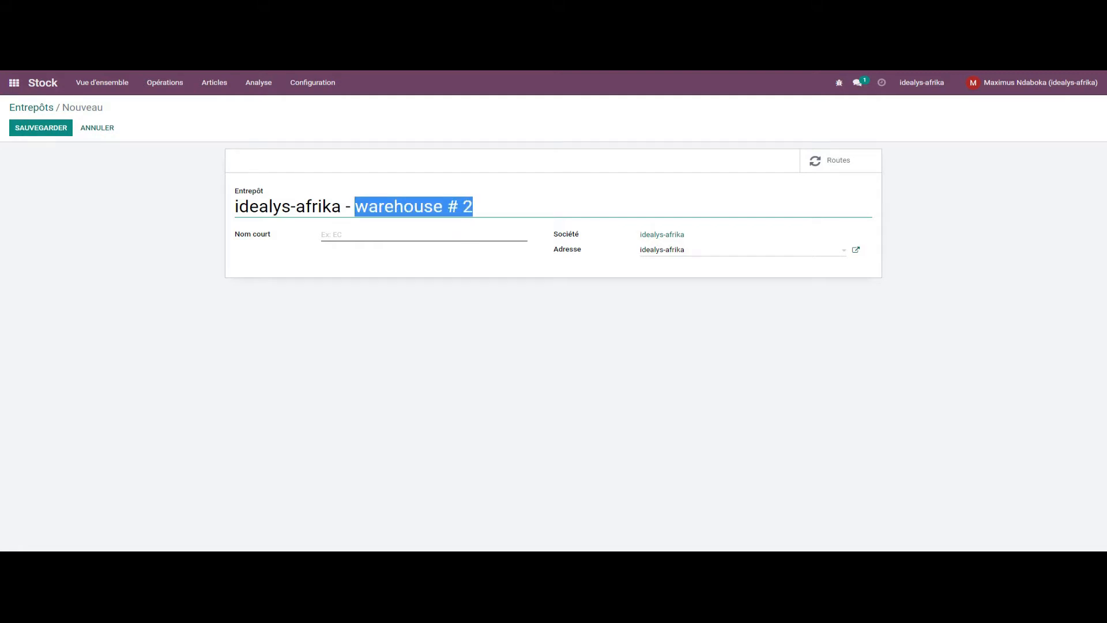
# Set the new warehouse's Nom court to IA-W2 and save the record
pyautogui.click(346, 235)
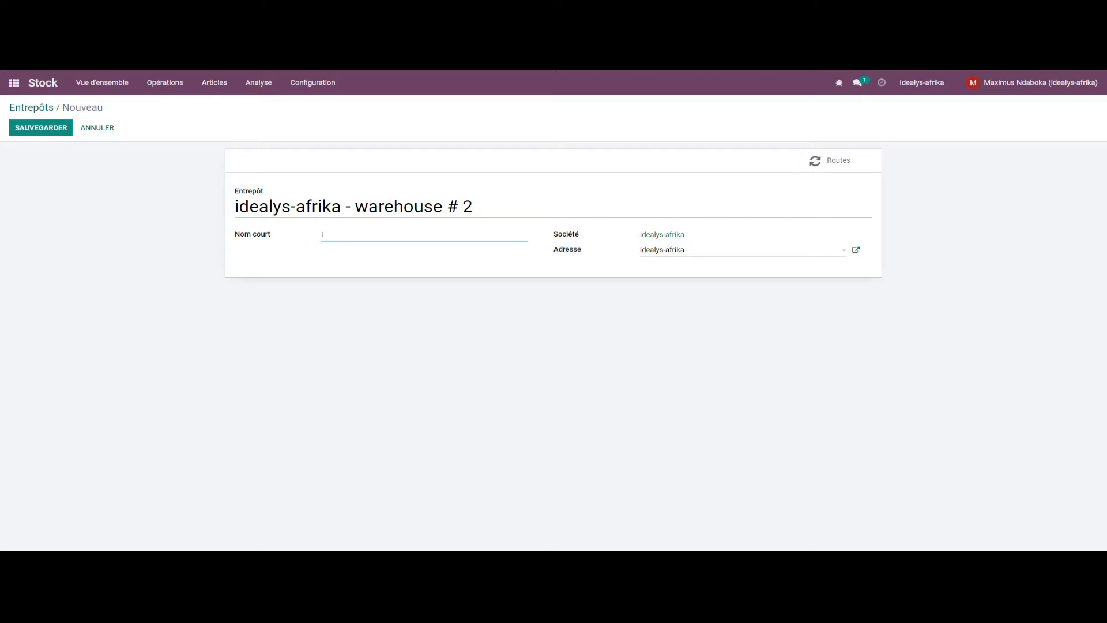
pyautogui.write('A-W')
pyautogui.press('BackSpace')
pyautogui.click(52, 130)
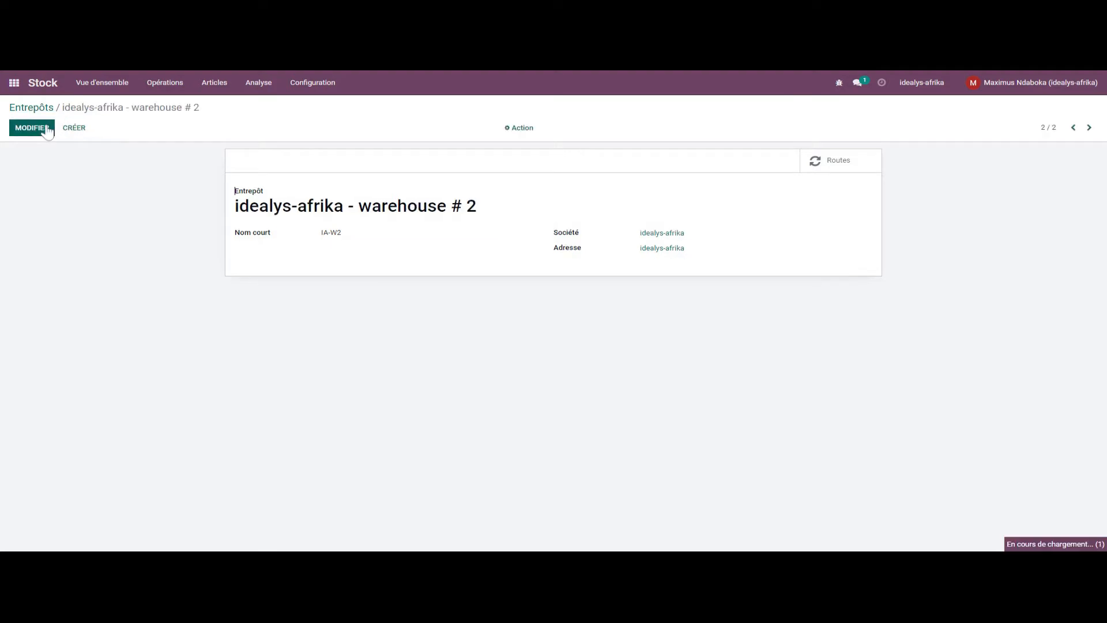
# Reload the warehouse # 2 record and enable Réapprovisionner depuis idealys-afrika in its warehouse configuration
pyautogui.moveTo(252, 207); pyautogui.dragTo(354, 208)
pyautogui.press('F5')
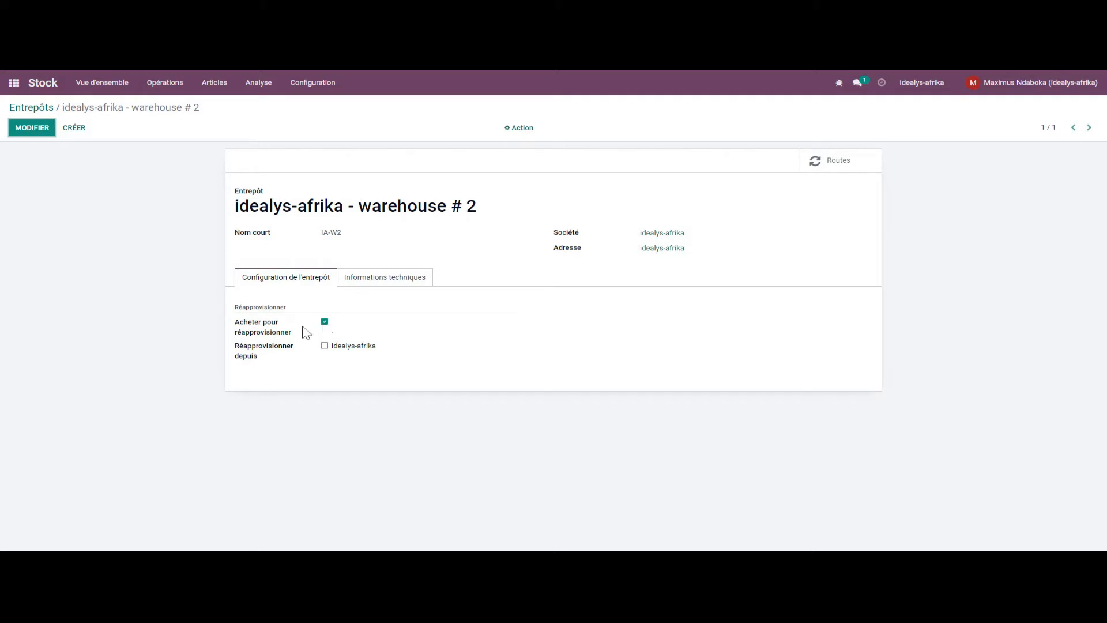
pyautogui.moveTo(288, 349)
pyautogui.click(324, 345)
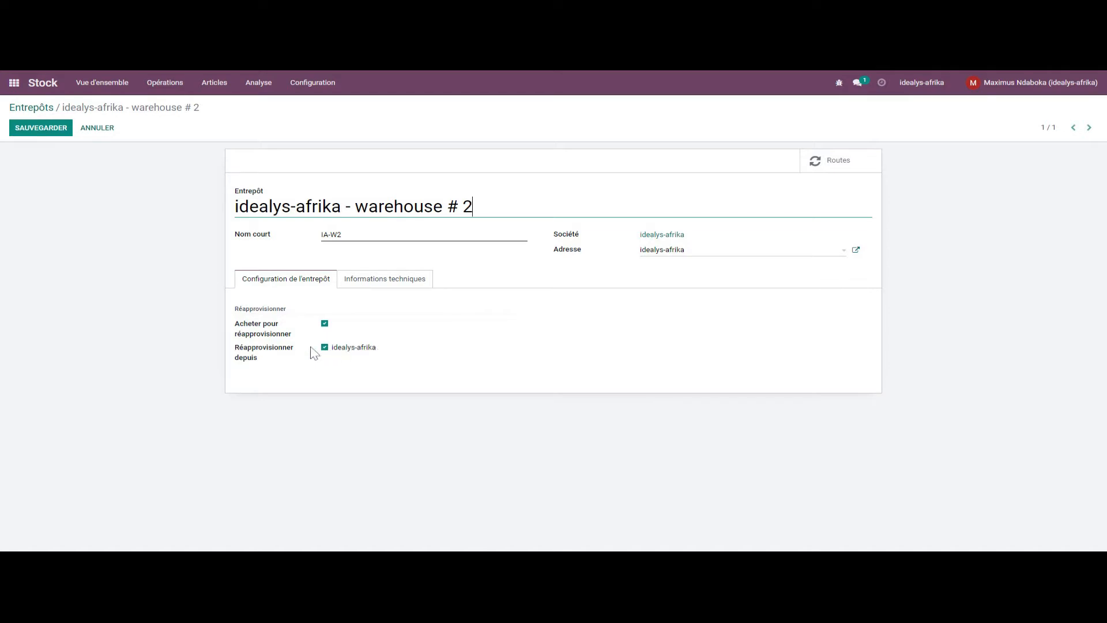
# Review the locations and operation types in warehouse # 2's Informations techniques, and open its Routes
pyautogui.click(382, 283)
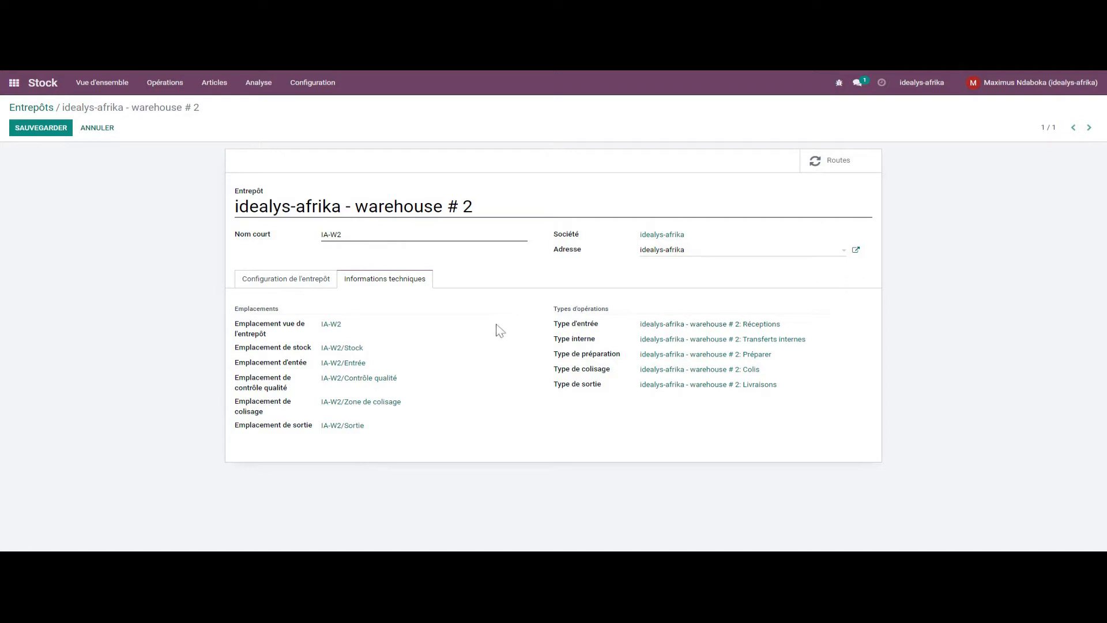
pyautogui.moveTo(554, 329); pyautogui.dragTo(628, 342)
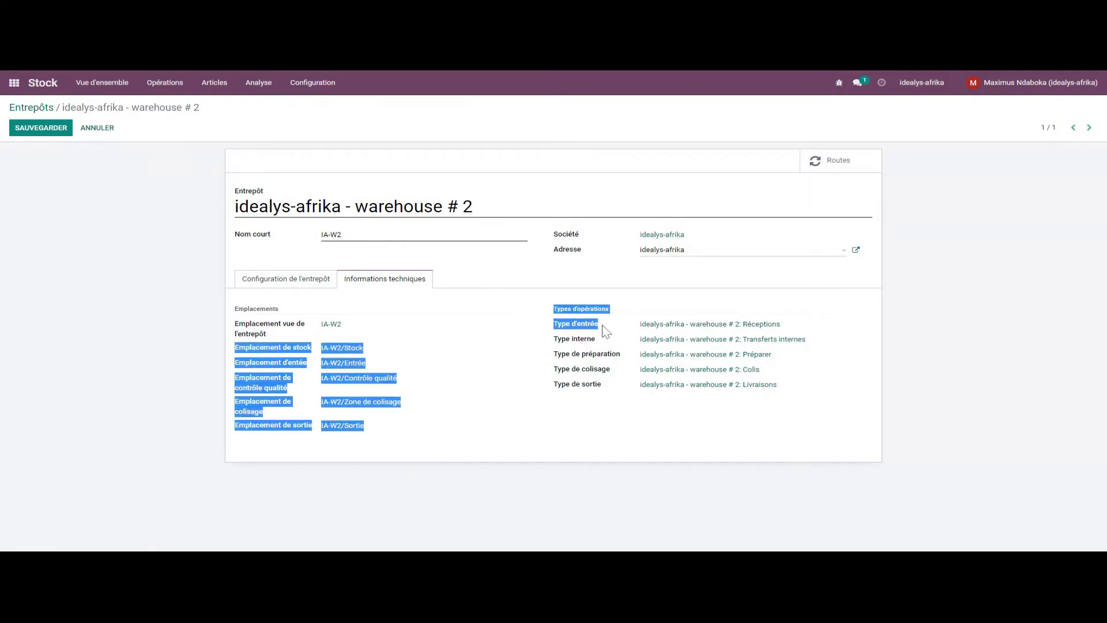
pyautogui.click(565, 336)
pyautogui.moveTo(553, 334); pyautogui.dragTo(579, 335)
pyautogui.click(601, 336)
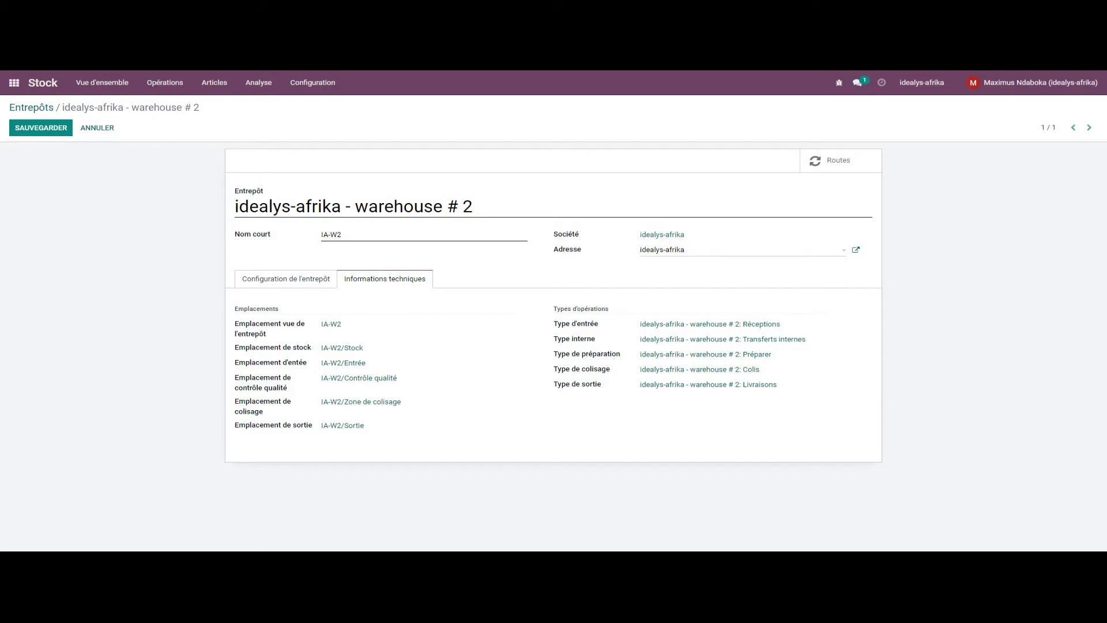
pyautogui.click(837, 167)
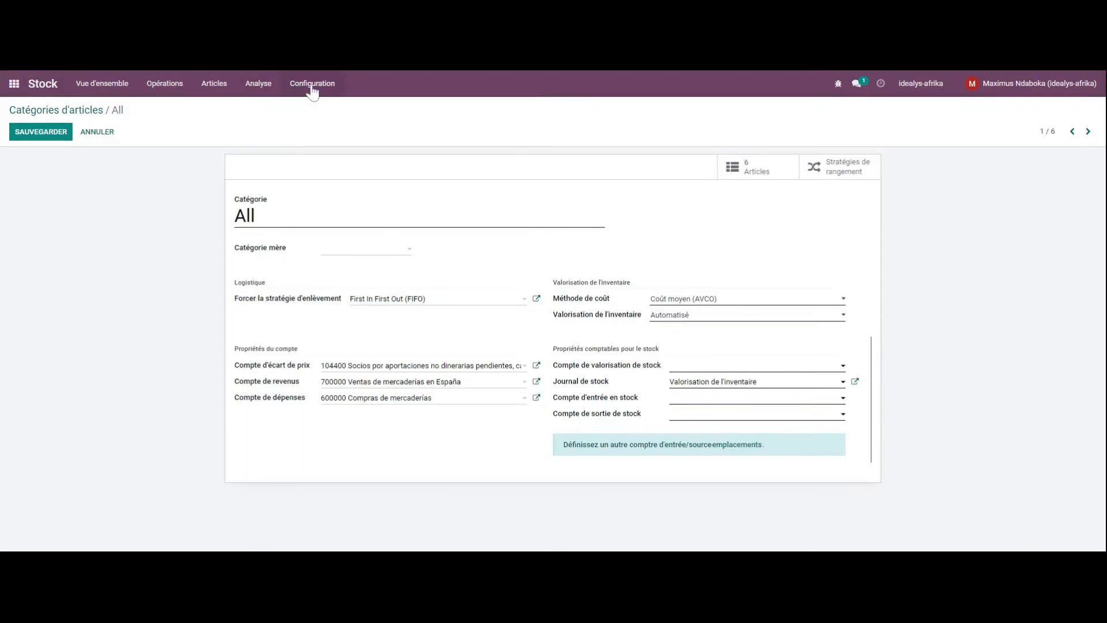
# Try to leave the All article category for Emplacements, and discard the category's unsaved changes
pyautogui.click(312, 87)
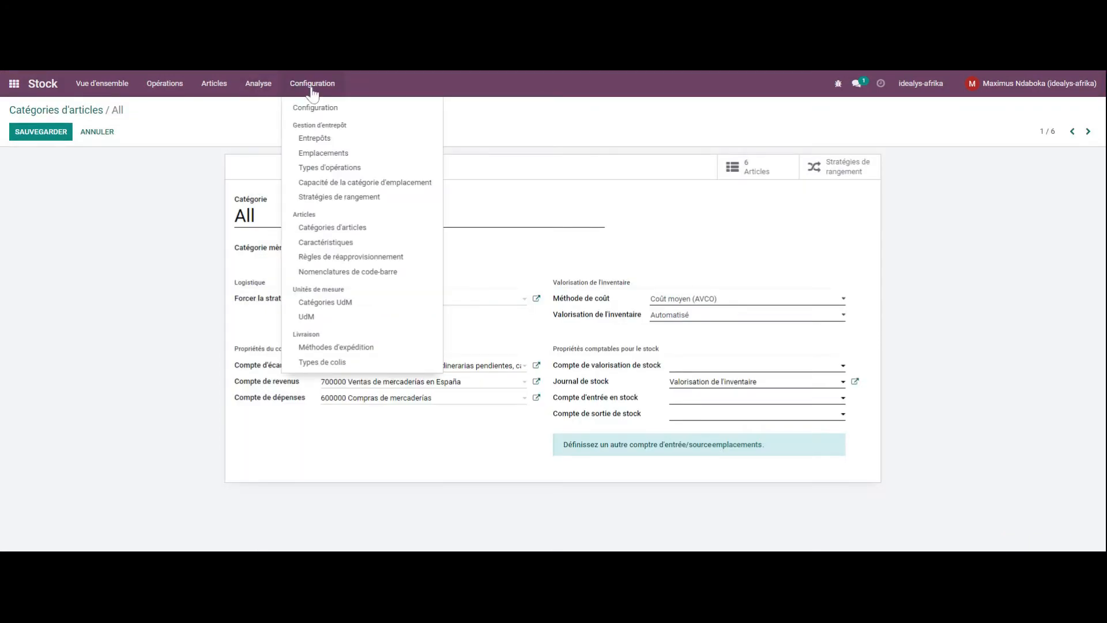
pyautogui.click(321, 154)
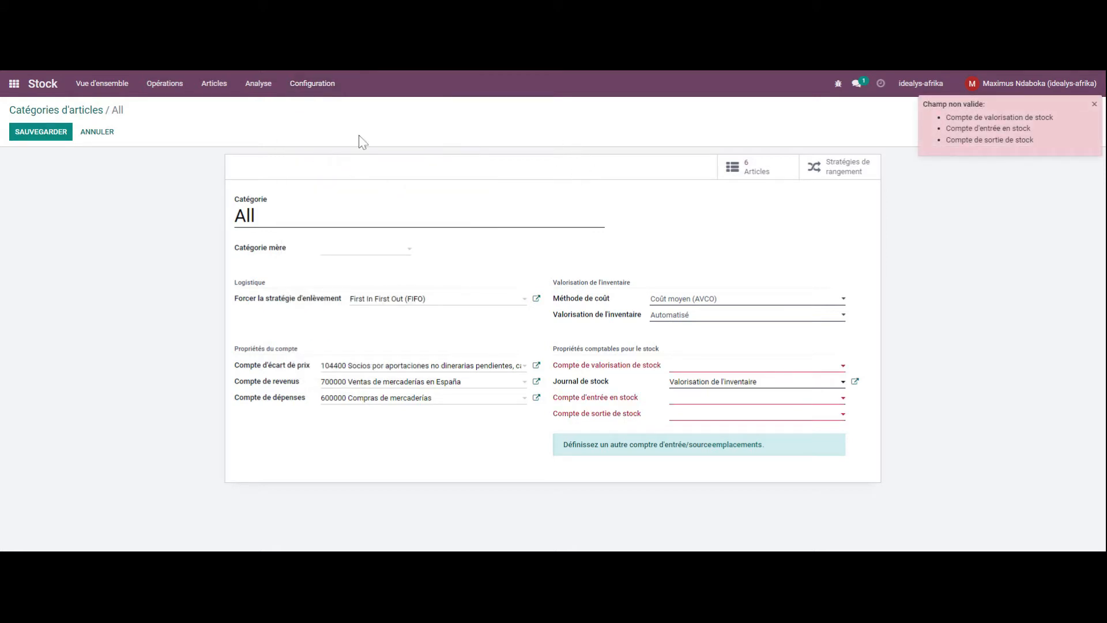
pyautogui.click(113, 133)
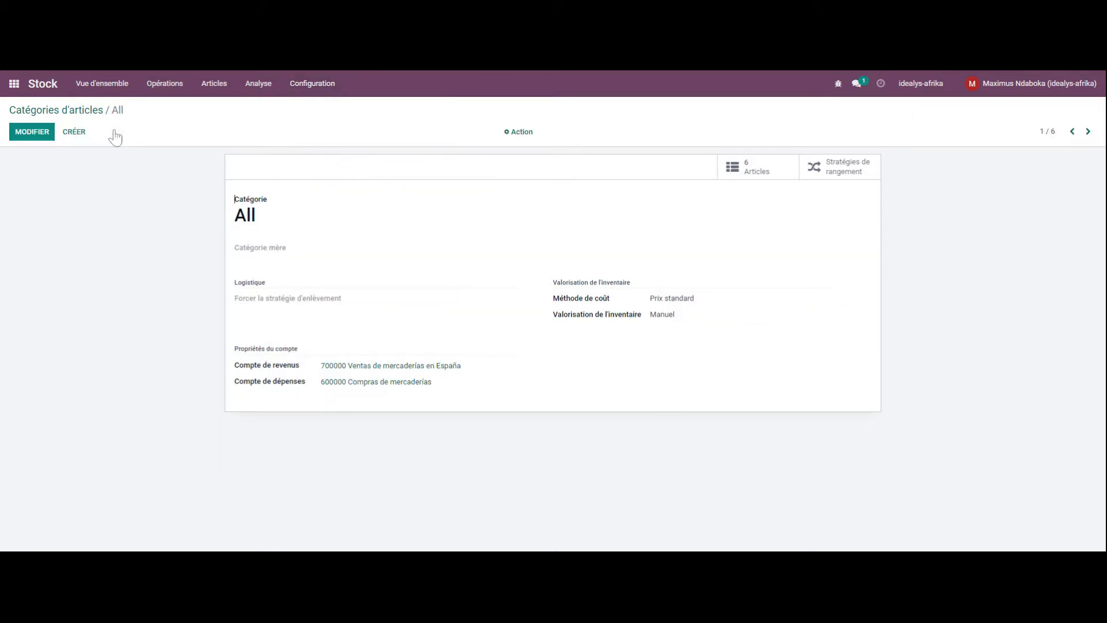
# Open the Emplacements list and view the details of the IA-W2/Stock location
pyautogui.click(300, 87)
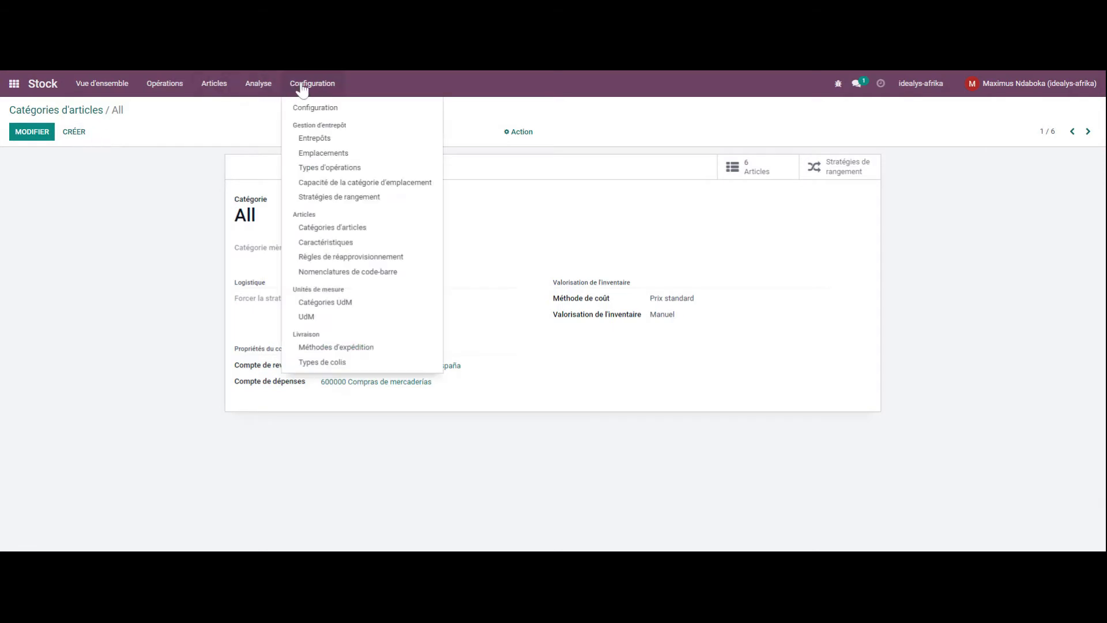
pyautogui.click(327, 153)
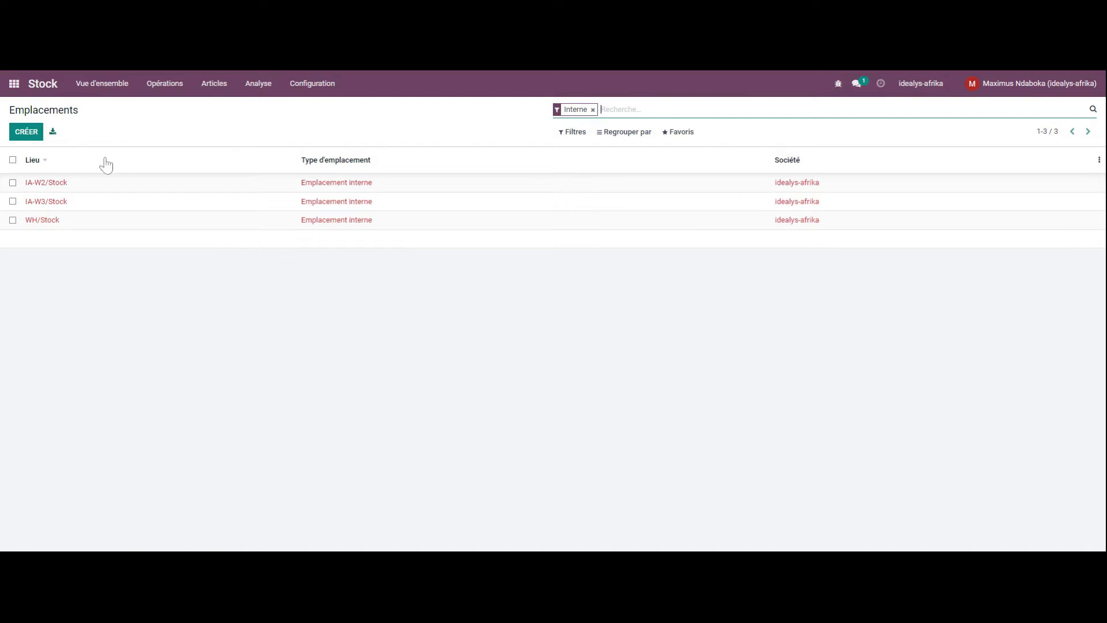
pyautogui.click(59, 183)
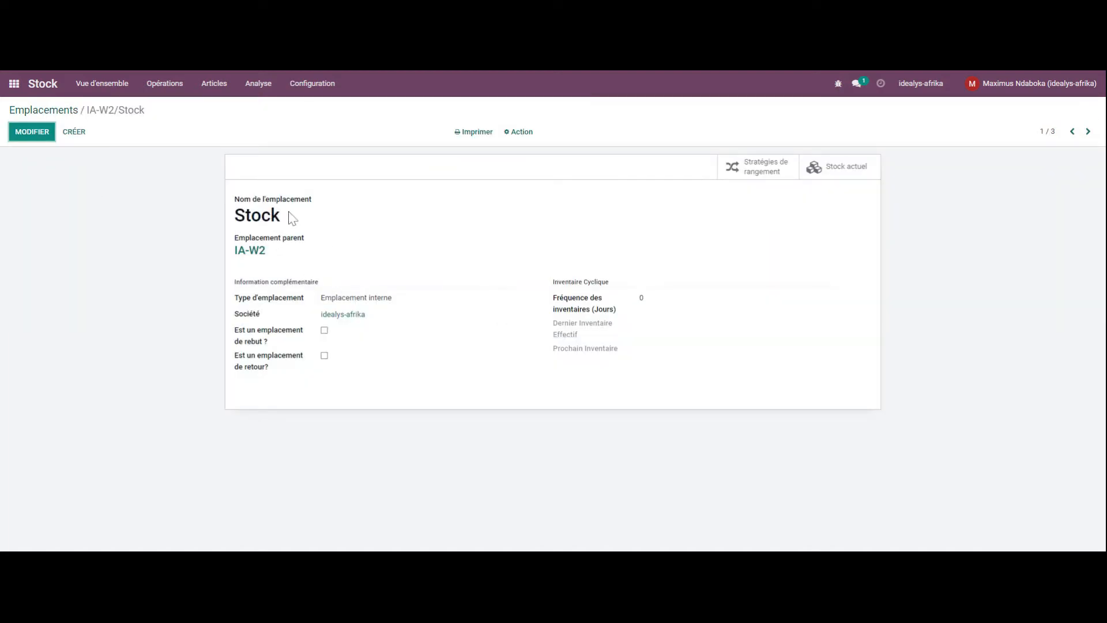
# Examine the code, operation type and traceability options of idealys-afrika's Réceptions operation type, and return to the Types d'opérations list
pyautogui.click(312, 87)
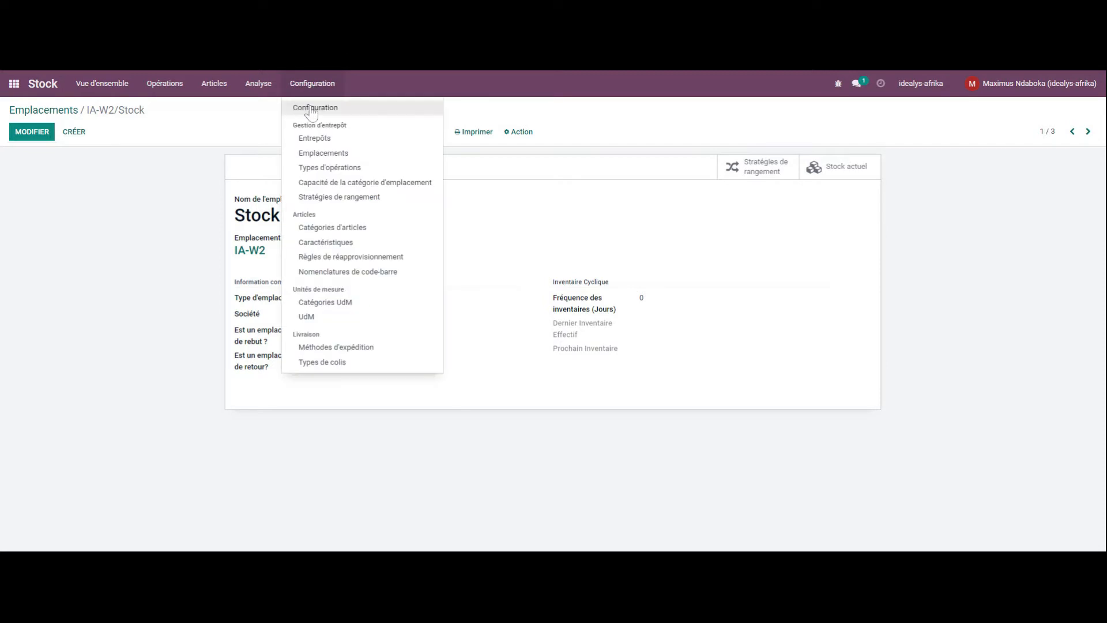
pyautogui.click(316, 167)
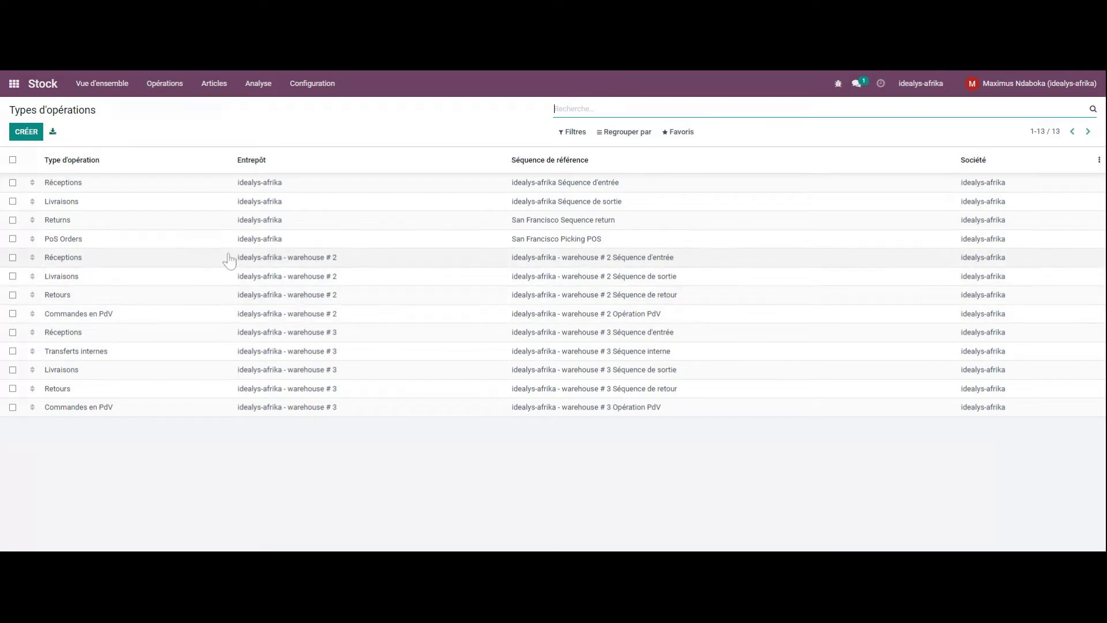
pyautogui.click(273, 183)
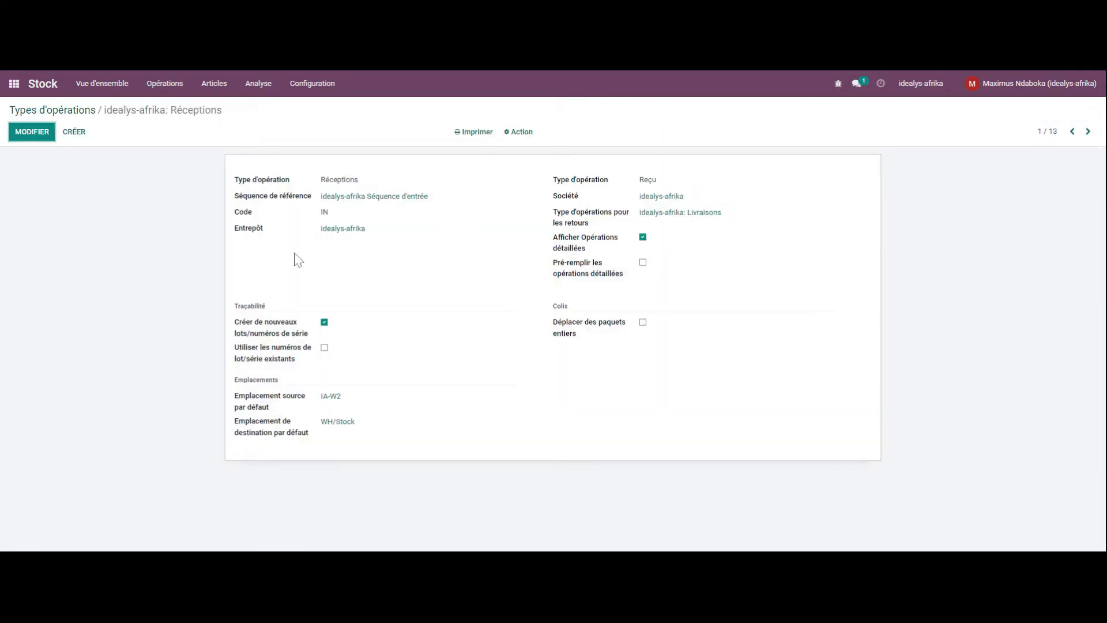
pyautogui.click(41, 136)
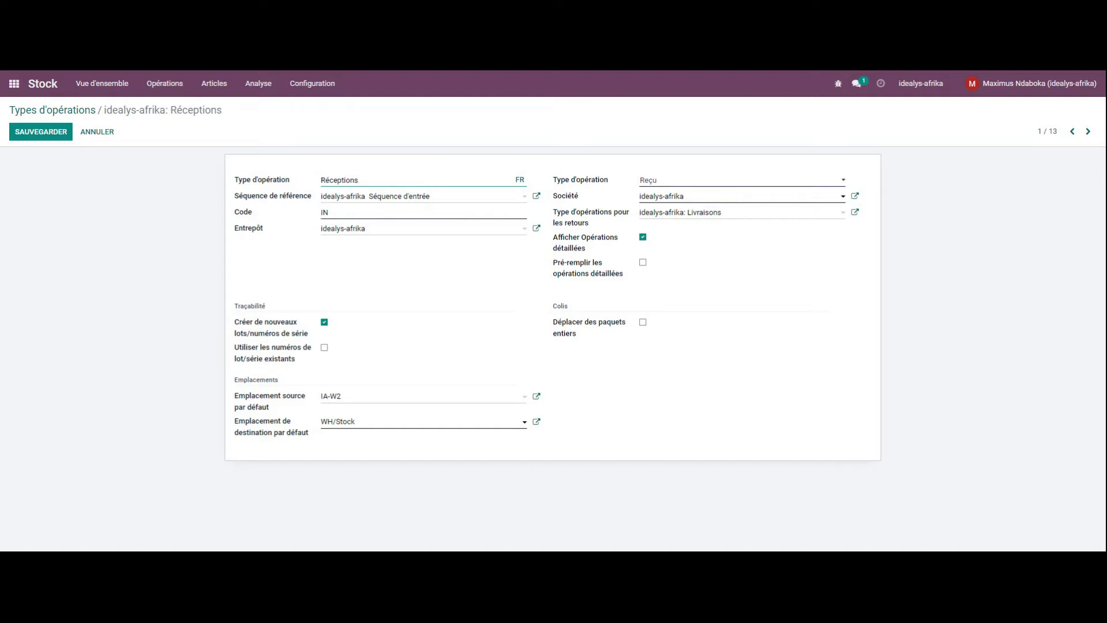
pyautogui.doubleClick(324, 212)
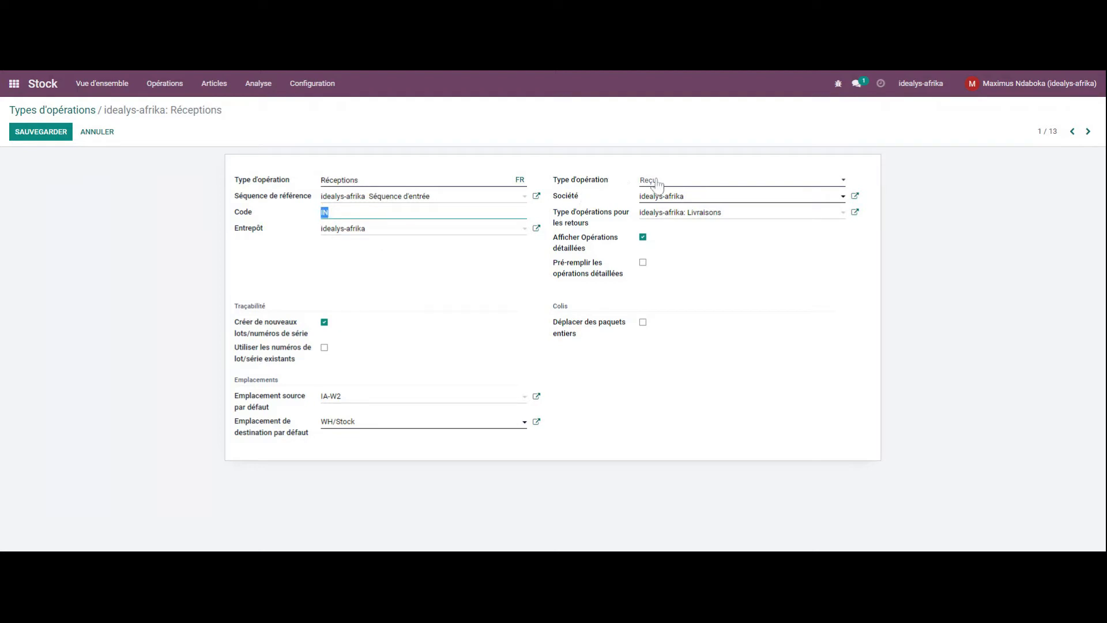
pyautogui.click(843, 182)
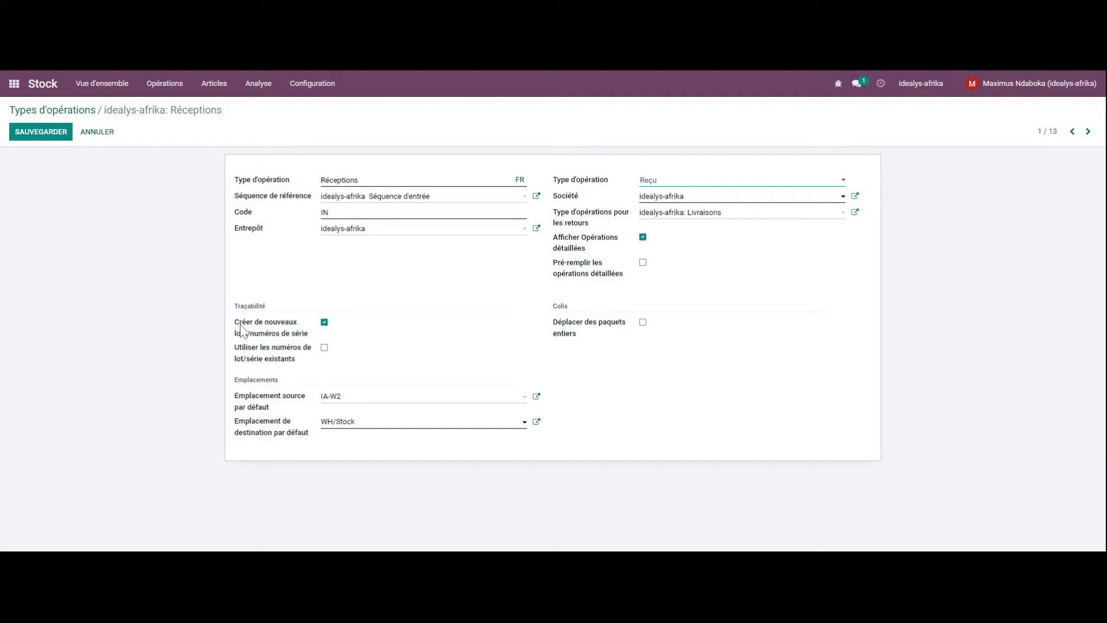
pyautogui.moveTo(265, 329)
pyautogui.click(75, 111)
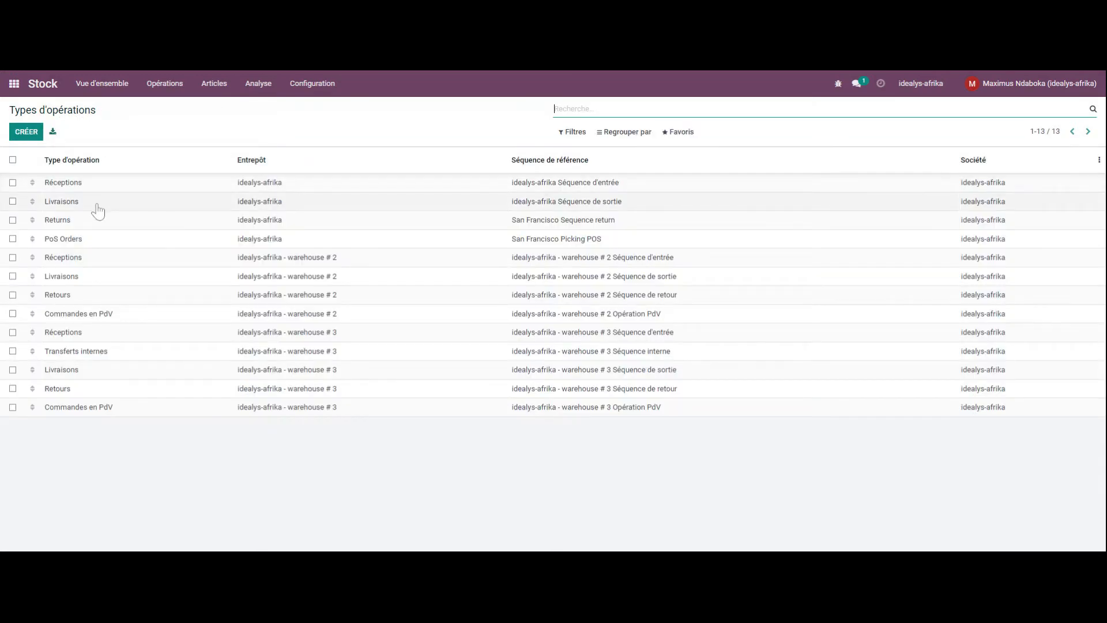
# Examine the code, operation type and existing lot number option of idealys-afrika's Livraisons operation type, and return to the list
pyautogui.click(254, 206)
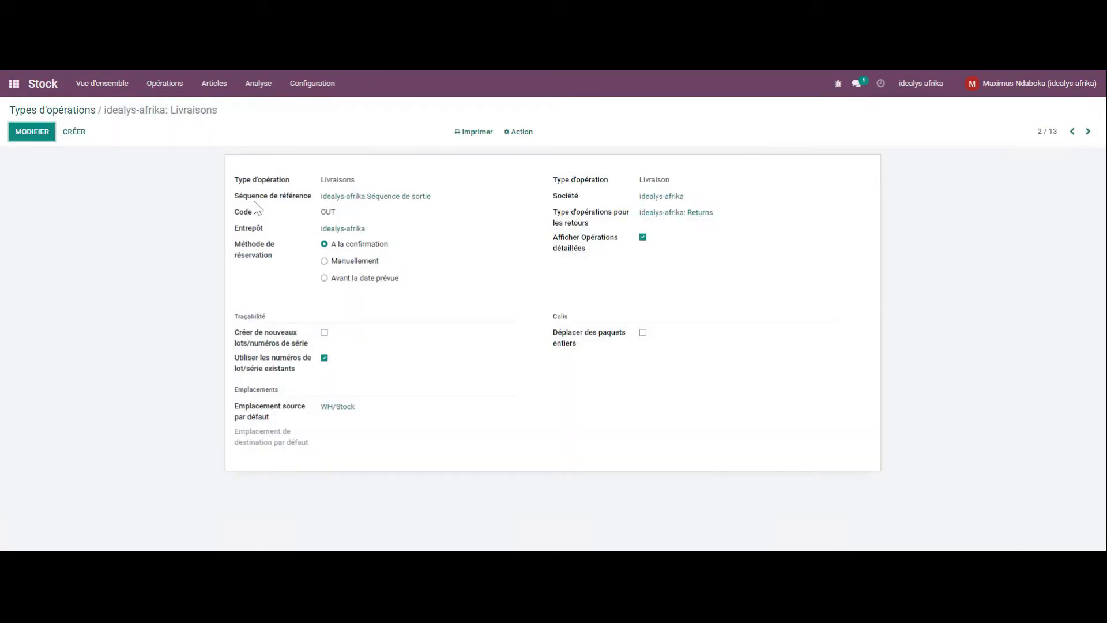
pyautogui.moveTo(318, 211); pyautogui.dragTo(339, 213)
pyautogui.moveTo(638, 181); pyautogui.dragTo(670, 180)
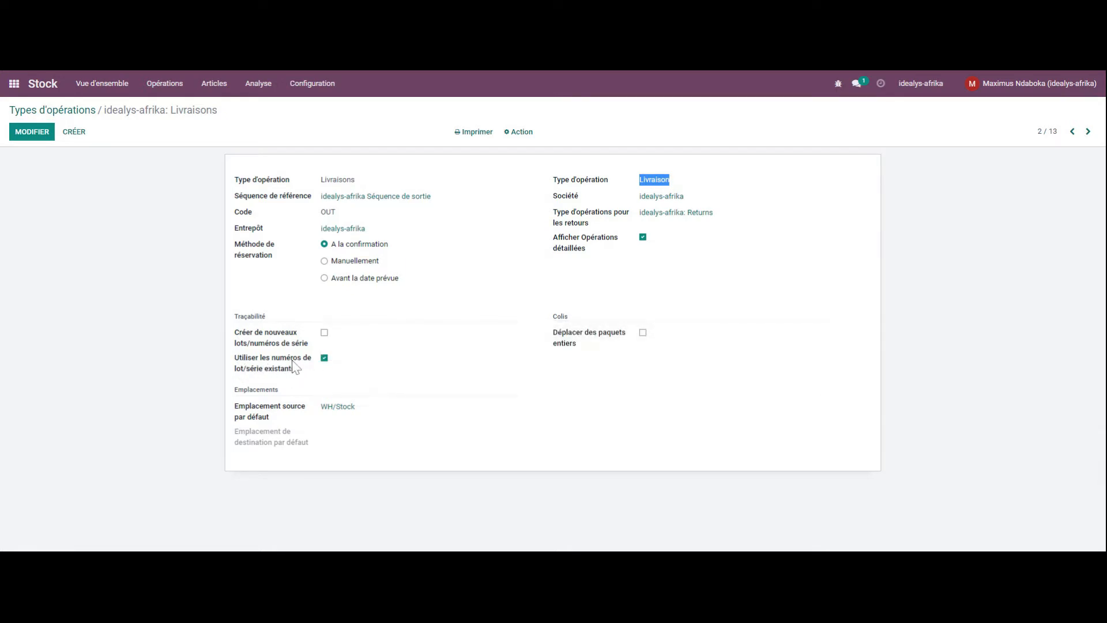
pyautogui.moveTo(274, 367)
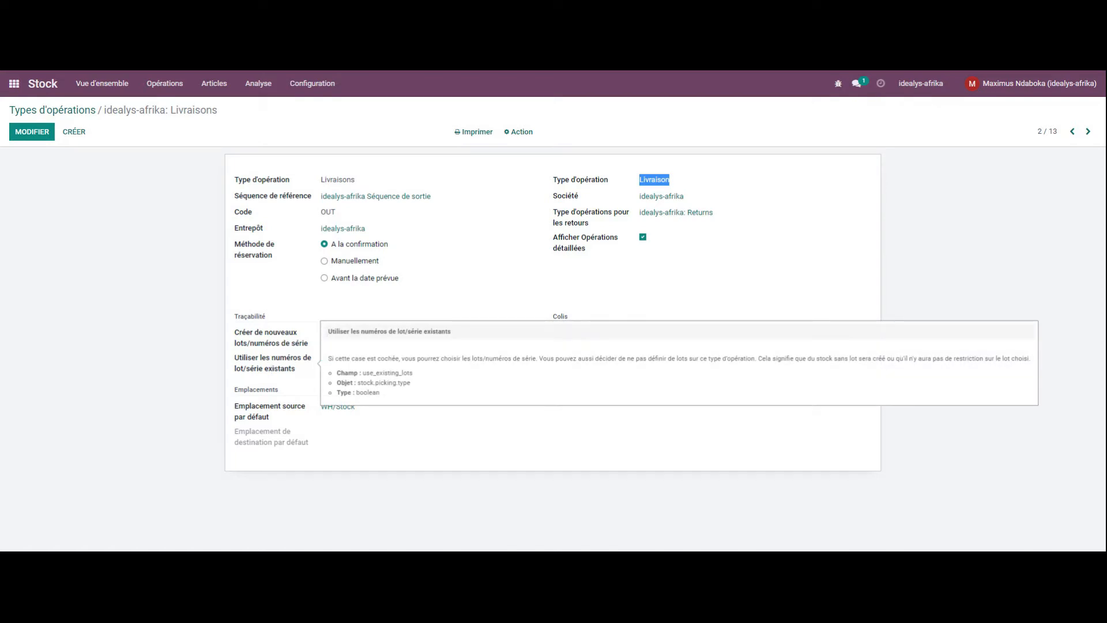
pyautogui.click(72, 111)
# Check the Capacité de la catégorie d'emplacement list, and open the Stratégies de rangement list
pyautogui.click(320, 91)
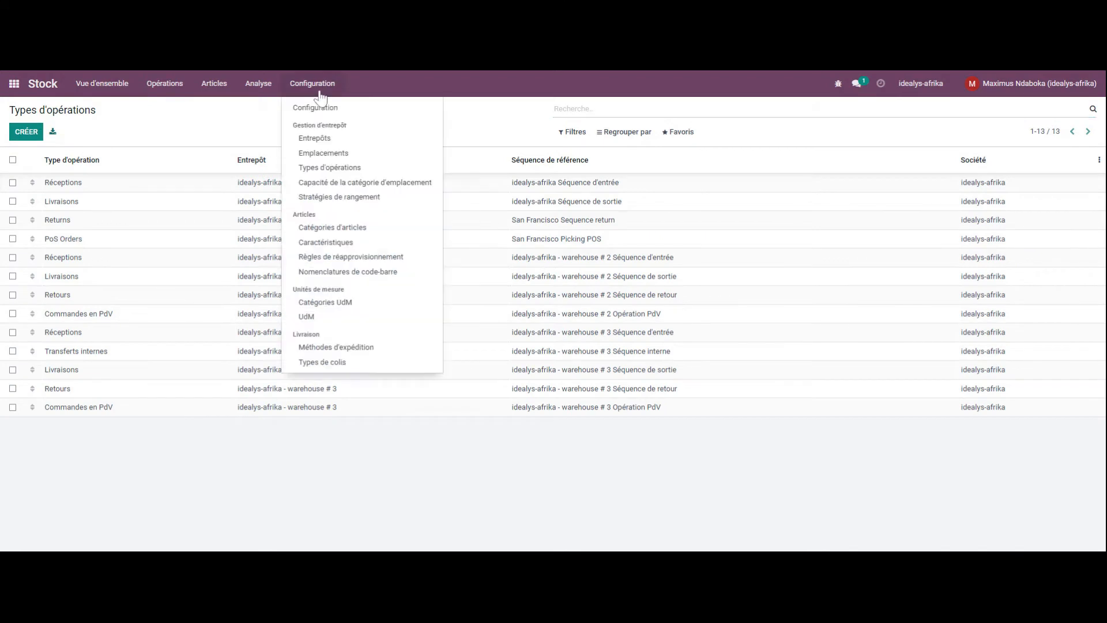
pyautogui.click(346, 184)
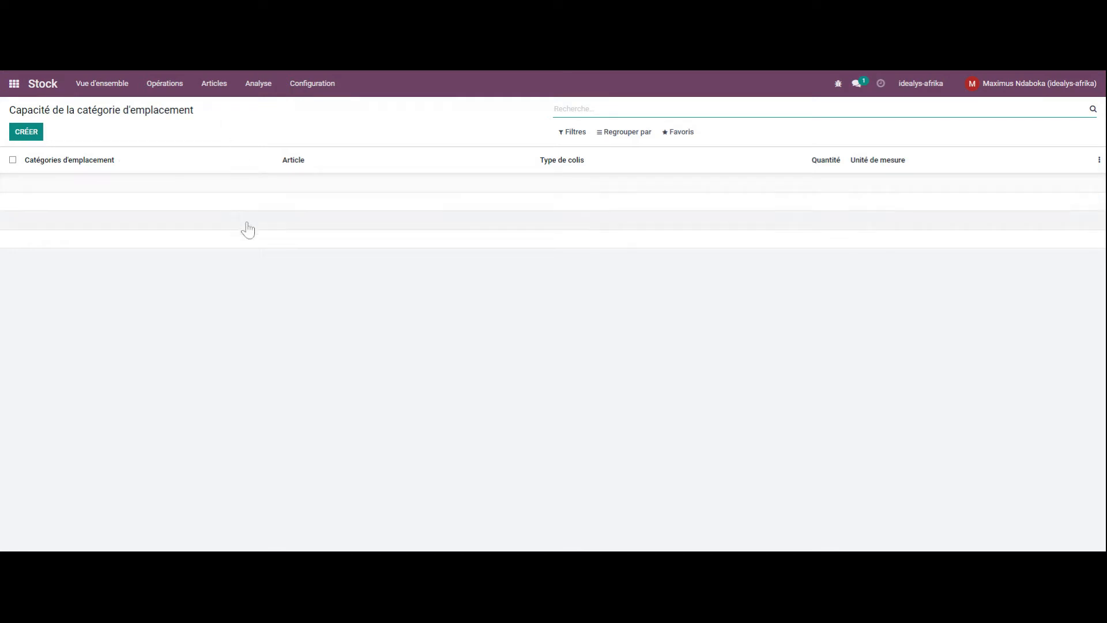
pyautogui.click(309, 86)
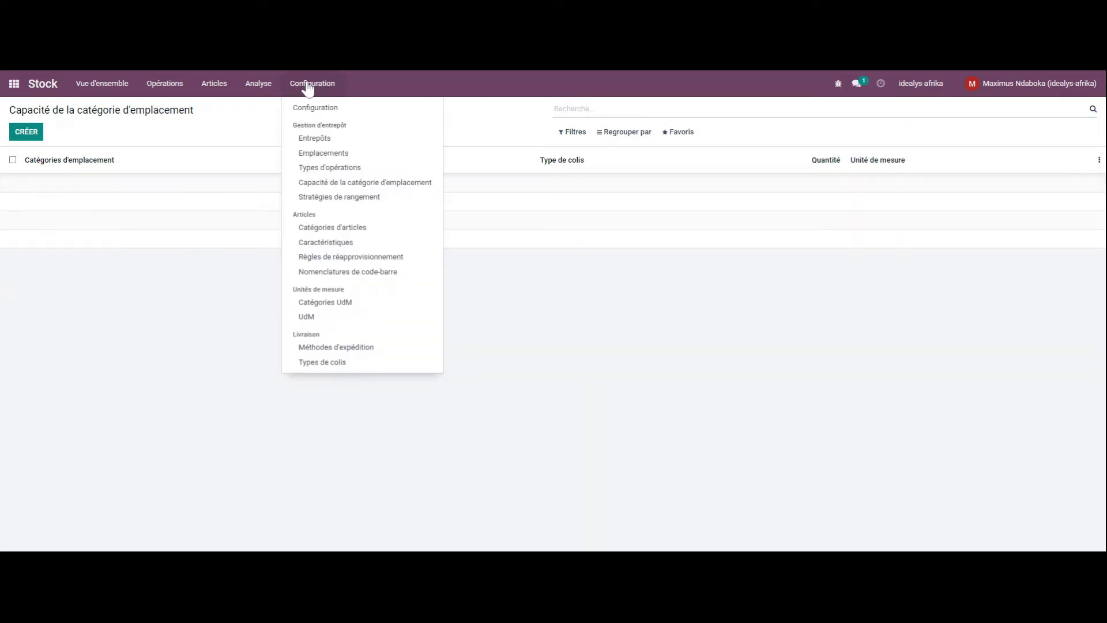
pyautogui.click(314, 196)
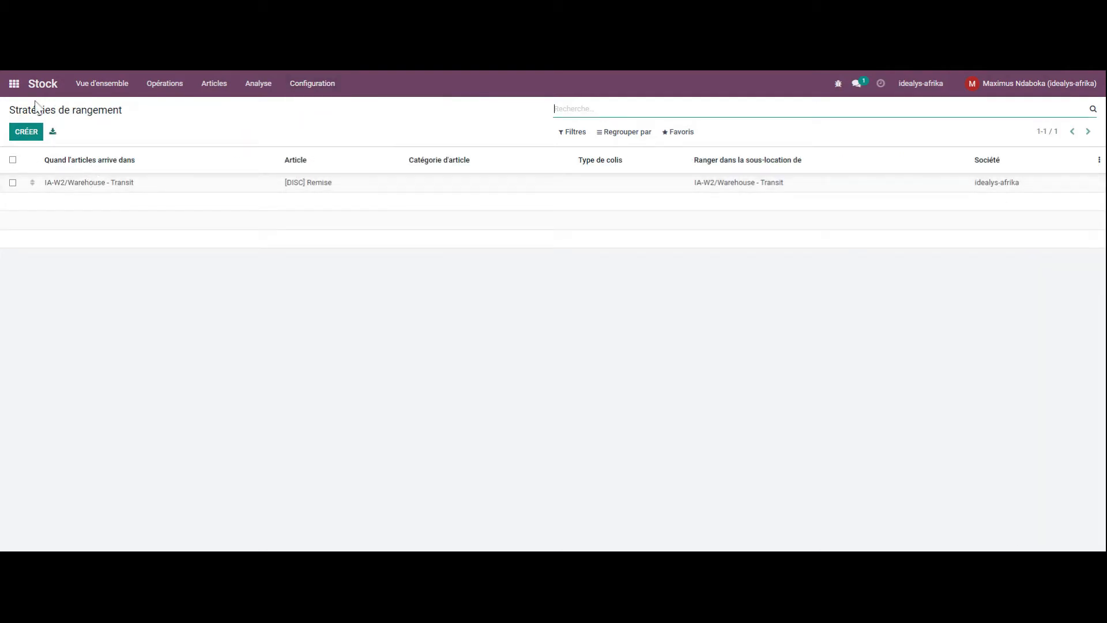
# Create and save a putaway rule that stores [TIPS] Pourboires arriving in Virtual Locations in the sub-location Virtual Locations/Scrap
pyautogui.moveTo(113, 175)
pyautogui.click(14, 136)
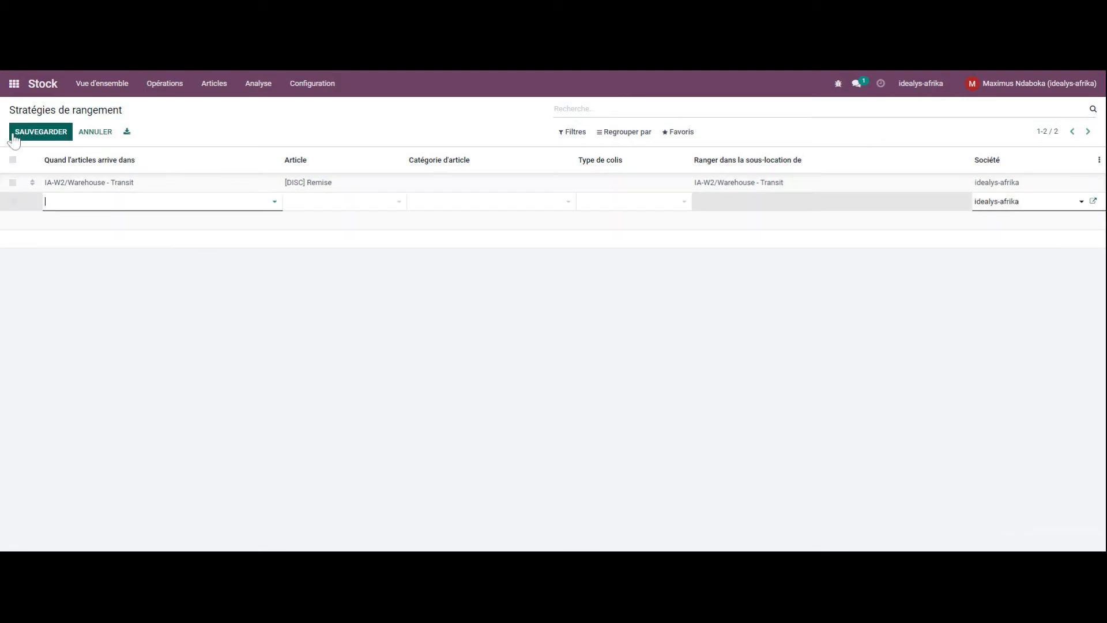
pyautogui.click(279, 205)
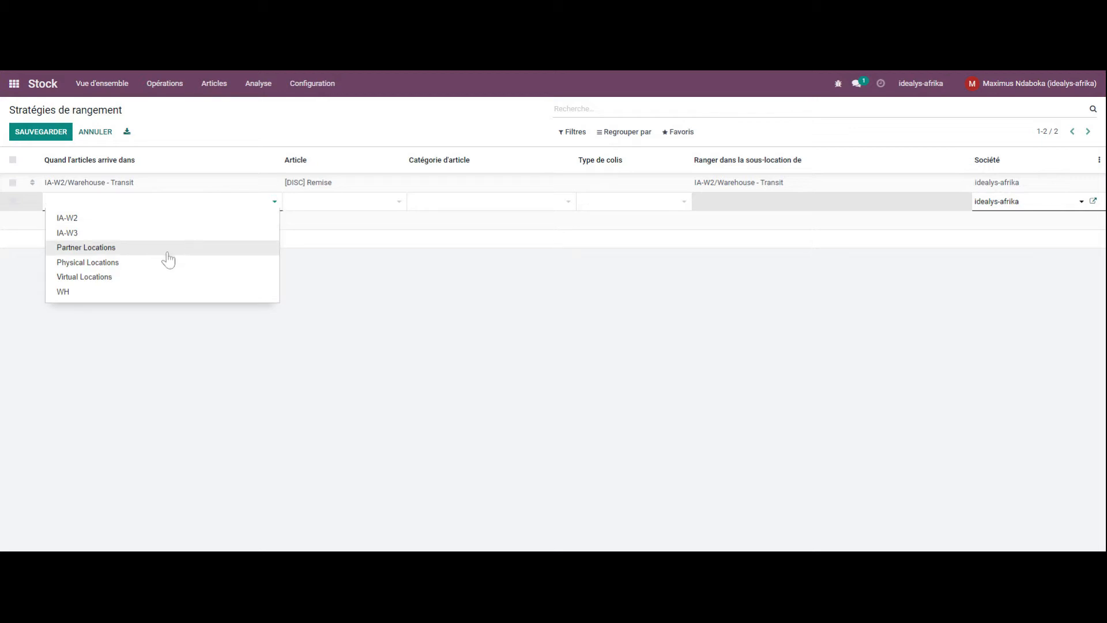
pyautogui.click(95, 278)
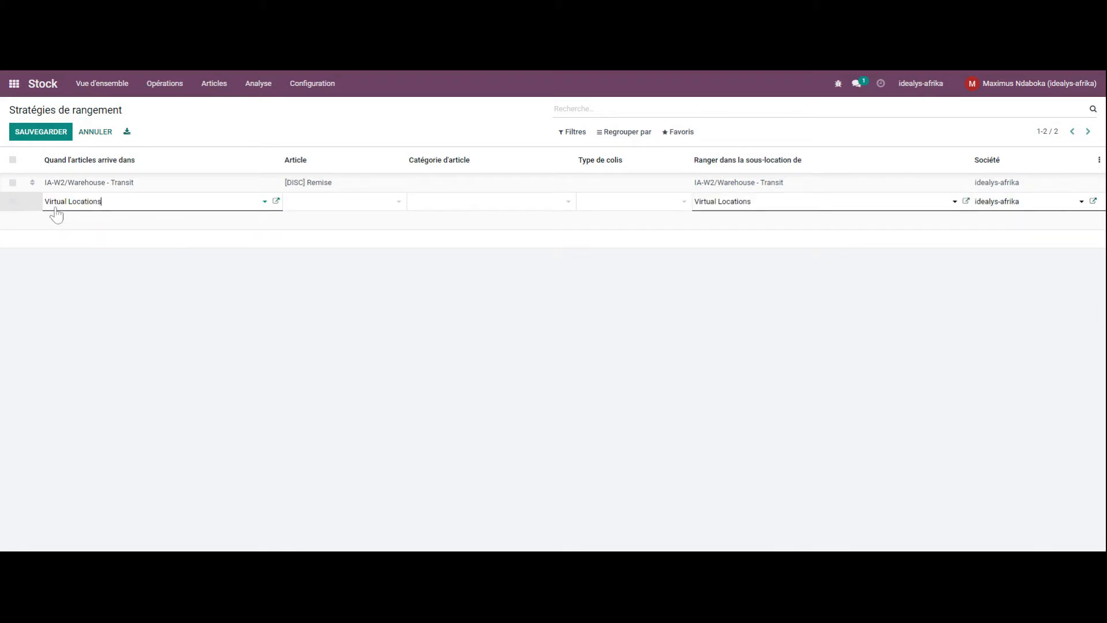
pyautogui.click(395, 206)
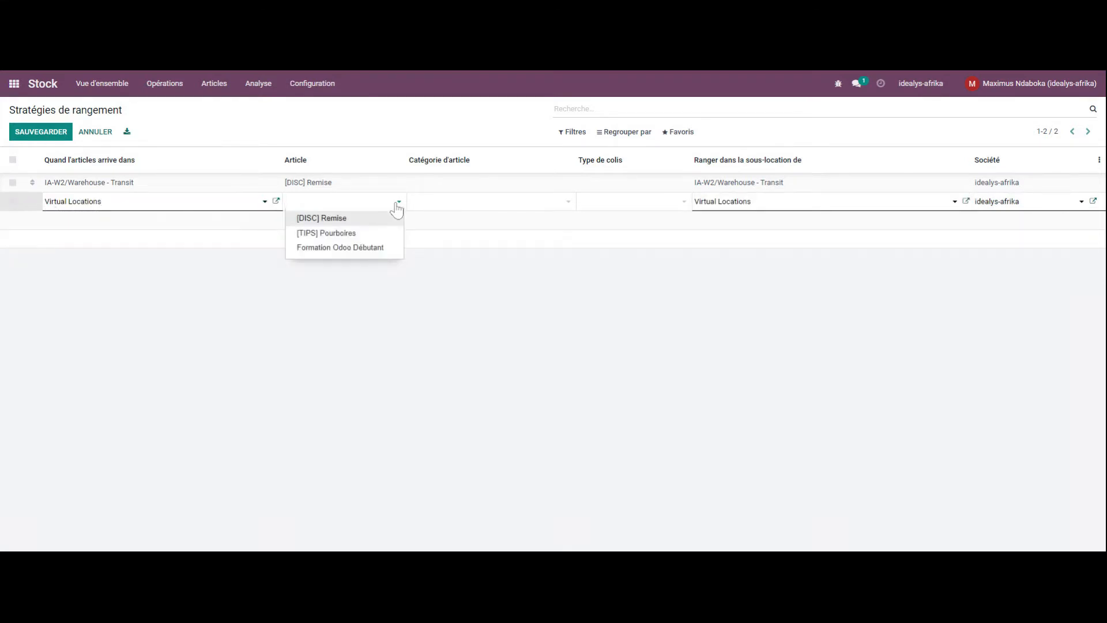
pyautogui.click(340, 236)
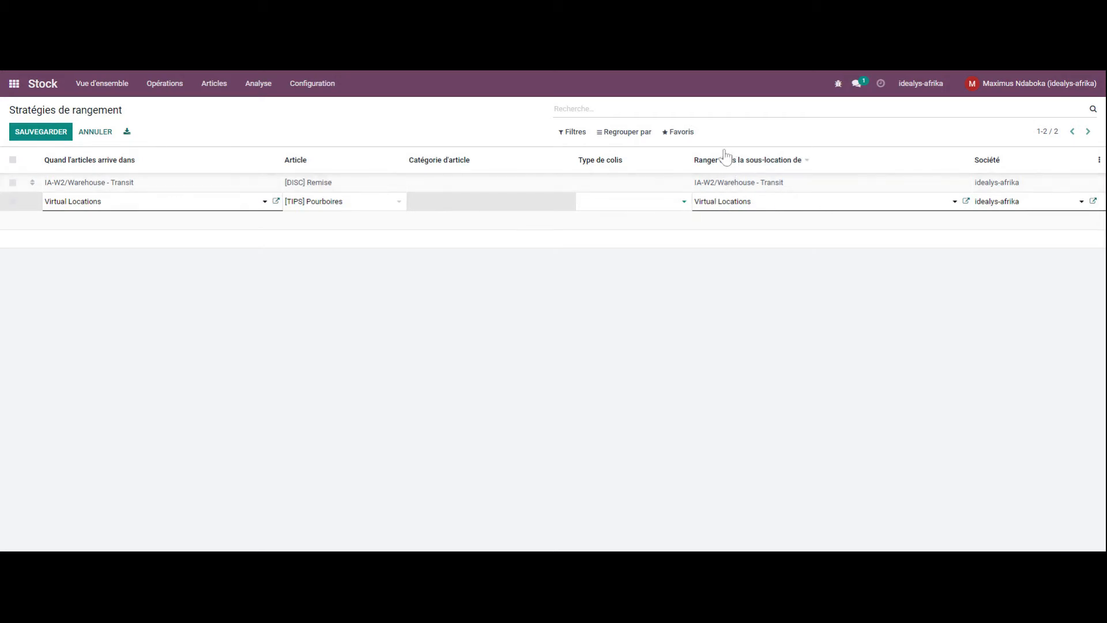
pyautogui.click(955, 202)
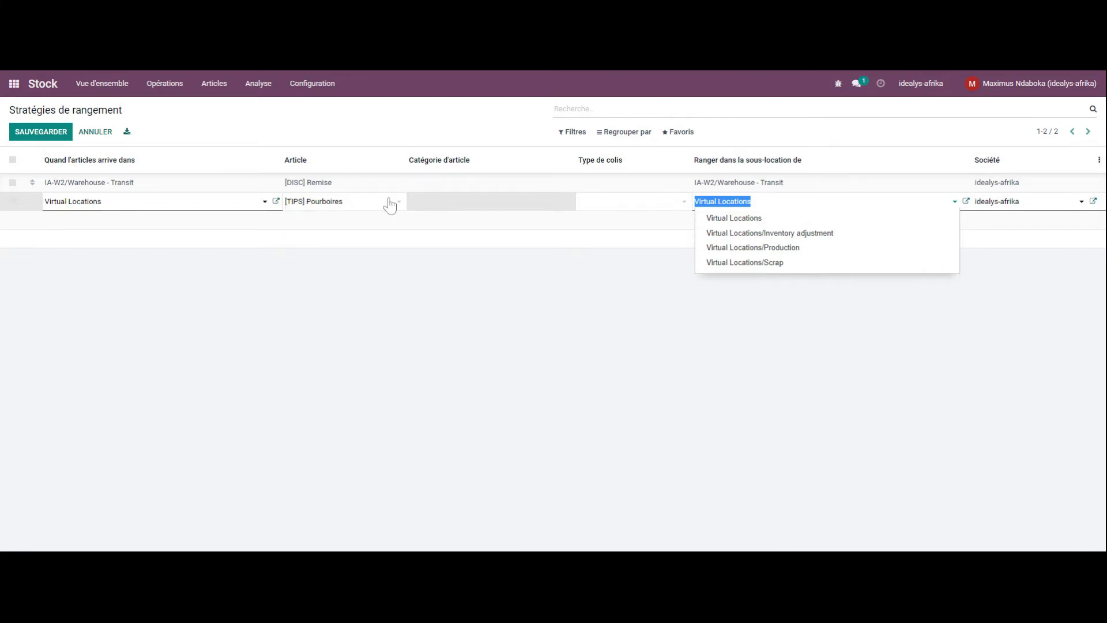
pyautogui.click(774, 263)
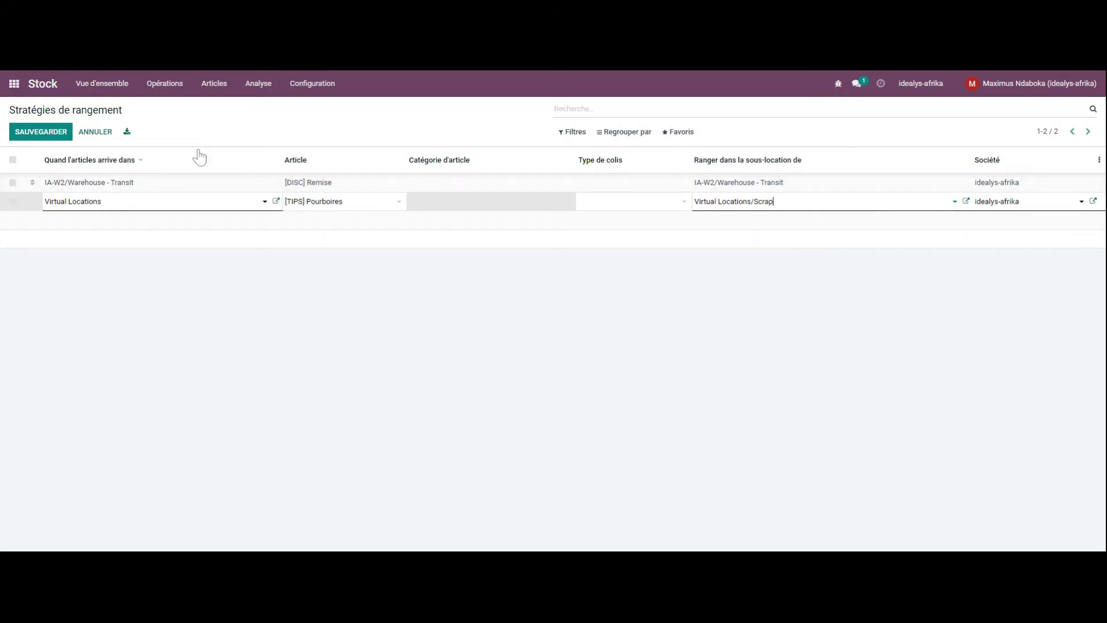
pyautogui.click(58, 131)
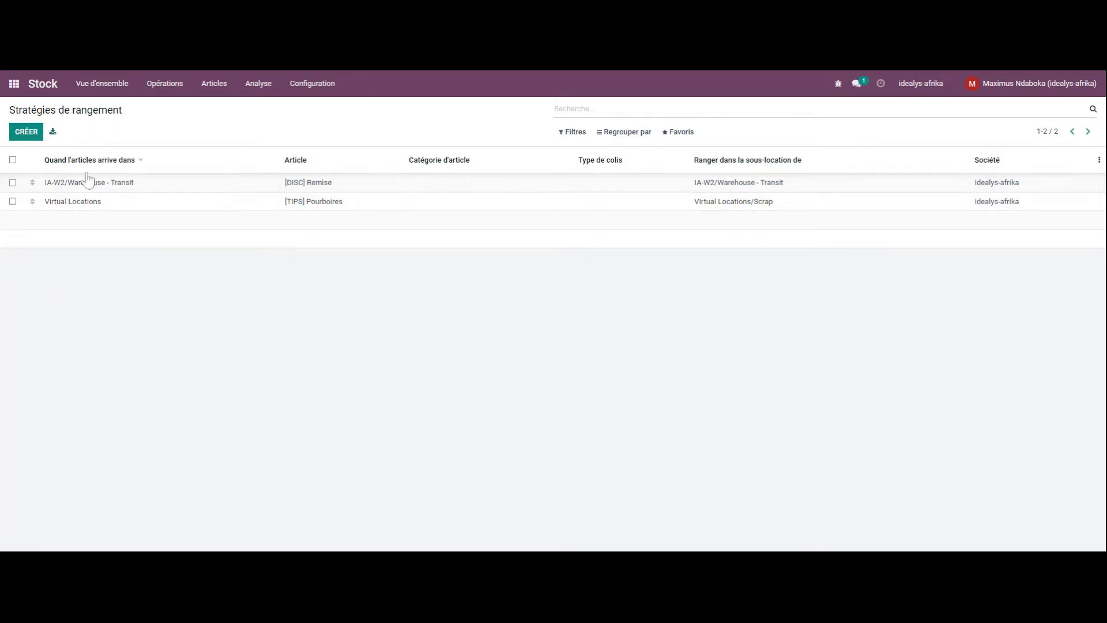
# Open the Catégories d'articles list and start a new article category named Bouteilles
pyautogui.click(320, 87)
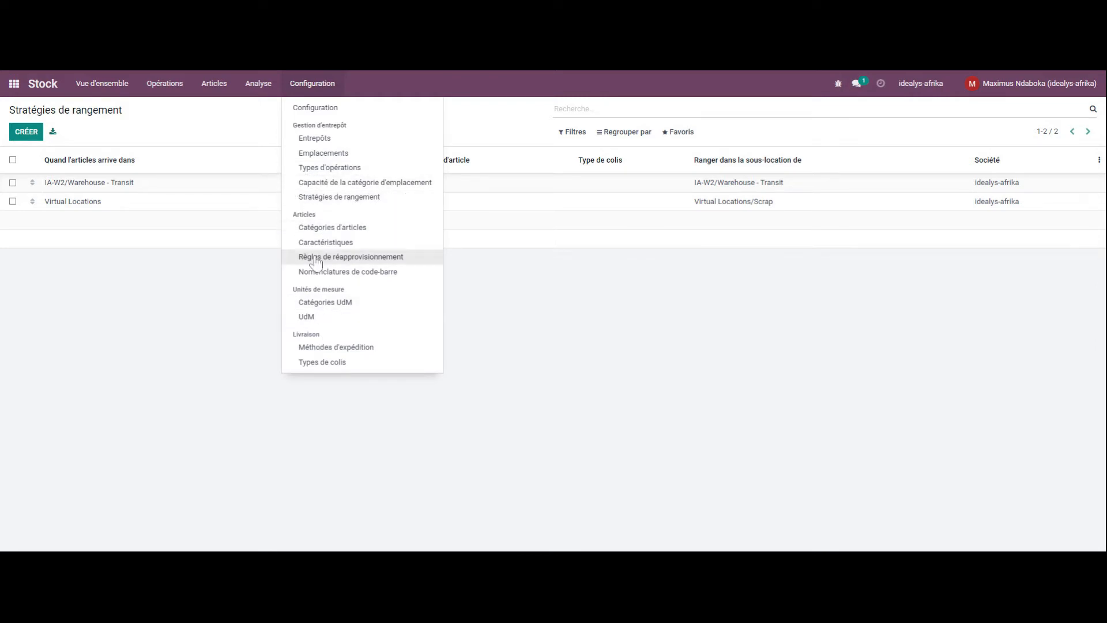
pyautogui.click(345, 228)
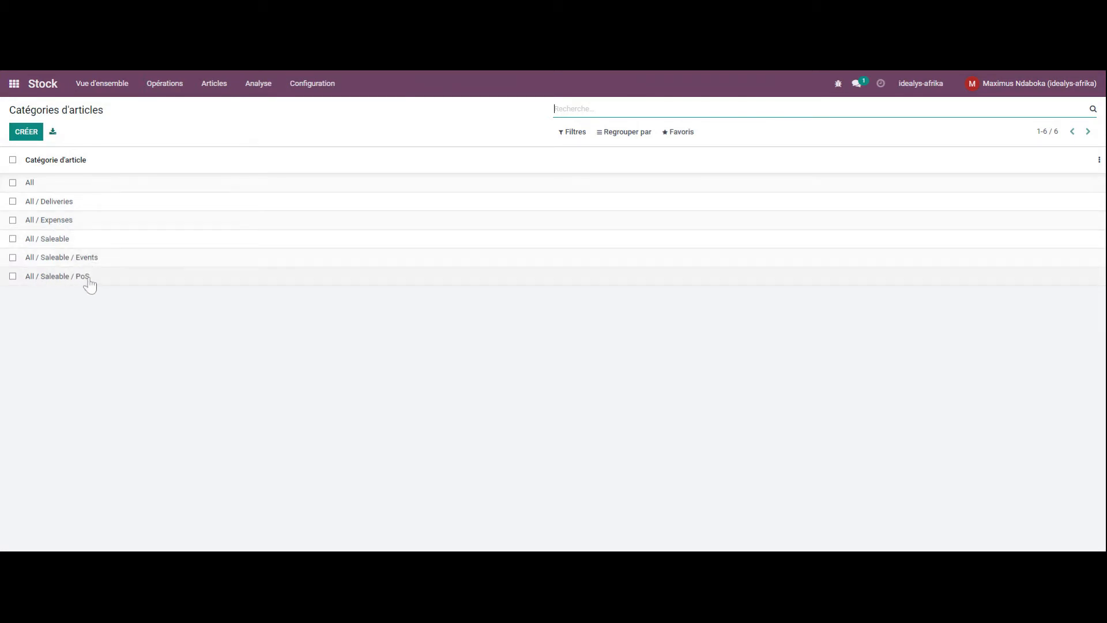
pyautogui.click(24, 133)
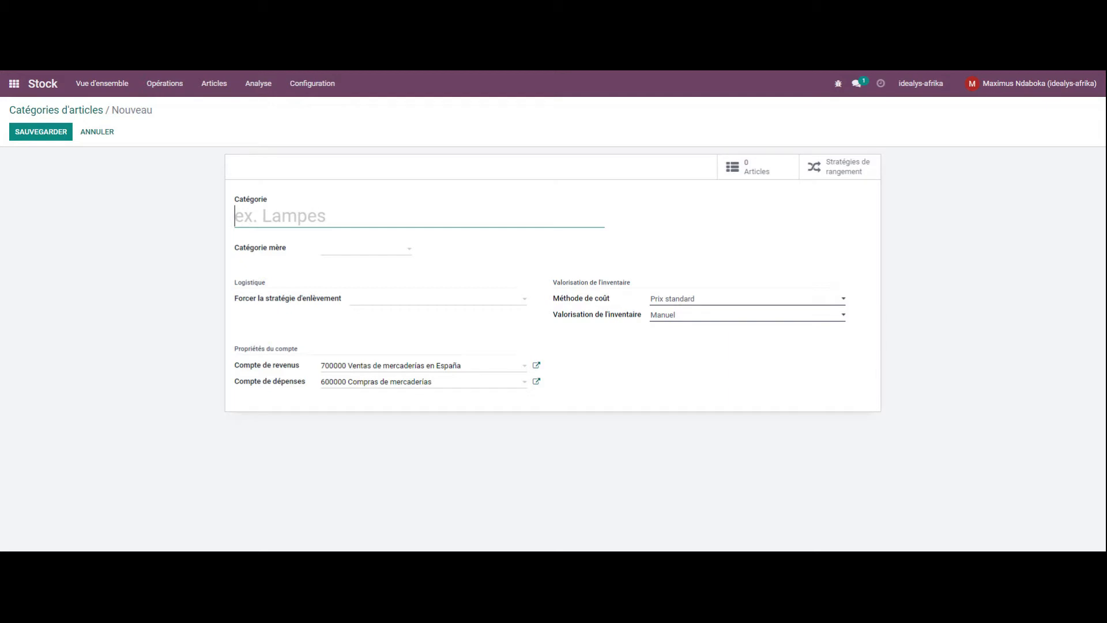
pyautogui.write('Bouti')
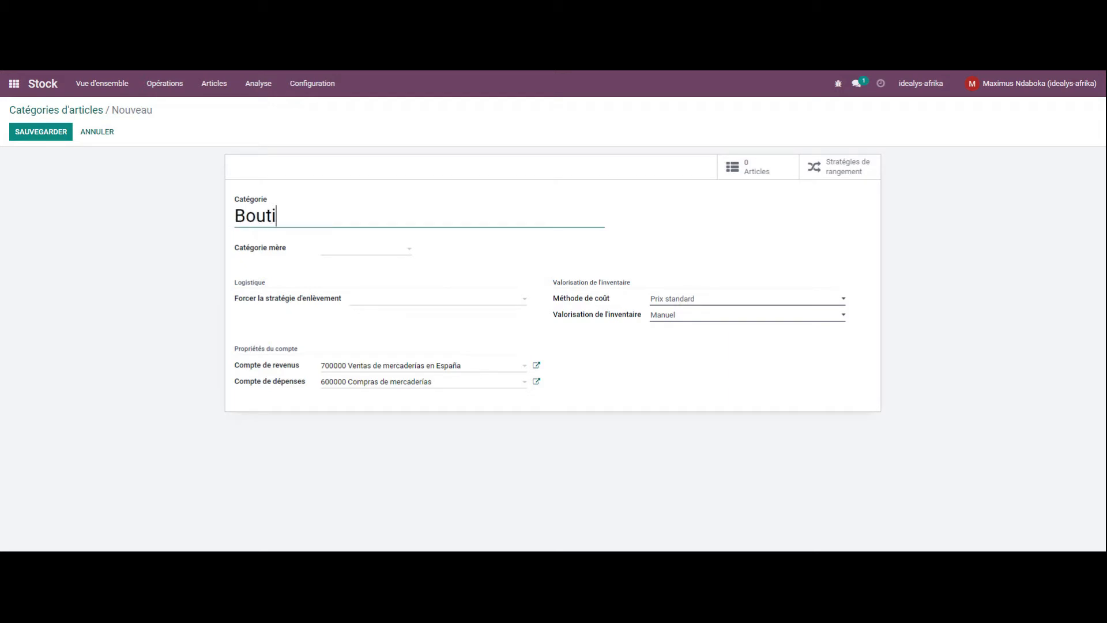
pyautogui.press('BackSpace')
pyautogui.write('eilles')
# Set the Bouteilles category's parent to All / Saleable and its forced removal strategy to First In First Out (FIFO)
pyautogui.click(410, 252)
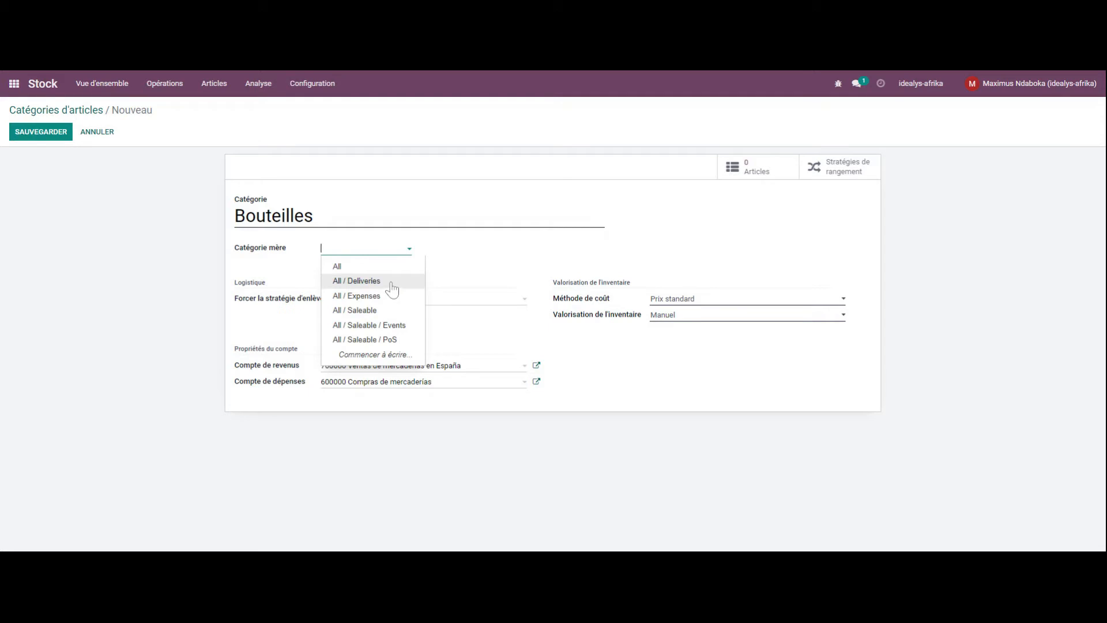
pyautogui.click(366, 312)
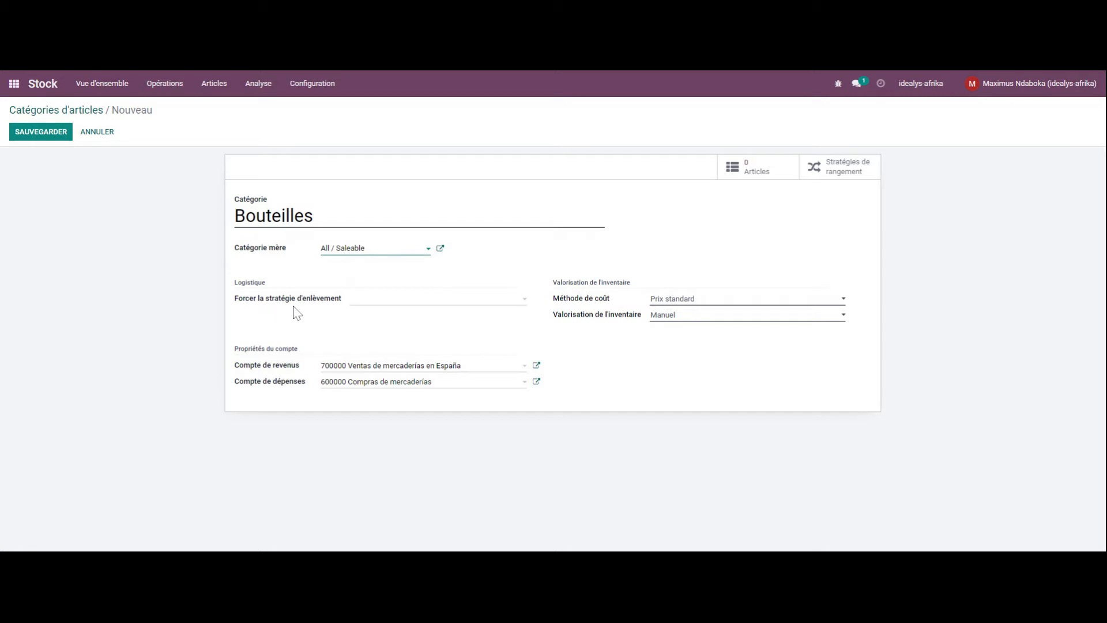
pyautogui.click(526, 300)
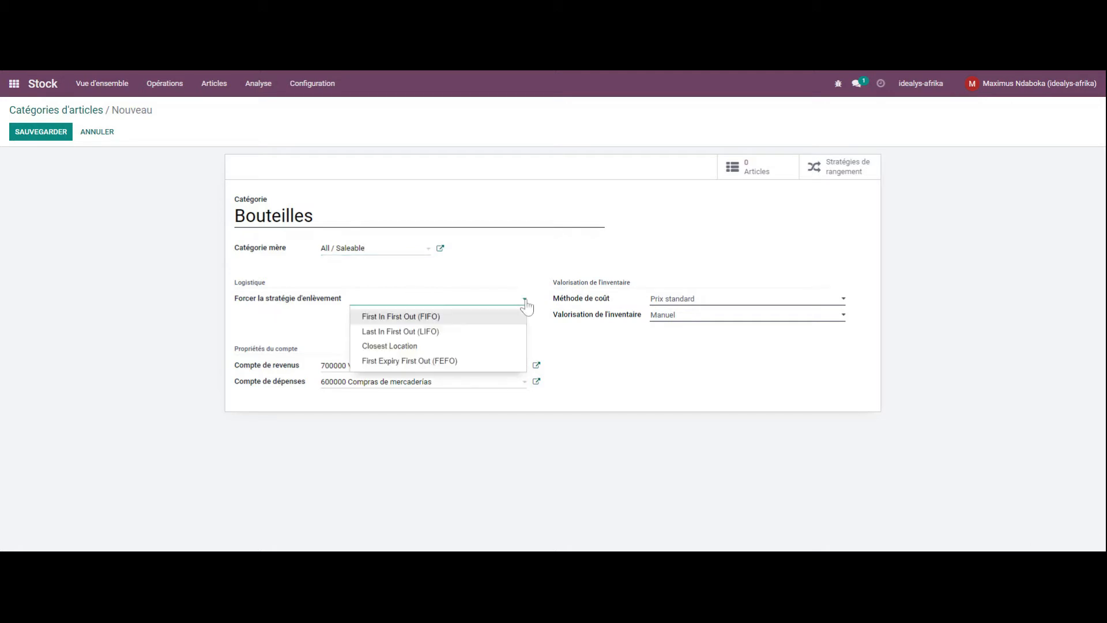
pyautogui.click(427, 317)
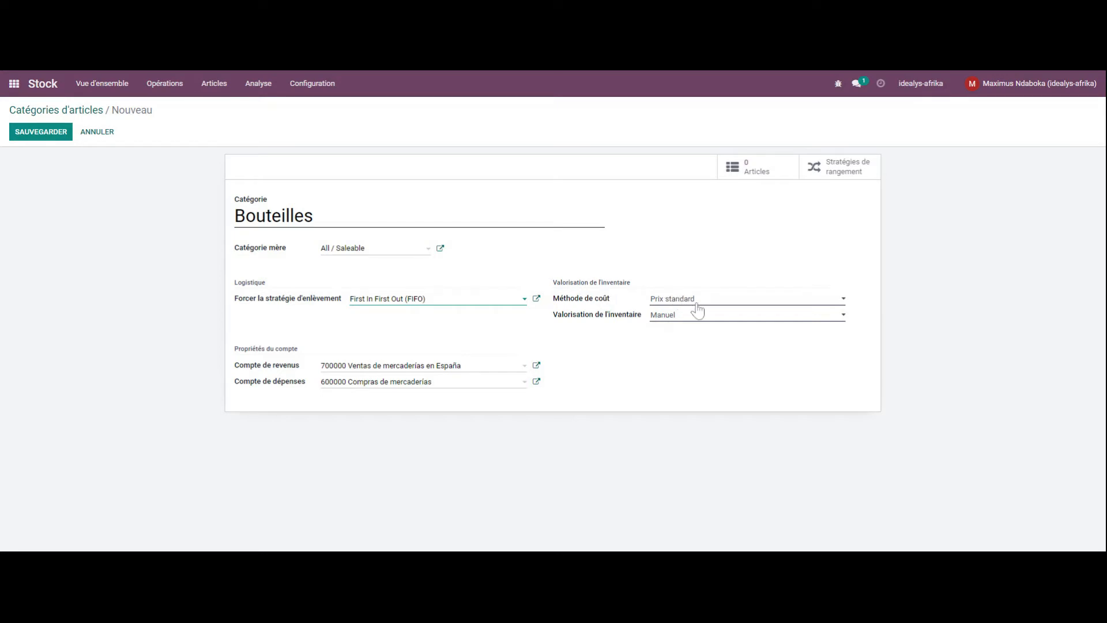
# Set the category's Méthode de coût to Coût moyen (AVCO) and its Valorisation de l'inventaire to Automatisé
pyautogui.click(845, 307)
pyautogui.click(701, 355)
pyautogui.click(841, 302)
pyautogui.click(730, 391)
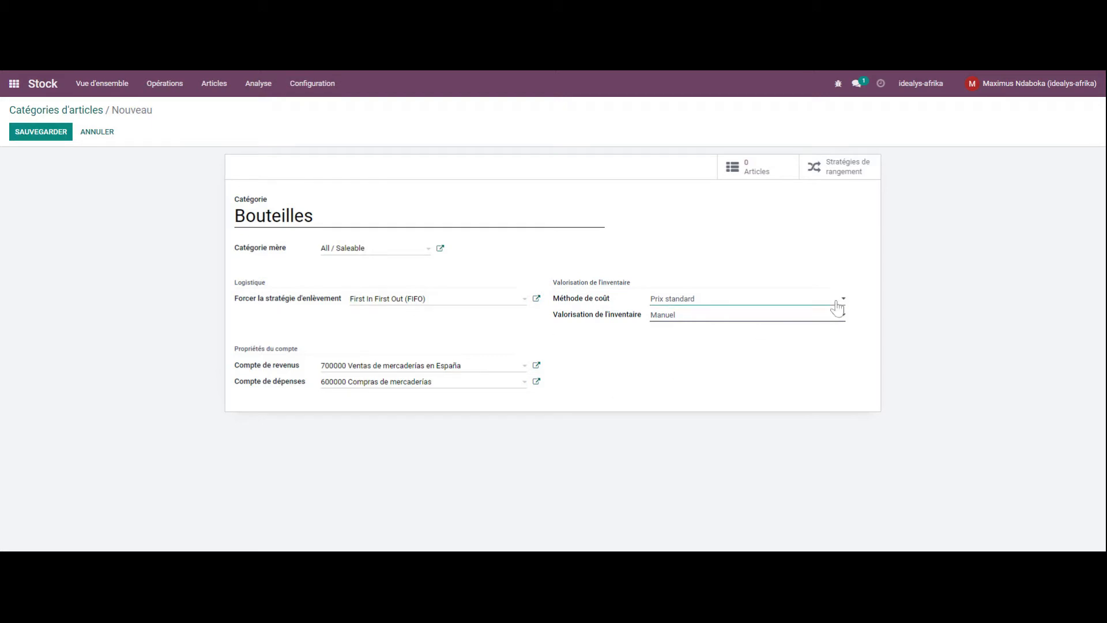
pyautogui.click(750, 335)
pyautogui.click(839, 316)
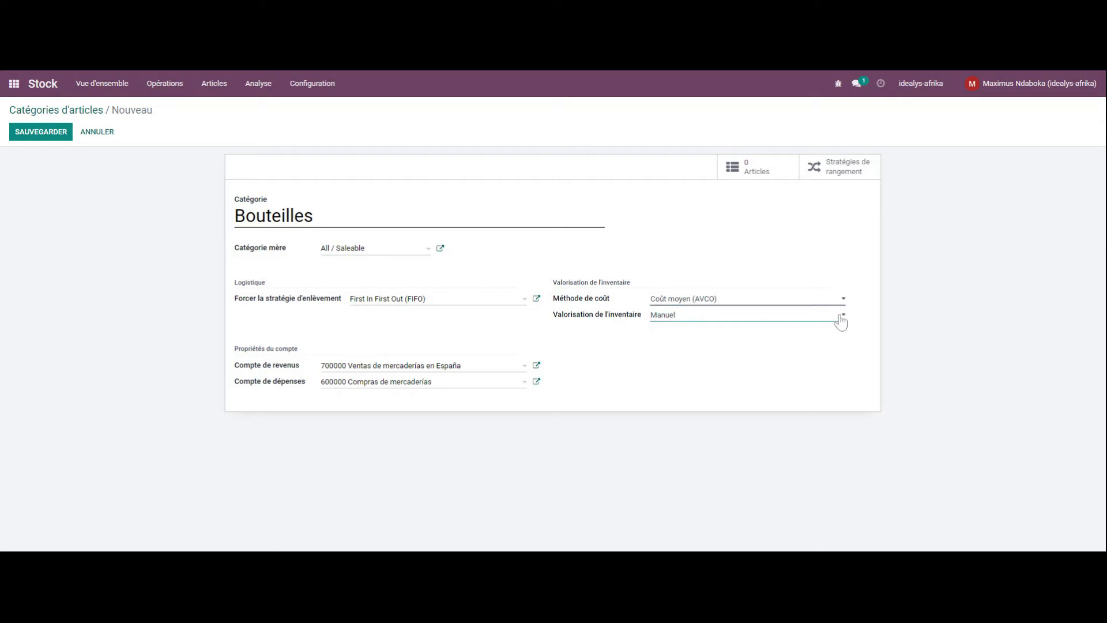
pyautogui.click(823, 331)
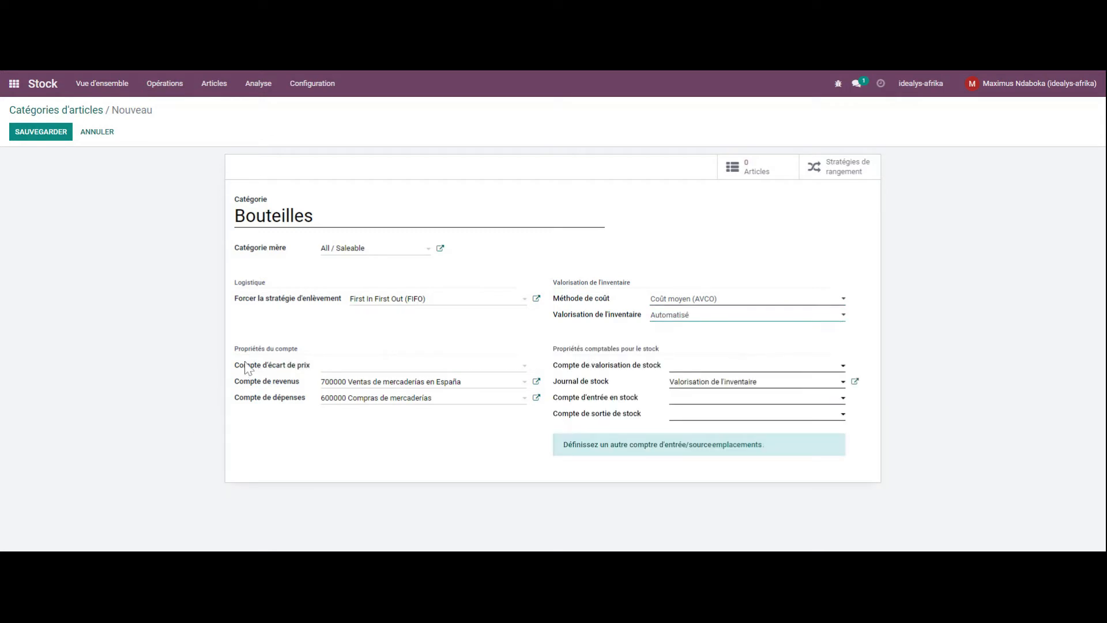
# Set both Compte d'écart de prix and Compte de valorisation de stock to 103400 Socios por desembolsos no exigidos, capital pendiente de inscripción
pyautogui.click(354, 365)
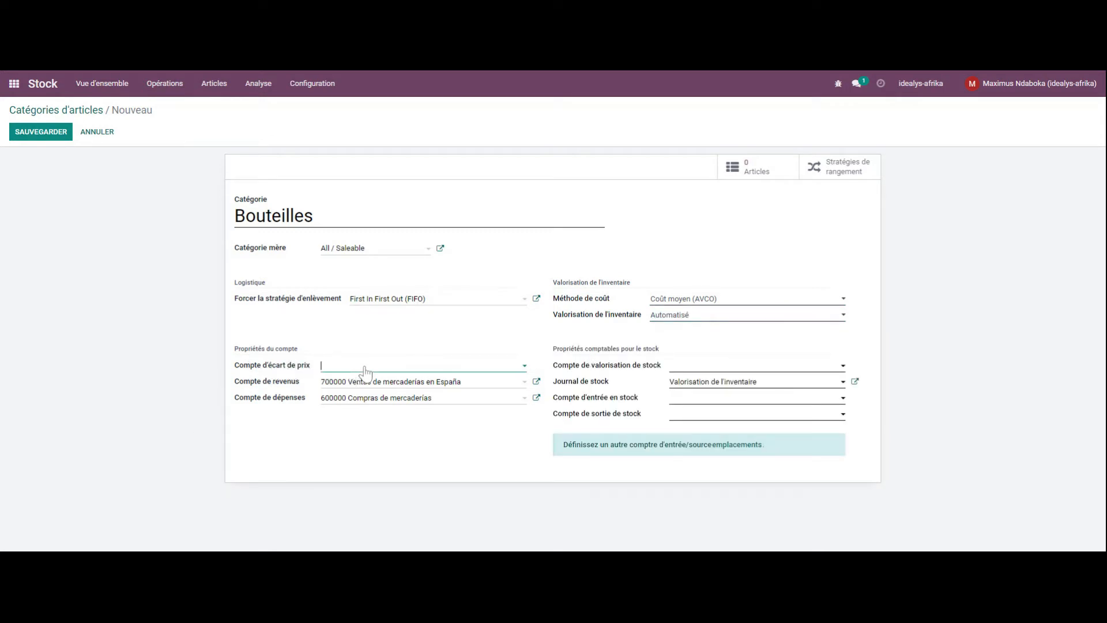
pyautogui.click(396, 443)
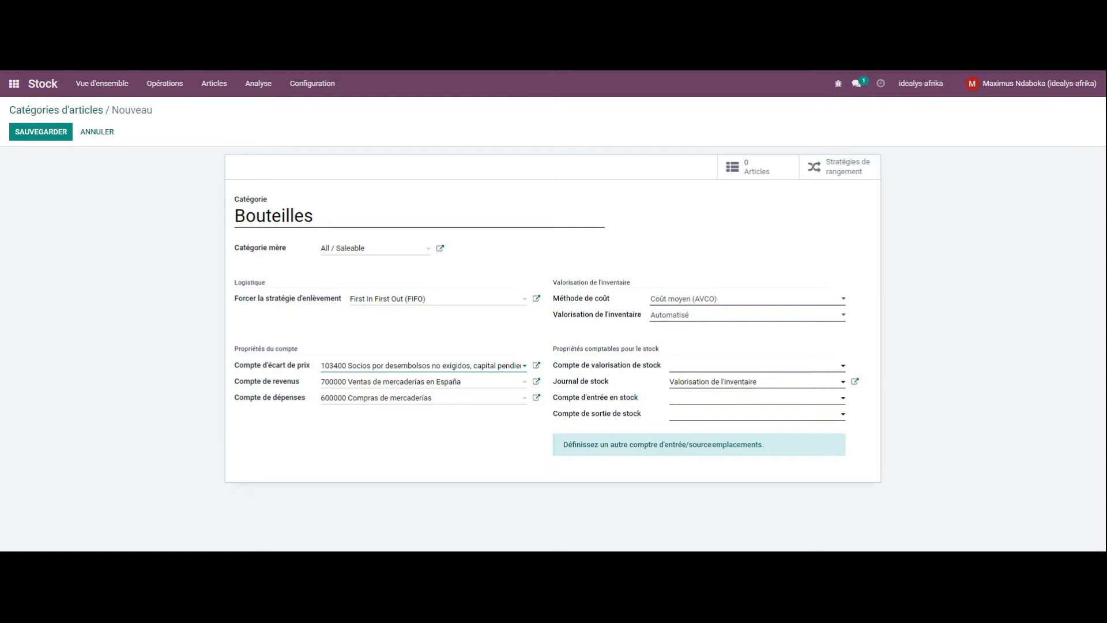
pyautogui.click(828, 369)
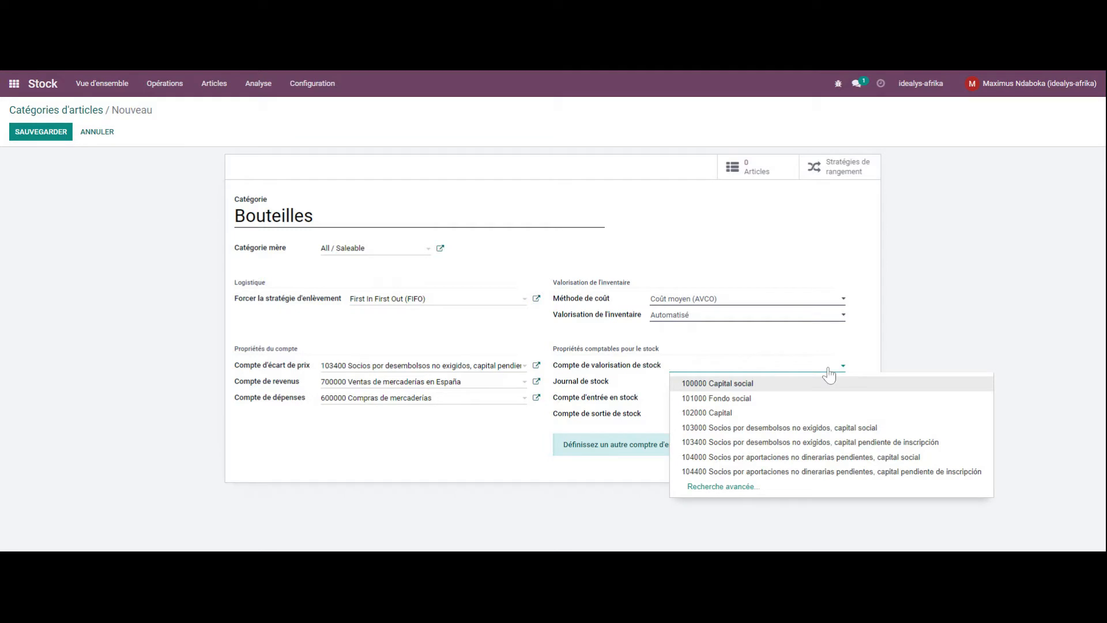
pyautogui.write('i')
pyautogui.press('BackSpace')
pyautogui.write('ien')
pyautogui.press('BackSpace')
pyautogui.press('BackSpace')
pyautogui.write('nve')
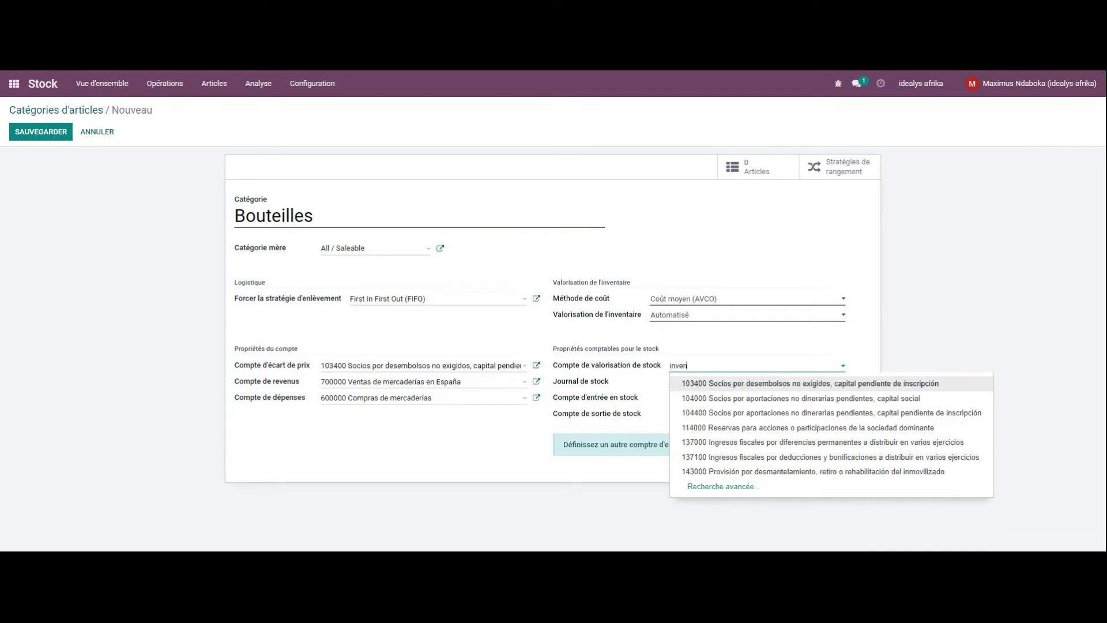
pyautogui.write('n')
pyautogui.press('BackSpace')
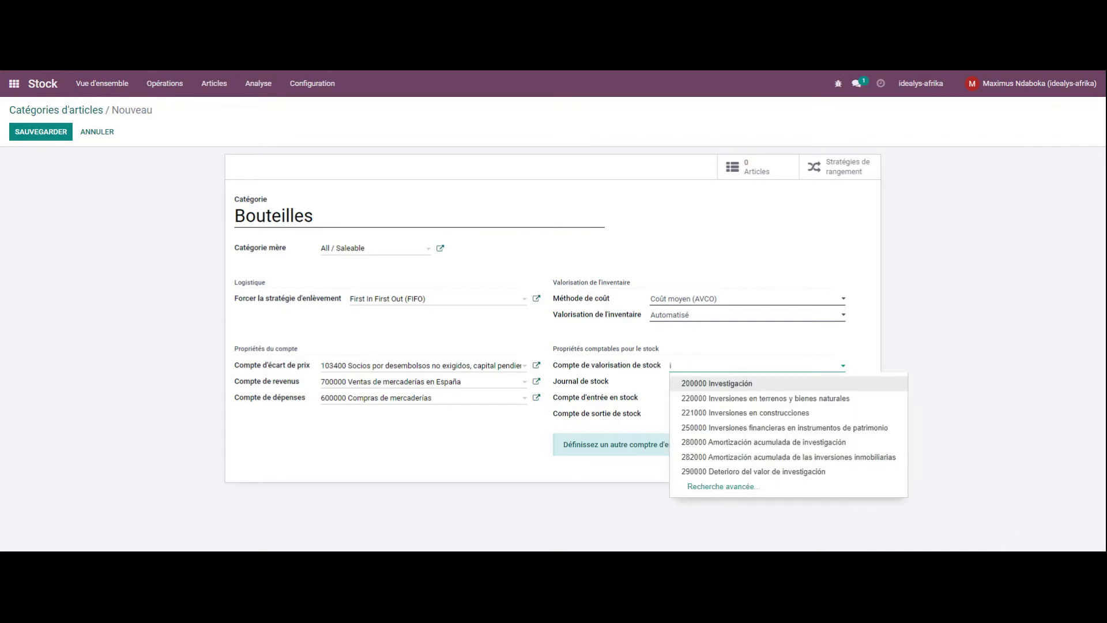
pyautogui.press('BackSpace')
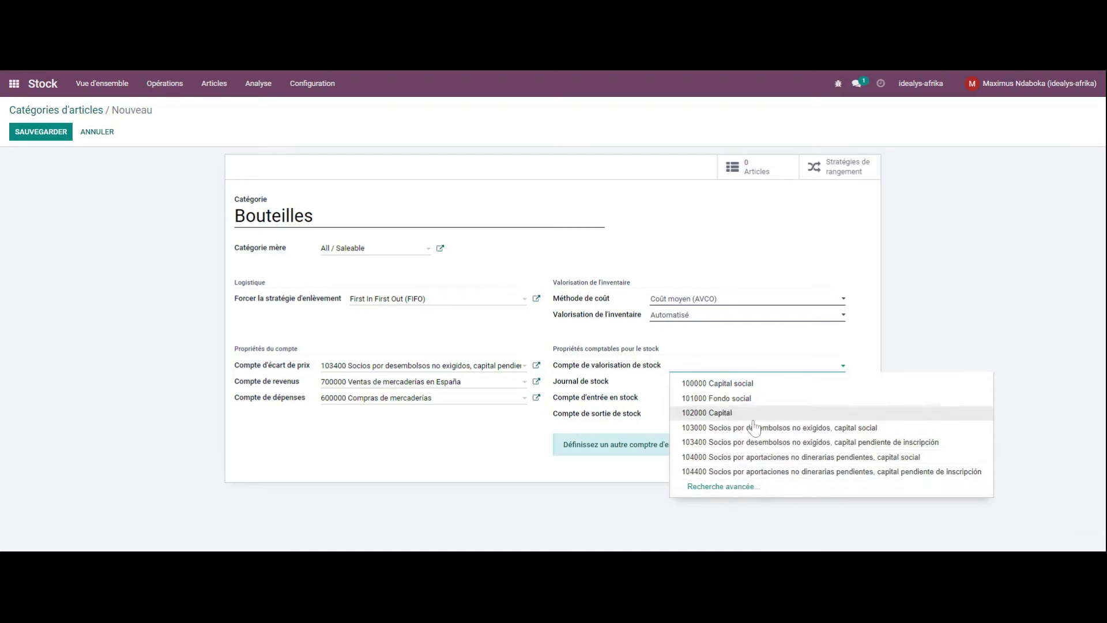
pyautogui.click(744, 441)
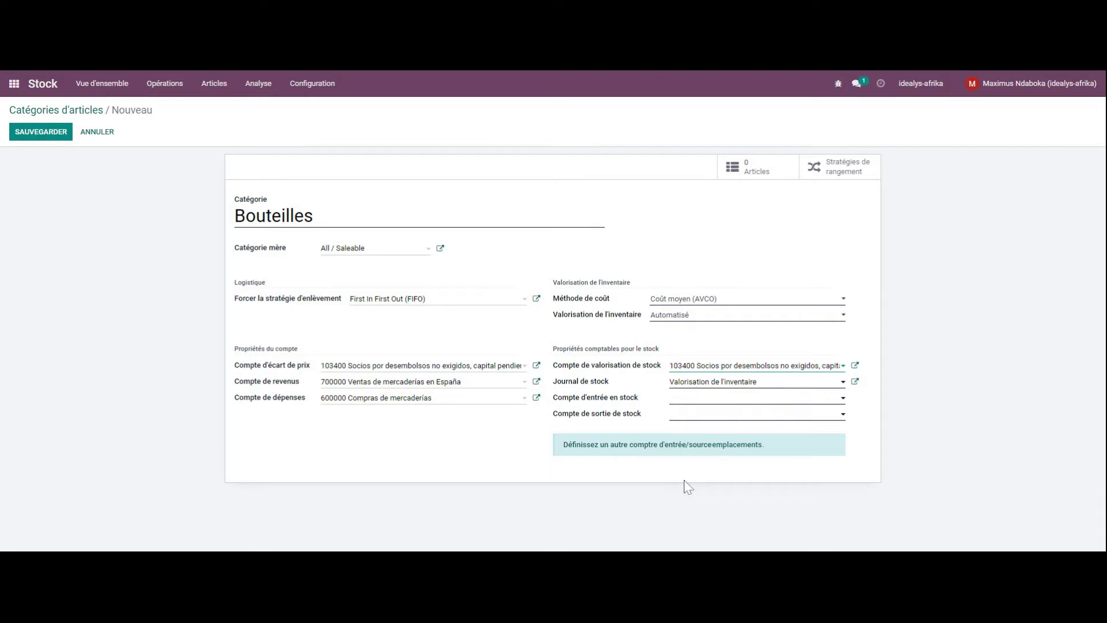
# Choose Reservas estatutarias as the category's Compte d'entrée en stock using the advanced account search
pyautogui.click(718, 398)
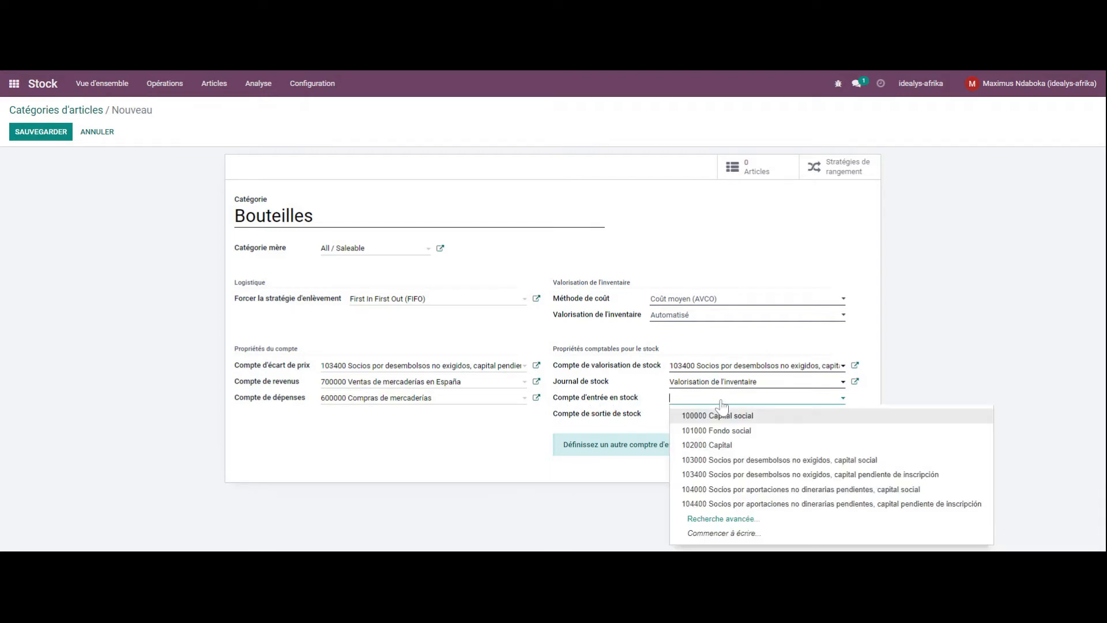
pyautogui.click(728, 520)
pyautogui.scroll(-20, 477, 341)
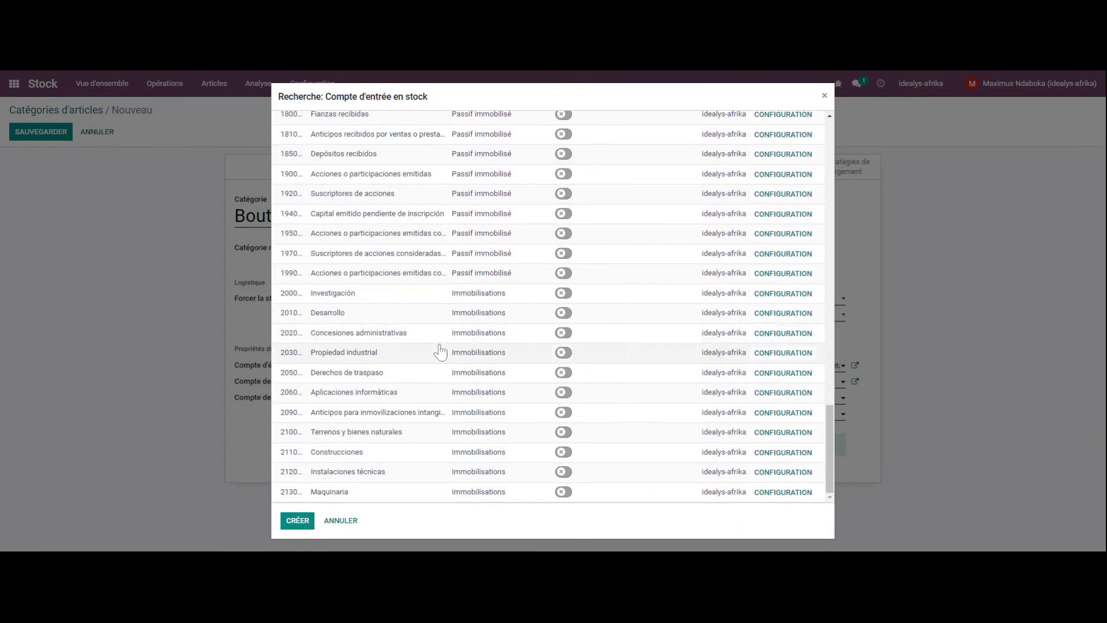
pyautogui.scroll(10, 375, 335)
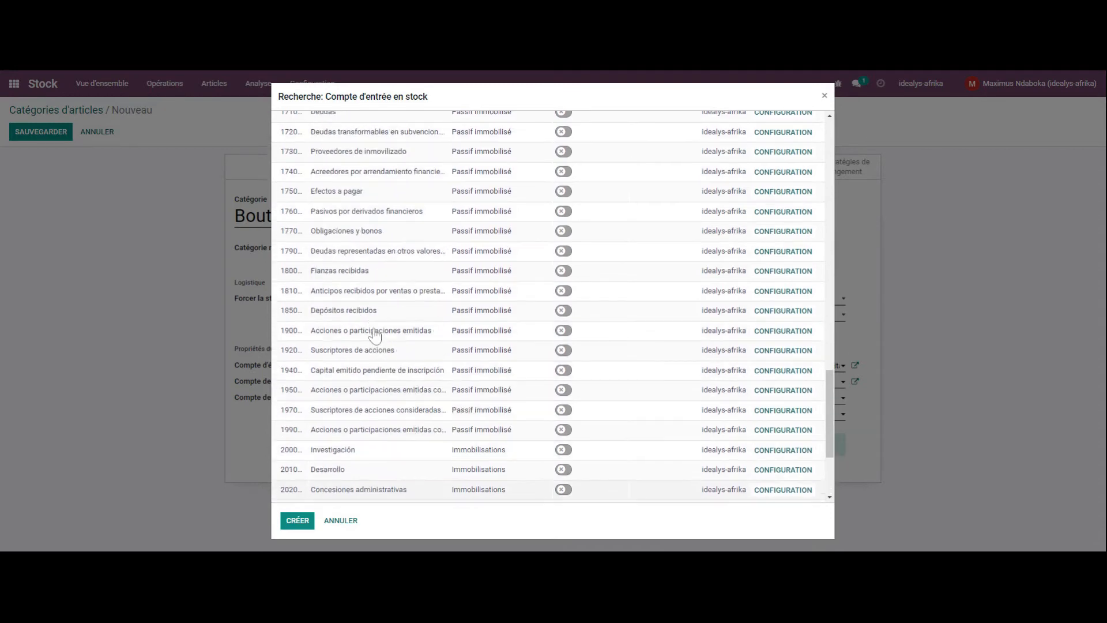
pyautogui.scroll(5, 375, 334)
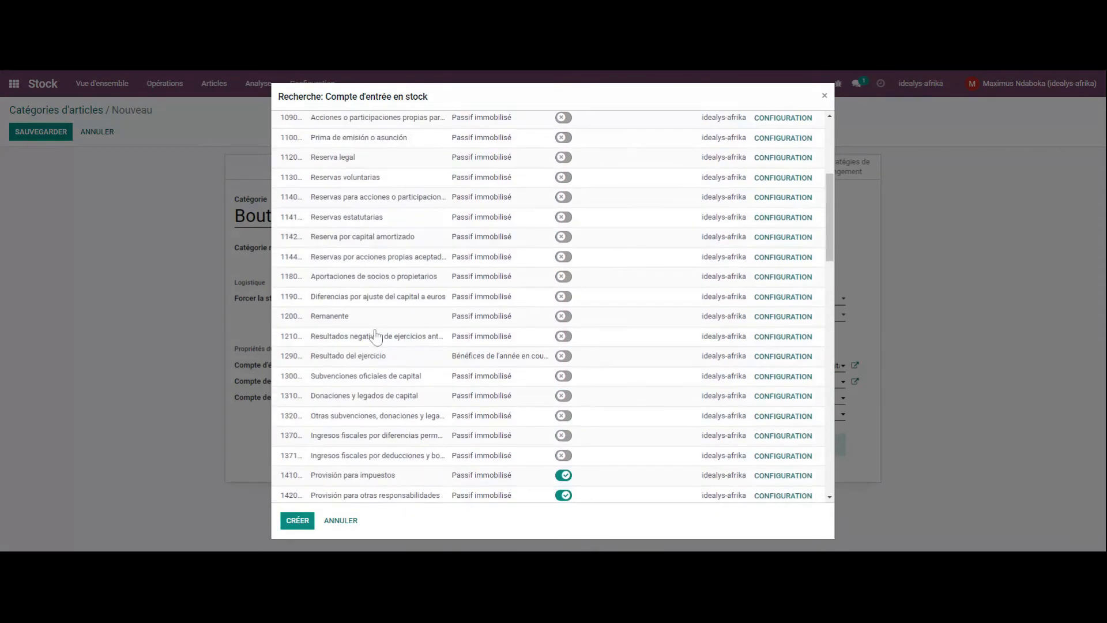
pyautogui.click(343, 222)
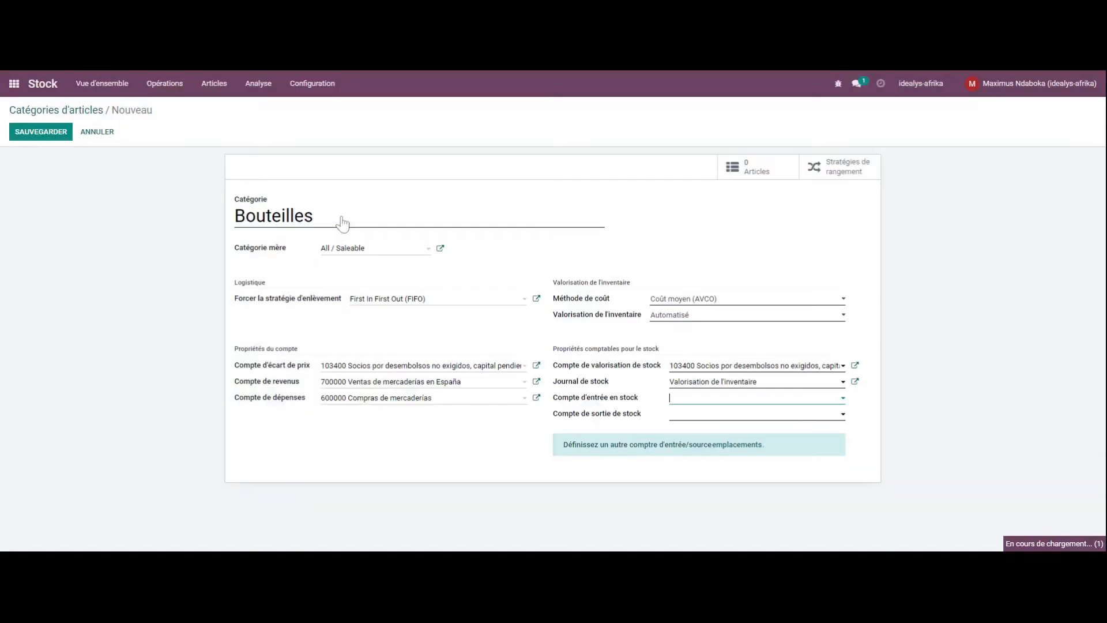
# Choose 203000 Propiedad industrial as the category's Compte de sortie de stock through the advanced account search, and save the Bouteilles category
pyautogui.click(767, 415)
pyautogui.click(731, 384)
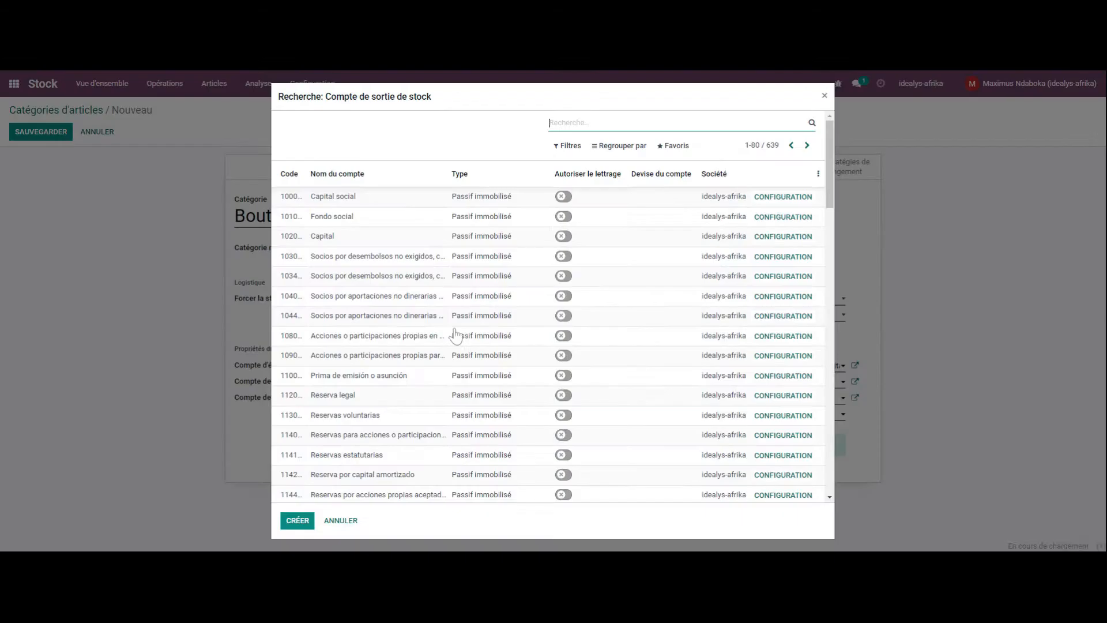
pyautogui.scroll(-10, 366, 338)
pyautogui.scroll(-4, 363, 341)
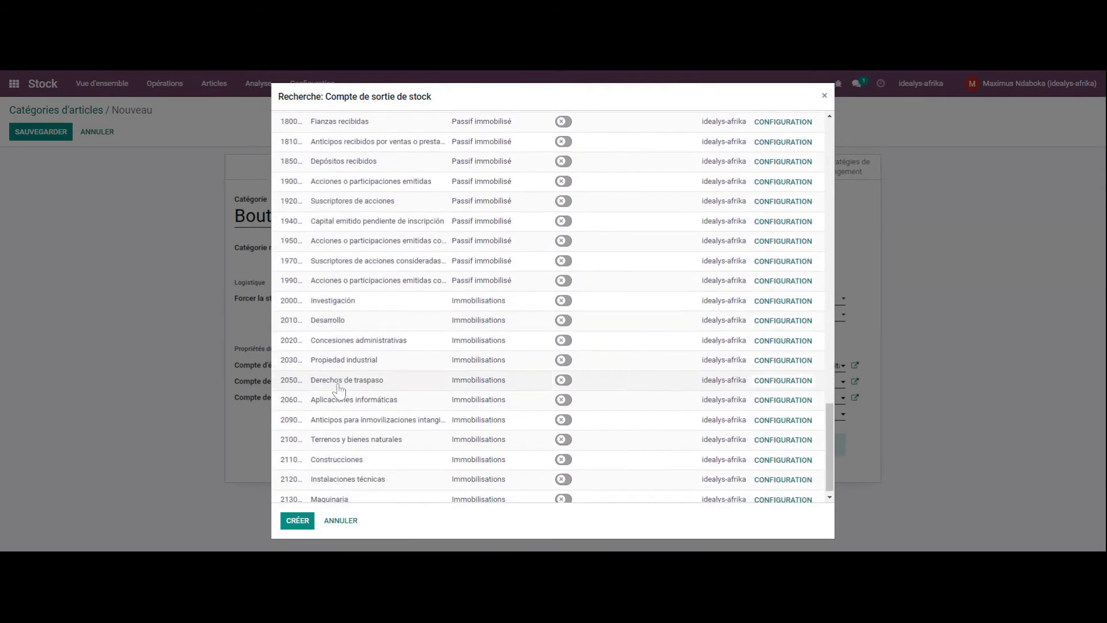
pyautogui.click(334, 361)
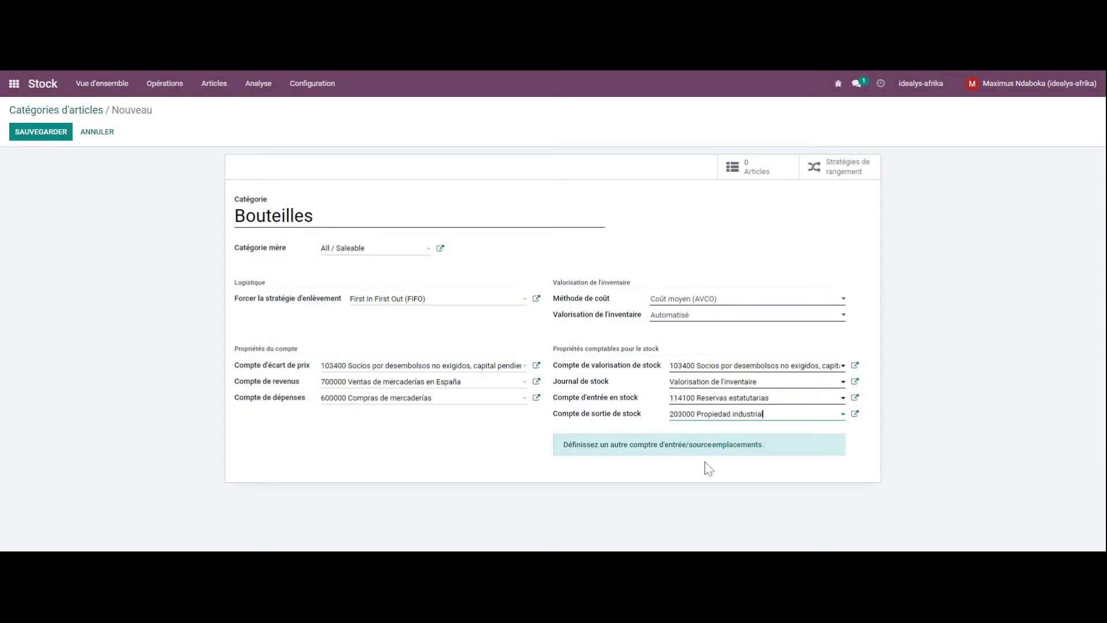
pyautogui.click(872, 445)
pyautogui.moveTo(235, 216); pyautogui.dragTo(314, 216)
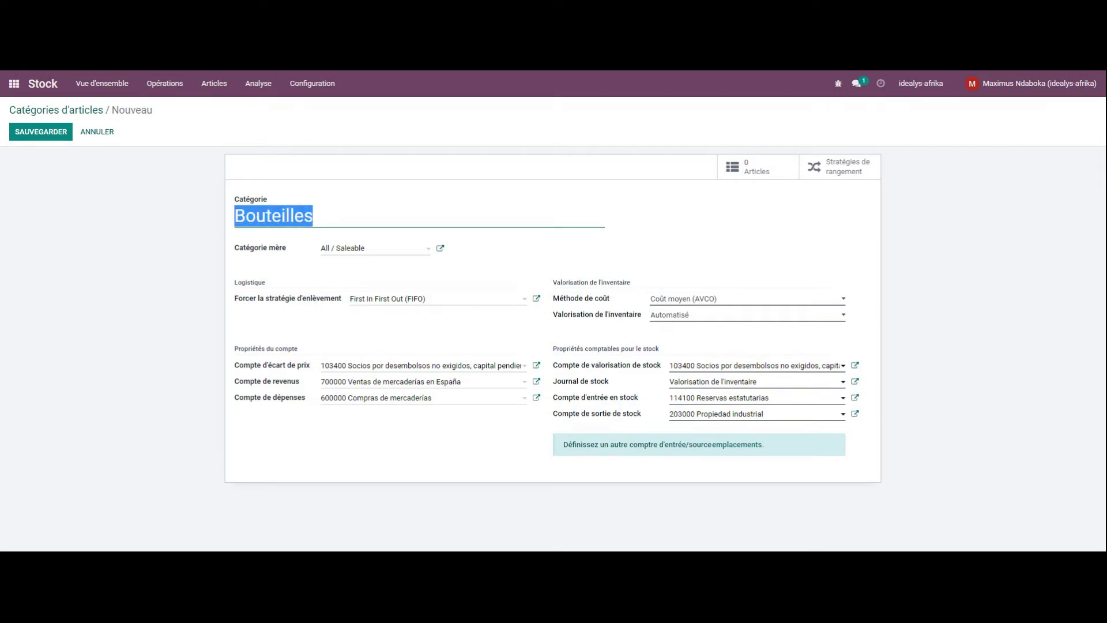
pyautogui.click(313, 215)
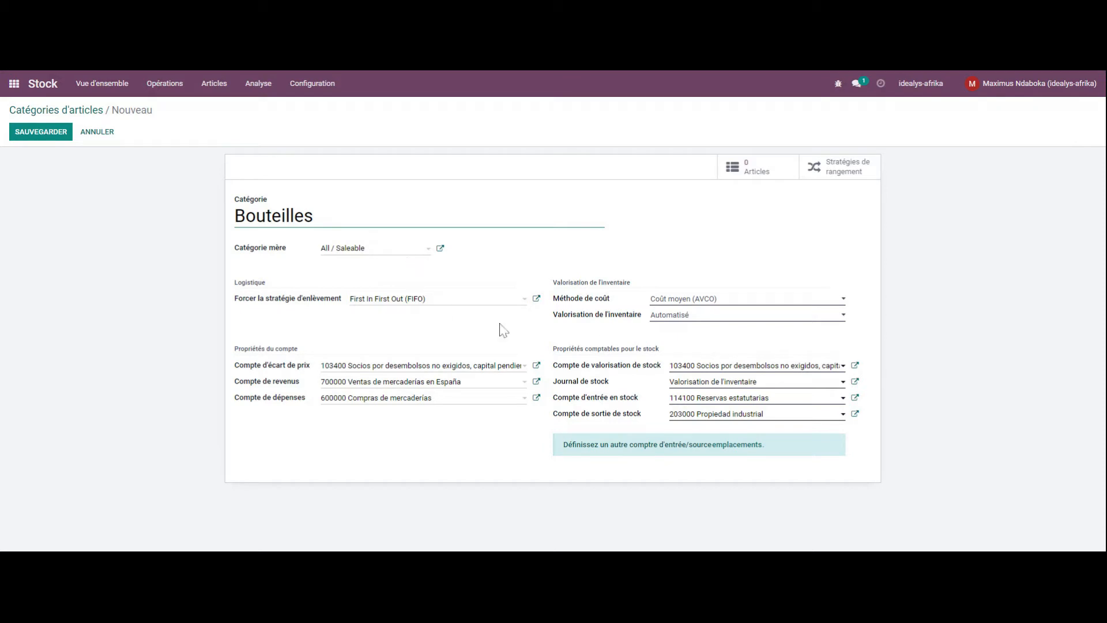
pyautogui.click(46, 134)
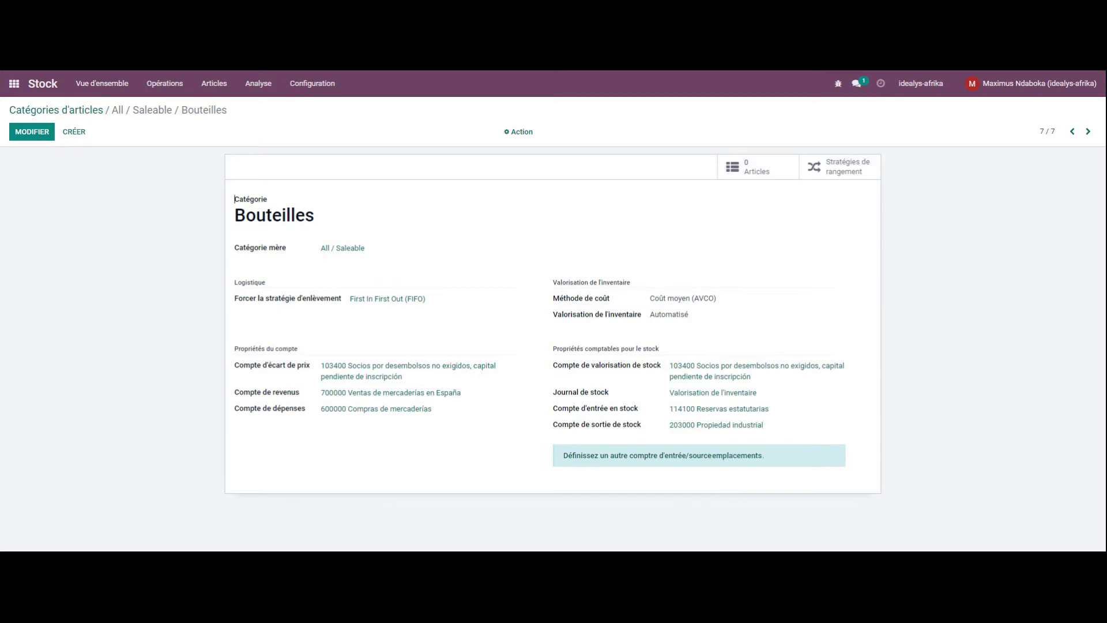
# Add and save a putaway rule for the Bouteilles category that stores articles arriving in WH in WH/Stock, and return to the category list
pyautogui.click(762, 171)
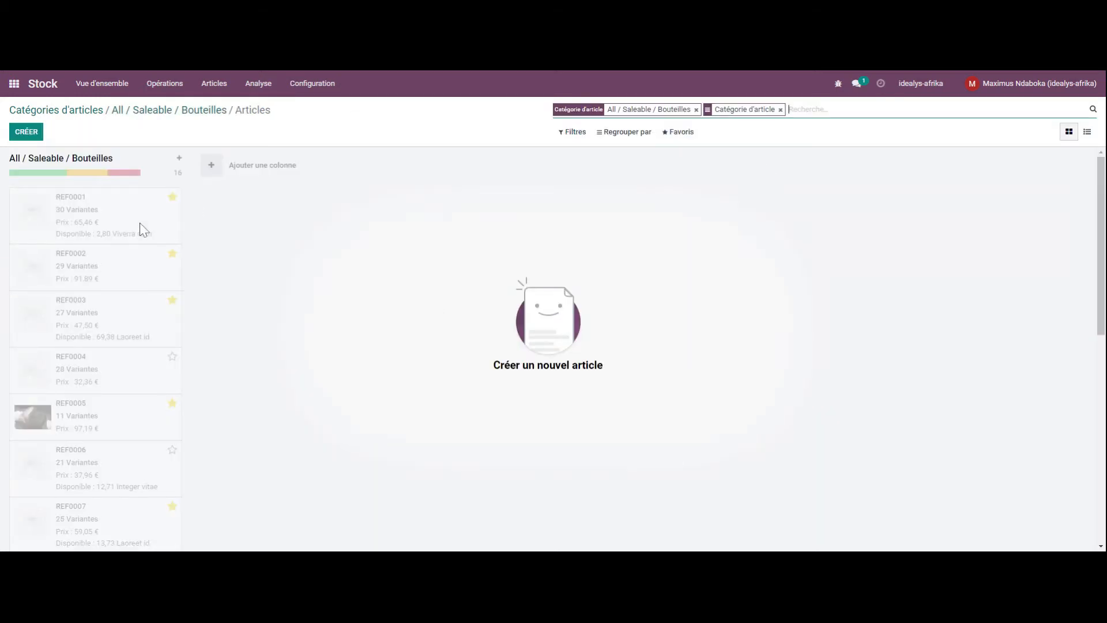
pyautogui.click(197, 115)
pyautogui.click(841, 170)
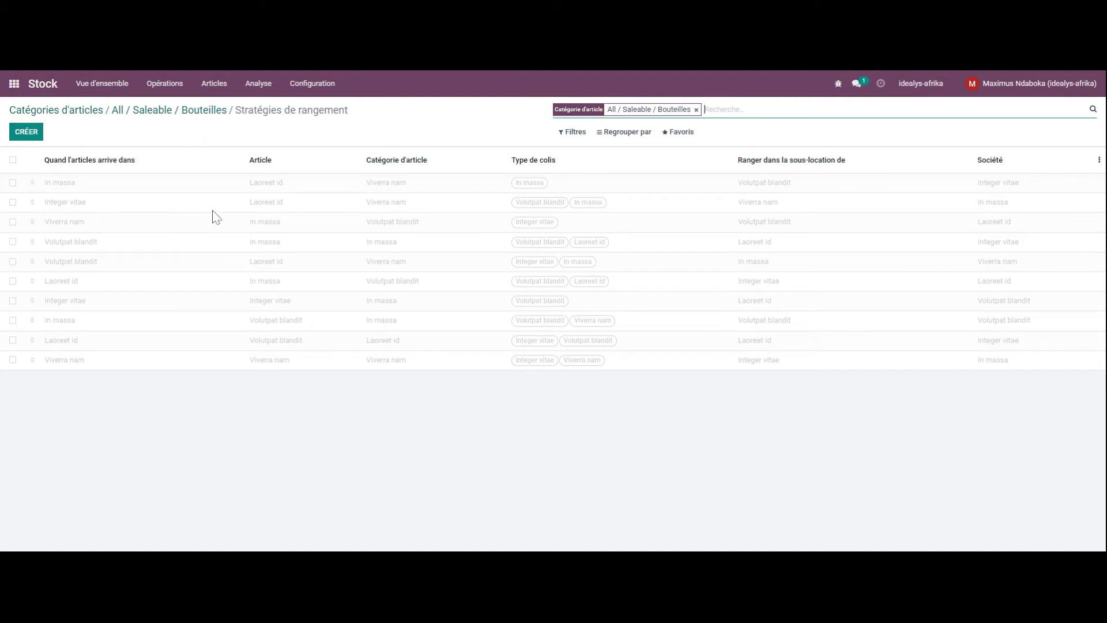
pyautogui.click(26, 132)
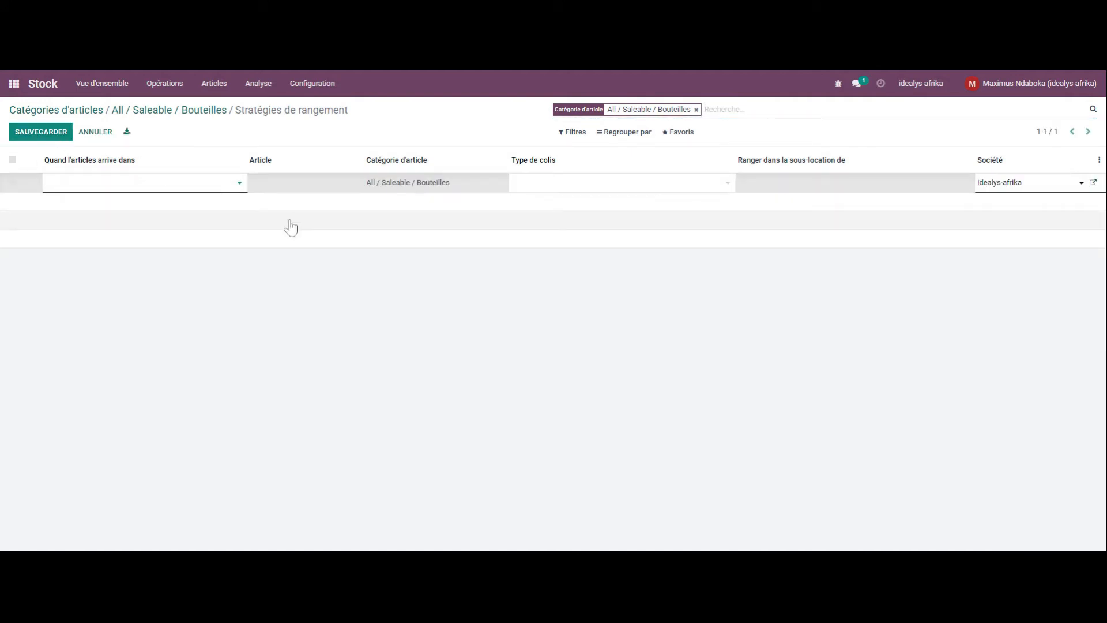
pyautogui.click(240, 184)
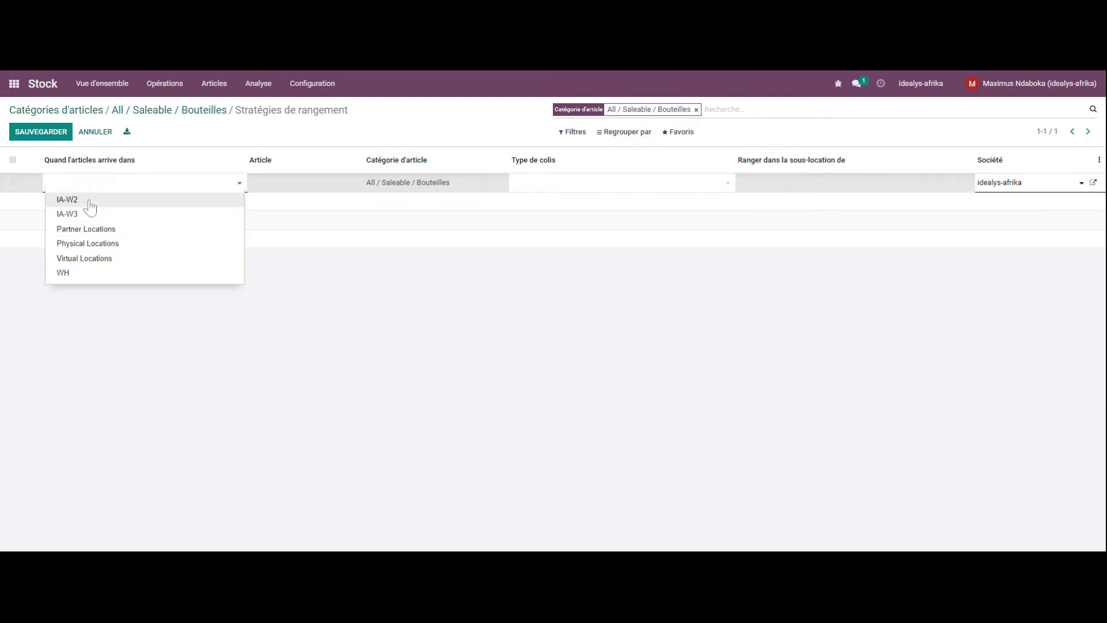
pyautogui.click(64, 274)
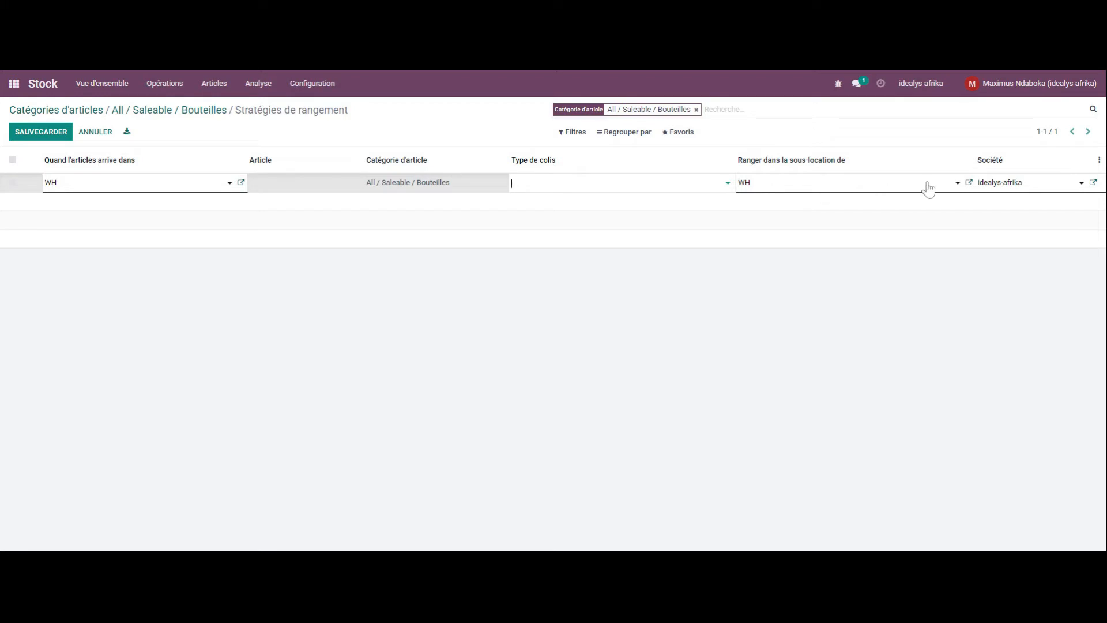
pyautogui.click(957, 183)
pyautogui.click(796, 214)
pyautogui.click(50, 133)
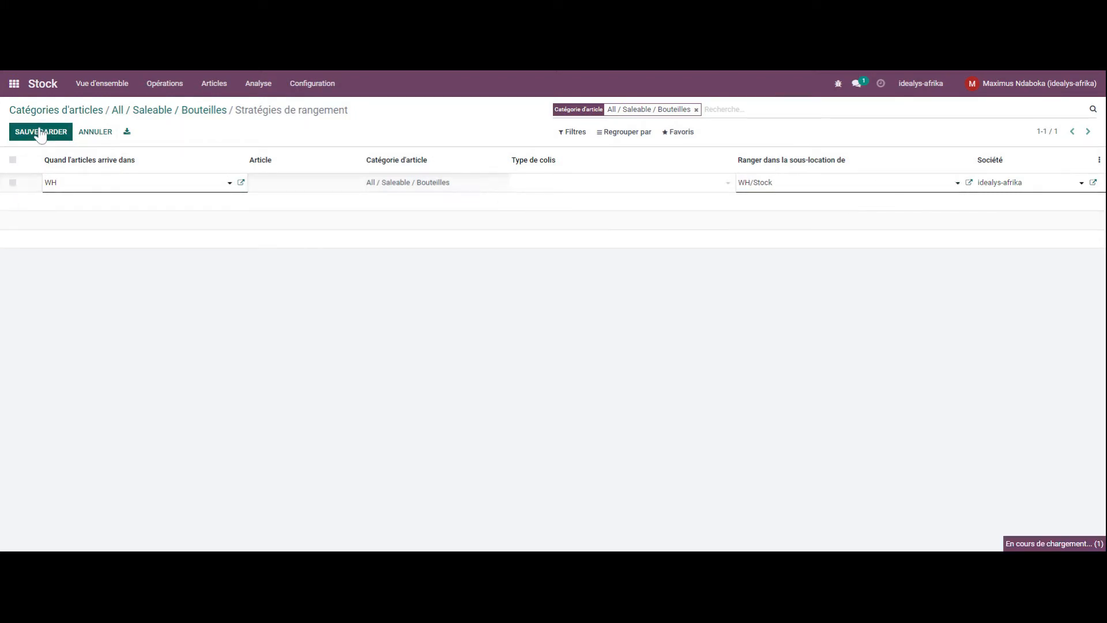
pyautogui.click(199, 112)
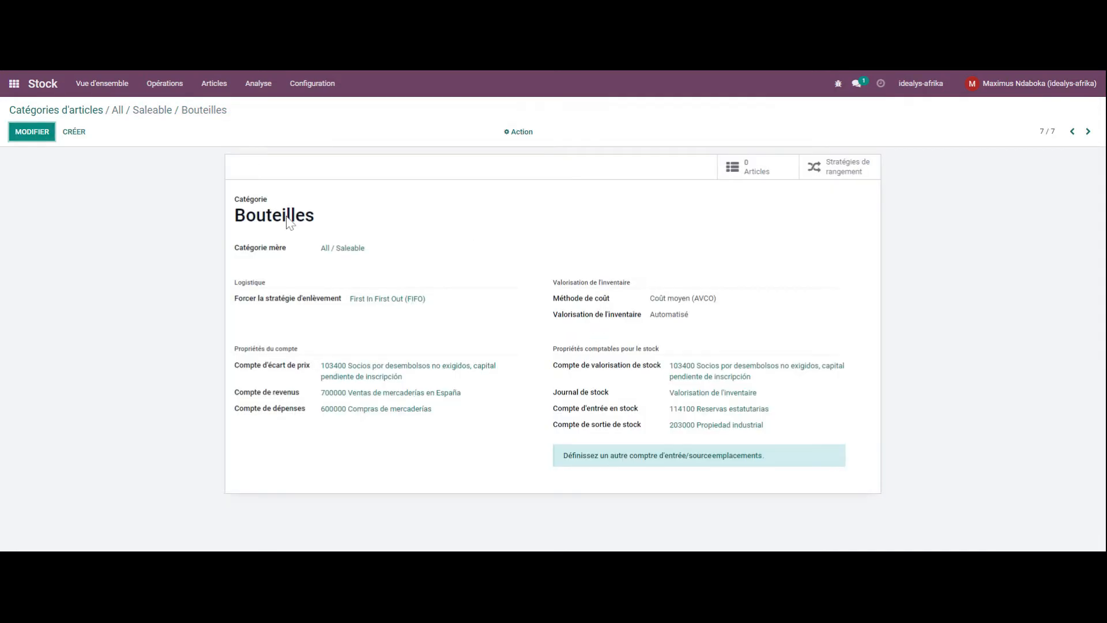
pyautogui.click(72, 115)
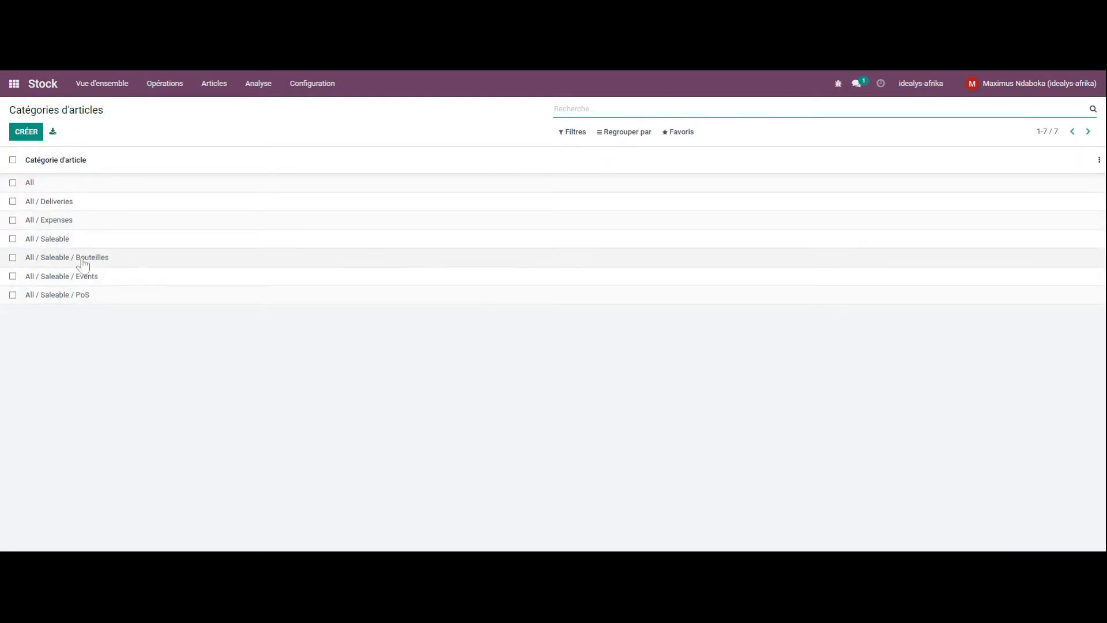
# Look at the list of article attributes (Caractéristiques) and the blank form for a new attribute
pyautogui.click(327, 85)
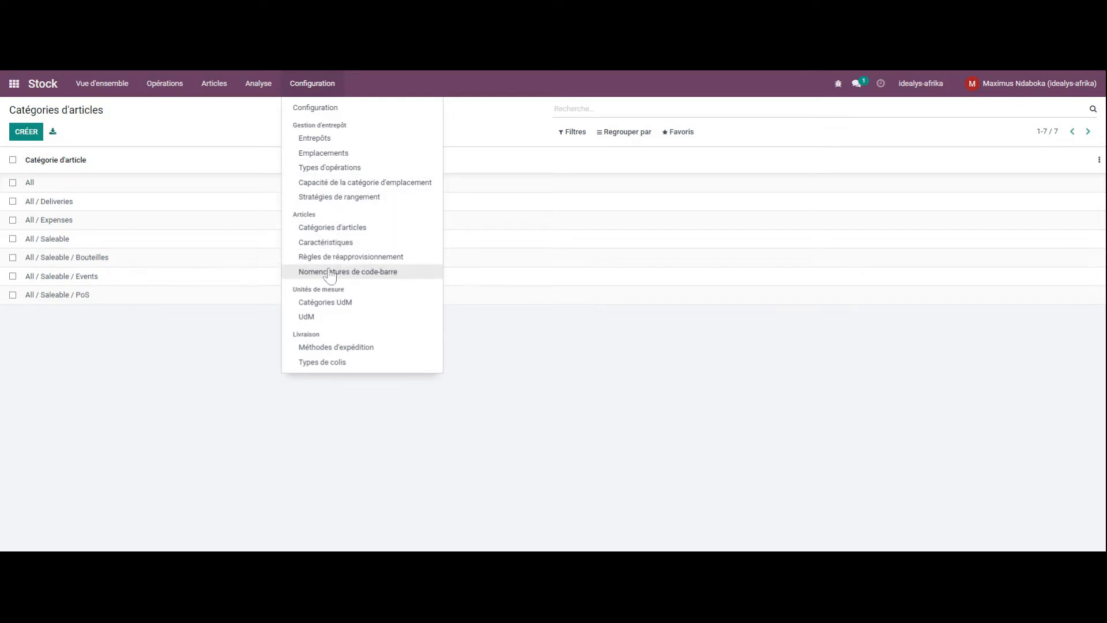
pyautogui.click(332, 243)
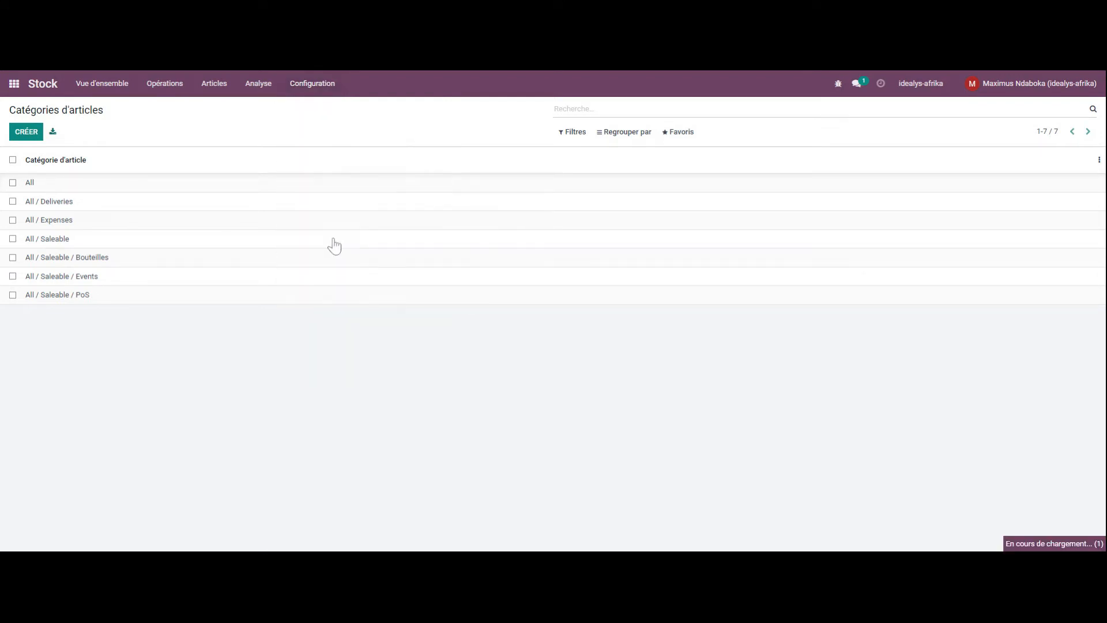
pyautogui.click(674, 74)
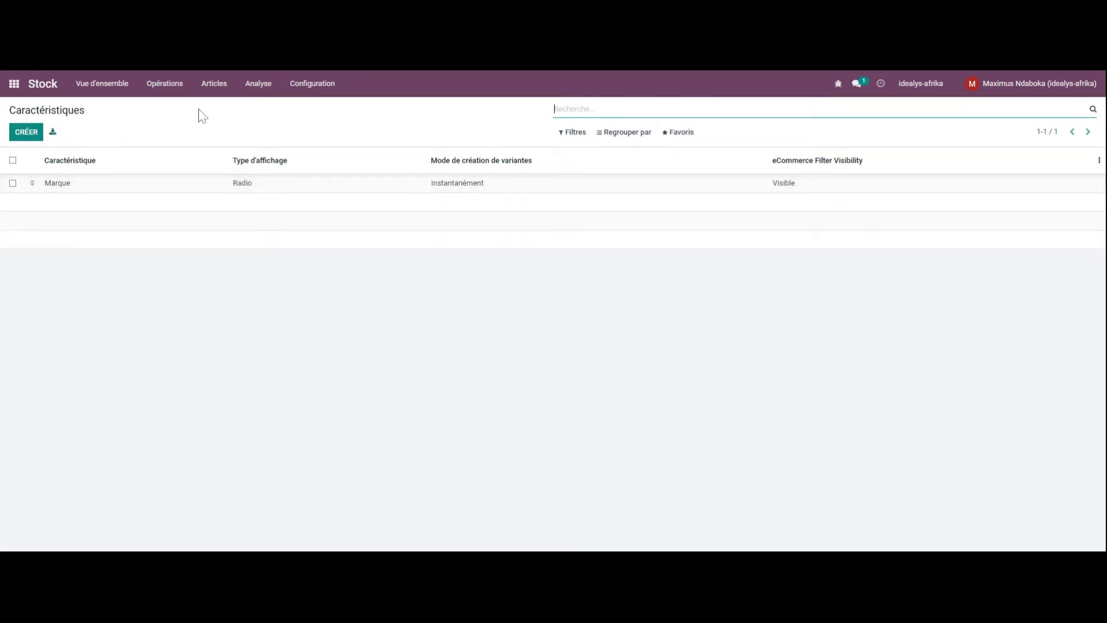
pyautogui.click(34, 136)
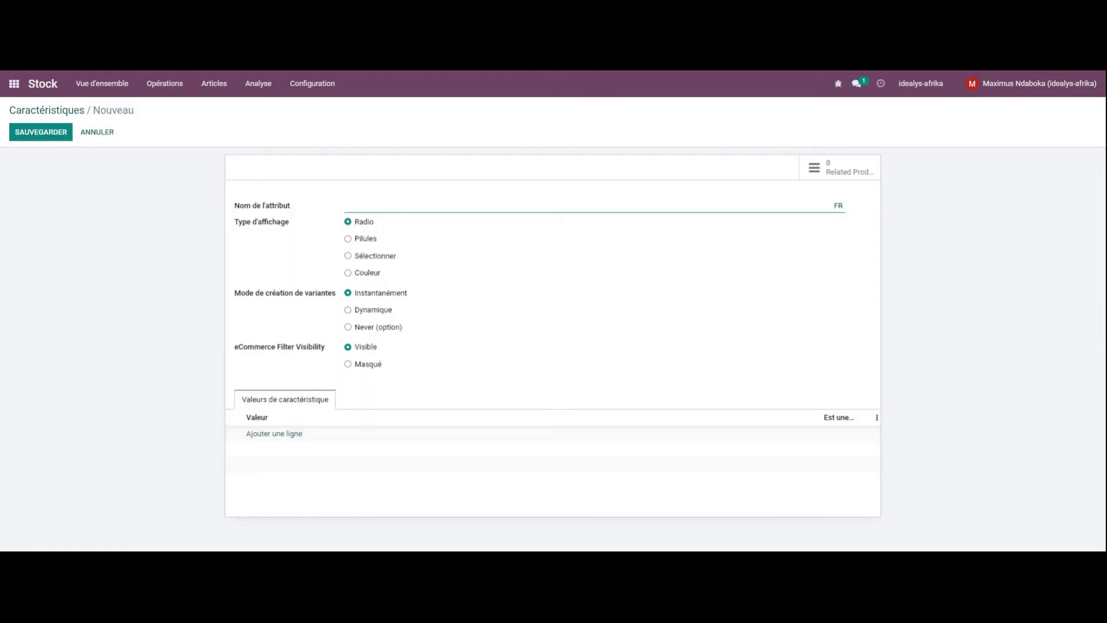
# Start a new rule in the Règles de réapprovisionnement list
pyautogui.click(311, 83)
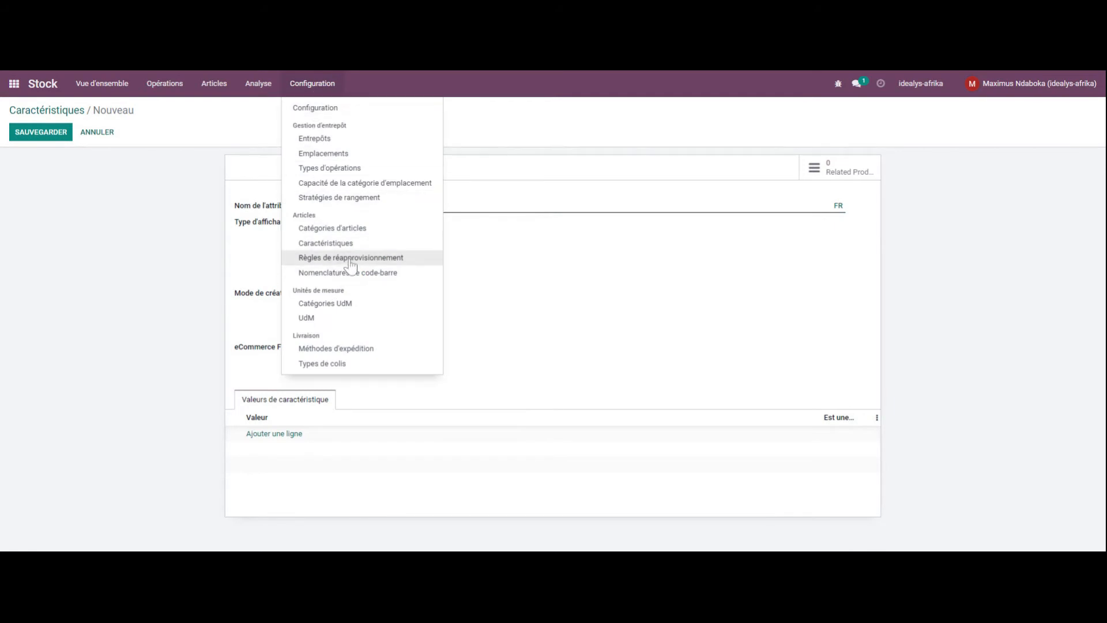
pyautogui.click(349, 259)
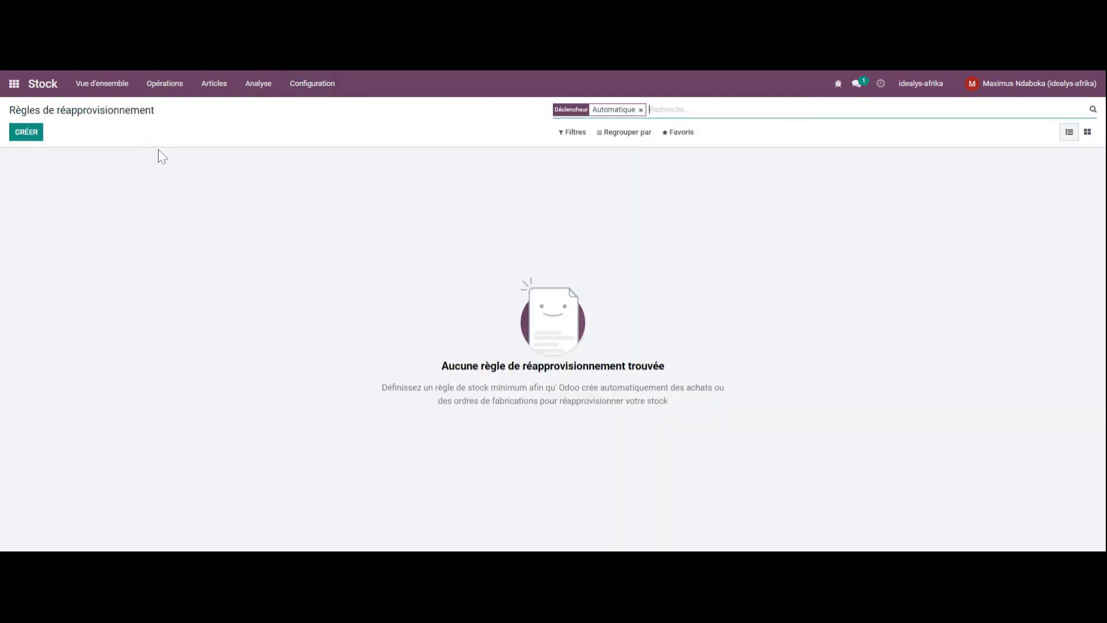
pyautogui.click(26, 132)
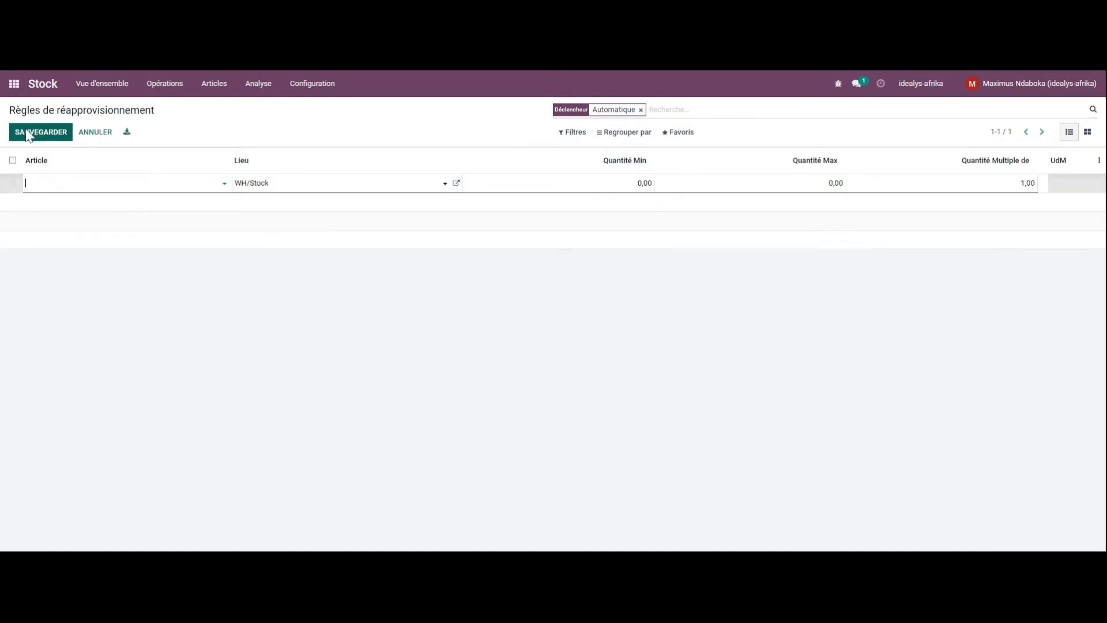
pyautogui.click(223, 185)
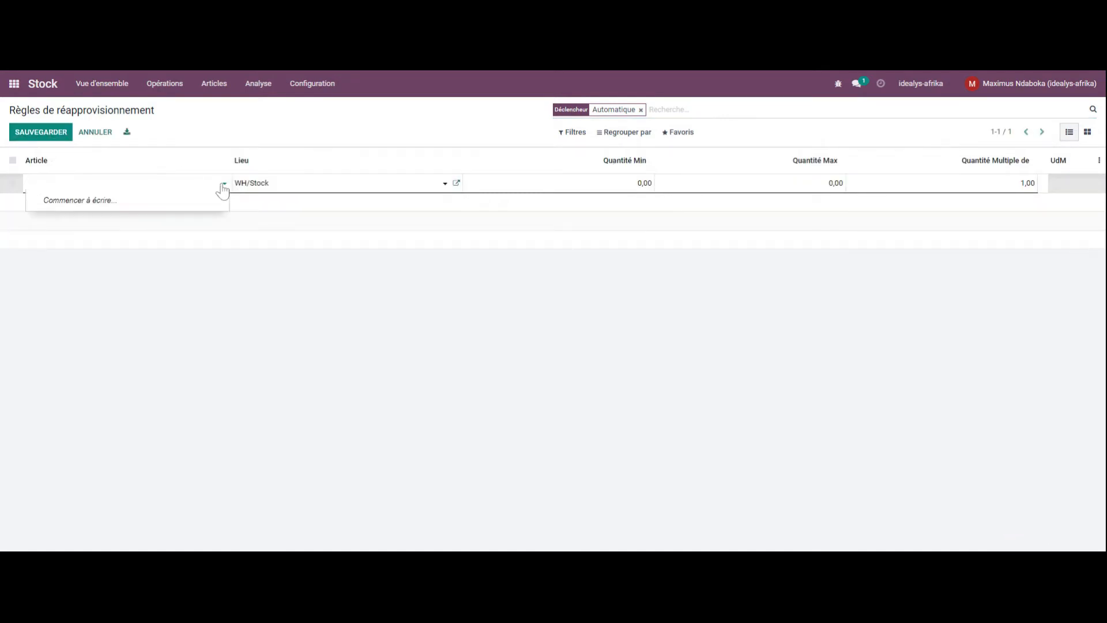
pyautogui.write('<bou')
pyautogui.press('BackSpace')
pyautogui.write('boutei')
pyautogui.click(314, 84)
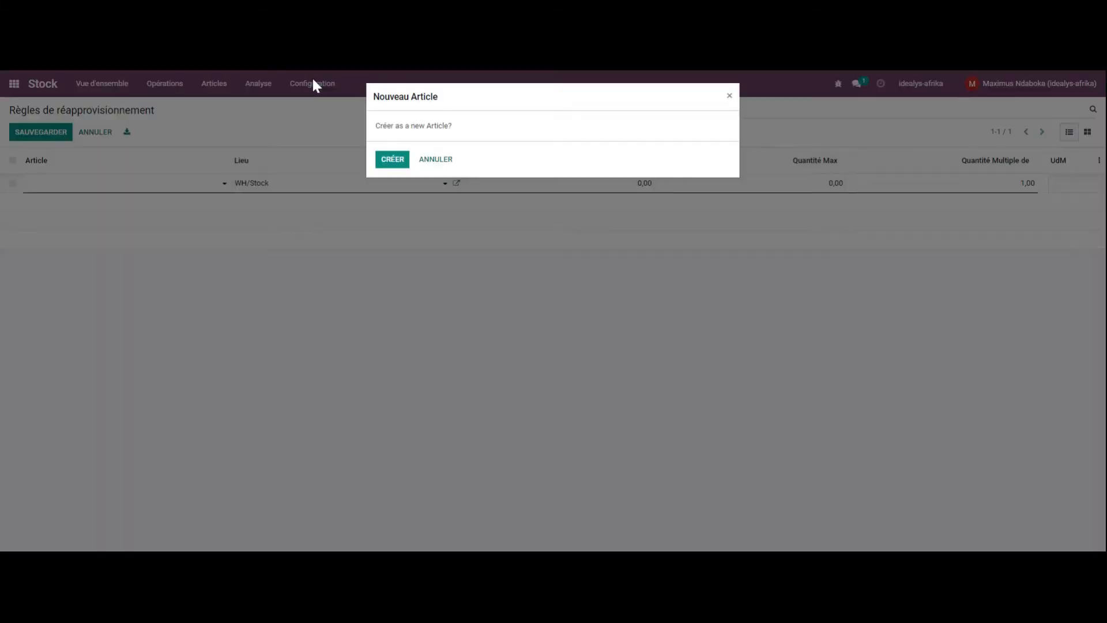
pyautogui.click(392, 160)
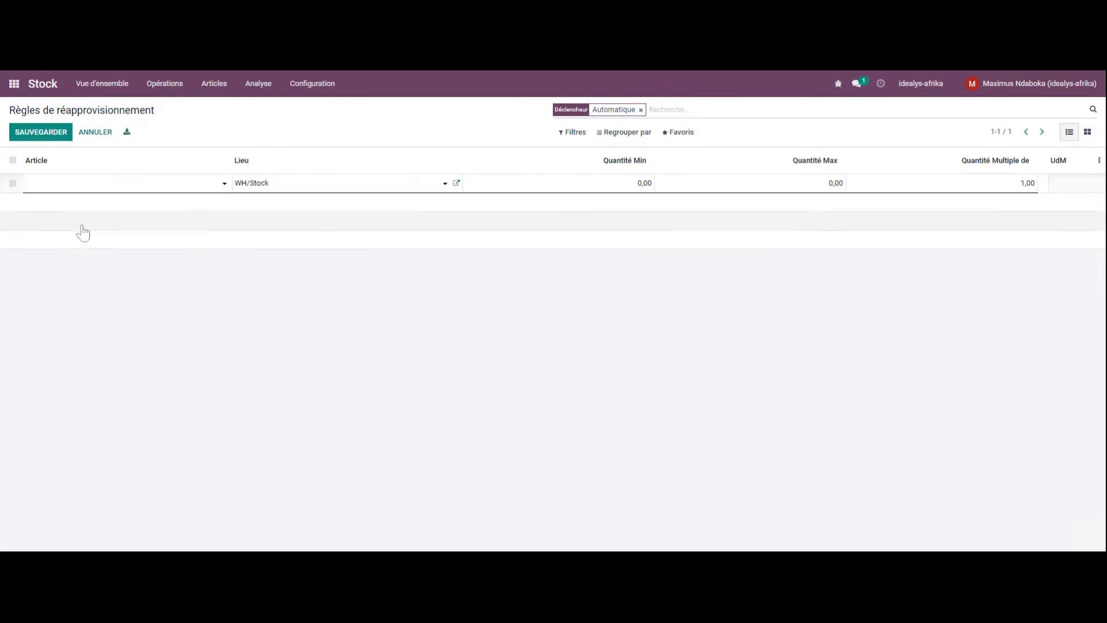
pyautogui.click(75, 189)
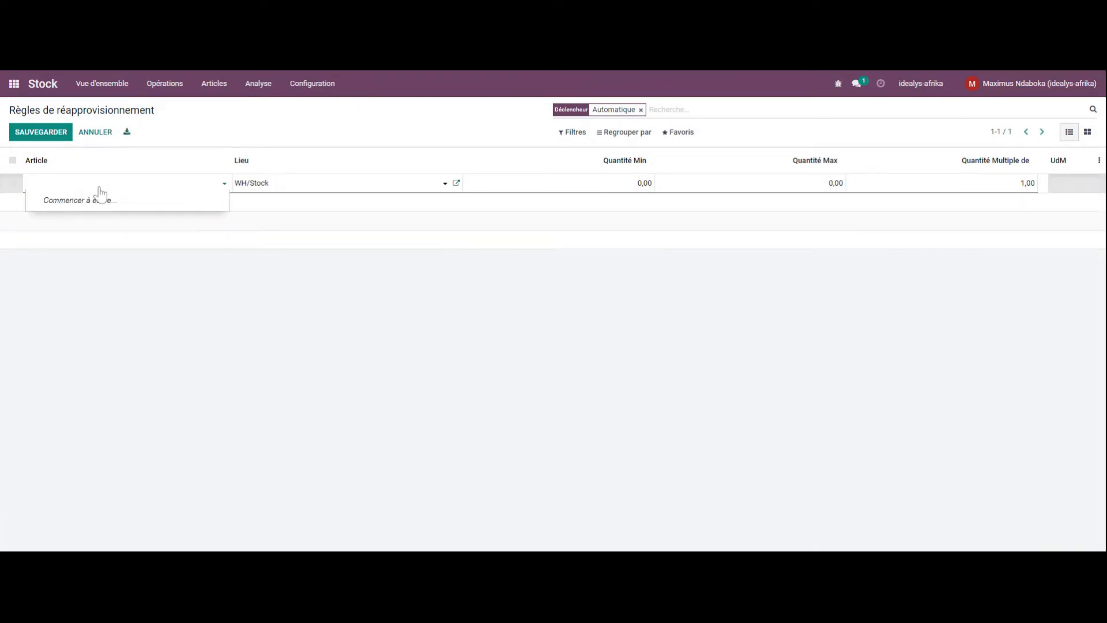
pyautogui.click(158, 305)
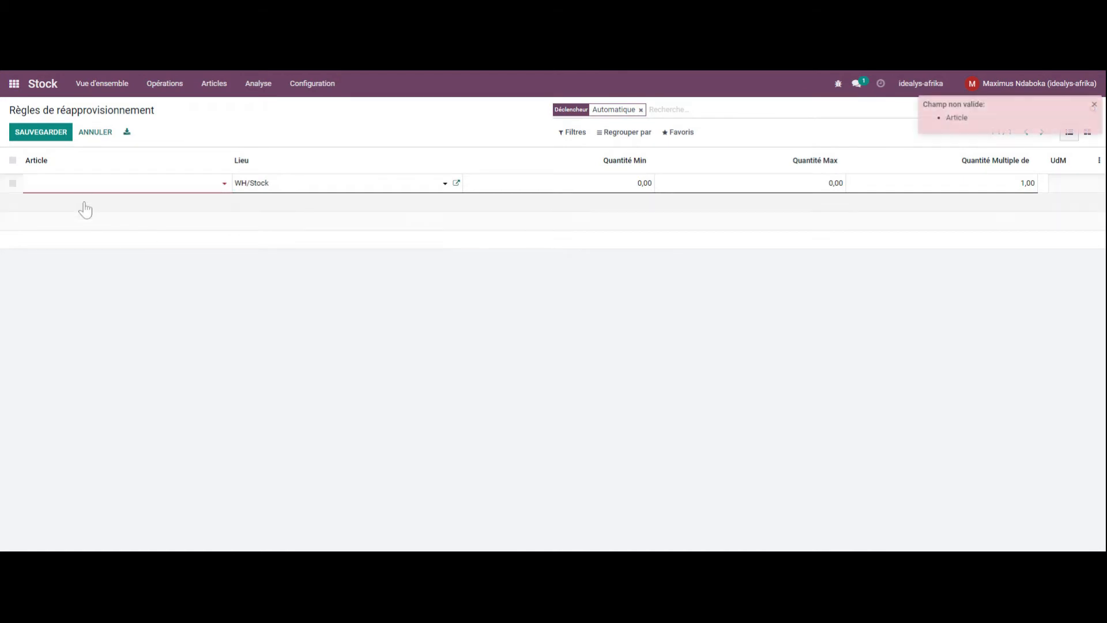
# Create the new article "Bouteille 10 cl" directly from the replenishment rule's Article field
pyautogui.click(83, 186)
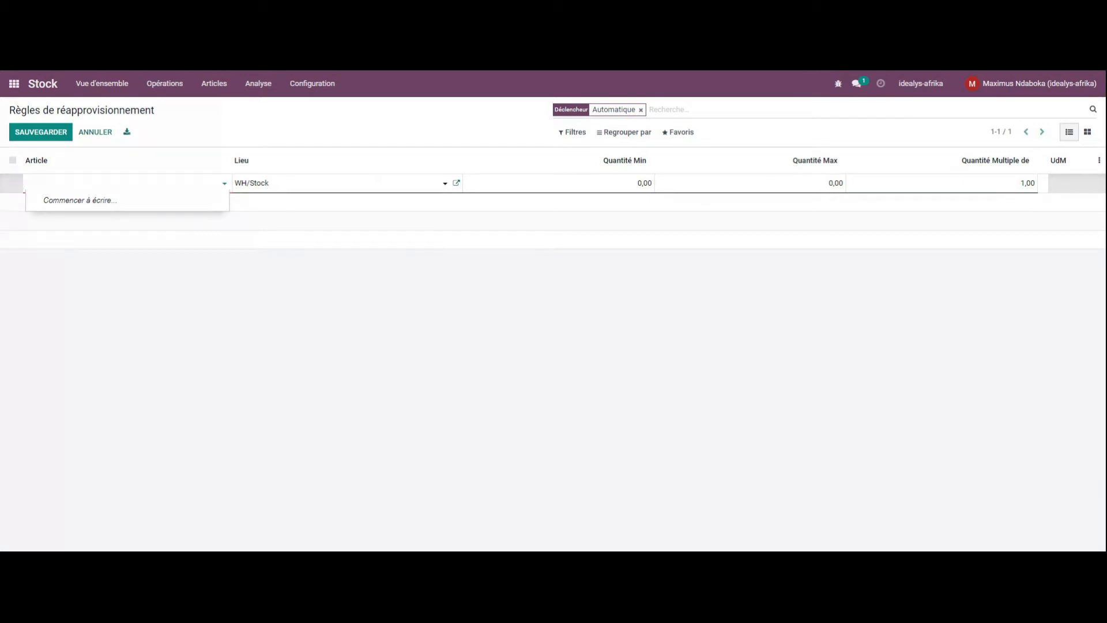
pyautogui.write('Bo')
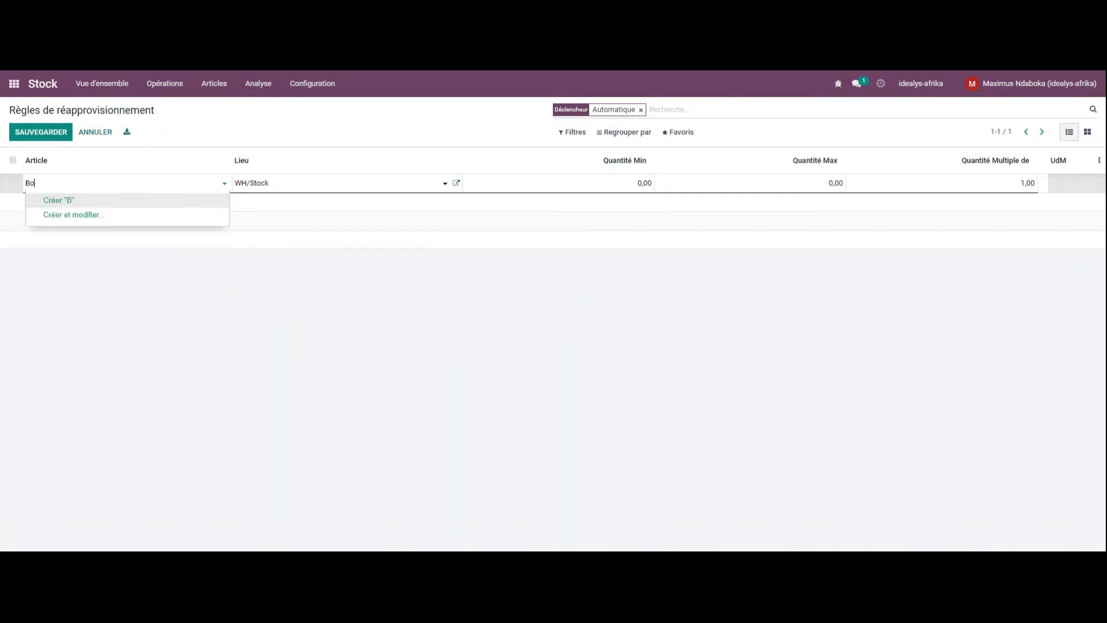
pyautogui.write('uteille 10 cl')
pyautogui.click(87, 201)
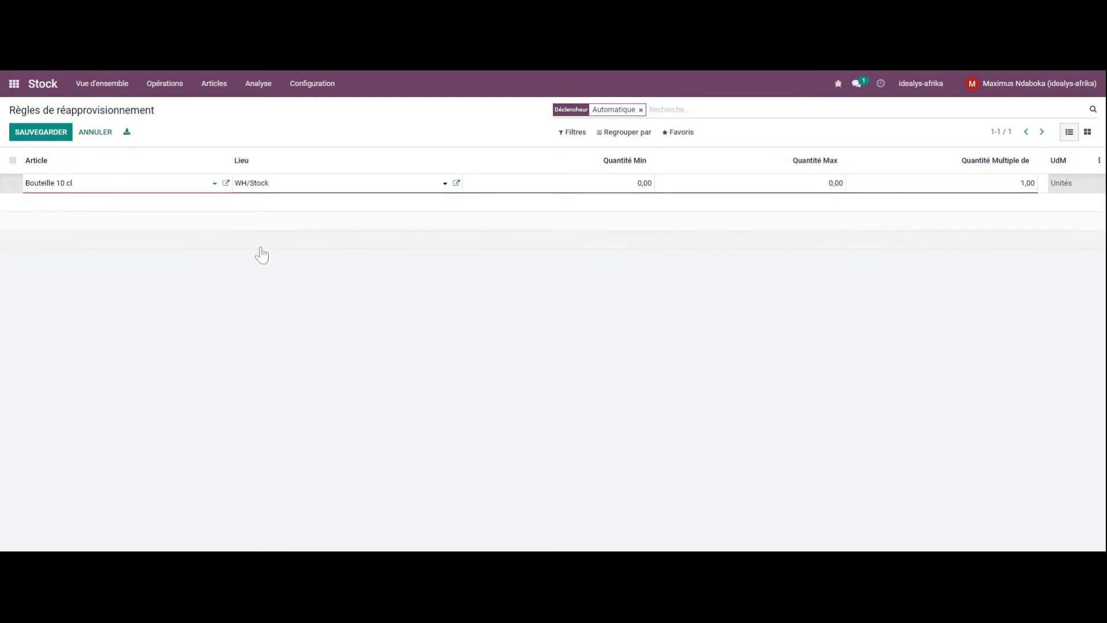
pyautogui.click(215, 184)
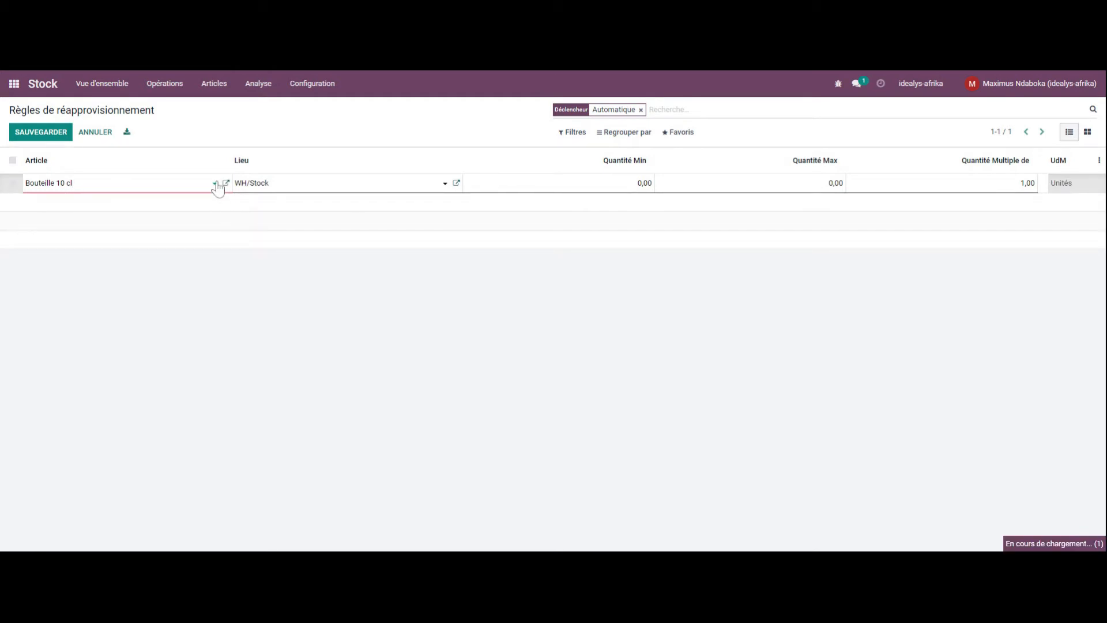
# Set the Bouteille 10 cl rule's minimum quantity to 50, maximum to 100 and multiple to 2, and confirm the line
pyautogui.click(644, 184)
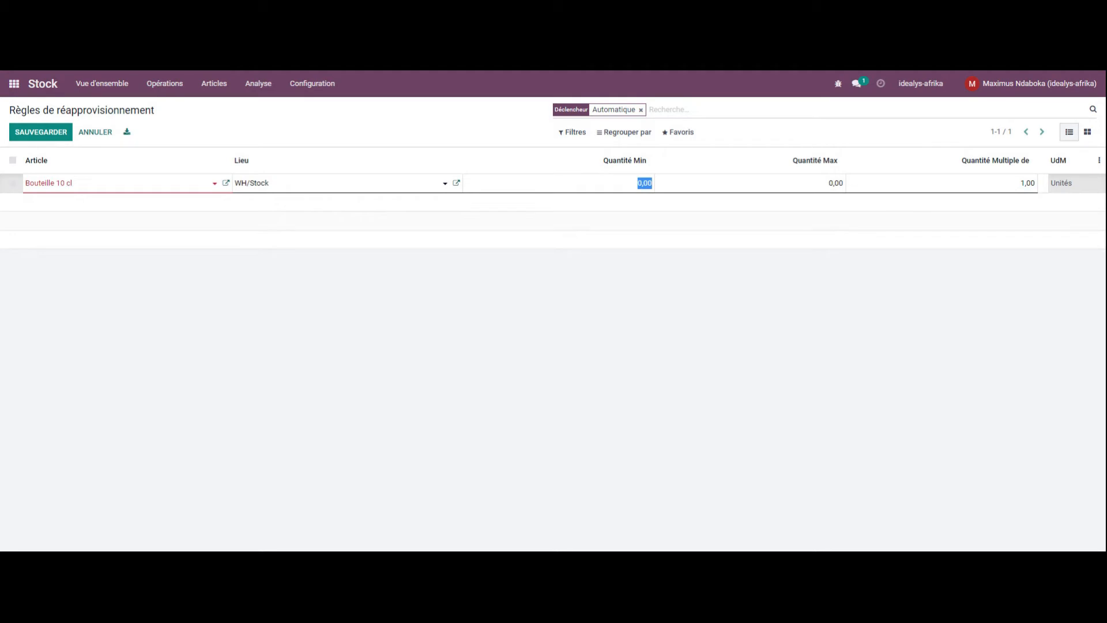
pyautogui.write('5')
pyautogui.click(836, 184)
pyautogui.write('10')
pyautogui.click(1028, 184)
pyautogui.write('2')
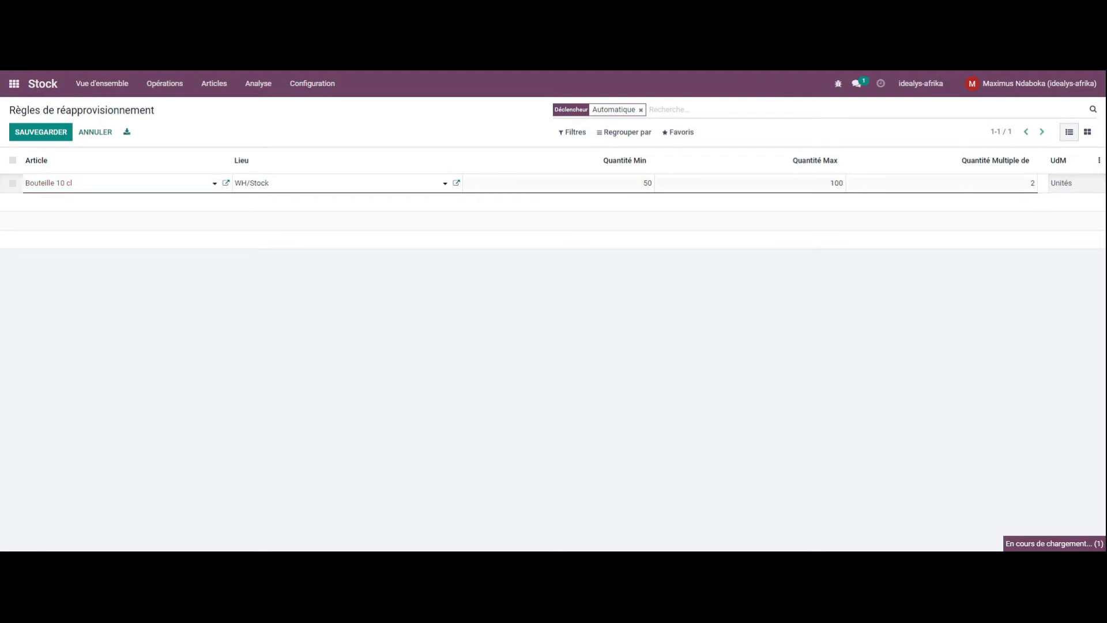
pyautogui.press('Return')
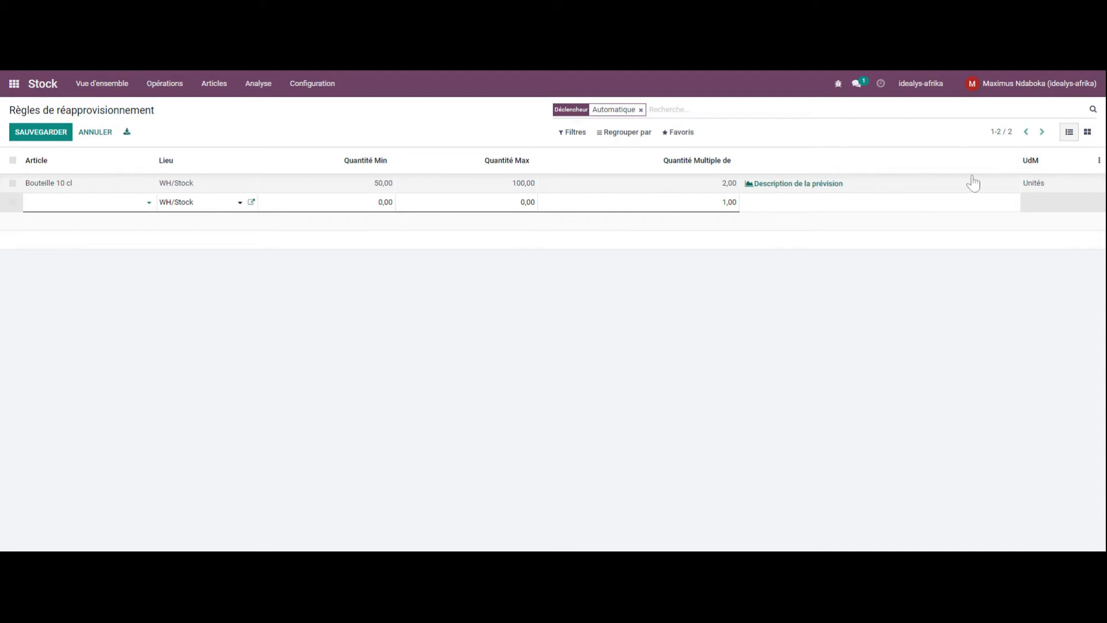
# Drop the extra blank line and open the replenishment information for the Bouteille 10 cl rule
pyautogui.click(1061, 189)
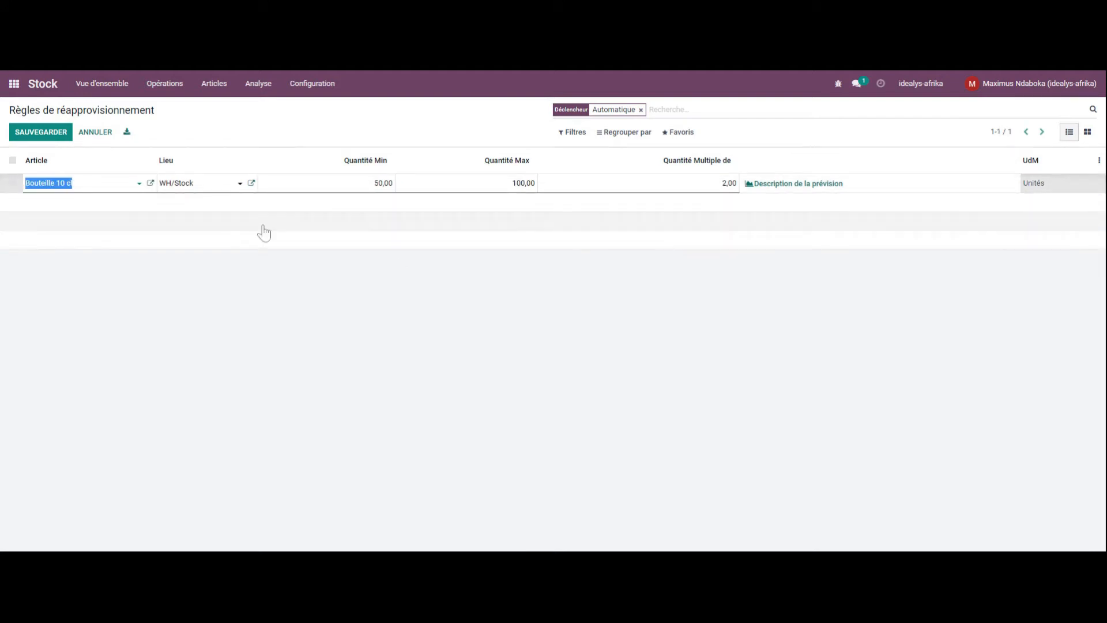
pyautogui.click(798, 189)
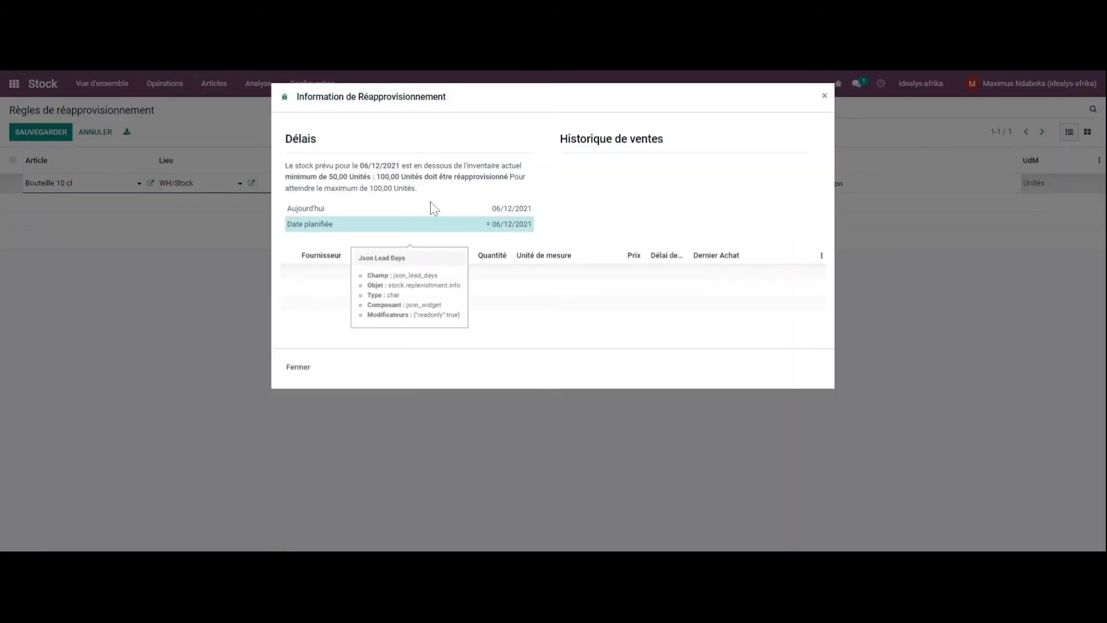
# Review the minimum and maximum stock explanation in the replenishment information, and close it
pyautogui.moveTo(293, 165); pyautogui.dragTo(524, 177)
pyautogui.moveTo(294, 189); pyautogui.dragTo(420, 194)
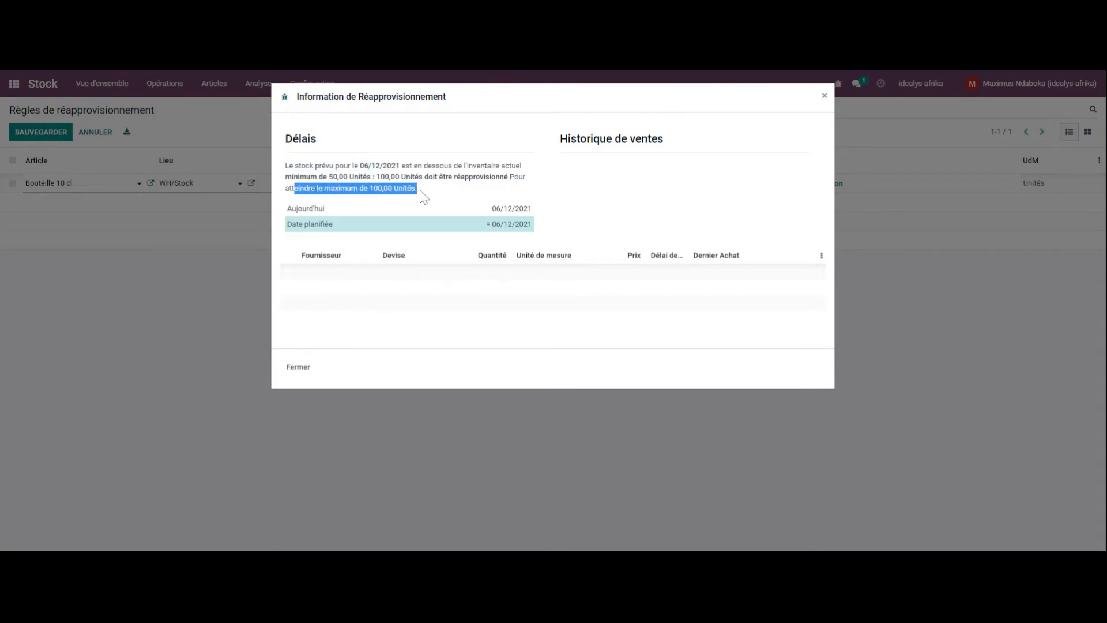
pyautogui.click(298, 367)
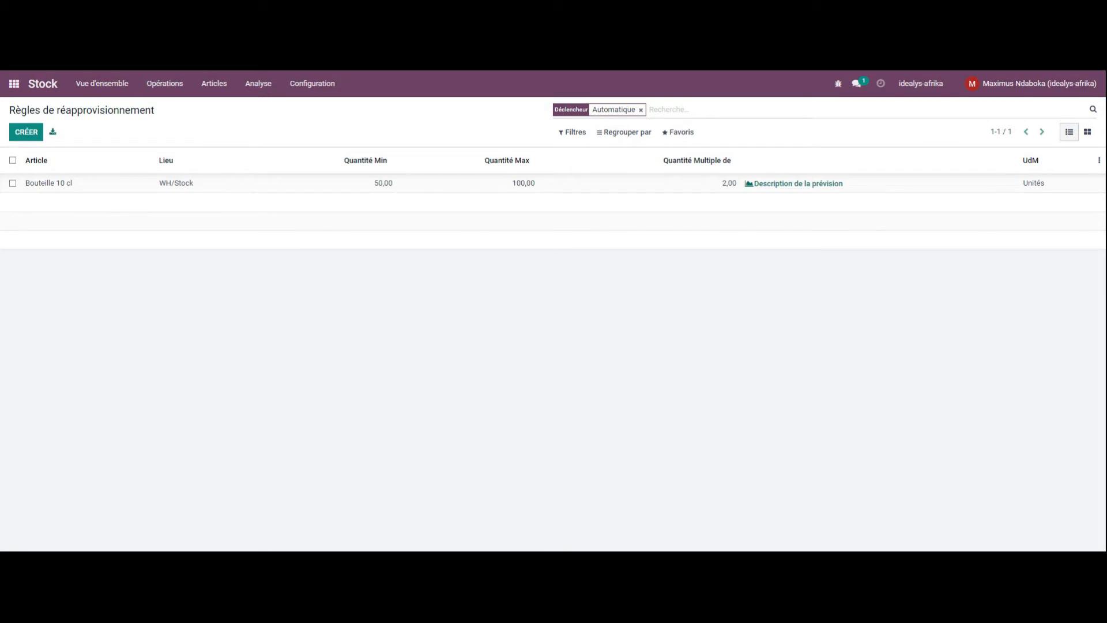
# Open the Default Nomenclature record among the barcode nomenclatures to view its rules
pyautogui.click(312, 86)
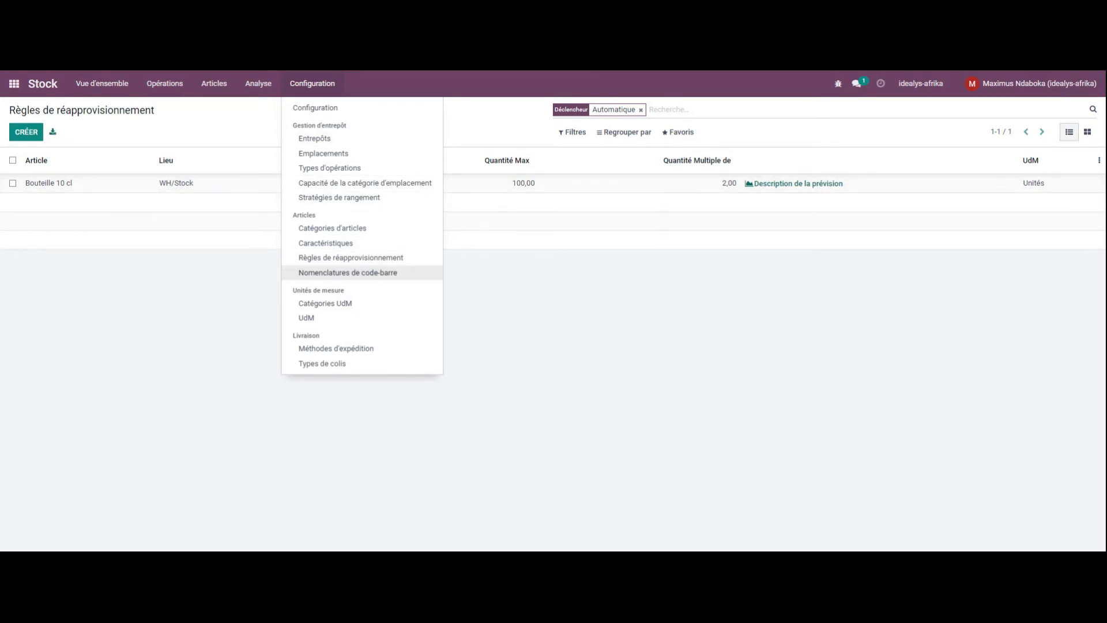
pyautogui.click(382, 272)
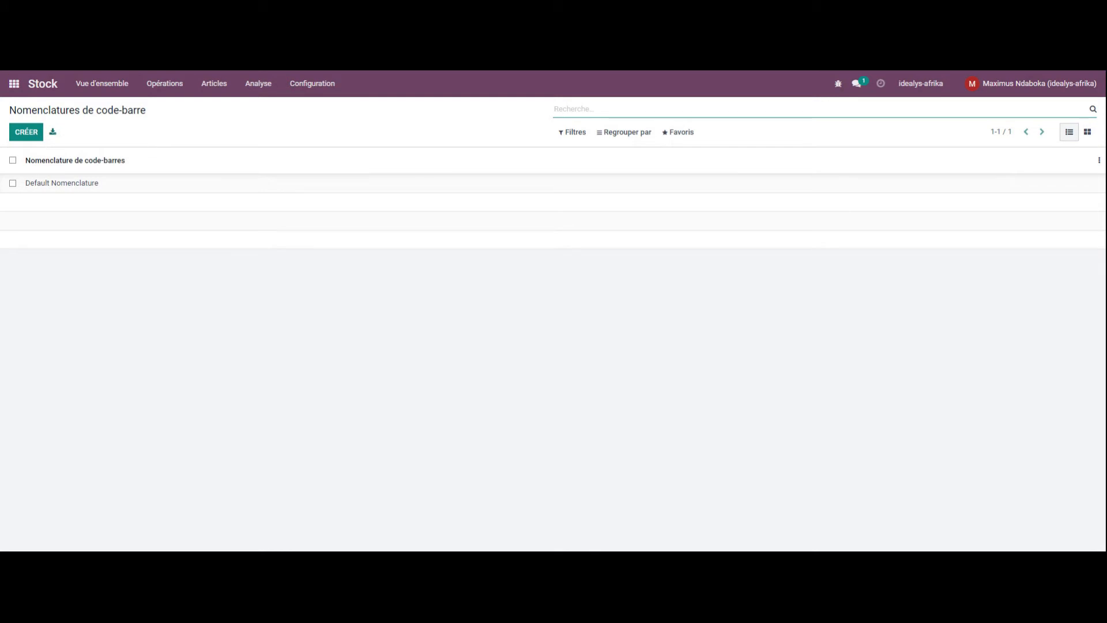
pyautogui.click(68, 183)
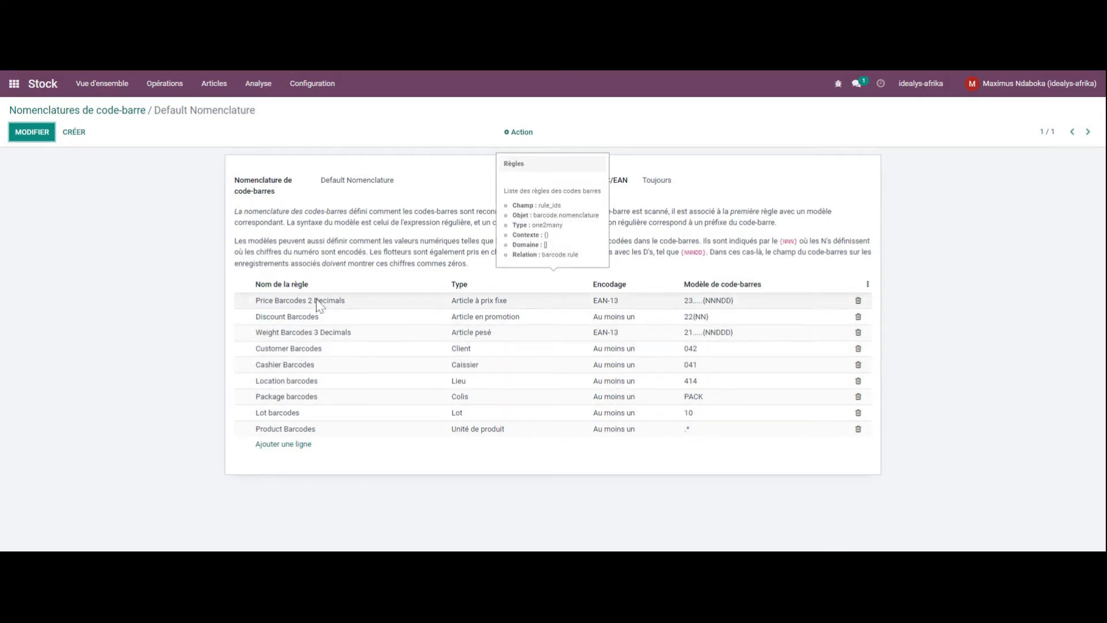
# View the unit of measure categories and the Méthodes d'expédition list
pyautogui.click(318, 91)
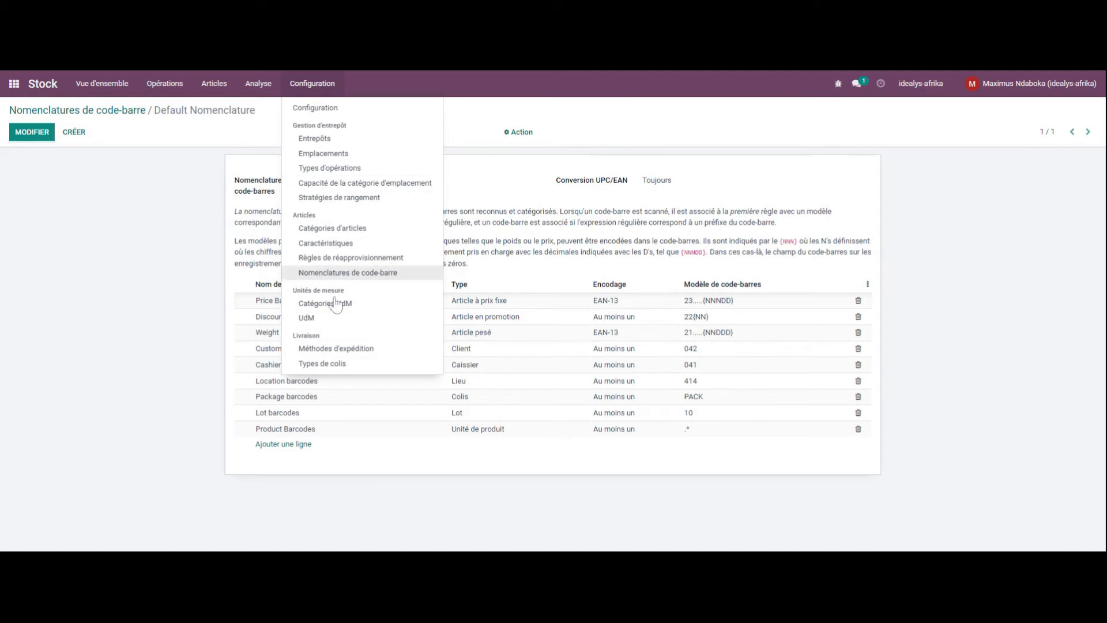
pyautogui.click(323, 305)
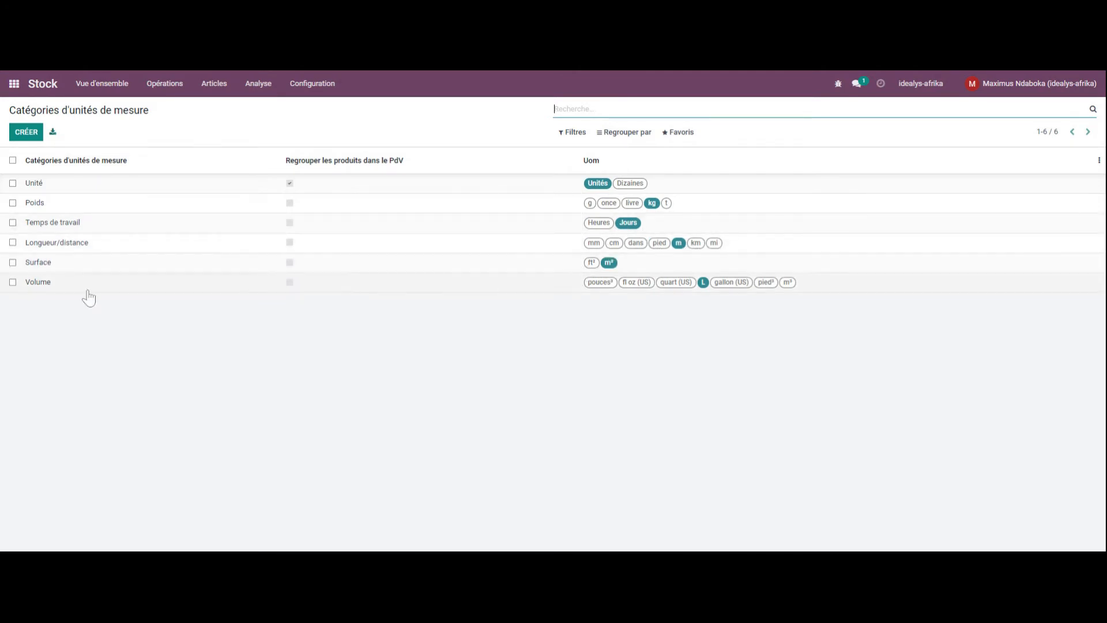
pyautogui.click(312, 83)
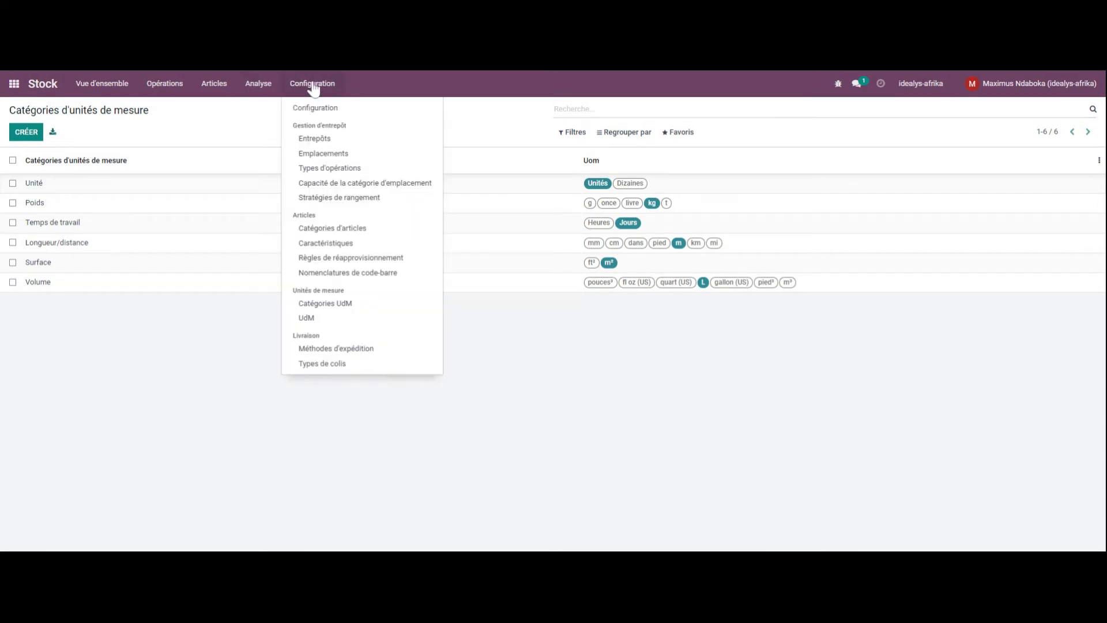
pyautogui.click(331, 374)
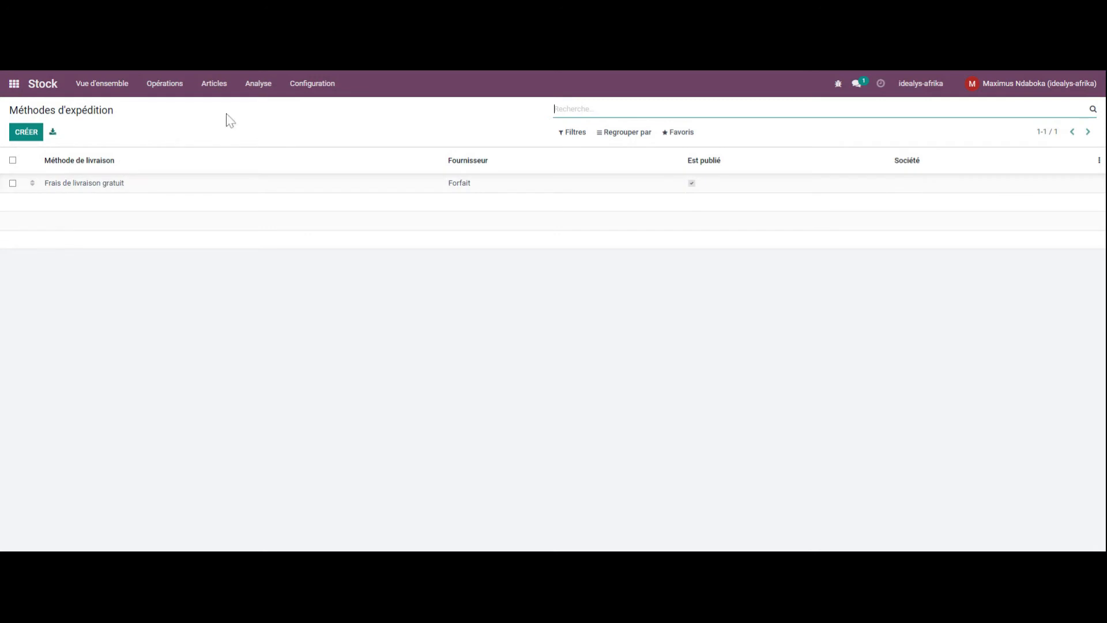
# Start a new package type in Types de colis and name it "Simple"
pyautogui.click(311, 84)
pyautogui.click(326, 365)
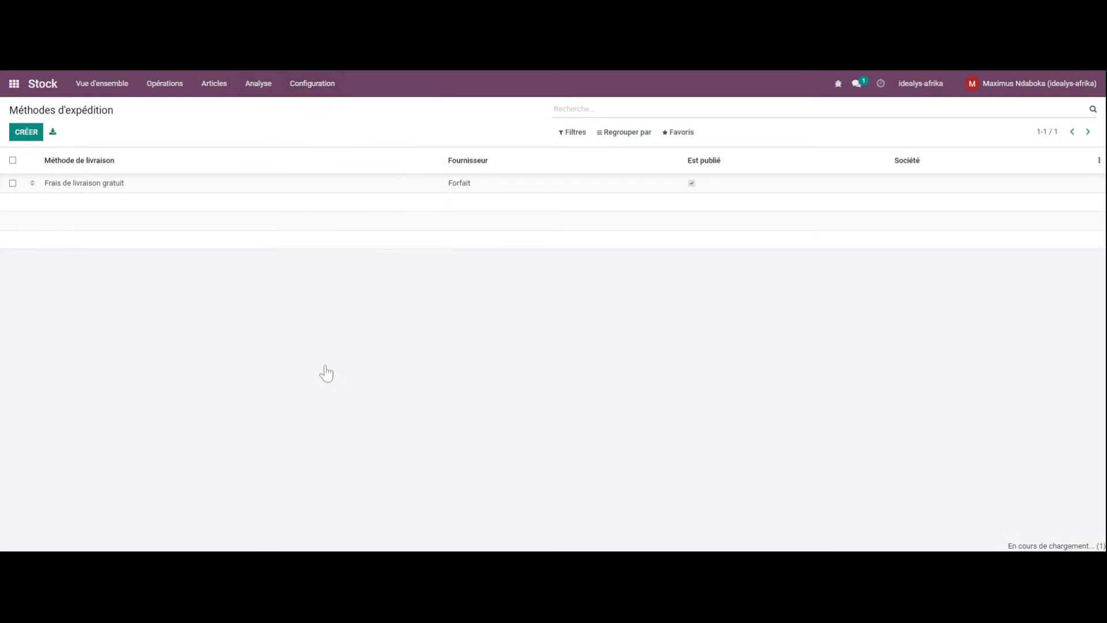
pyautogui.click(27, 131)
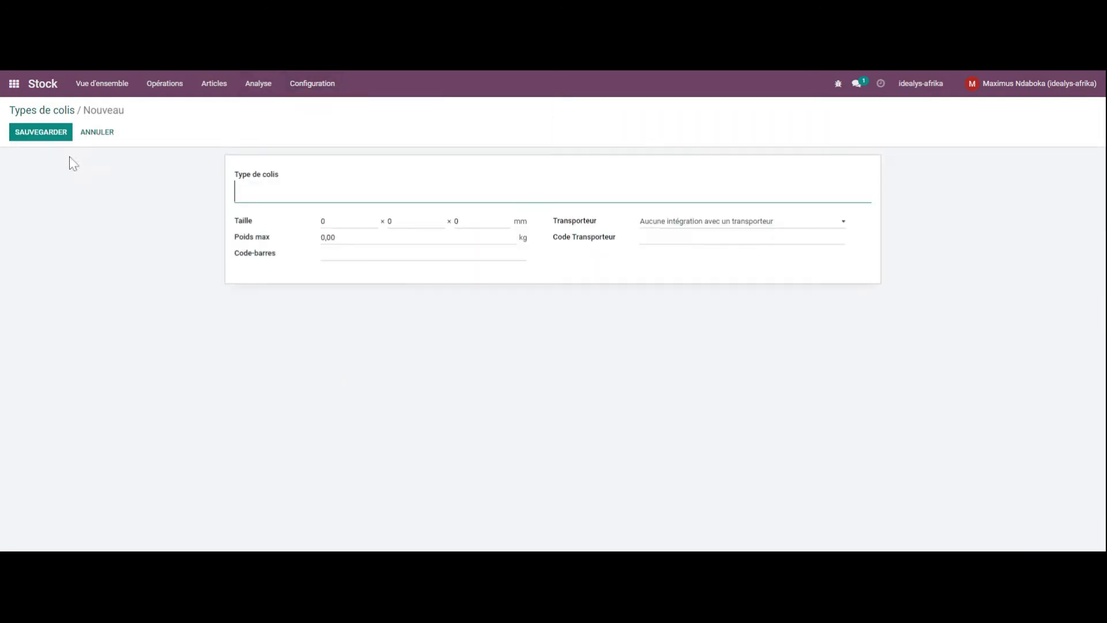
pyautogui.write('Simple')
# Set the Simple package type's size to 100 × 20 × 20 mm
pyautogui.click(324, 222)
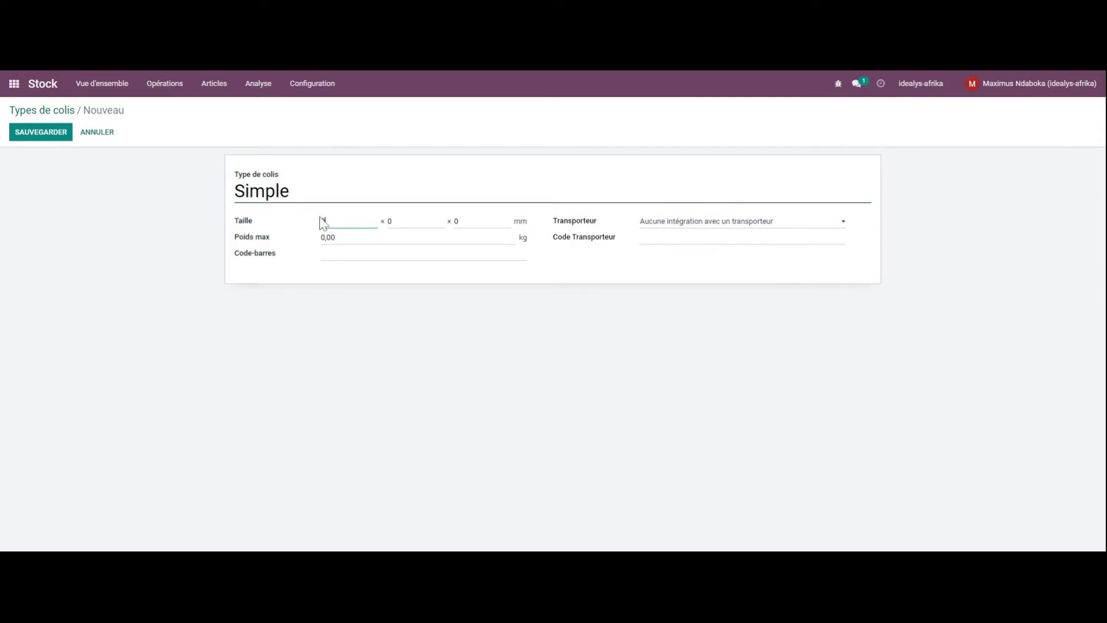
pyautogui.press('BackSpace')
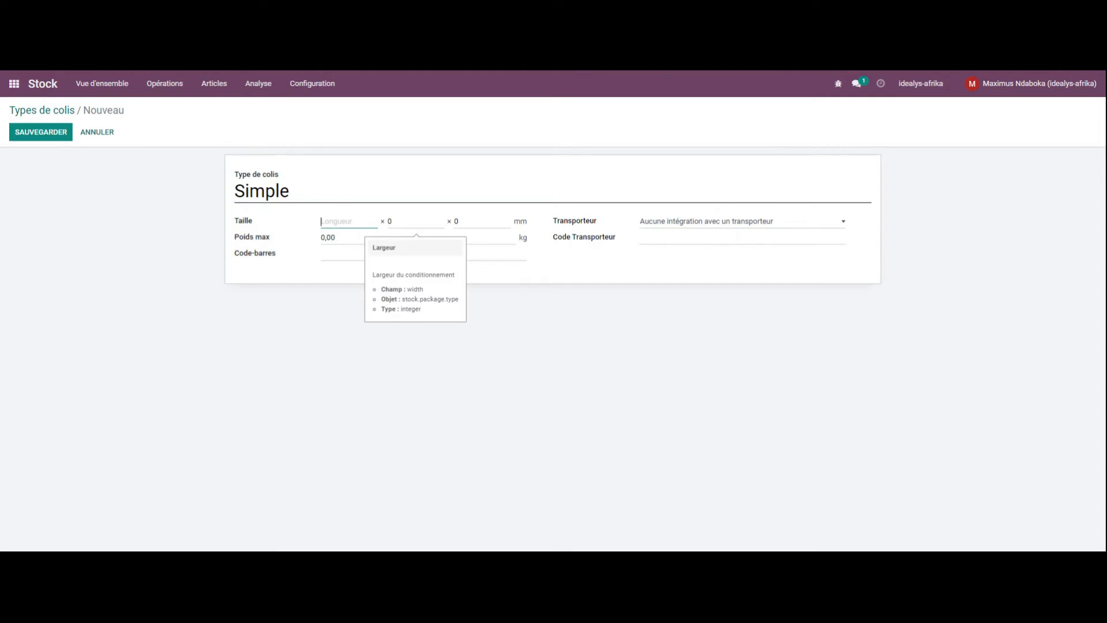
pyautogui.write('&àà')
pyautogui.press('BackSpace')
pyautogui.press('BackSpace')
pyautogui.press('BackSpace')
pyautogui.write('1')
pyautogui.press('Tab')
pyautogui.write('20')
pyautogui.press('Tab')
pyautogui.press('Tab')
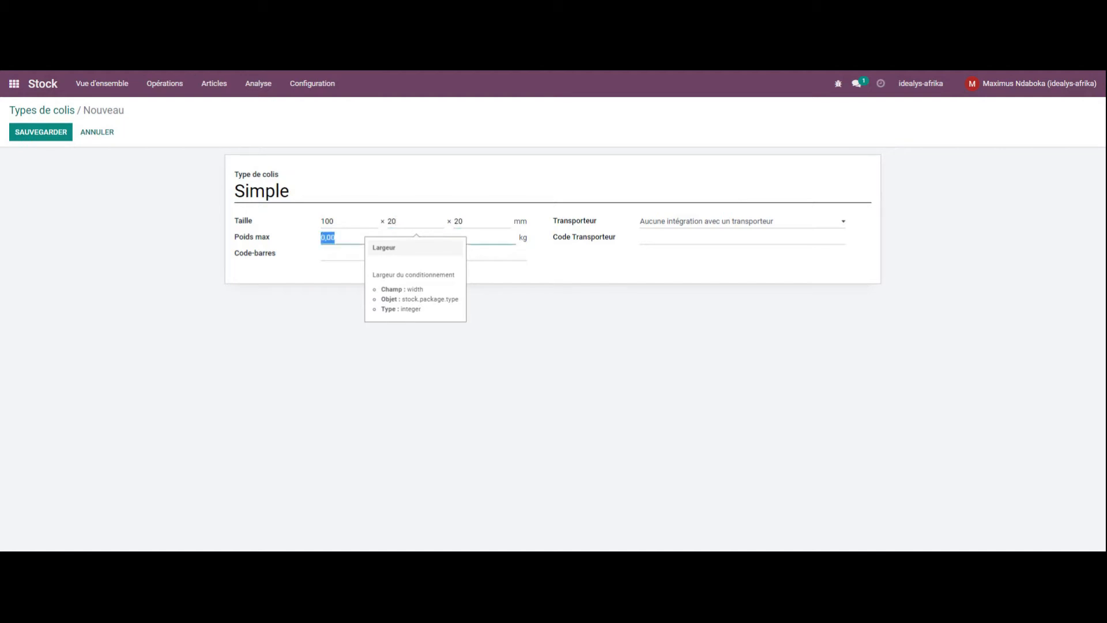
# Set the package type's maximum weight to 10 kg, leave the carrier code empty, and save the record
pyautogui.click(841, 226)
pyautogui.click(327, 237)
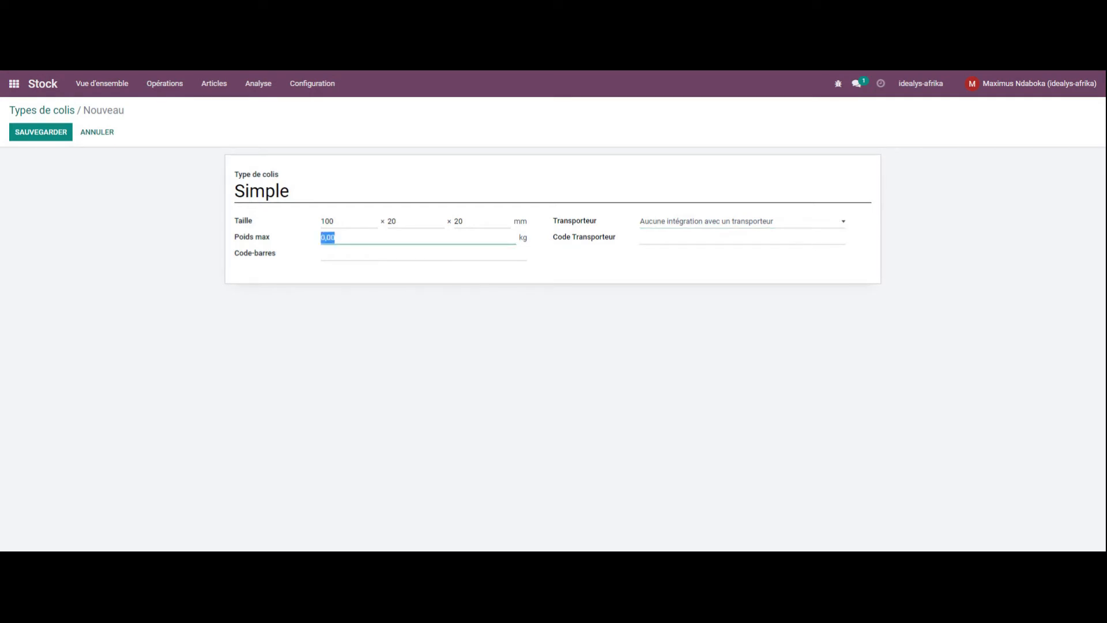
pyautogui.write('20')
pyautogui.click(640, 241)
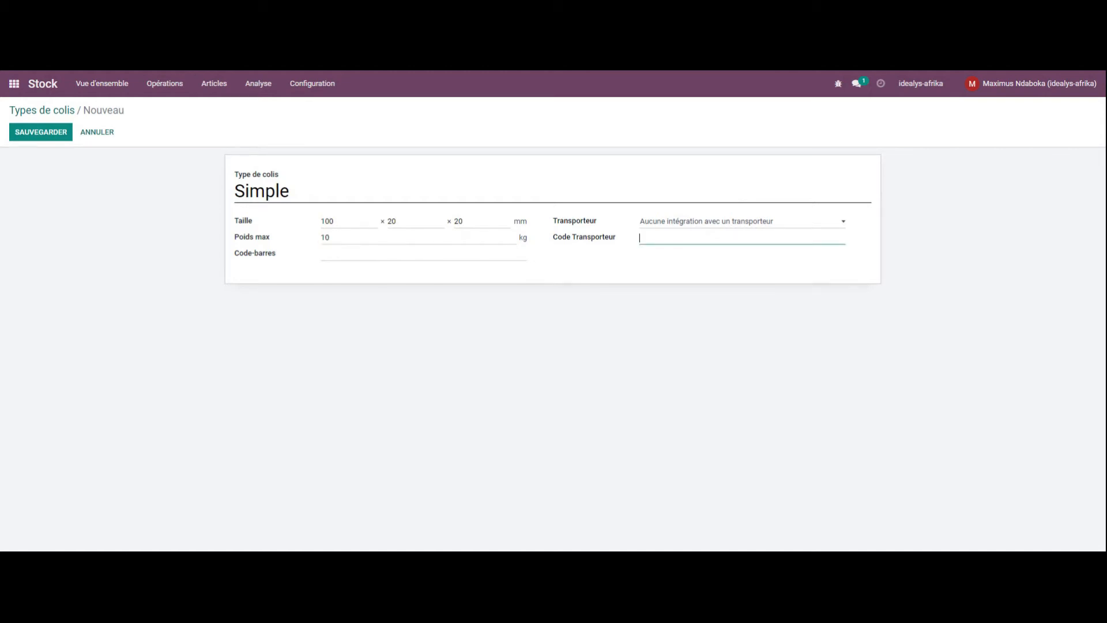
pyautogui.click(51, 132)
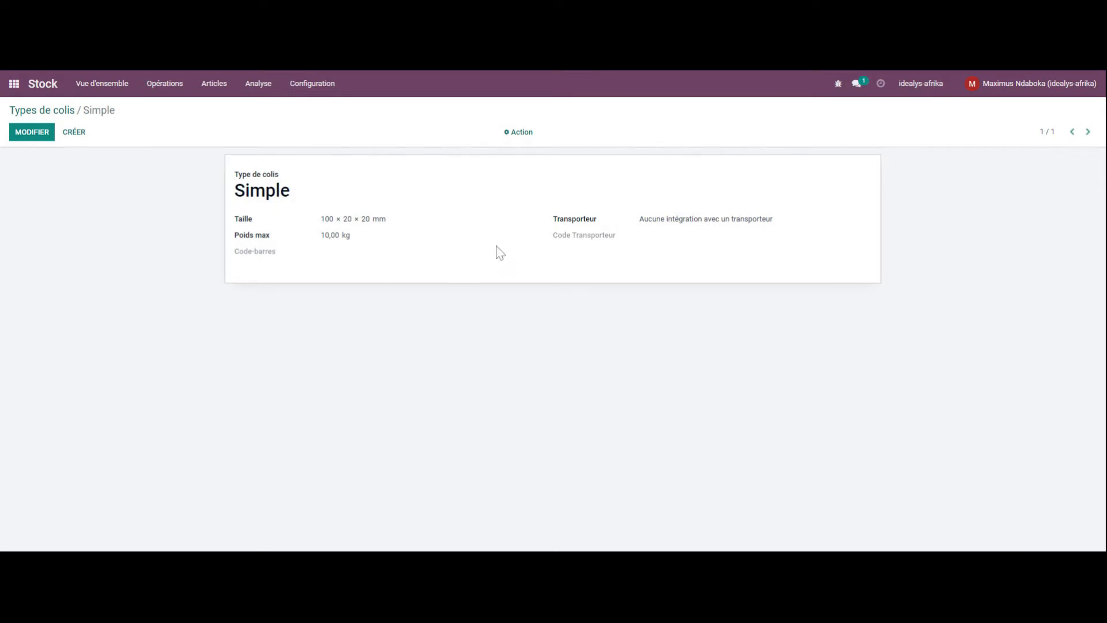
pyautogui.click(311, 86)
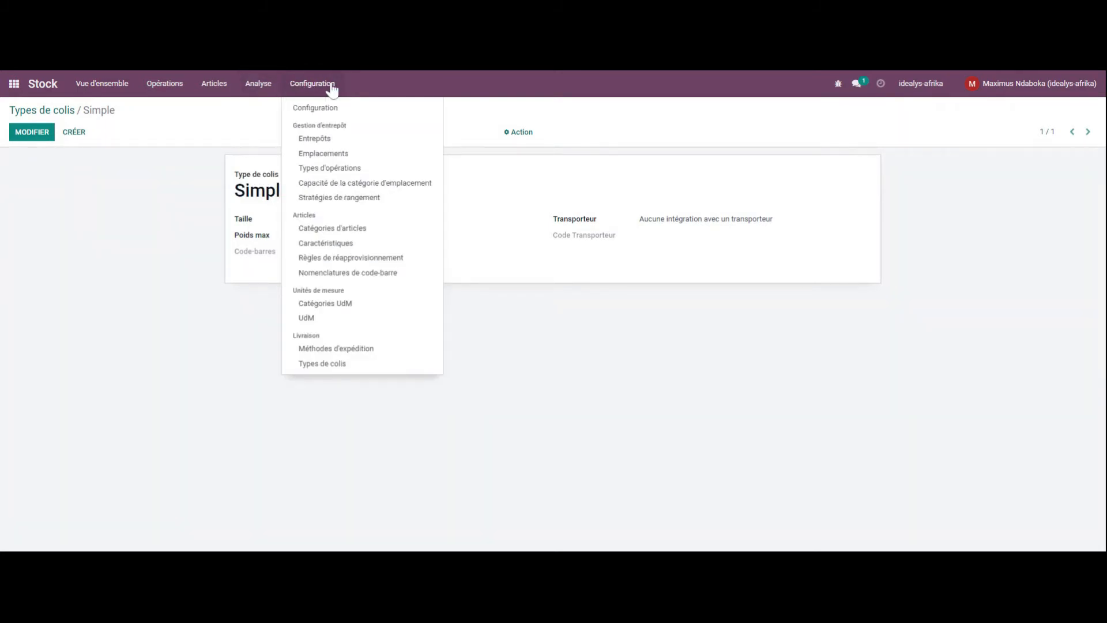
pyautogui.click(584, 121)
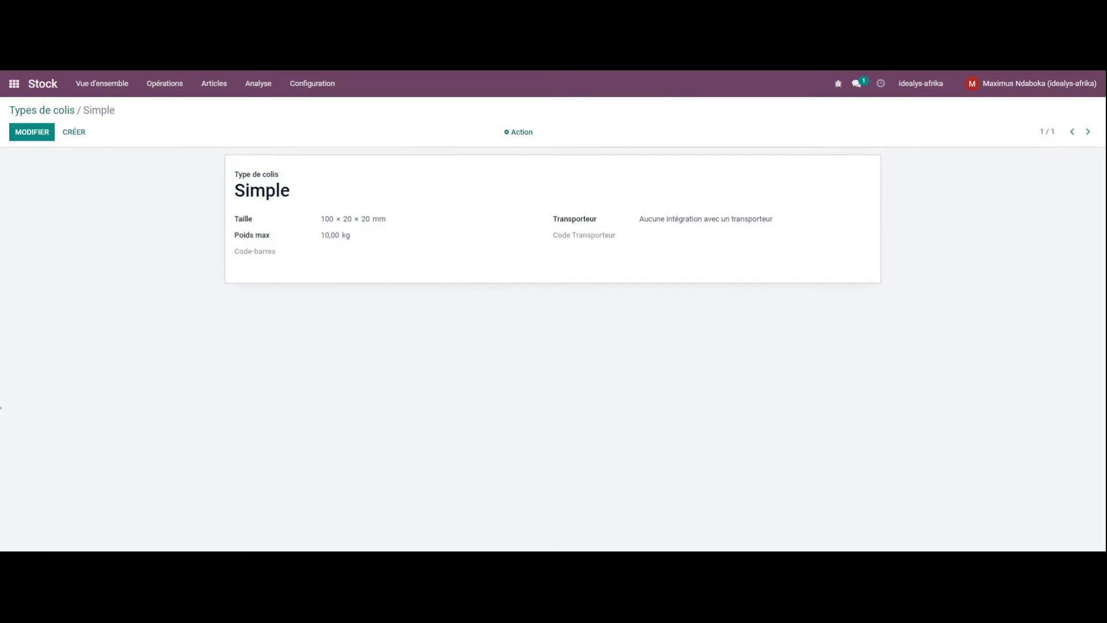
pyautogui.click(214, 83)
pyautogui.click(252, 375)
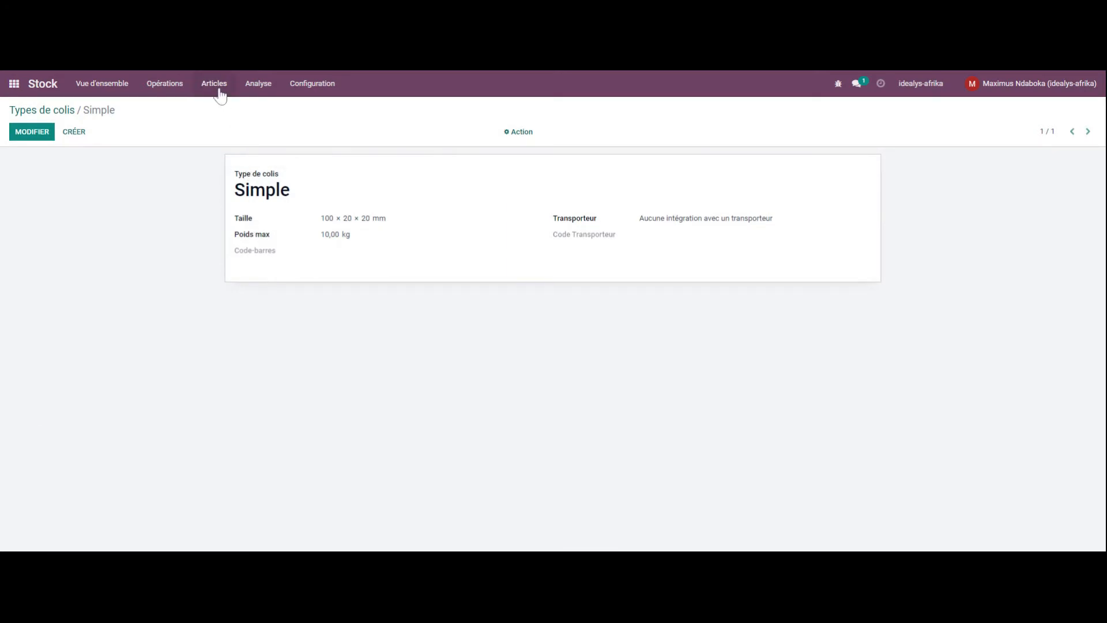
pyautogui.click(159, 88)
# Open the Articles list and start a new article
pyautogui.moveTo(213, 83)
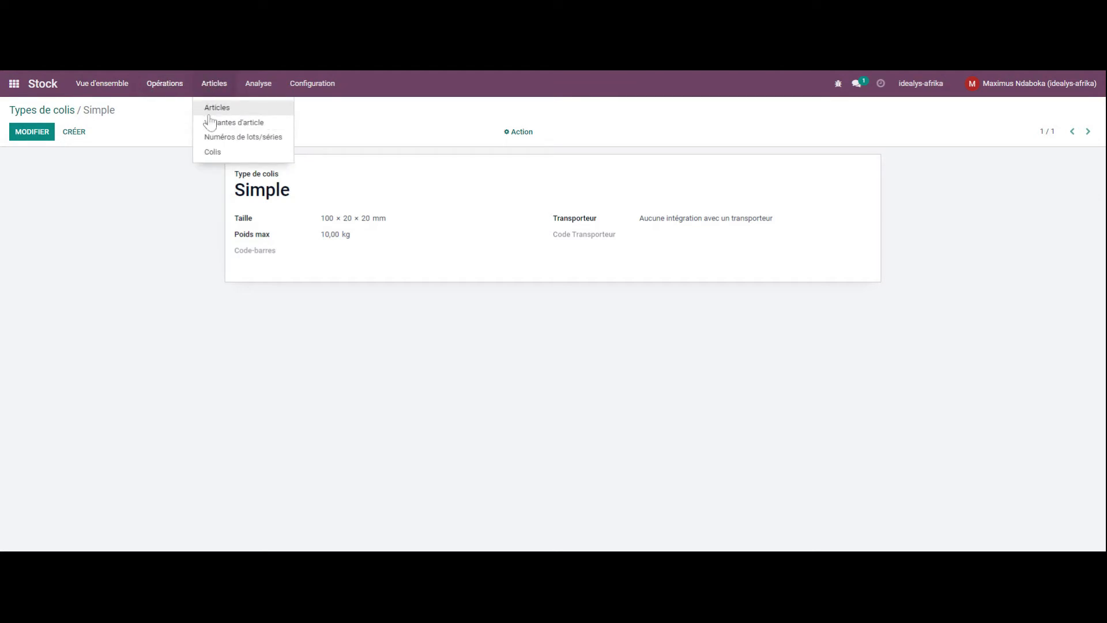
pyautogui.click(217, 109)
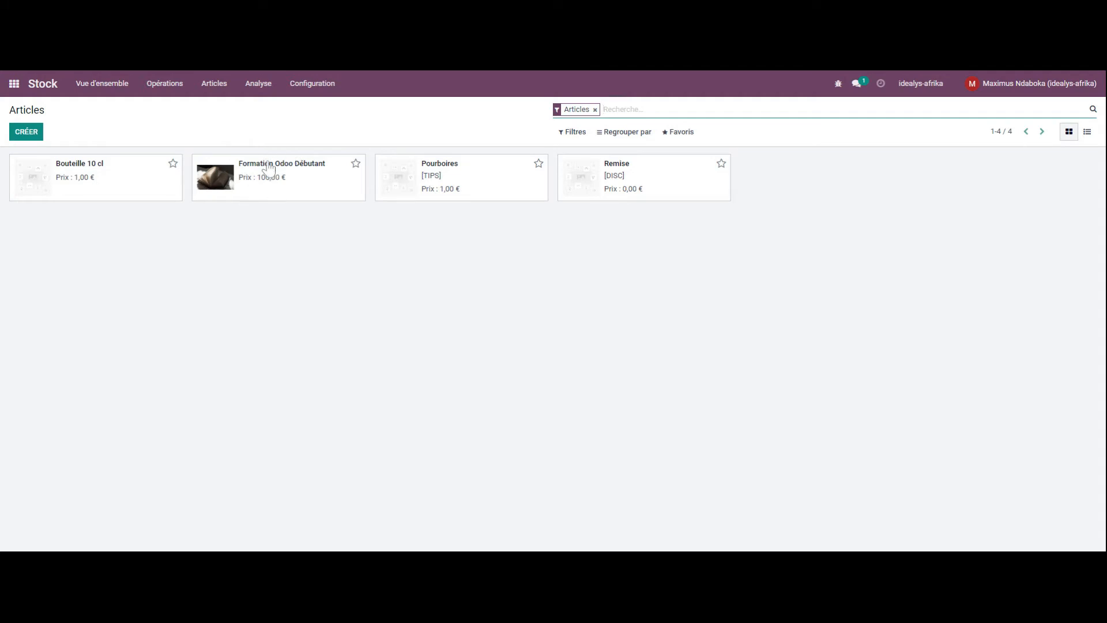
pyautogui.click(34, 135)
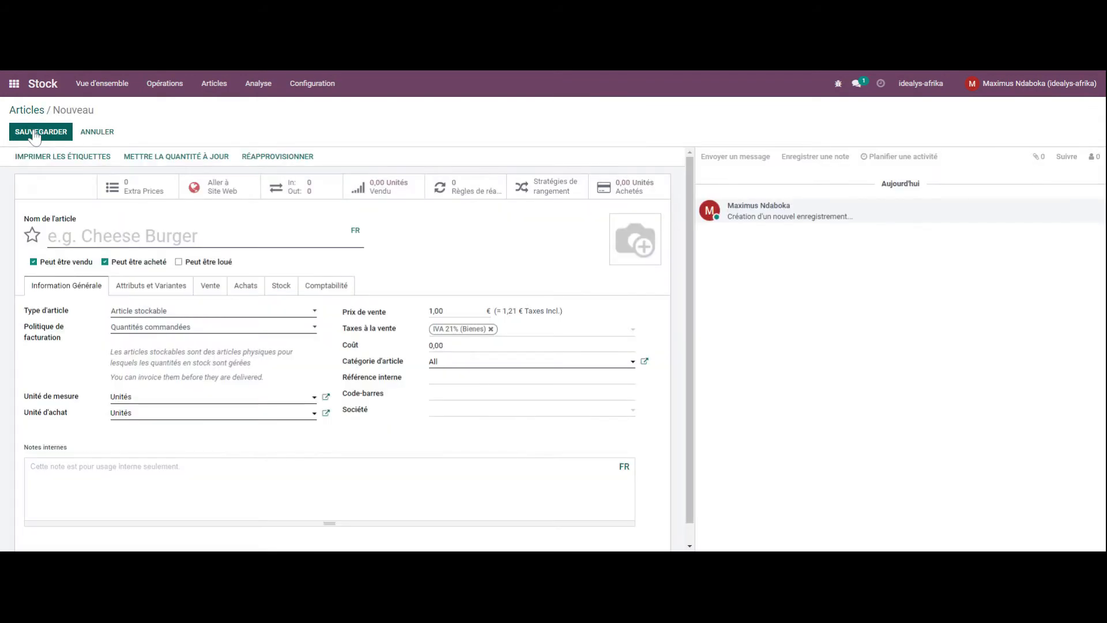
pyautogui.scroll(-1, 528, 289)
pyautogui.scroll(1, 529, 290)
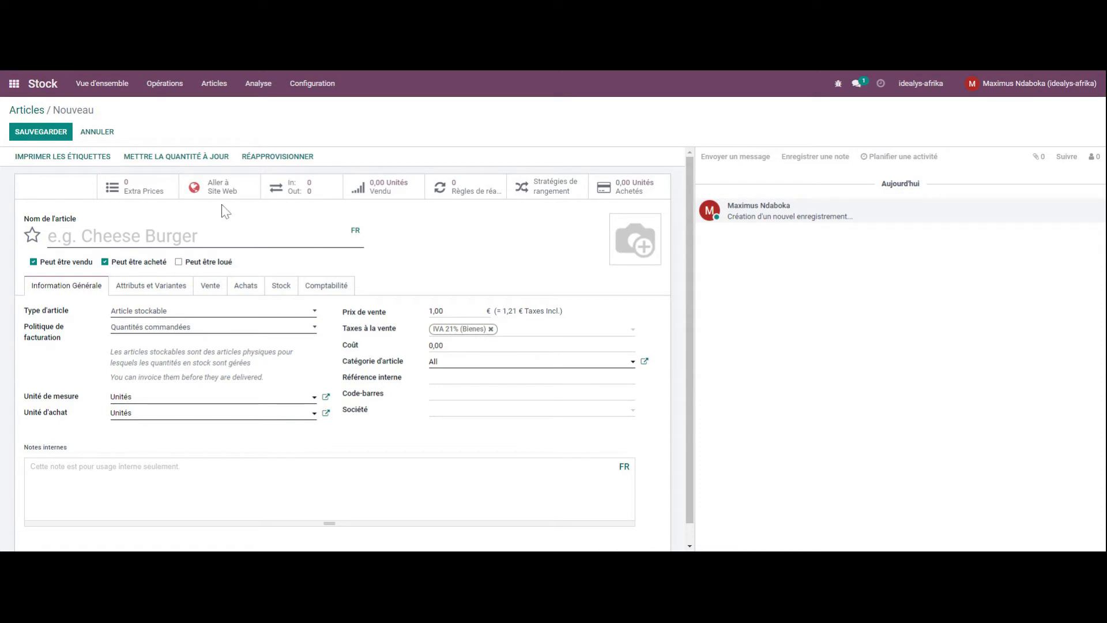
pyautogui.scroll(-1, 489, 261)
pyautogui.scroll(1, 490, 262)
# Name the new article "Bouteille 50 Cl Jus"
pyautogui.click(100, 241)
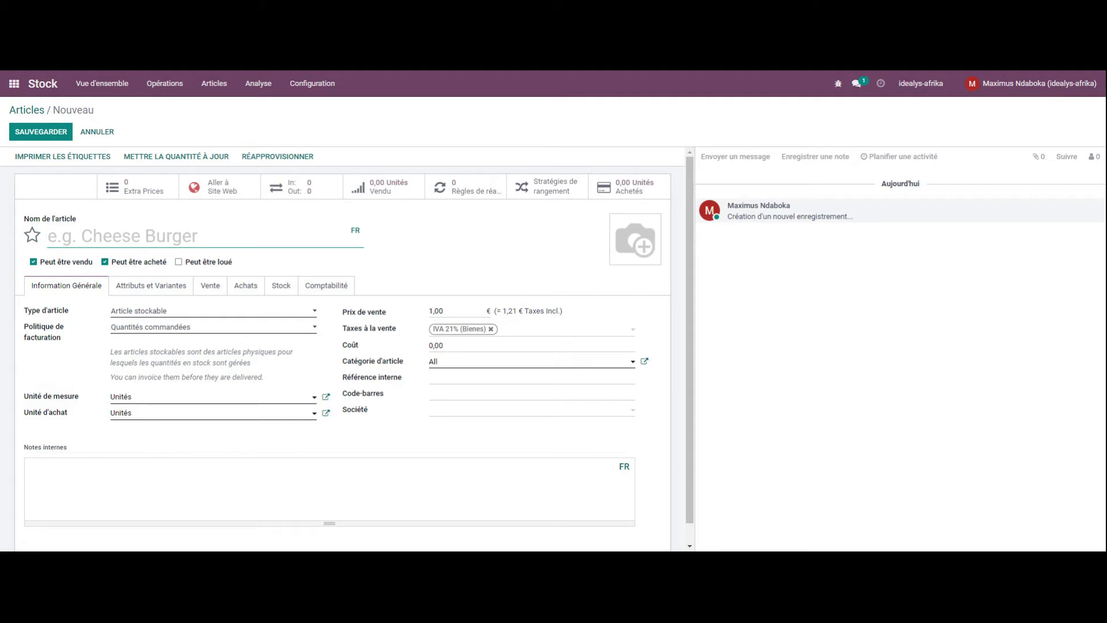
pyautogui.write('Bouteille')
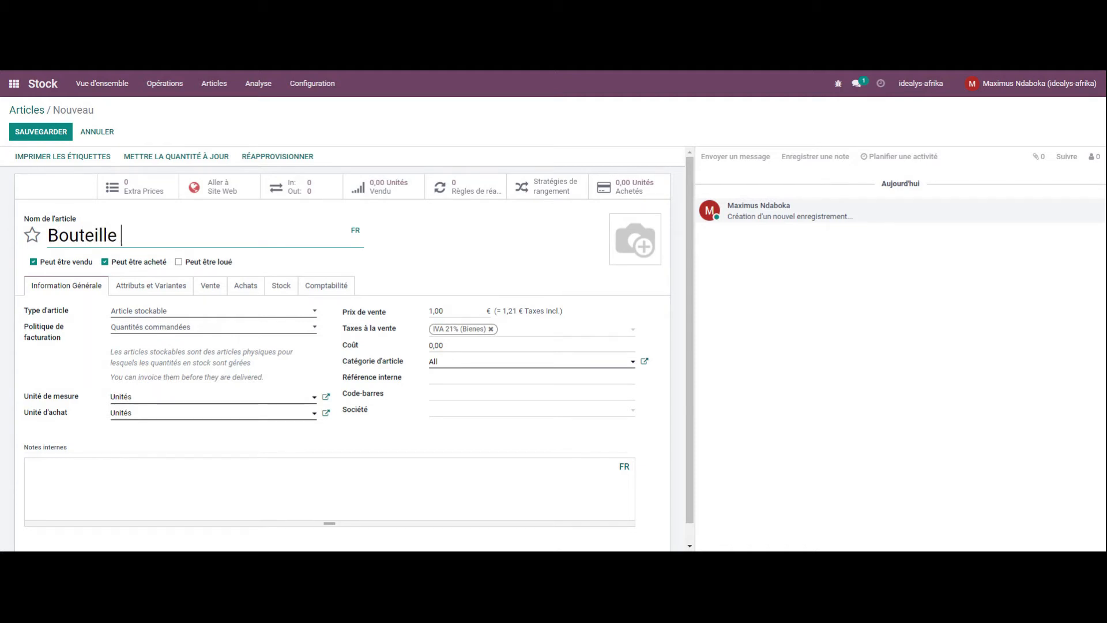
pyautogui.write('  (à')
pyautogui.press('BackSpace')
pyautogui.press('BackSpace')
pyautogui.write('50 cL')
pyautogui.press('BackSpace')
pyautogui.press('BackSpace')
pyautogui.press('BackSpace')
pyautogui.write('Cl Jus')
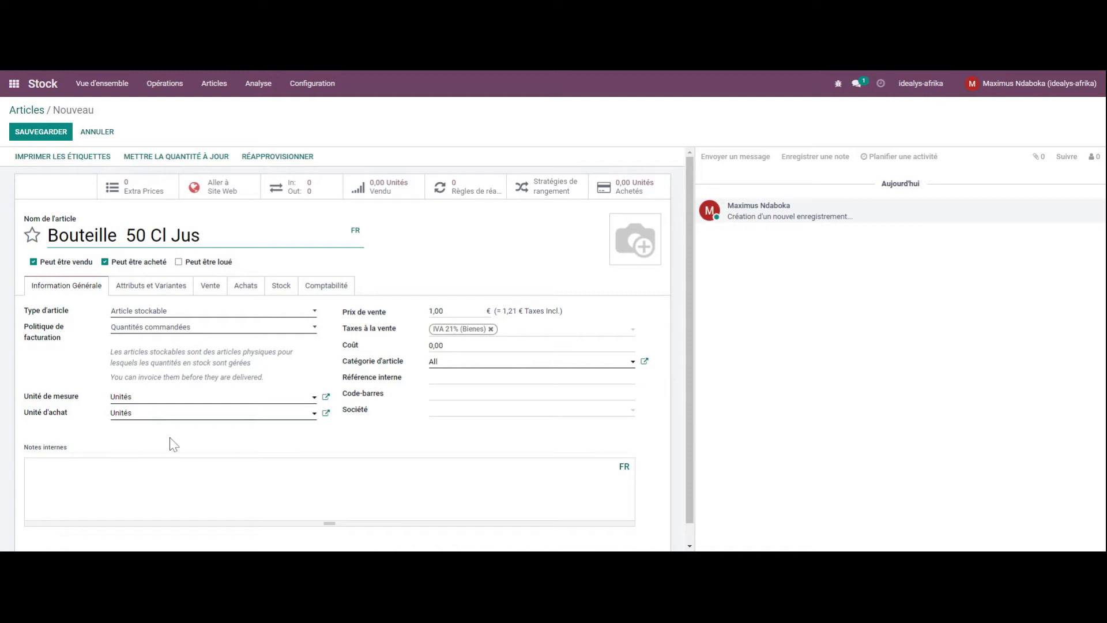
# Examine the article type and invoicing policy options and the explanatory note on storable articles
pyautogui.click(298, 316)
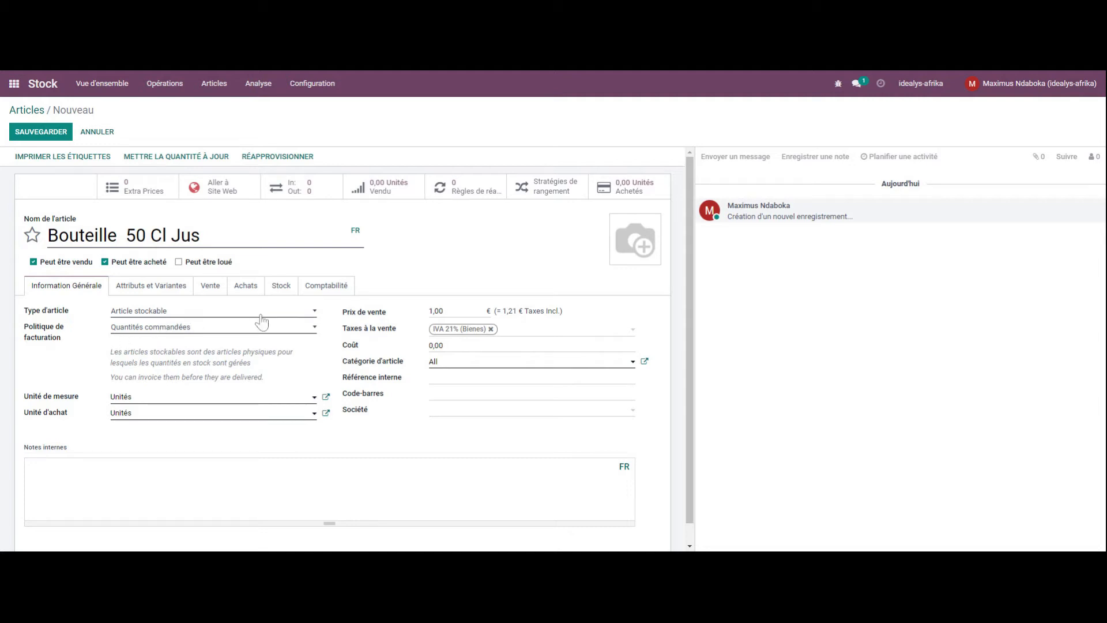
pyautogui.click(311, 317)
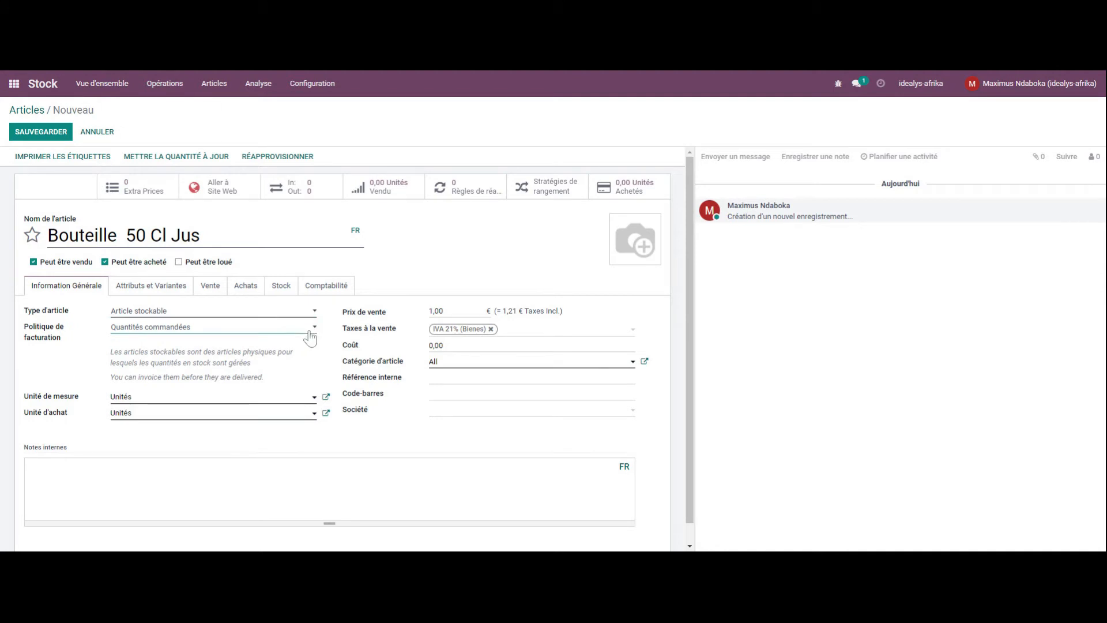
pyautogui.scroll(-1, 196, 337)
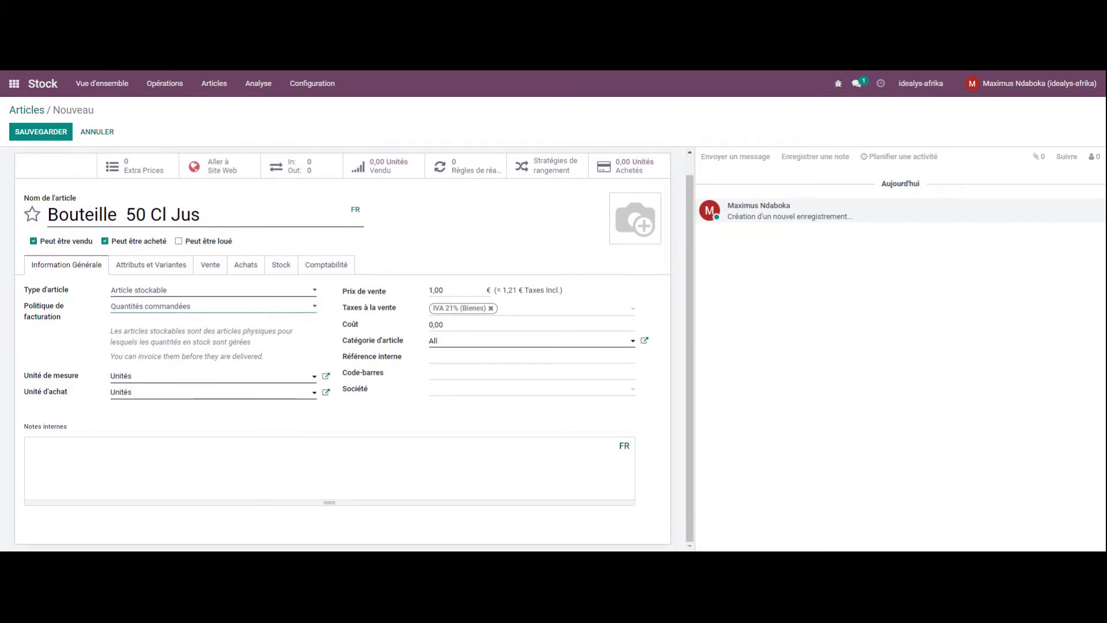
pyautogui.moveTo(113, 333); pyautogui.dragTo(250, 343)
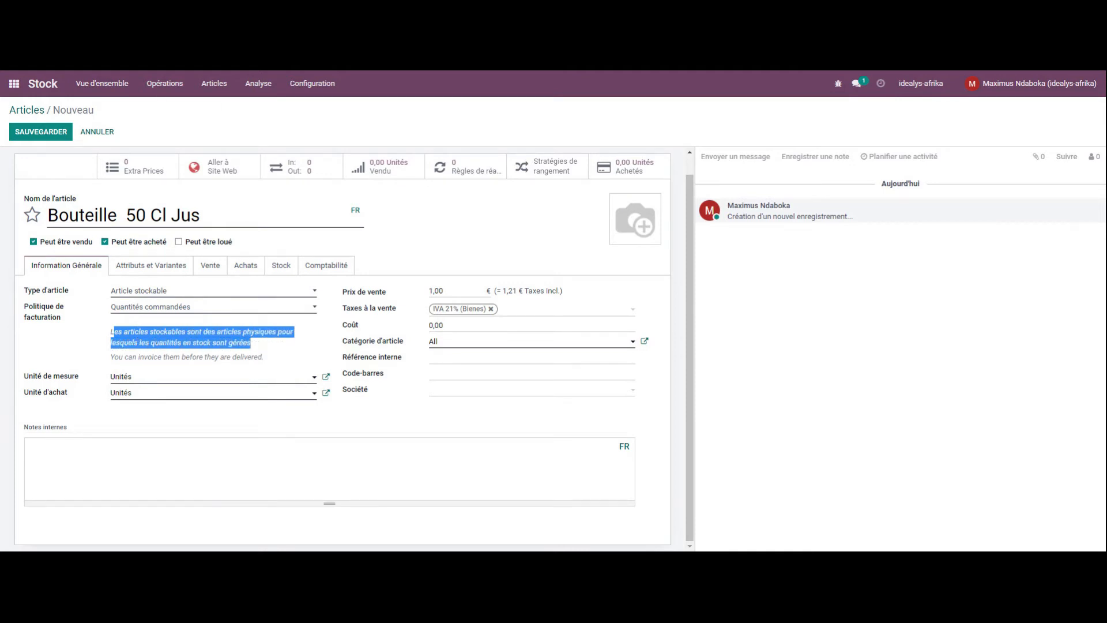
pyautogui.click(111, 332)
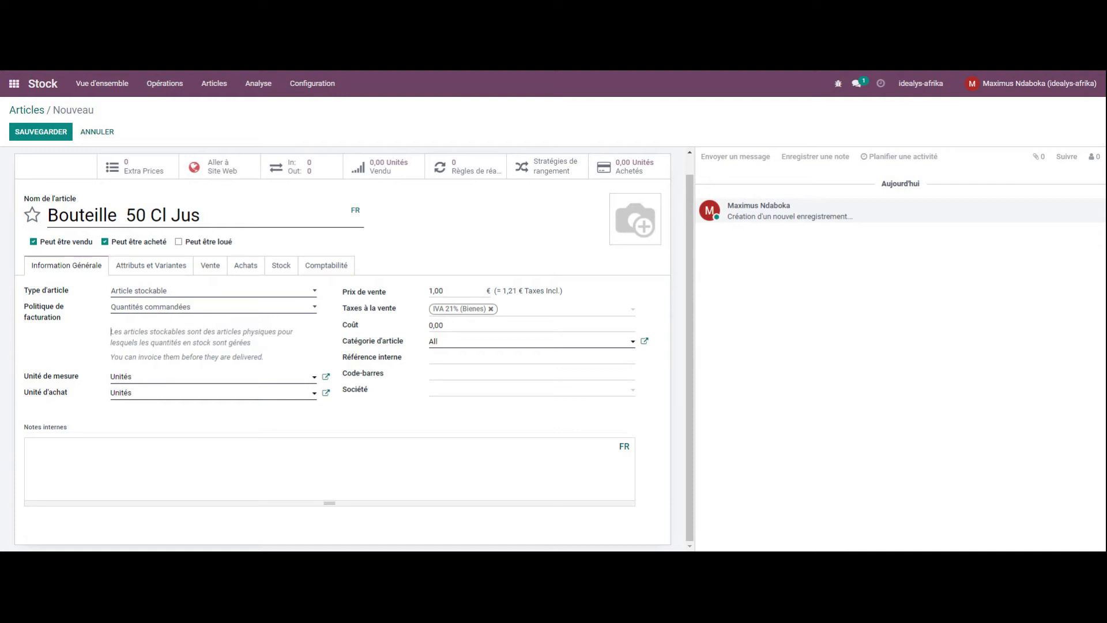
# Set the article's unit of measure to cm and its sale price to 50 €
pyautogui.click(314, 378)
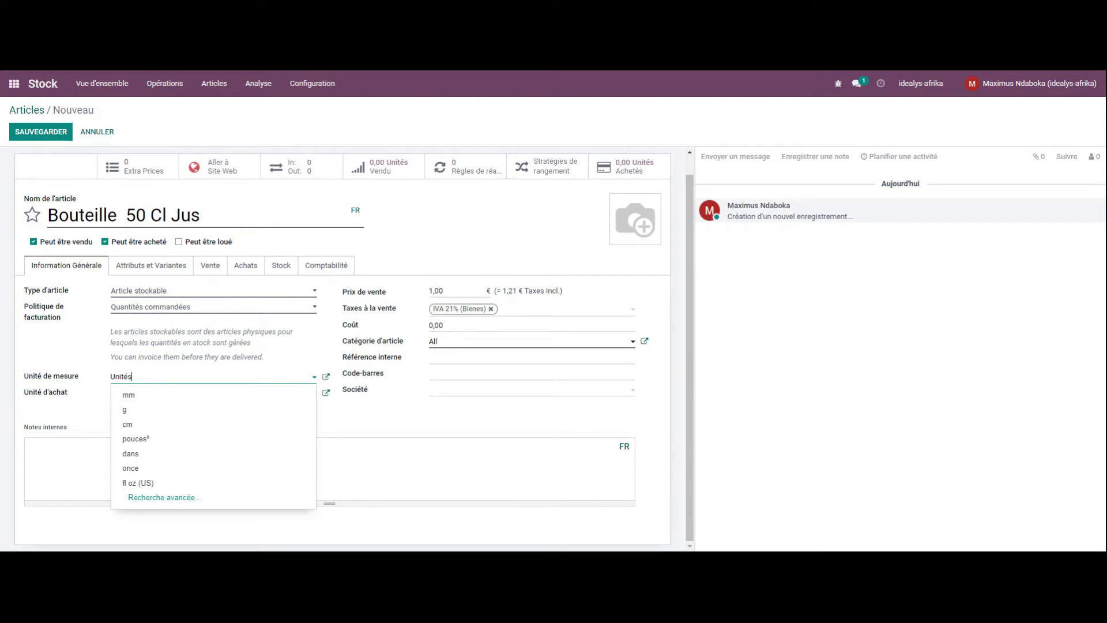
pyautogui.click(147, 425)
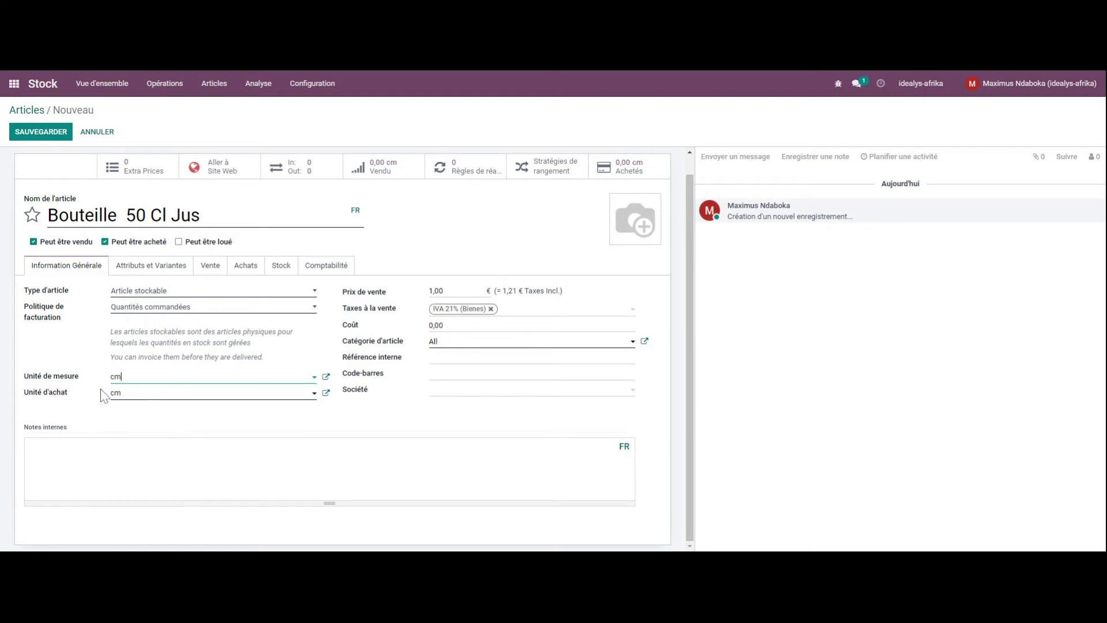
pyautogui.click(439, 291)
pyautogui.moveTo(443, 291); pyautogui.dragTo(428, 293)
pyautogui.write('050')
pyautogui.click(430, 324)
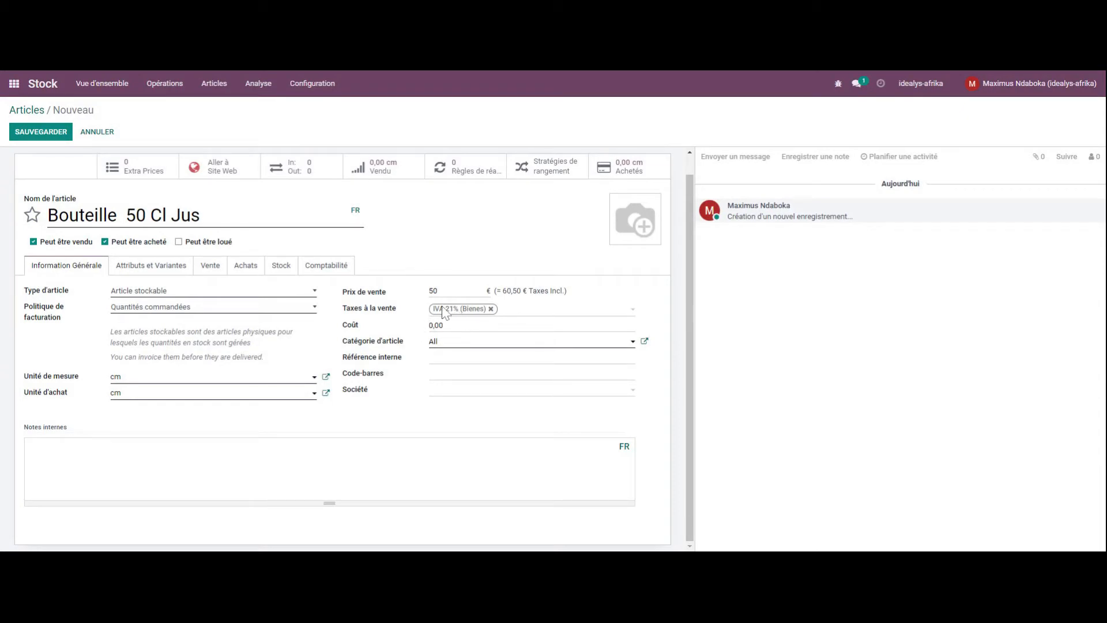
# Set the article's internal reference to BT00225 and assign it to the company Idealist
pyautogui.click(429, 357)
pyautogui.click(470, 397)
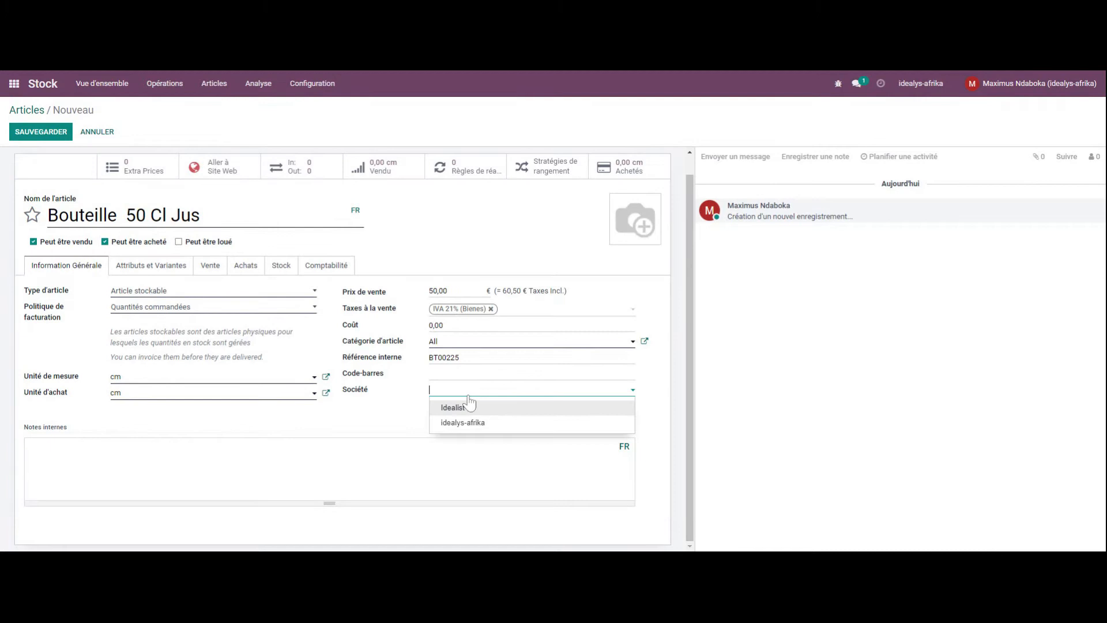
pyautogui.click(471, 407)
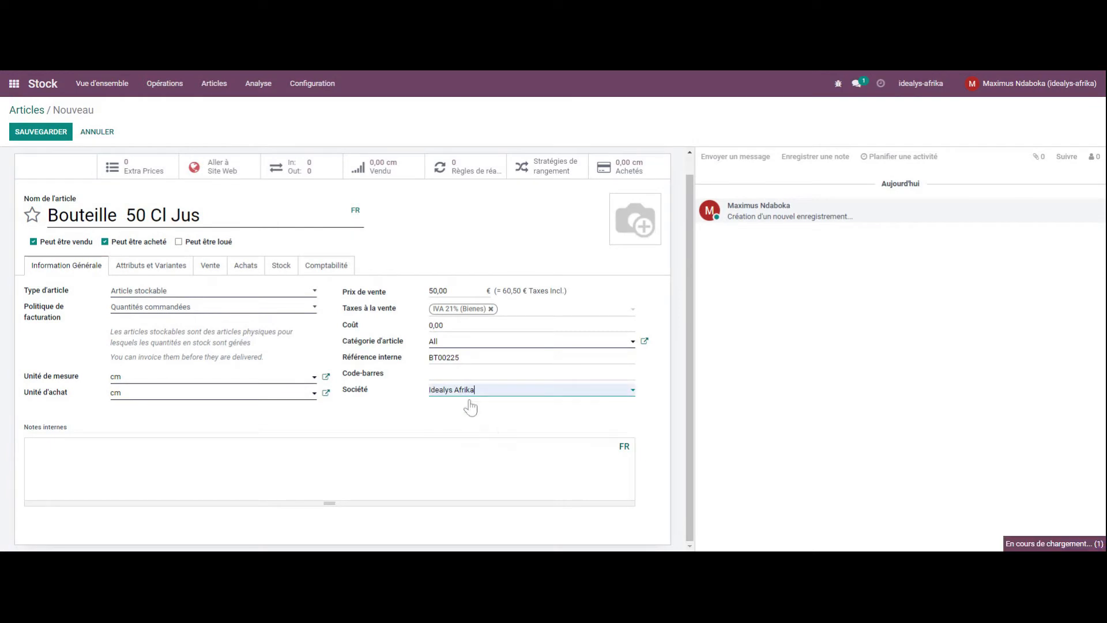
pyautogui.click(385, 443)
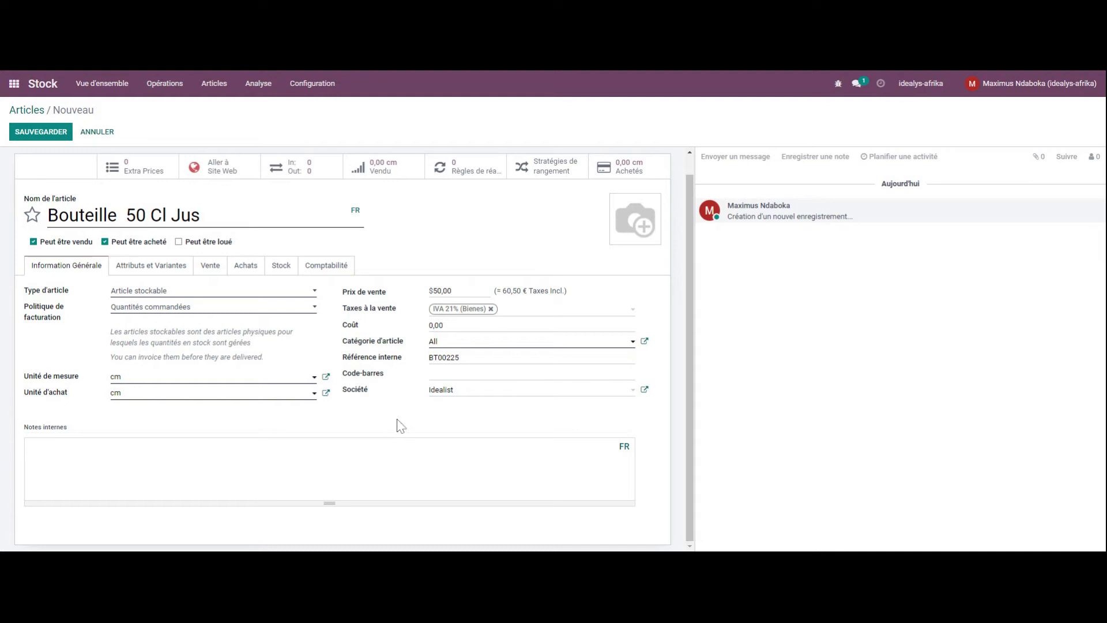
# Examine the attribute and value choices offered on a new variant line of the article
pyautogui.click(132, 268)
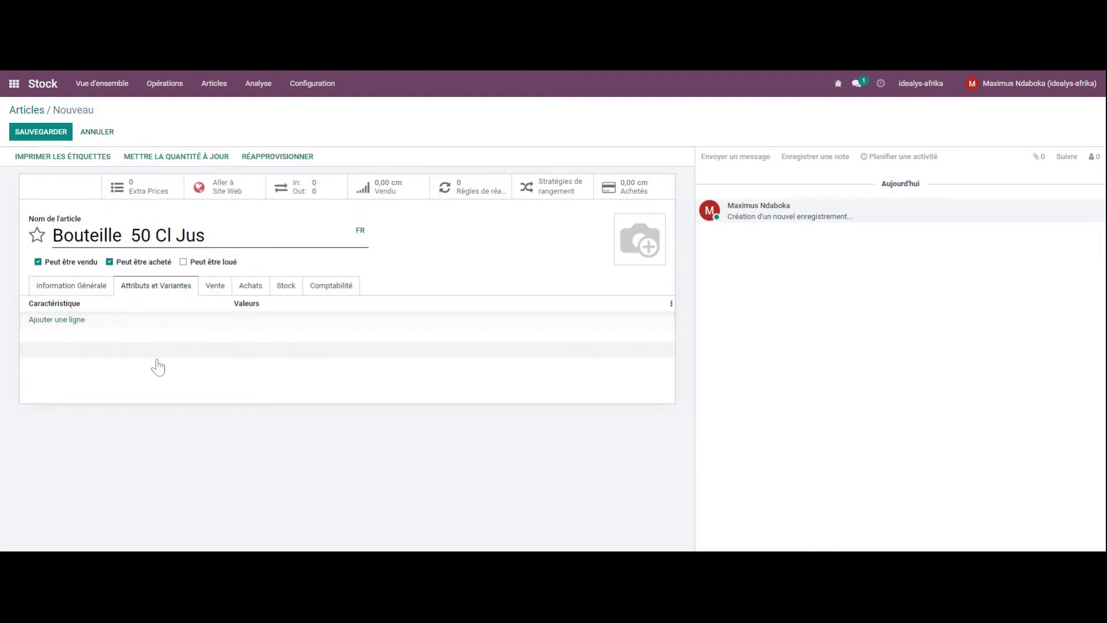
pyautogui.click(77, 321)
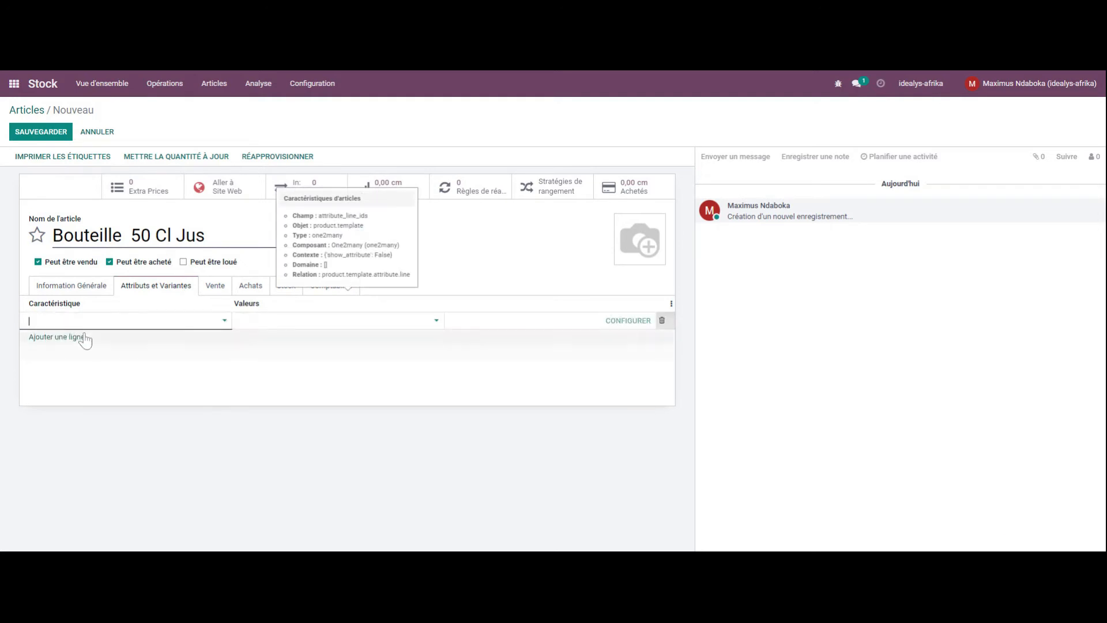
pyautogui.click(225, 321)
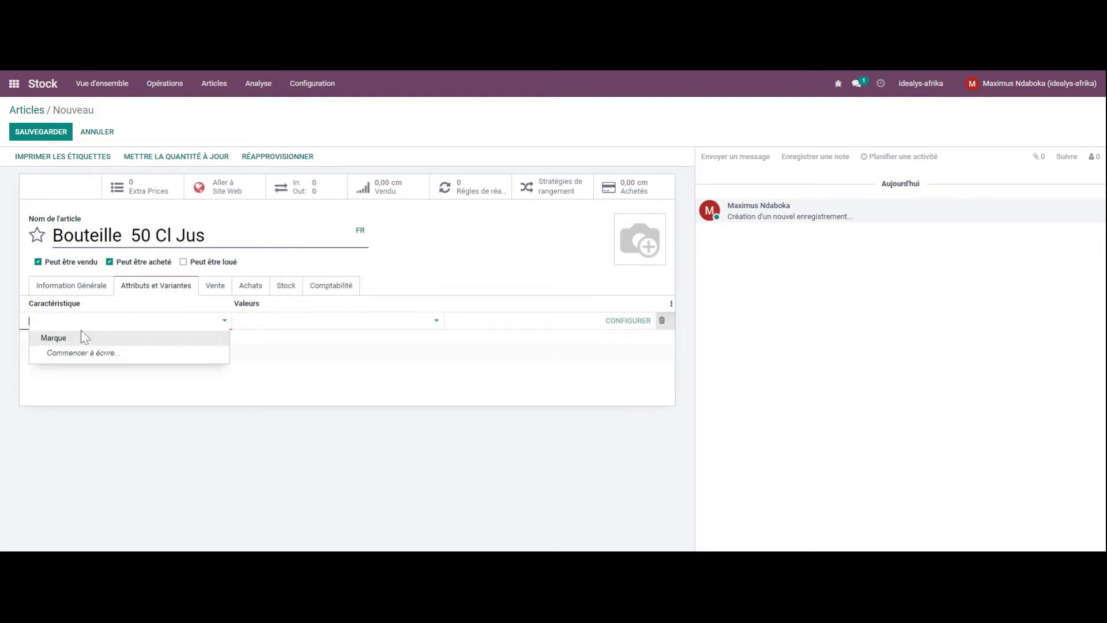
pyautogui.click(443, 325)
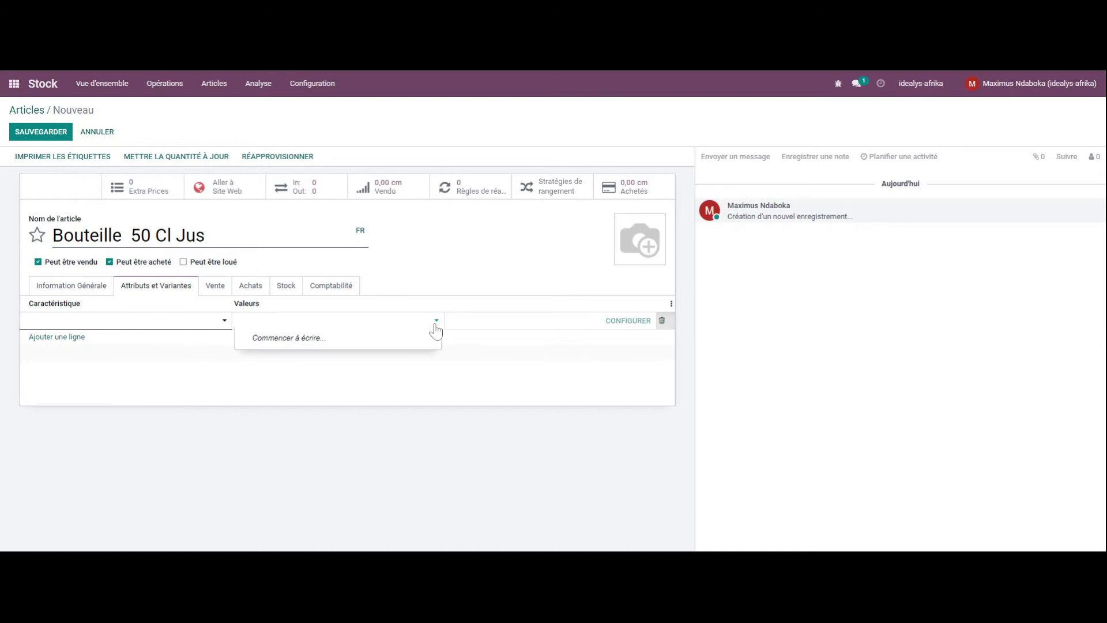
pyautogui.click(438, 327)
# Open the article's sales settings and examine the options tied to point-of-sale availability
pyautogui.click(214, 286)
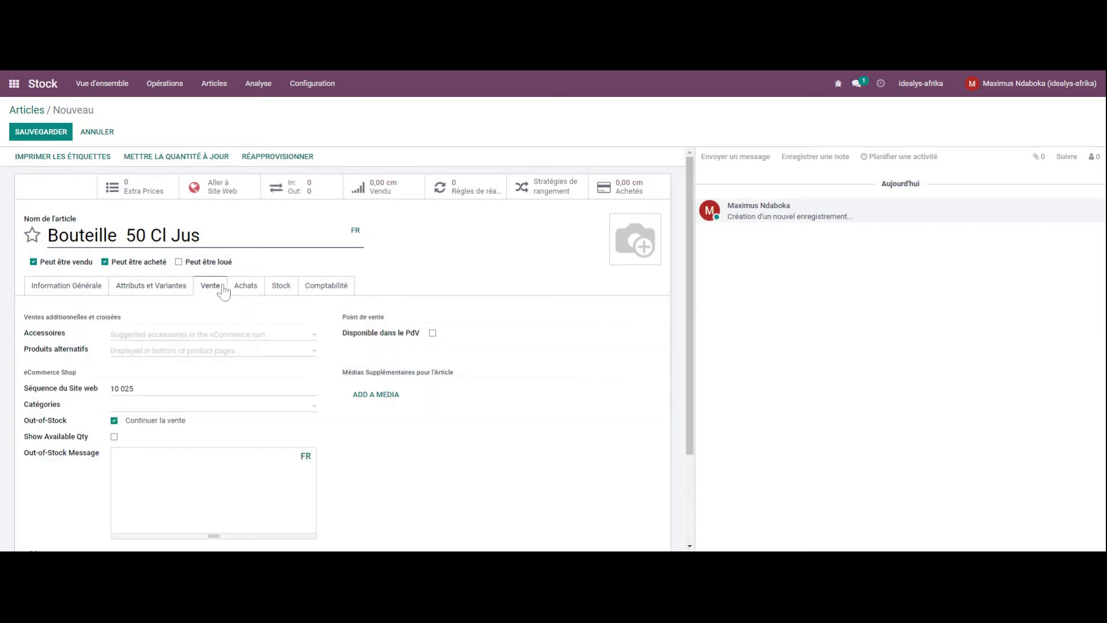
pyautogui.scroll(-1, 264, 379)
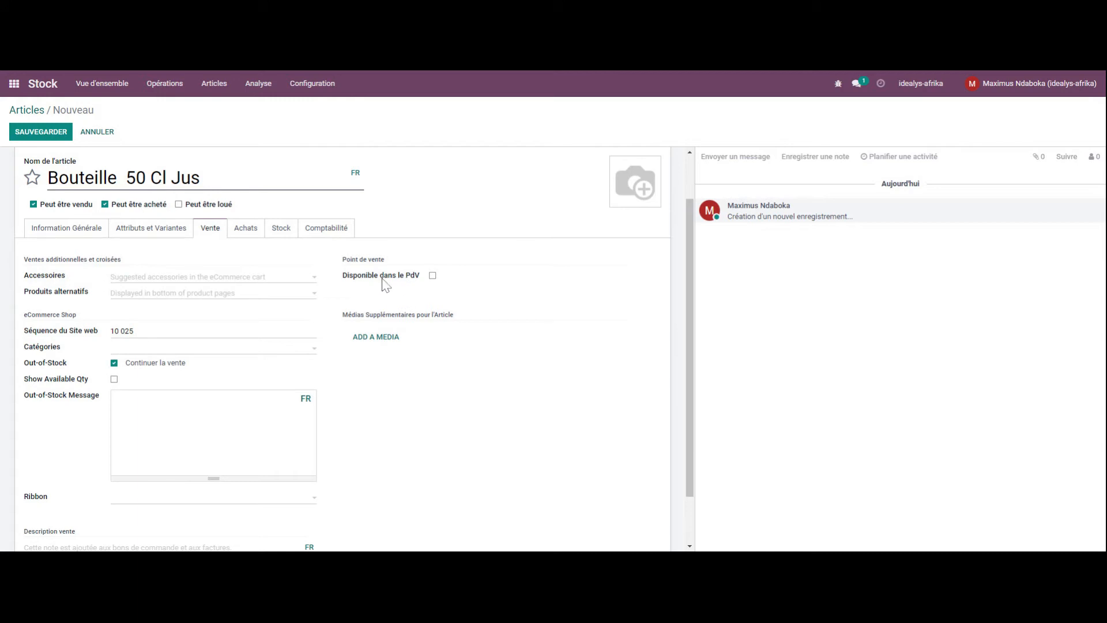
pyautogui.click(433, 276)
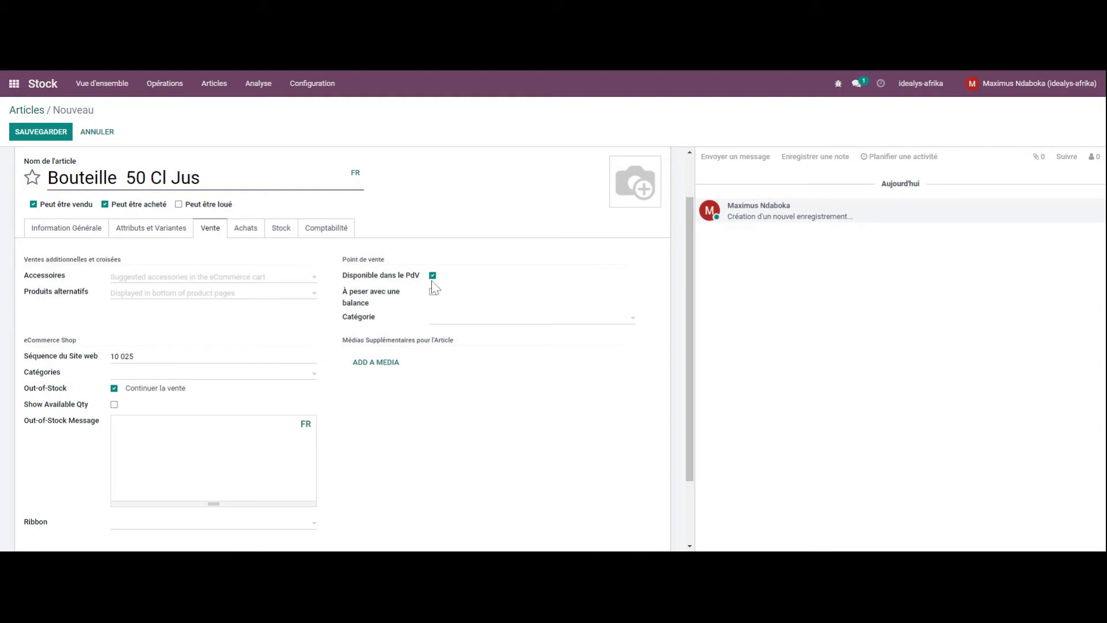
pyautogui.click(433, 276)
pyautogui.click(182, 349)
pyautogui.click(412, 386)
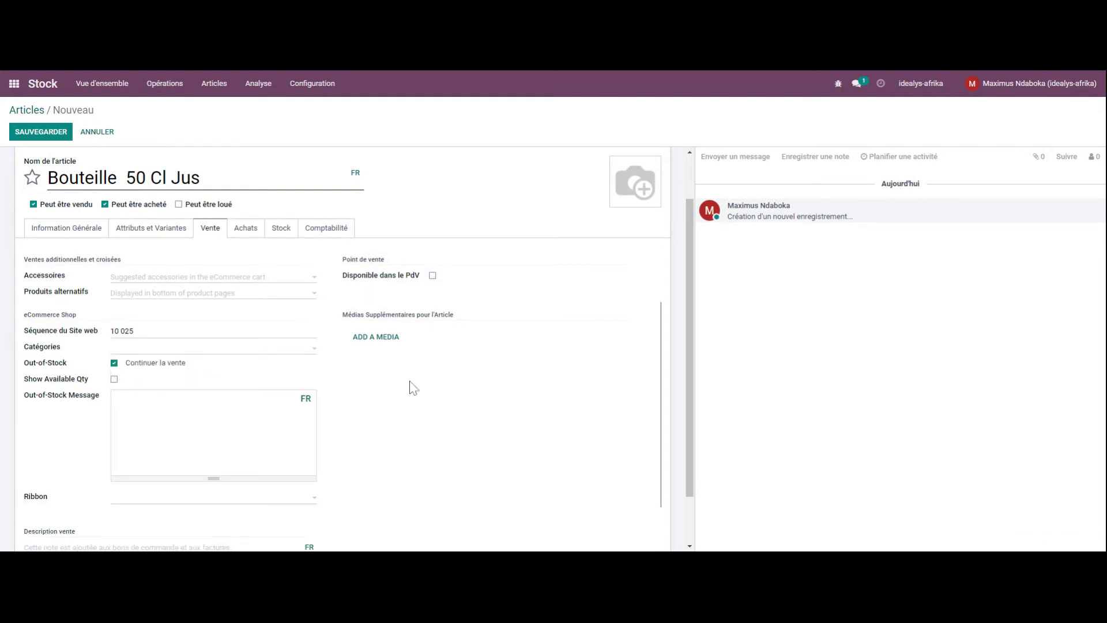
# Enable showing the available quantity and enter the out-of-stock message "Désolé, cet article n'est pas en stock"
pyautogui.click(115, 380)
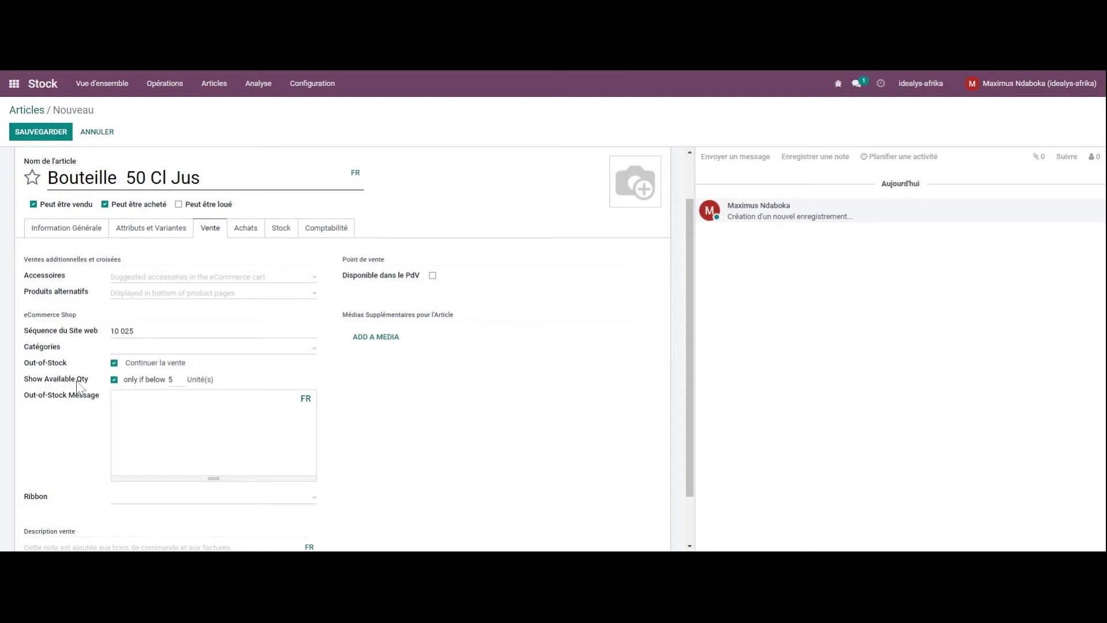
pyautogui.scroll(-1, 234, 386)
pyautogui.click(235, 386)
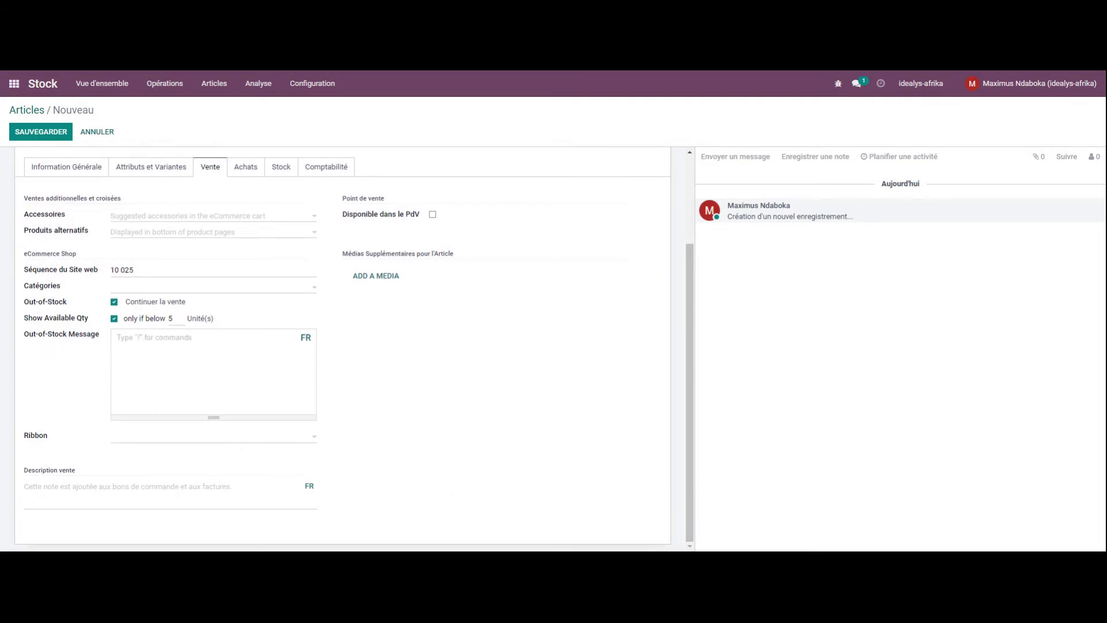
pyautogui.write('Dé')
pyautogui.scroll(3, 209, 437)
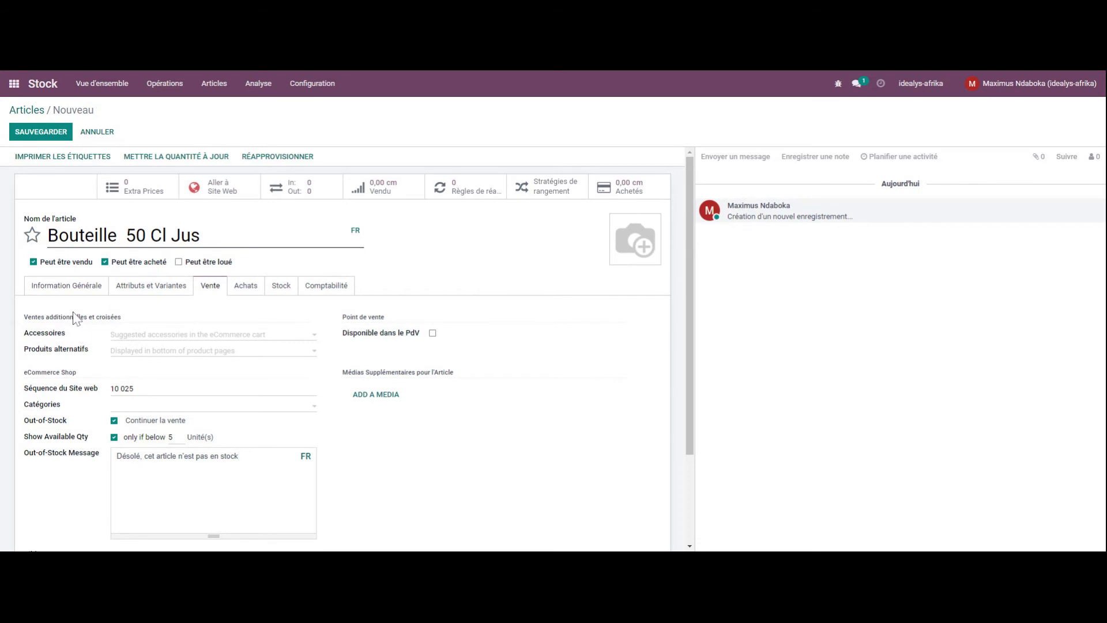
pyautogui.click(315, 339)
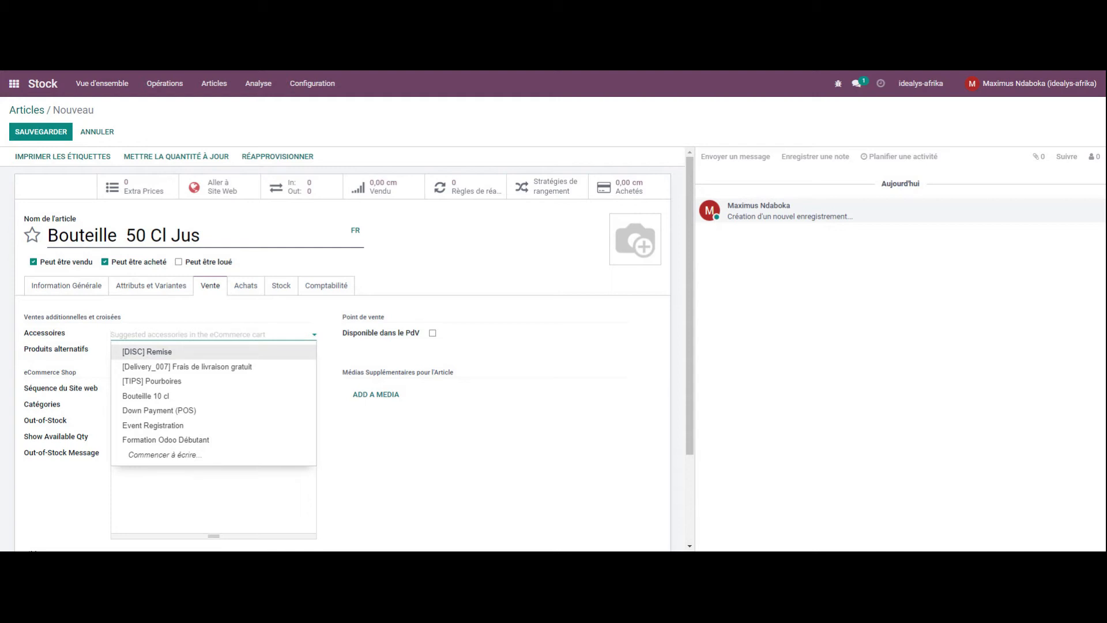
pyautogui.click(315, 338)
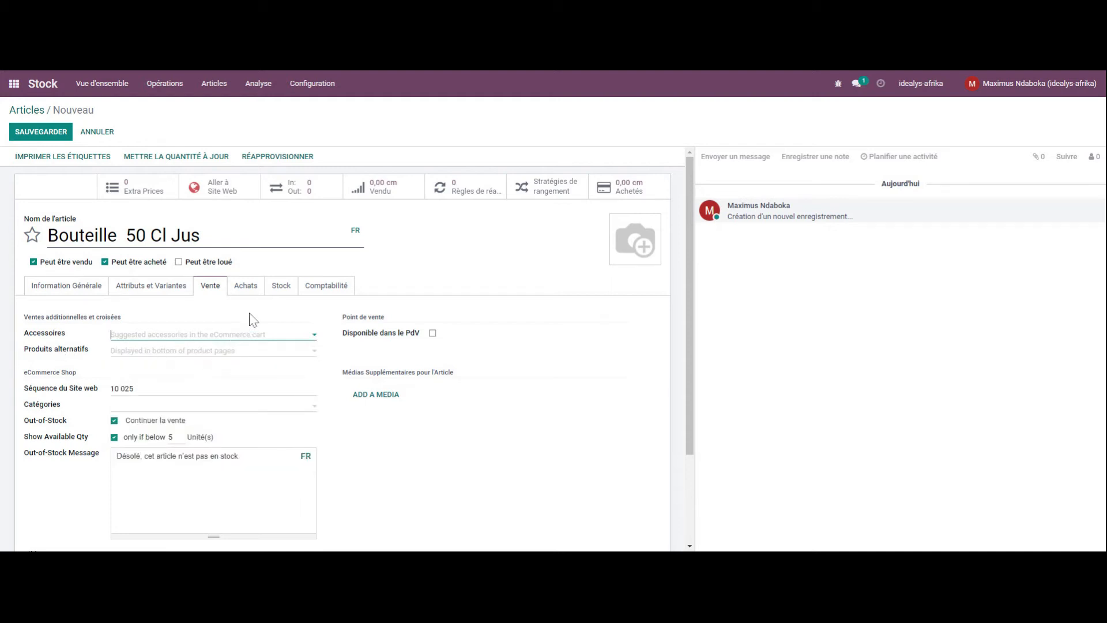
# Add a first supplier from the contact list to the article's purchase settings, with price 50 and a delivery lead time of 7 days
pyautogui.click(248, 290)
pyautogui.scroll(-1, 299, 412)
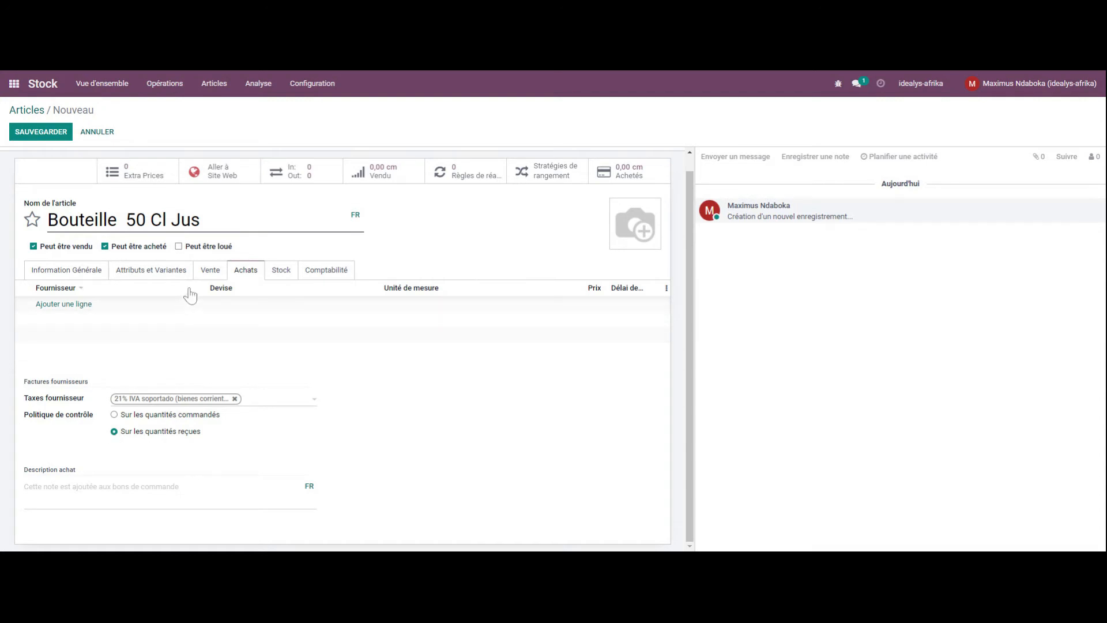
pyautogui.click(83, 306)
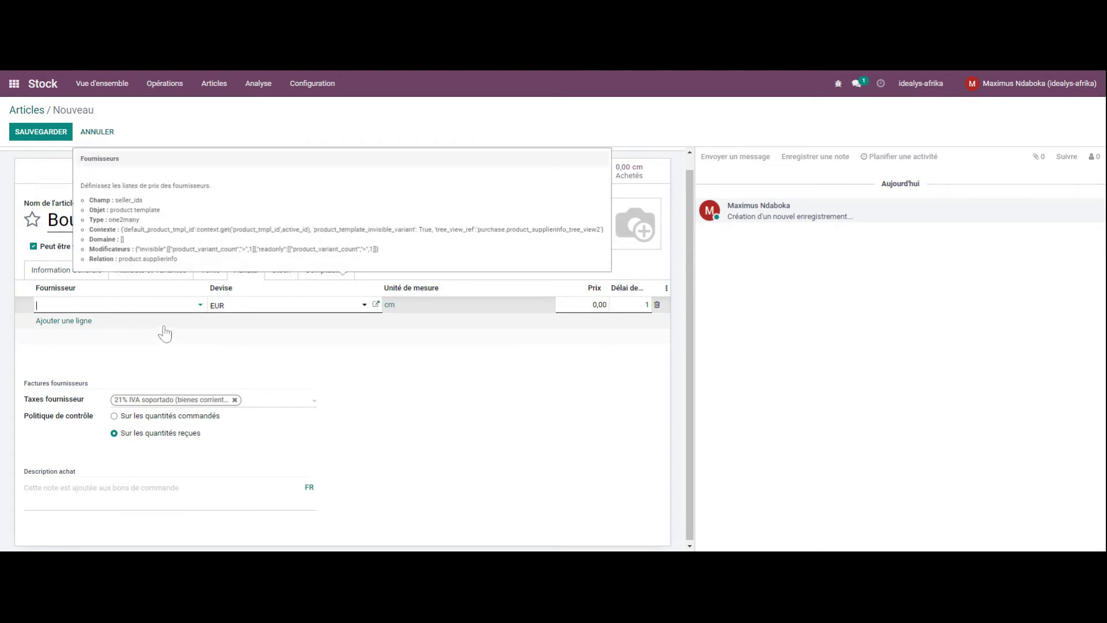
pyautogui.click(200, 306)
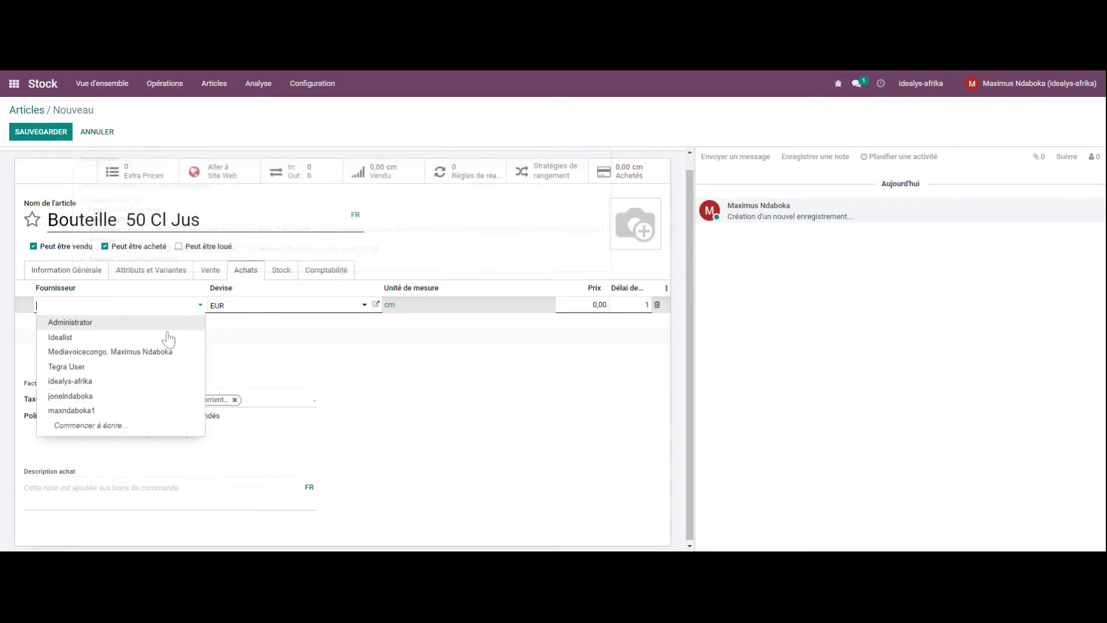
pyautogui.click(95, 396)
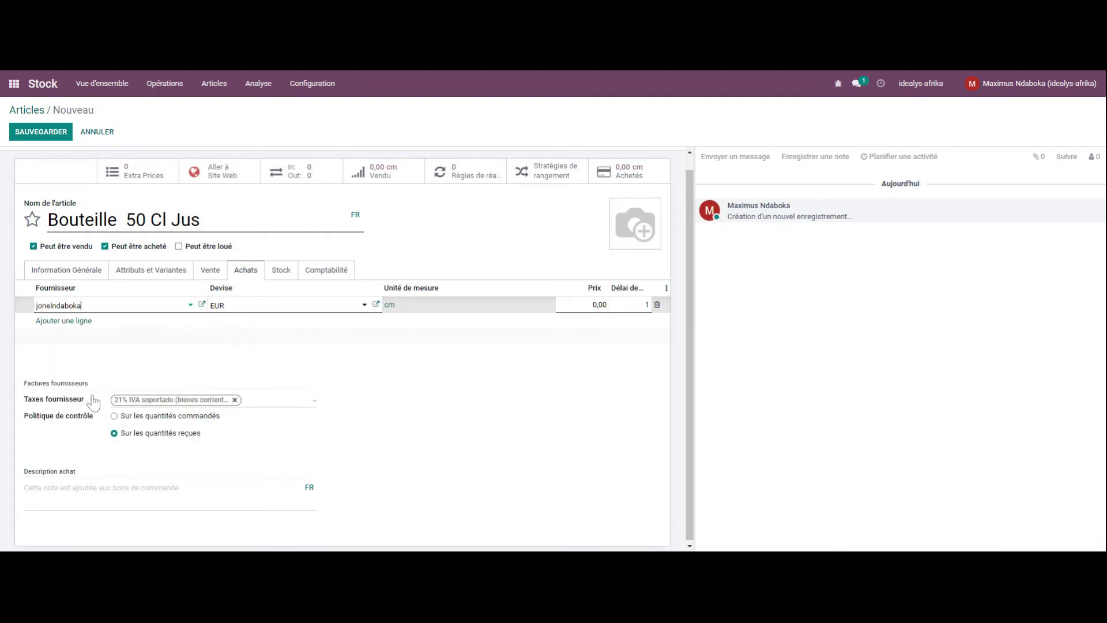
pyautogui.click(412, 313)
pyautogui.write('50')
pyautogui.click(613, 366)
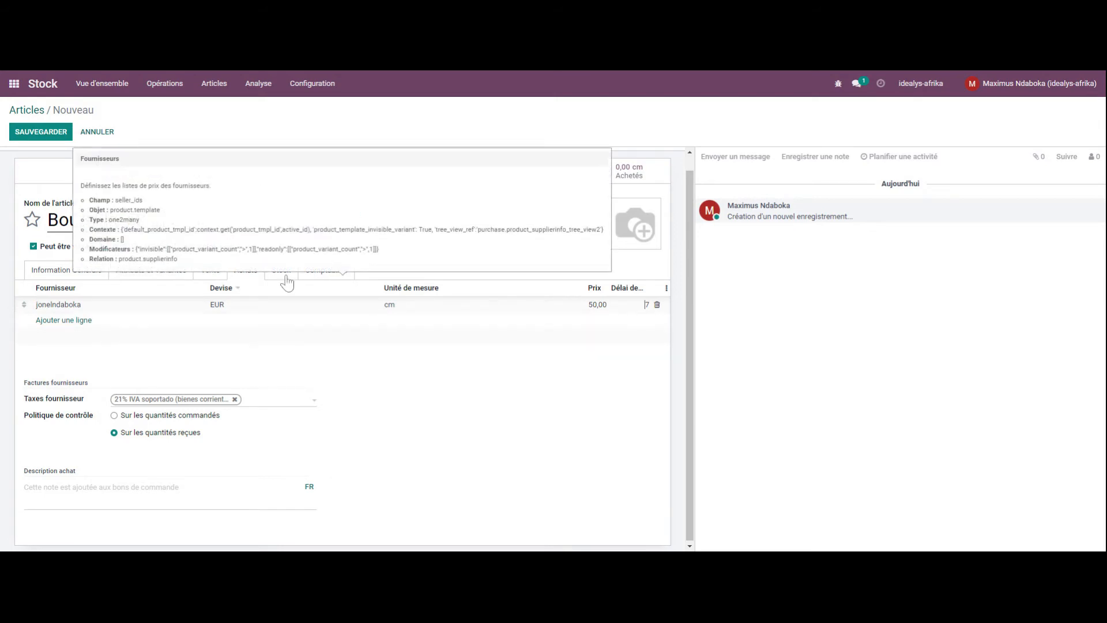
# Add the Mediavoicecongo contact as a second supplier with price 51 and a delivery lead time of 8 days
pyautogui.click(81, 326)
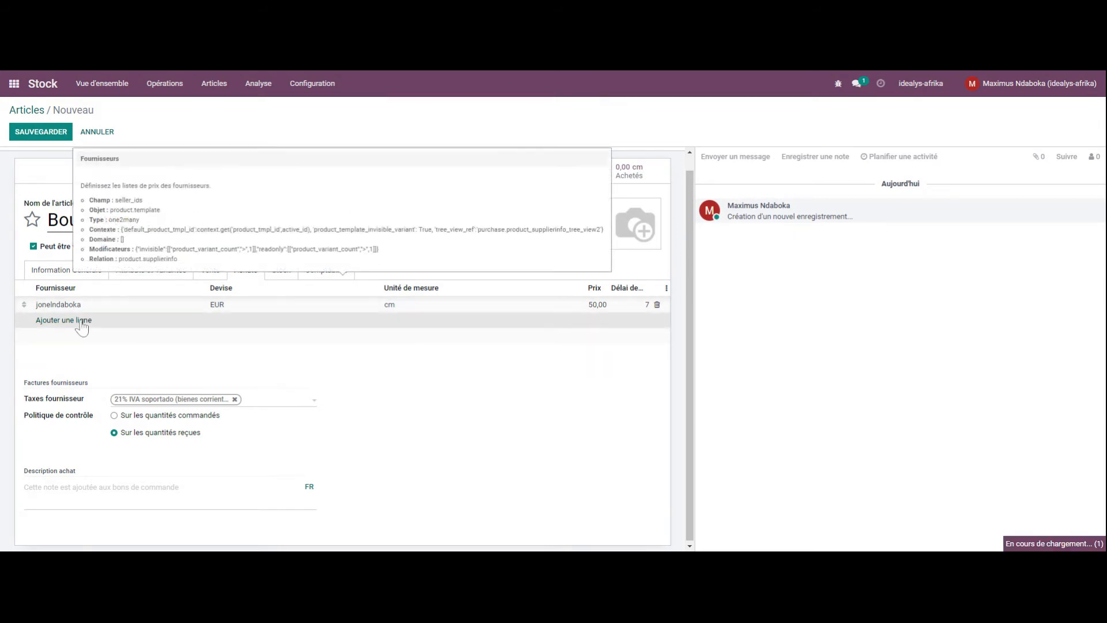
pyautogui.click(200, 321)
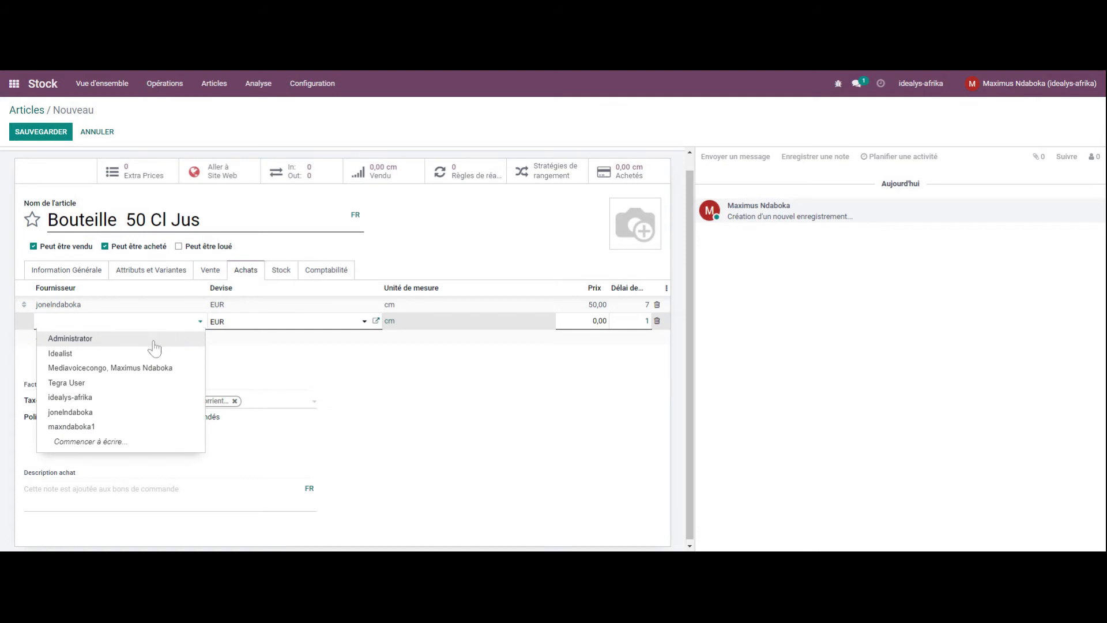
pyautogui.click(122, 370)
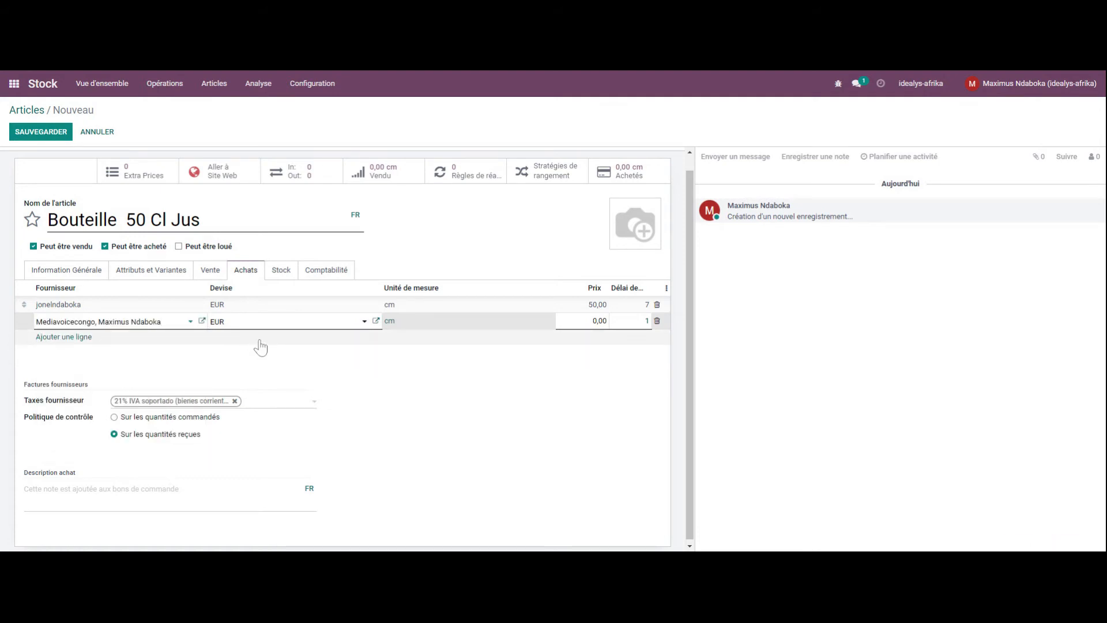
pyautogui.click(600, 321)
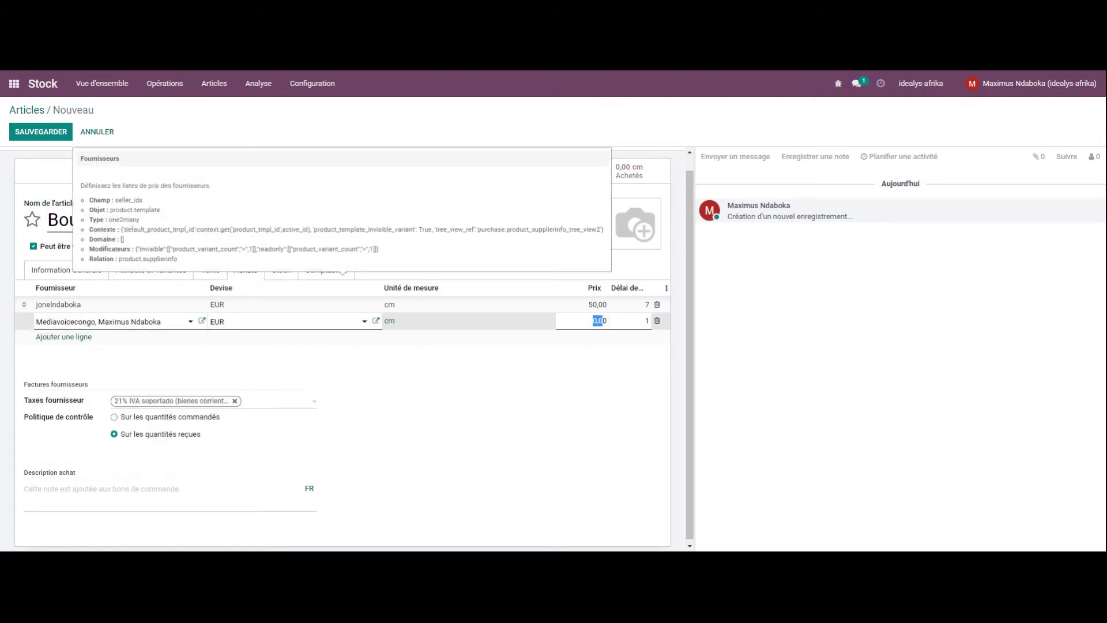
pyautogui.write('51')
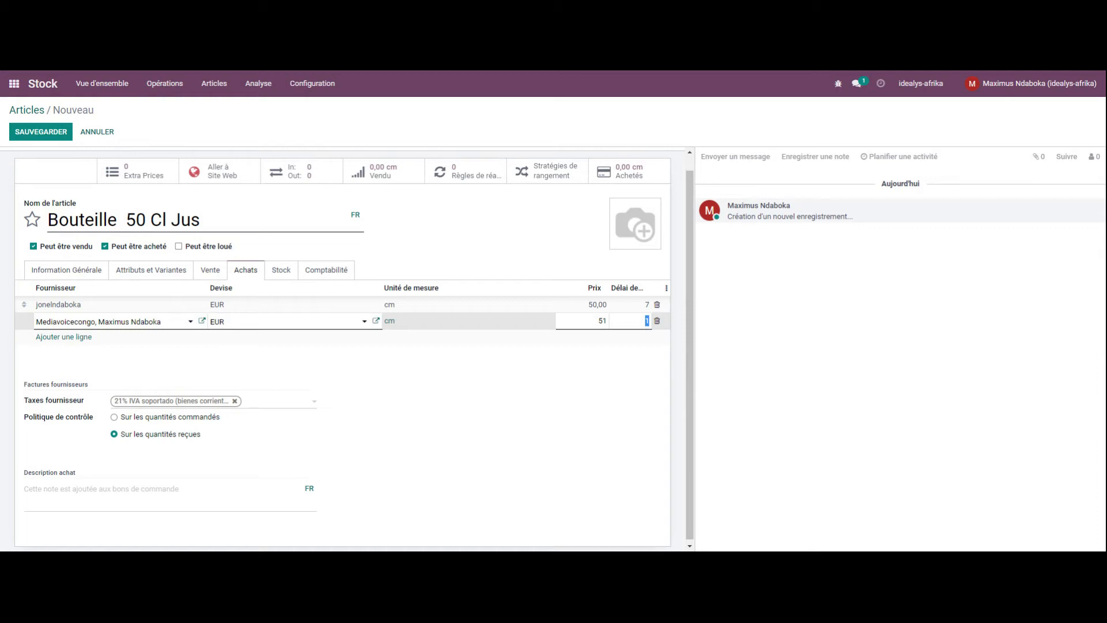
pyautogui.click(548, 375)
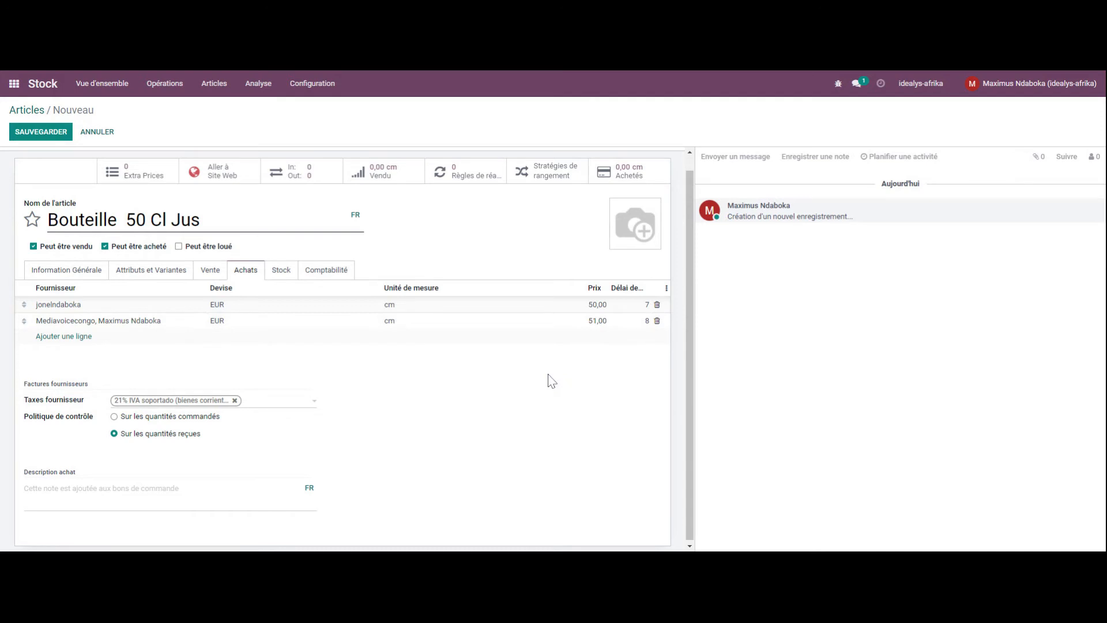
# Enable the resupply routes for warehouse # 2 and warehouse # 3 in the article's stock settings
pyautogui.click(290, 274)
pyautogui.scroll(-1, 303, 391)
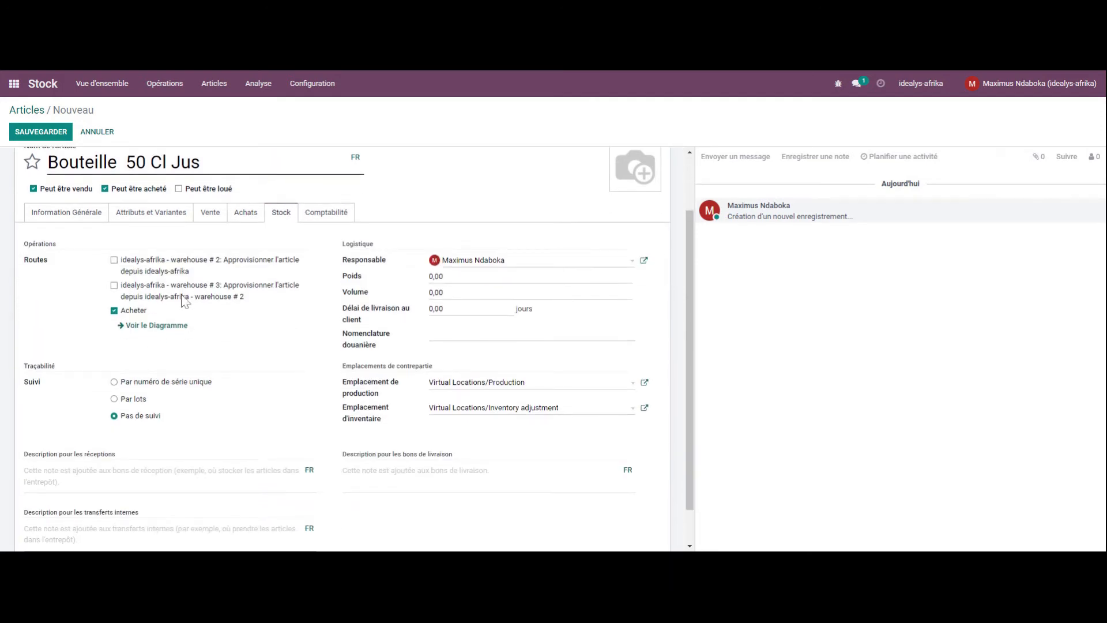
pyautogui.click(114, 260)
pyautogui.click(114, 285)
# Set the article's weight to 20 and its customer delivery lead time to 7 days
pyautogui.click(444, 276)
pyautogui.doubleClick(438, 277)
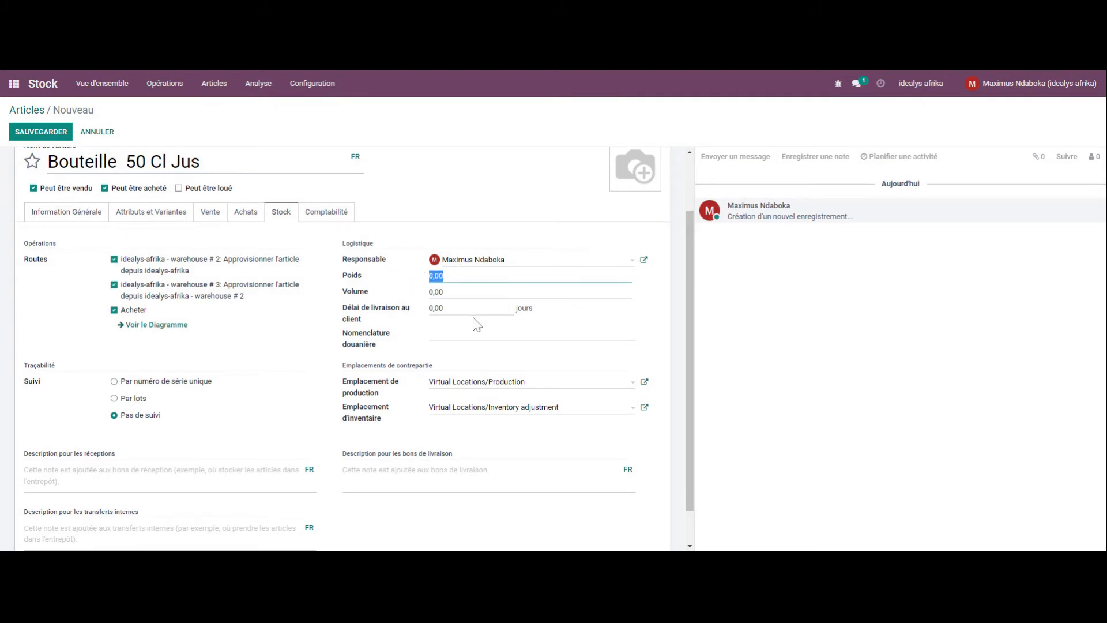
pyautogui.scroll(-1, 477, 325)
pyautogui.write('20')
pyautogui.press('Tab')
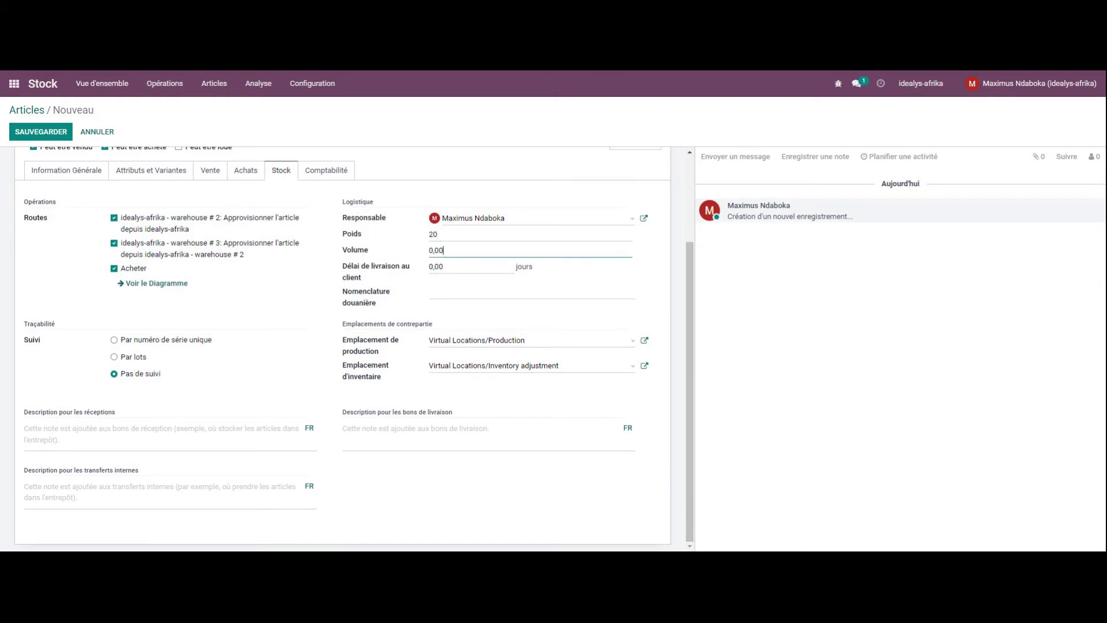
pyautogui.press('Tab')
pyautogui.write('7')
pyautogui.click(436, 250)
# Set the article's traceability to tracking by lots without an expiration date, and open its accounting settings
pyautogui.click(114, 357)
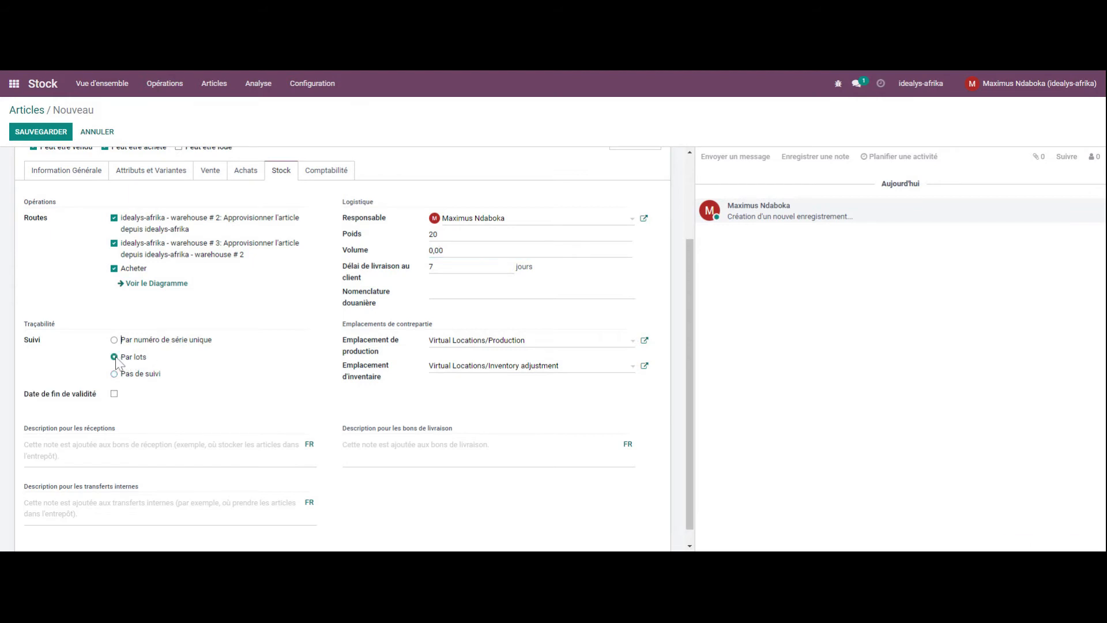
pyautogui.click(116, 395)
pyautogui.click(115, 394)
pyautogui.scroll(-1, 461, 372)
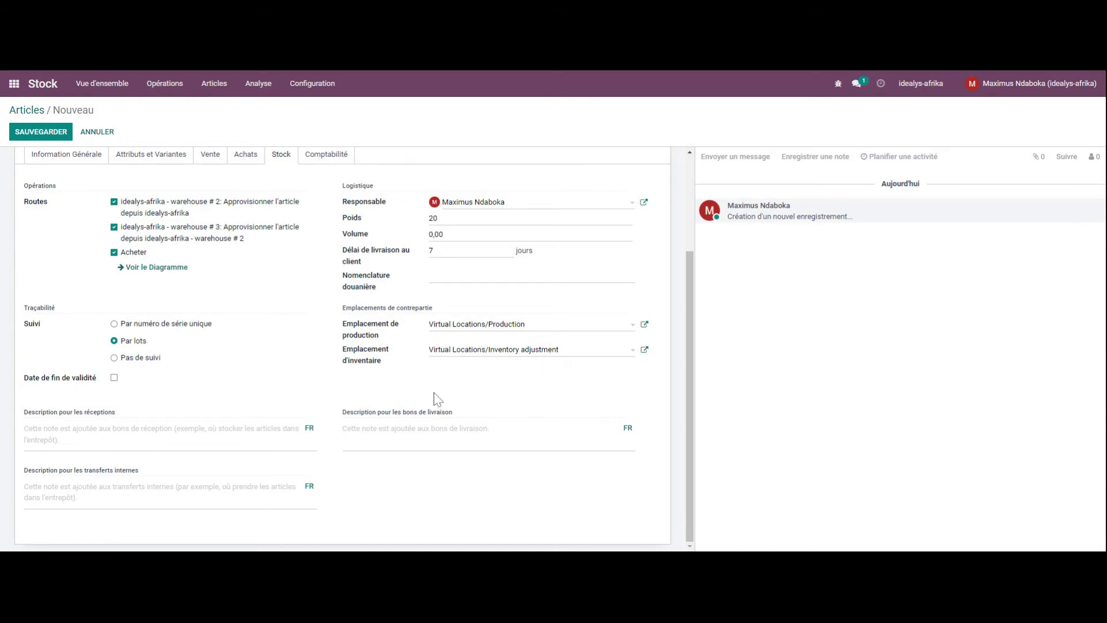
pyautogui.scroll(3, 404, 401)
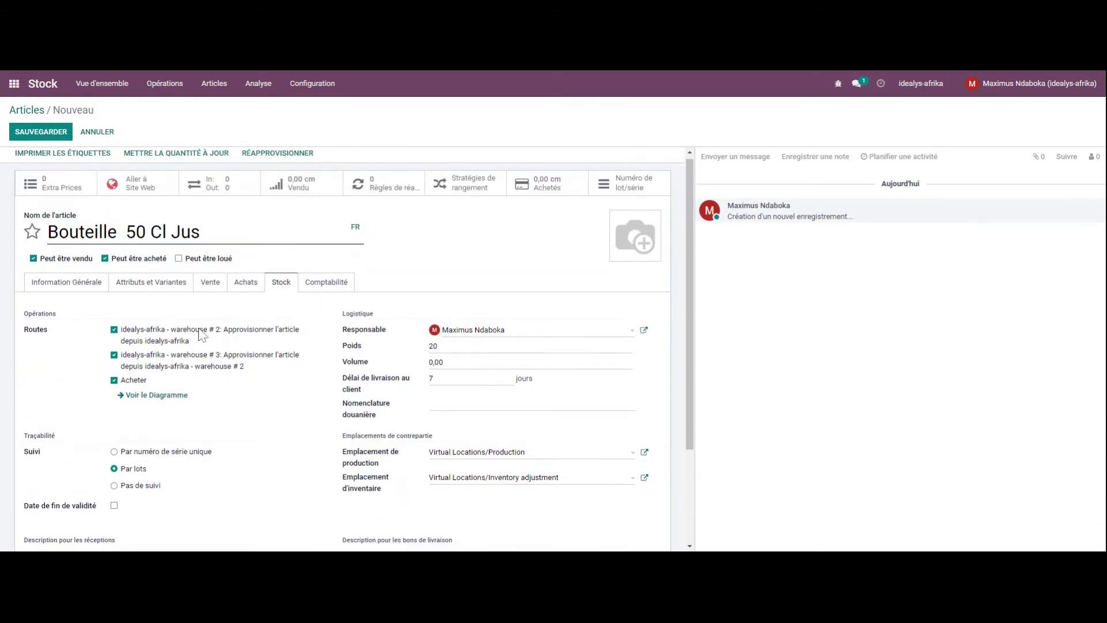
pyautogui.scroll(-2, 200, 334)
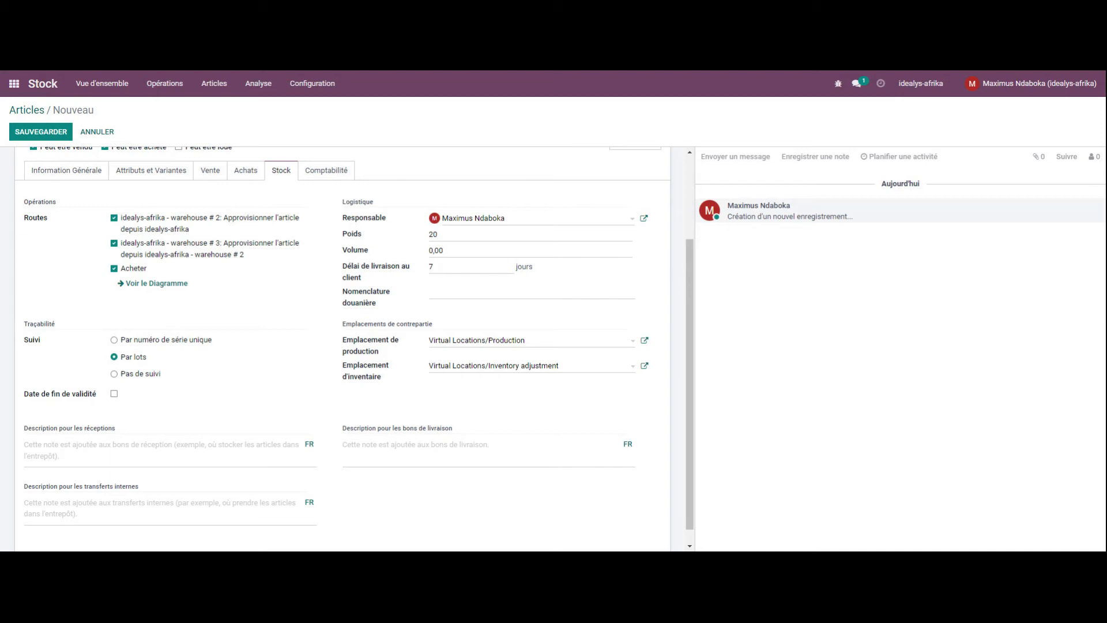
pyautogui.click(338, 171)
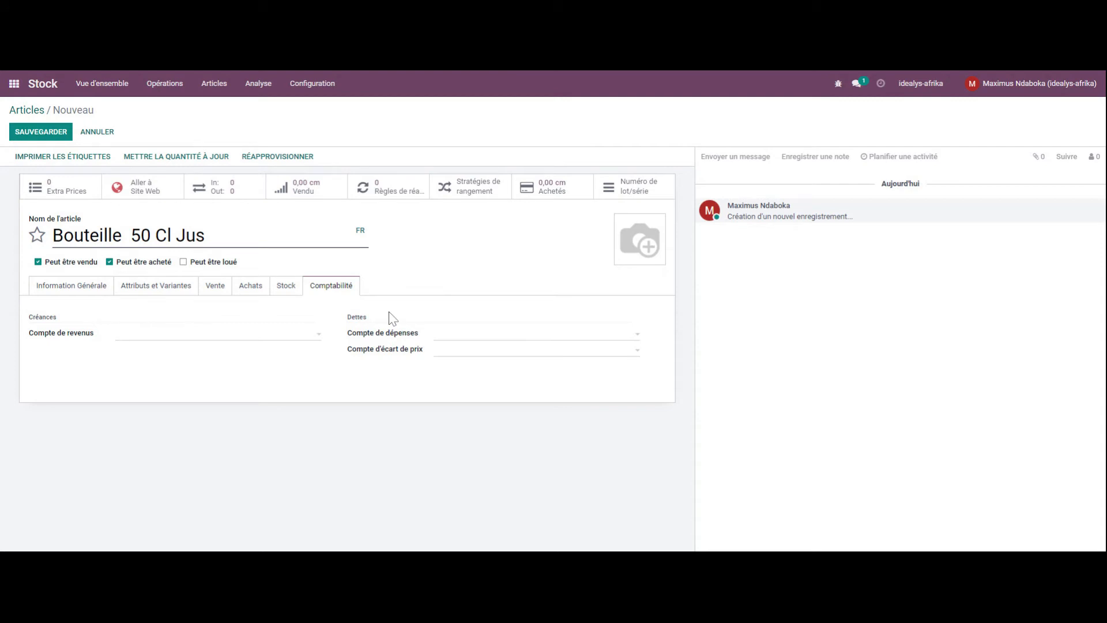
# Set the article's income account to 103000, its expense account to 104000 and its price difference account to 104400
pyautogui.click(317, 339)
pyautogui.click(225, 396)
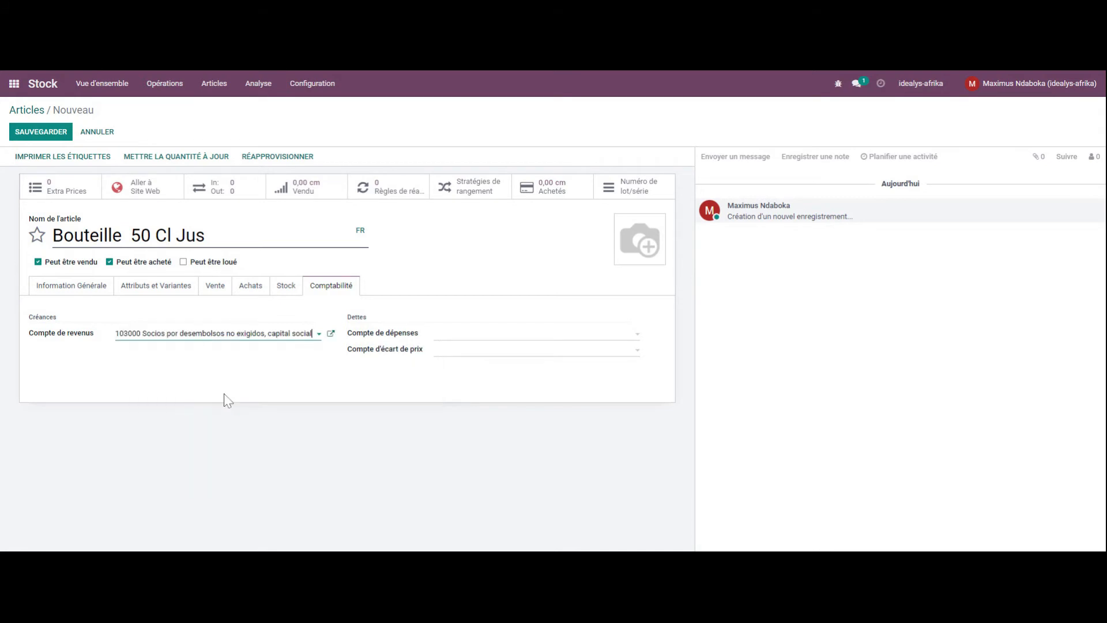
pyautogui.click(633, 343)
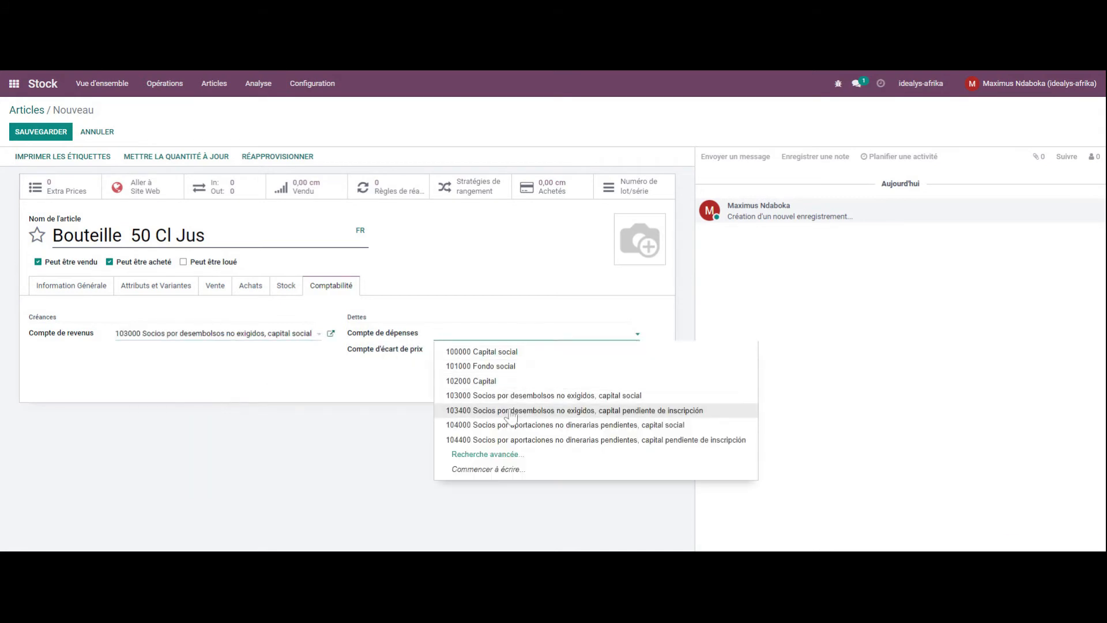
pyautogui.click(503, 427)
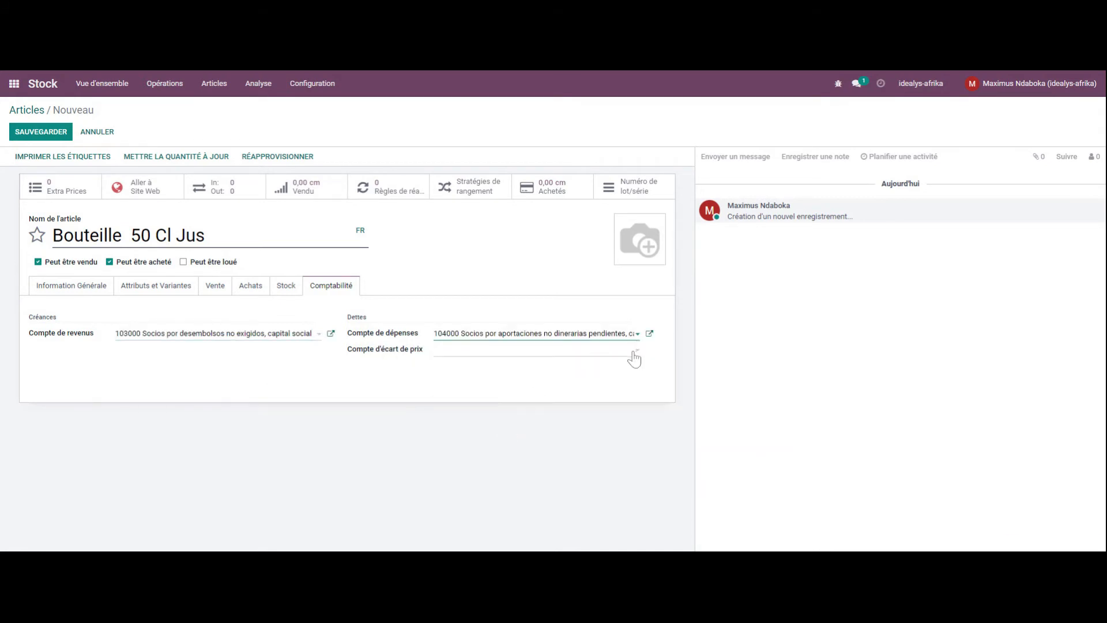
pyautogui.click(634, 352)
pyautogui.click(523, 456)
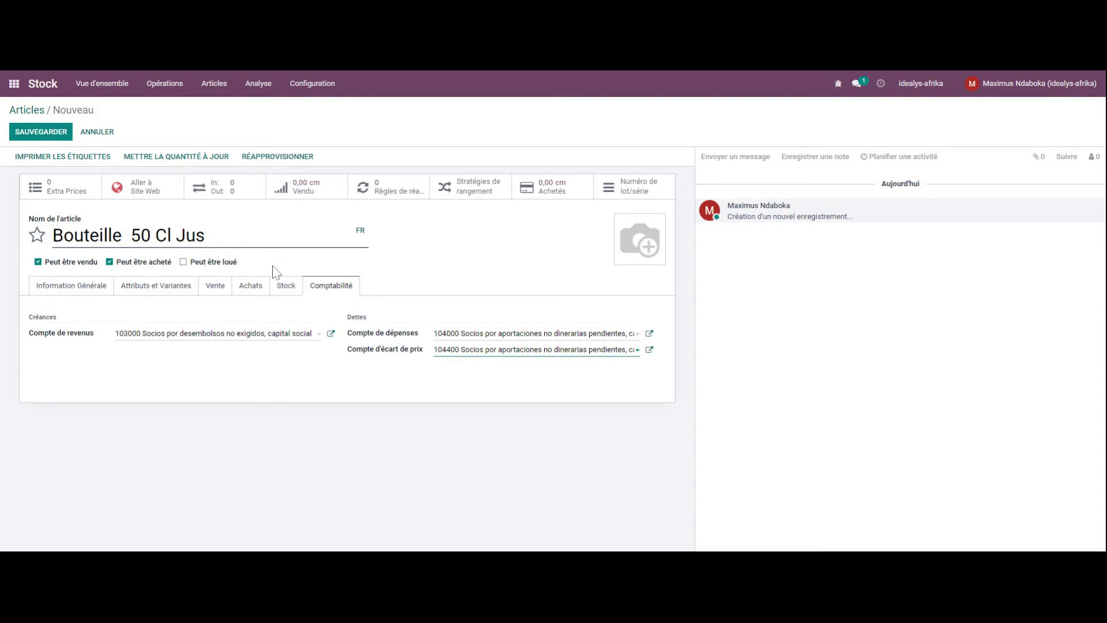
# Try to save the new article Bouteille 50 Cl Jus with its accounting settings
pyautogui.moveTo(640, 246)
pyautogui.click(624, 224)
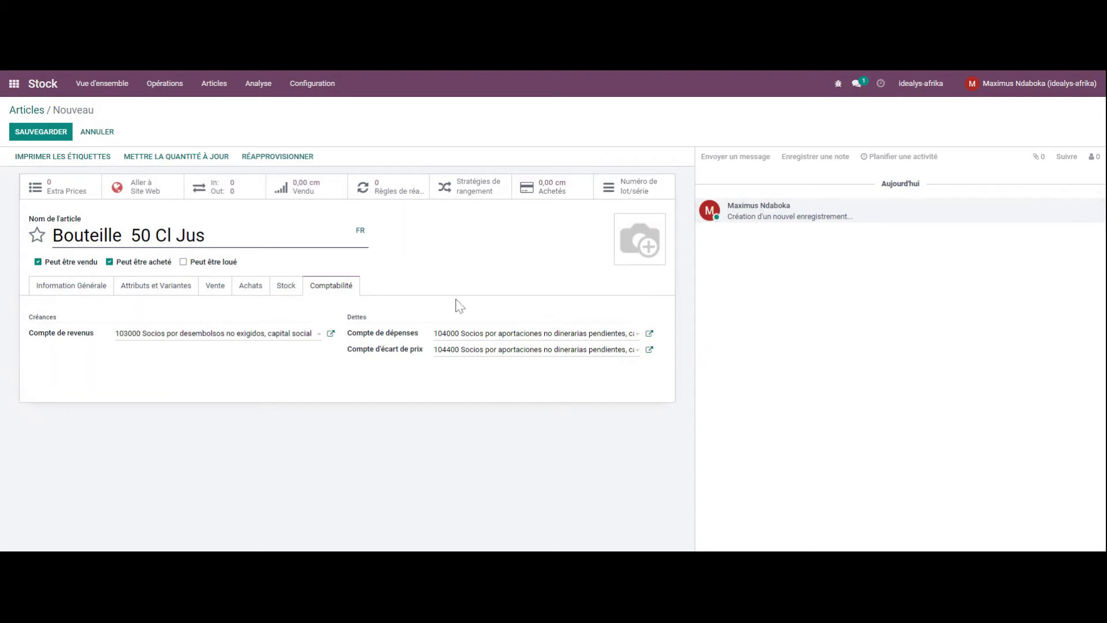
pyautogui.click(41, 134)
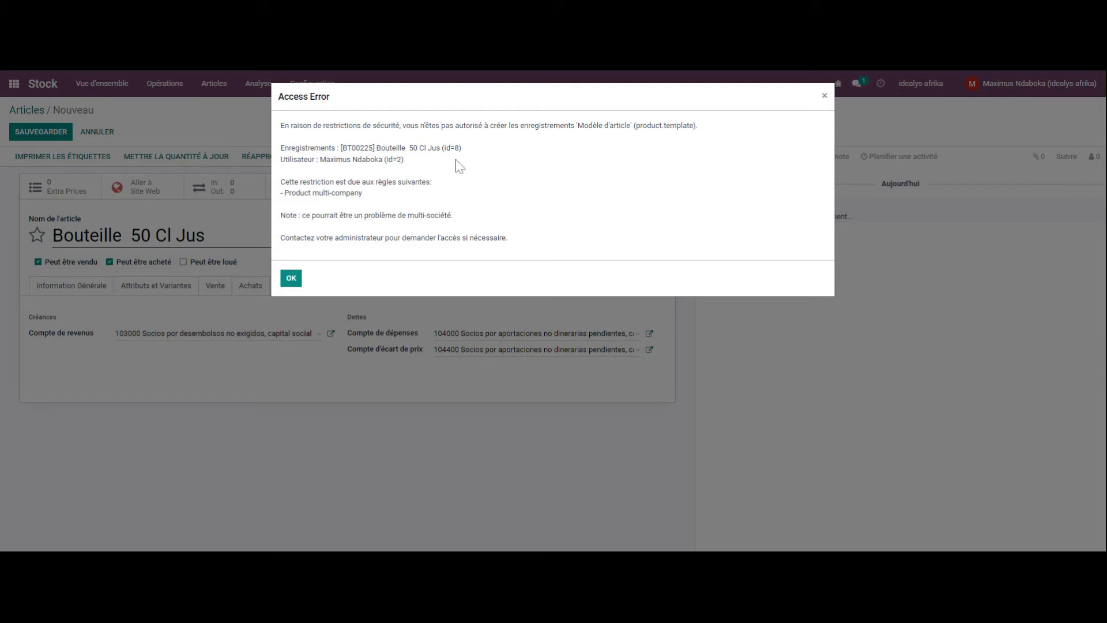
pyautogui.click(291, 278)
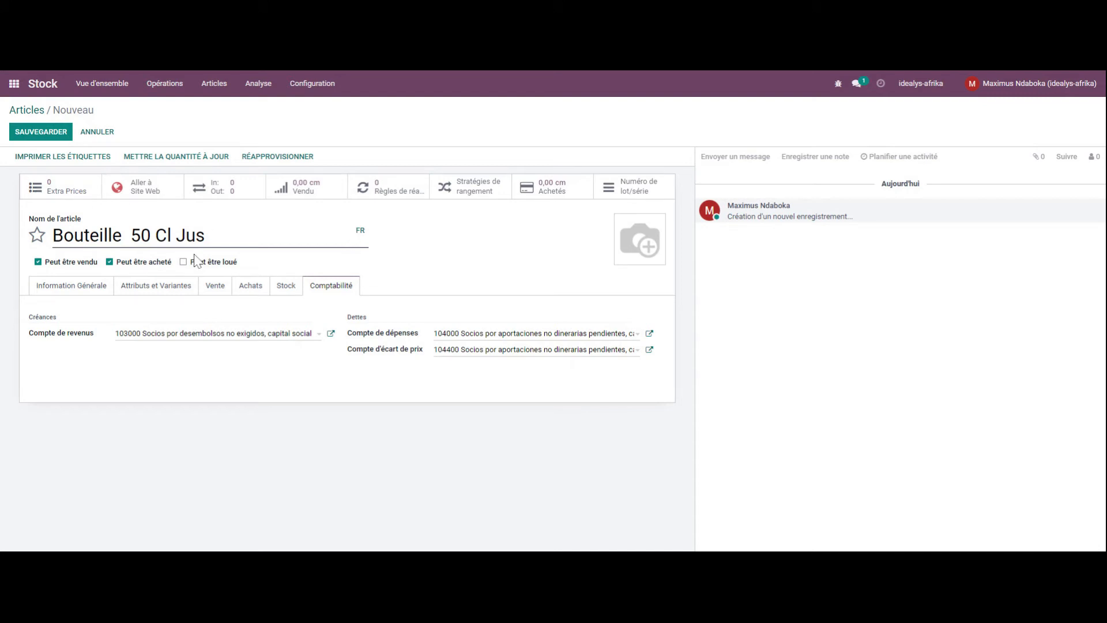
# Make the article purchasable but not sellable, and try to save it again
pyautogui.click(110, 263)
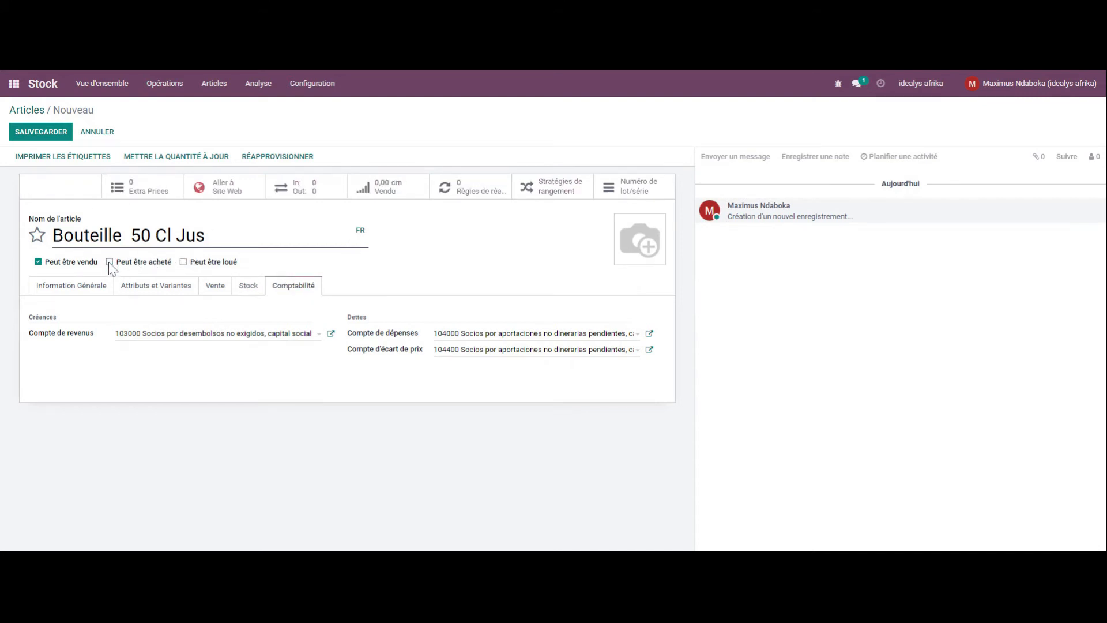
pyautogui.click(109, 263)
pyautogui.click(38, 262)
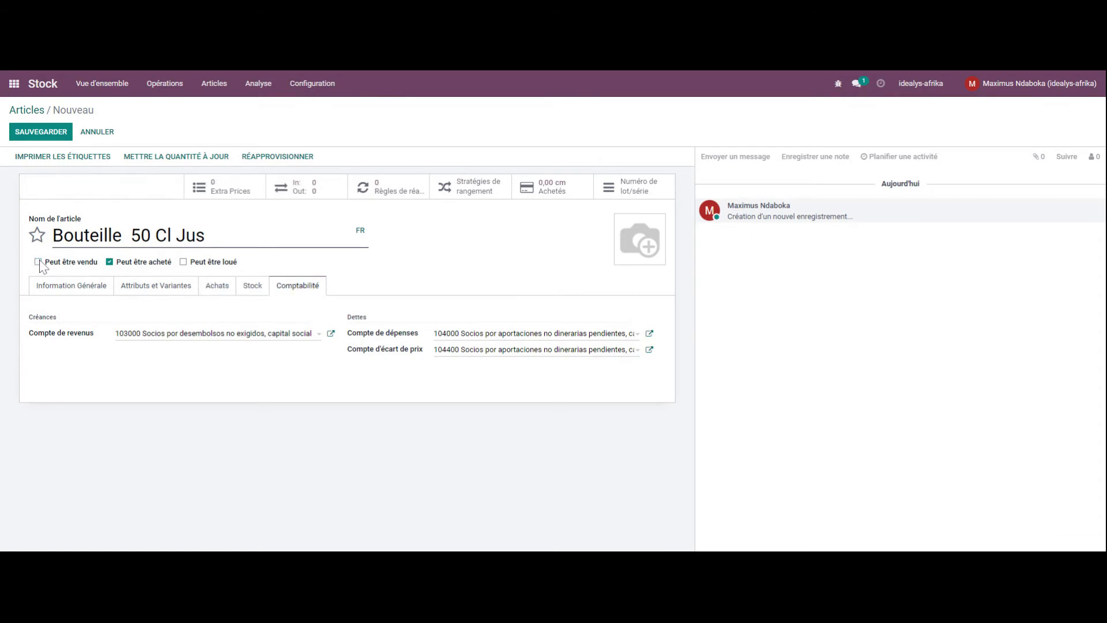
pyautogui.click(57, 131)
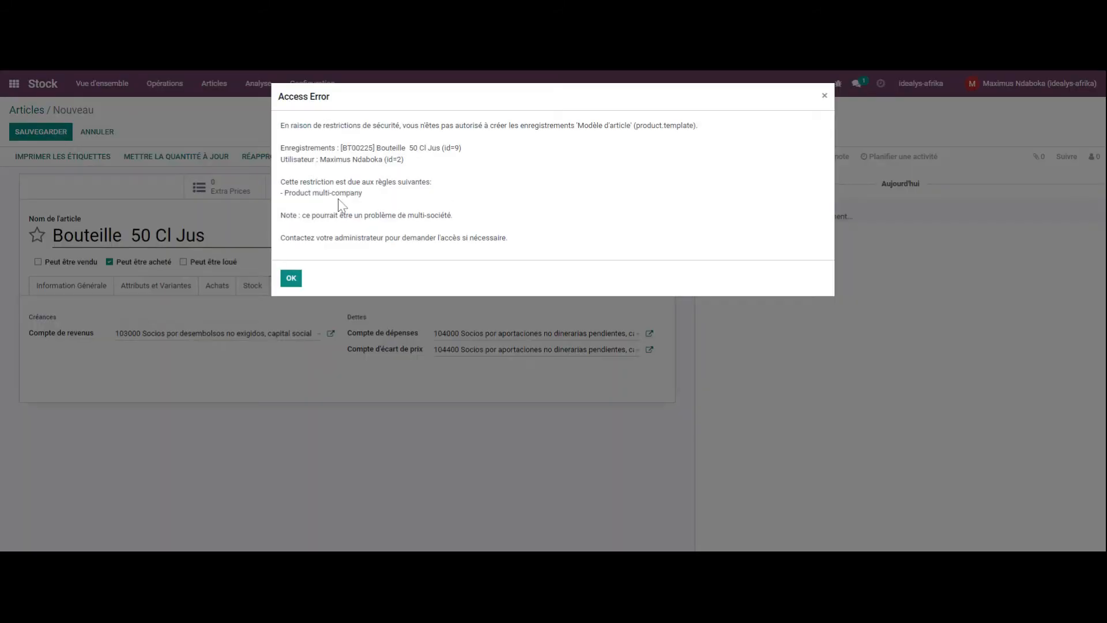
pyautogui.moveTo(316, 215); pyautogui.dragTo(444, 215)
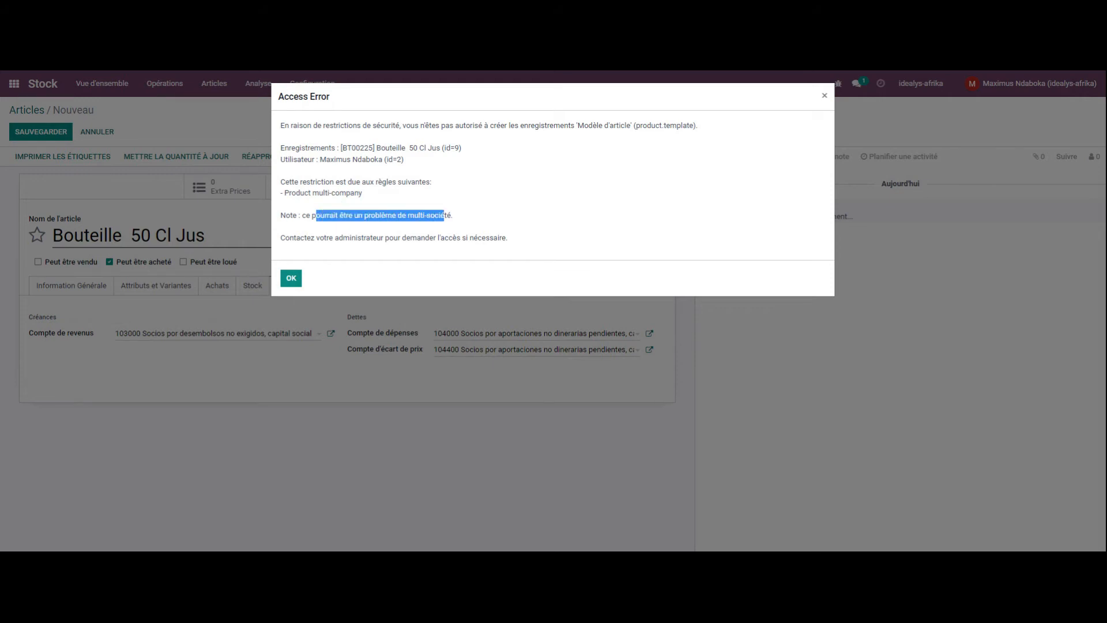
pyautogui.click(291, 278)
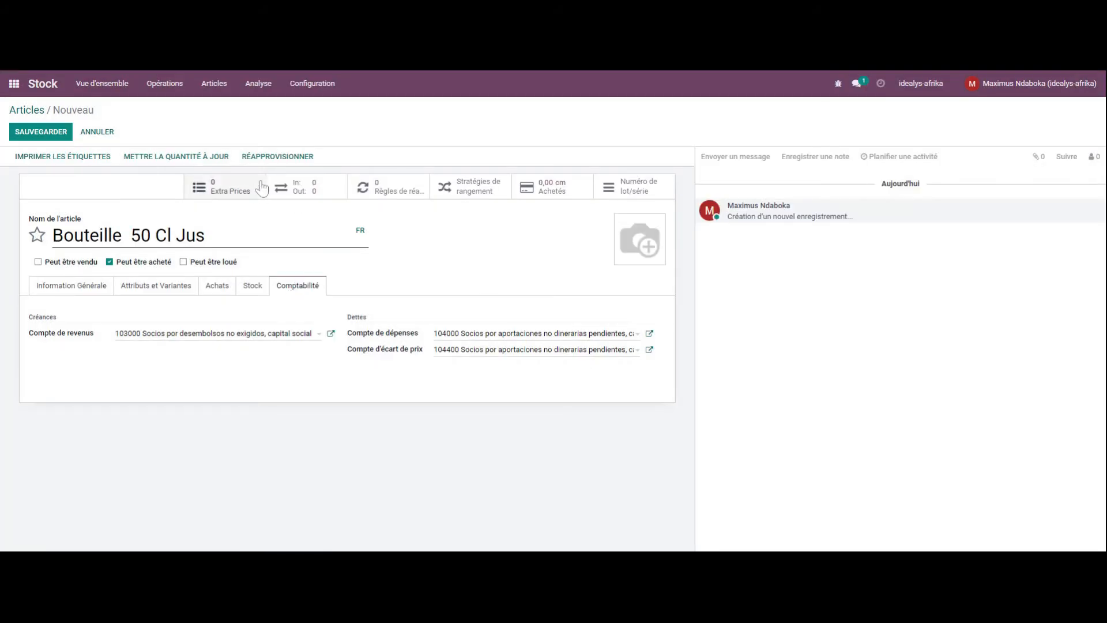
# Try to leave the unsaved article for the Stock configuration settings
pyautogui.click(310, 86)
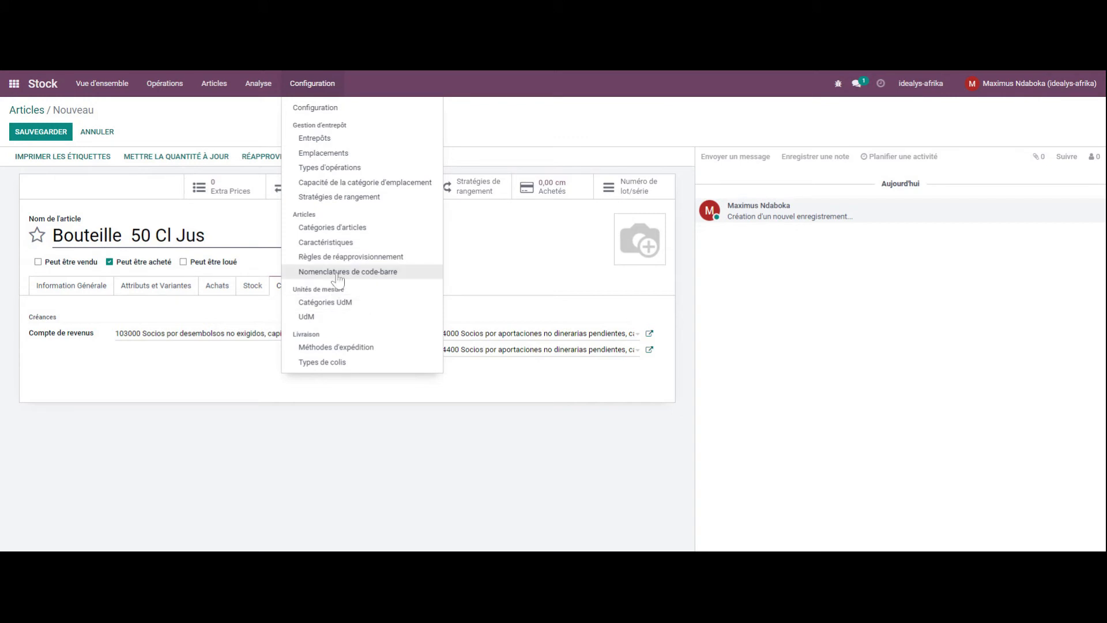
pyautogui.click(333, 110)
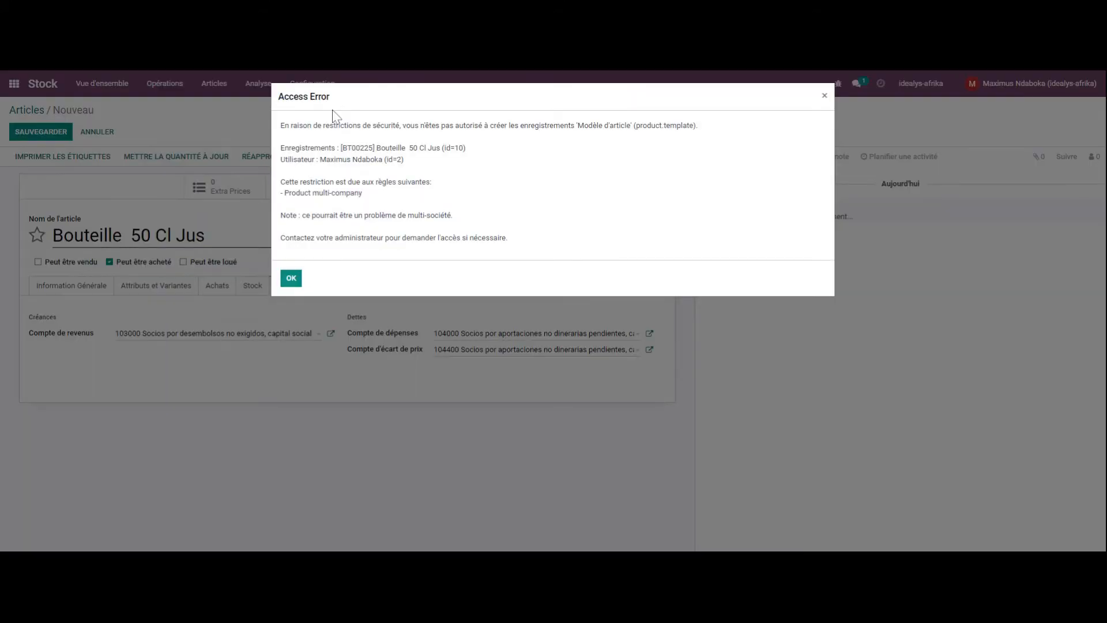
pyautogui.click(291, 278)
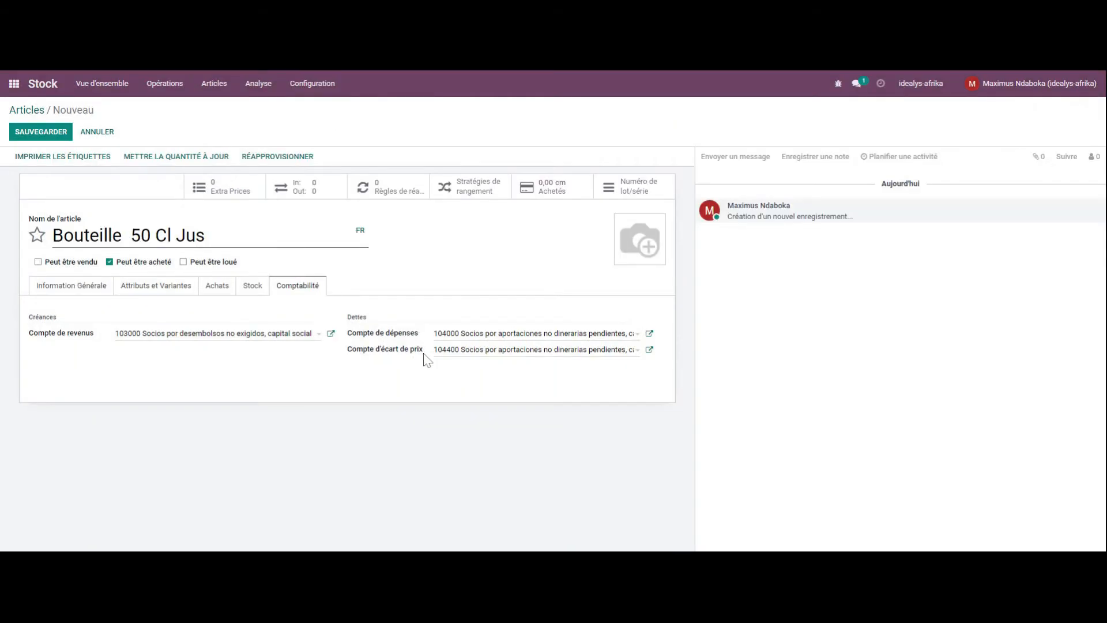
# Review the article's stock settings, attributes and variants, and general information, including its assigned company
pyautogui.click(254, 288)
pyautogui.scroll(-2, 264, 312)
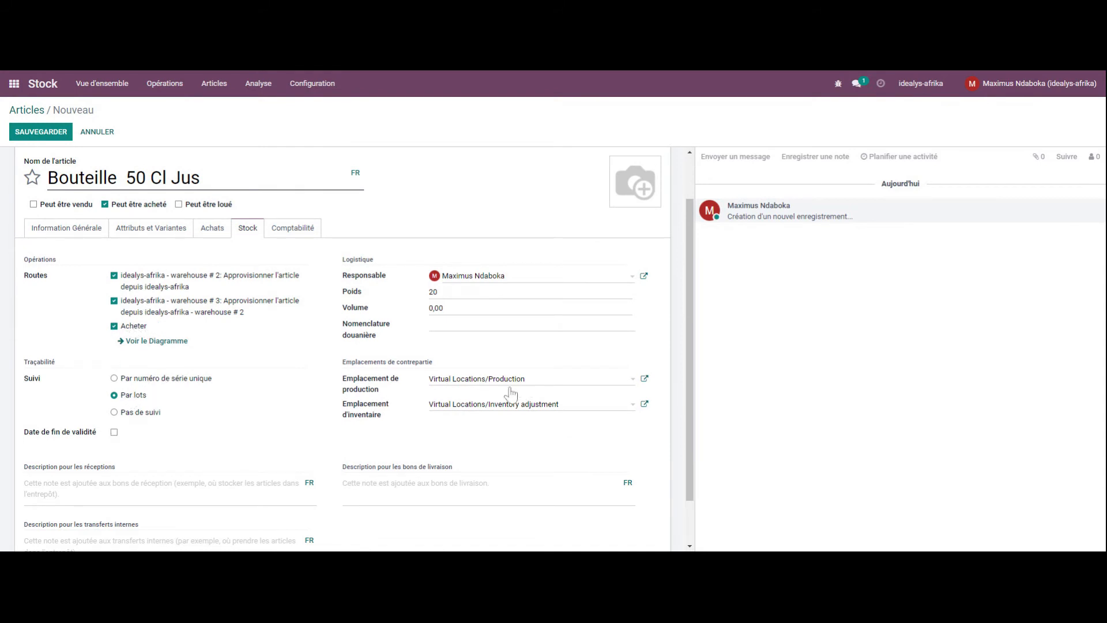
pyautogui.click(151, 229)
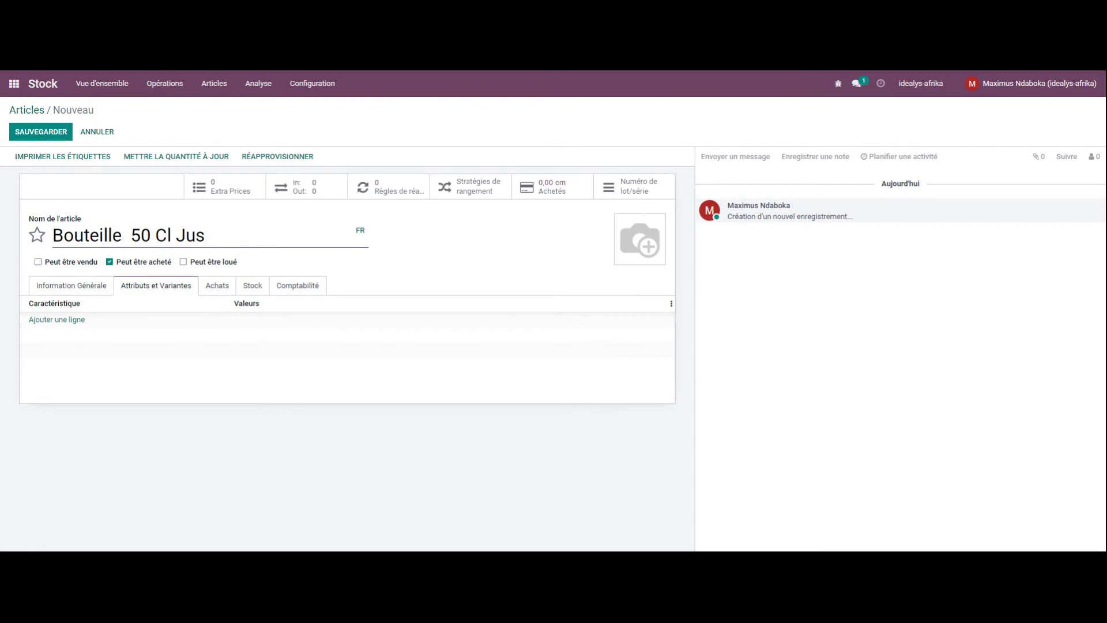
pyautogui.click(64, 286)
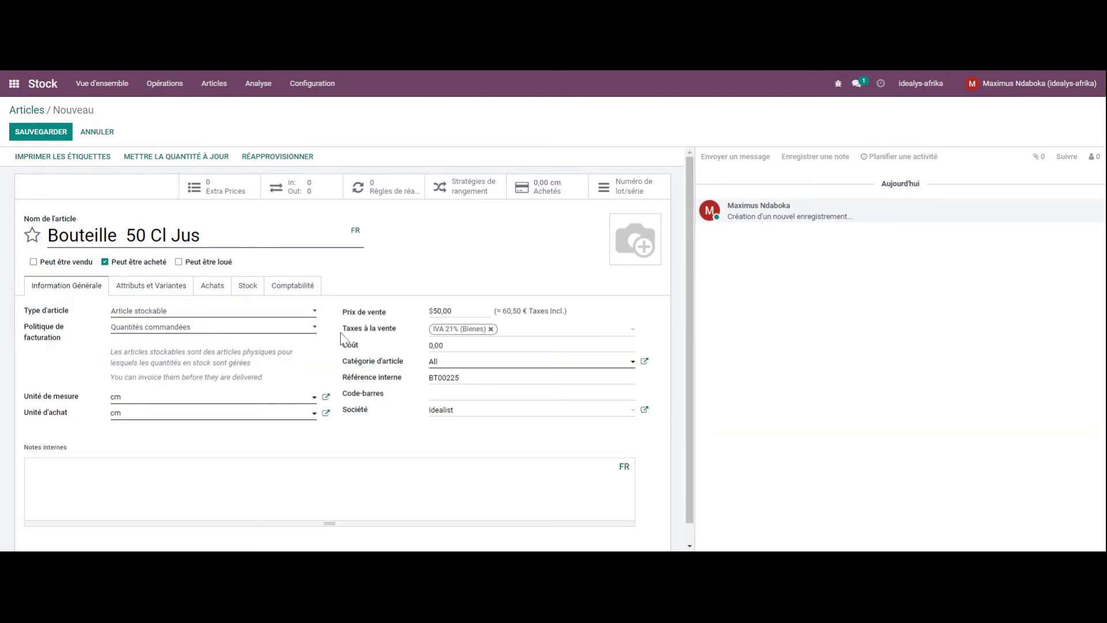
pyautogui.scroll(-1, 156, 409)
pyautogui.scroll(1, 276, 352)
# Retry saving the article and read the access restriction details and administrator advice before closing them
pyautogui.click(17, 134)
pyautogui.moveTo(281, 125); pyautogui.dragTo(479, 153)
pyautogui.click(469, 173)
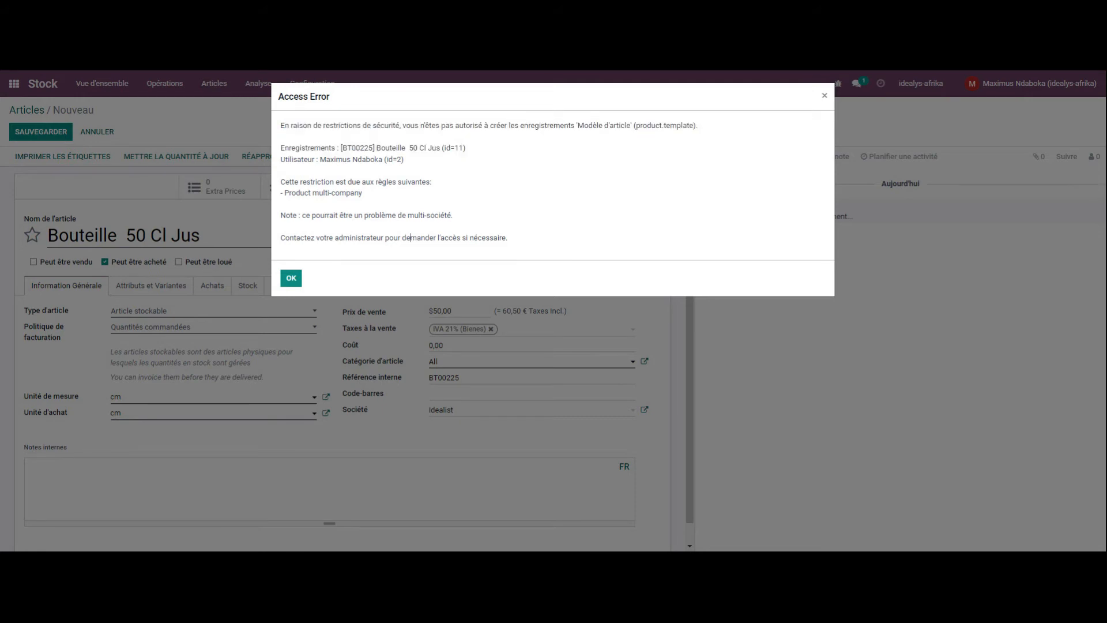
pyautogui.moveTo(293, 125); pyautogui.dragTo(452, 149)
pyautogui.click(400, 238)
pyautogui.moveTo(295, 238); pyautogui.dragTo(497, 237)
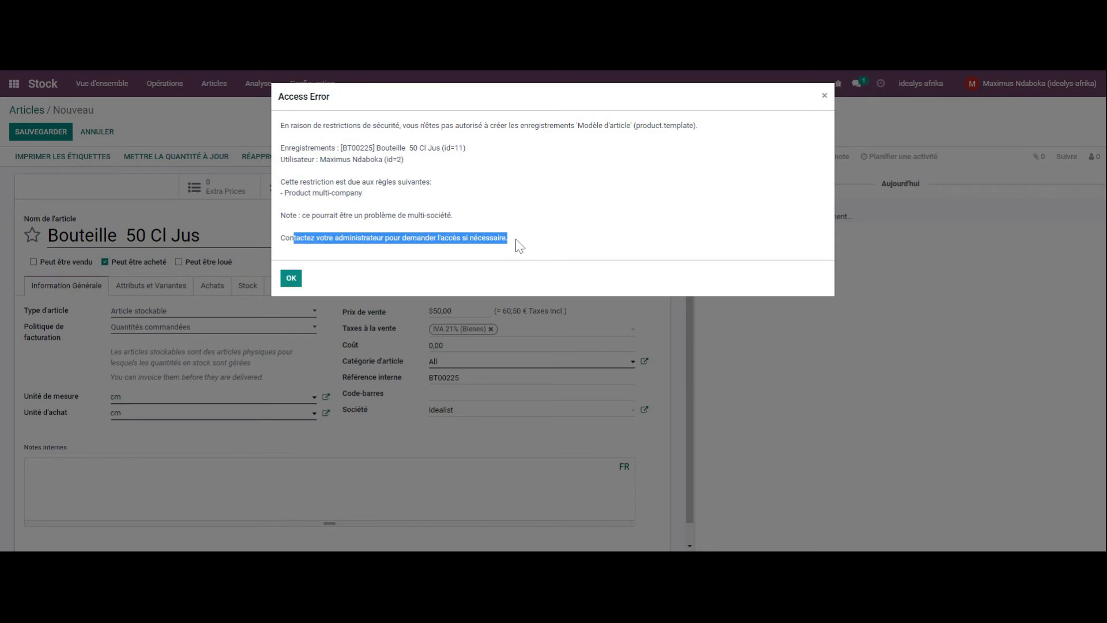
pyautogui.click(291, 278)
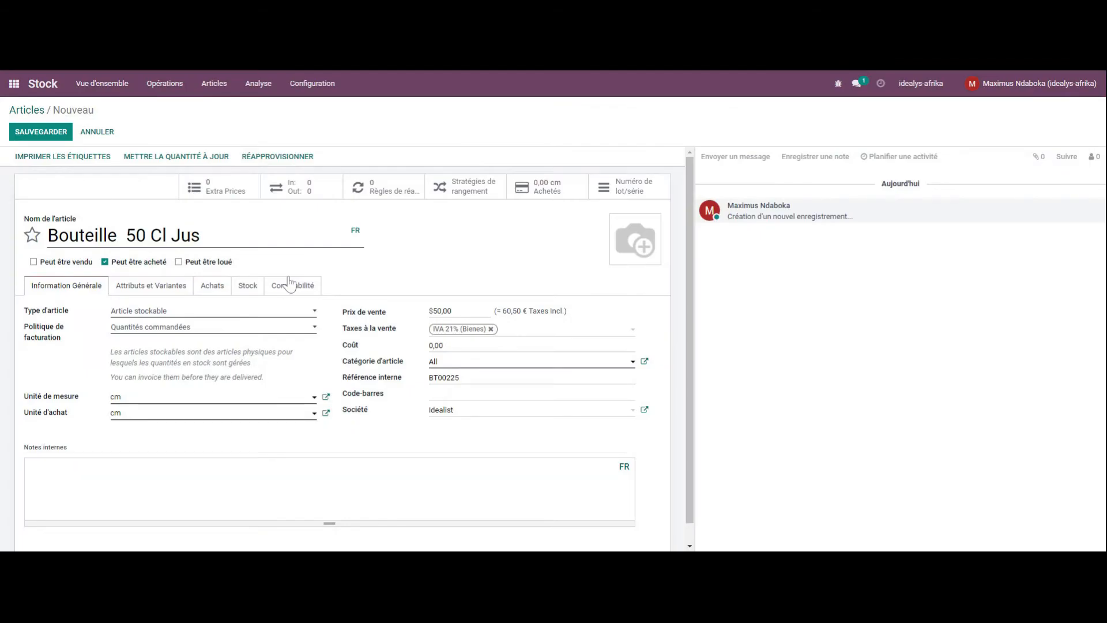
# Discard the new article and open the general settings from the Stock configuration
pyautogui.click(105, 132)
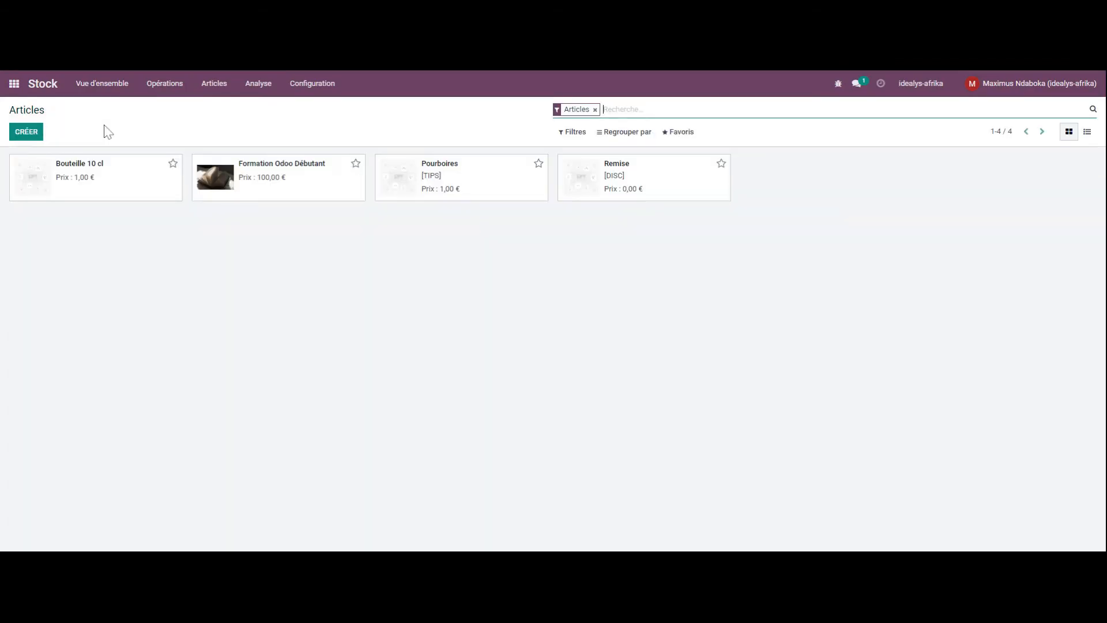
pyautogui.click(302, 84)
pyautogui.click(306, 107)
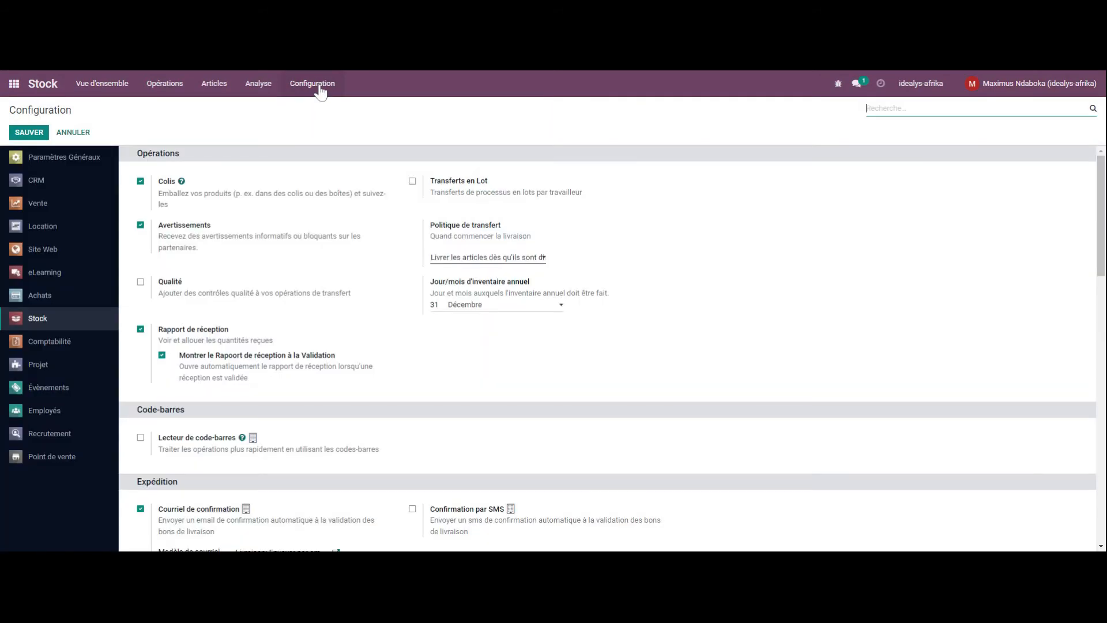
pyautogui.click(65, 157)
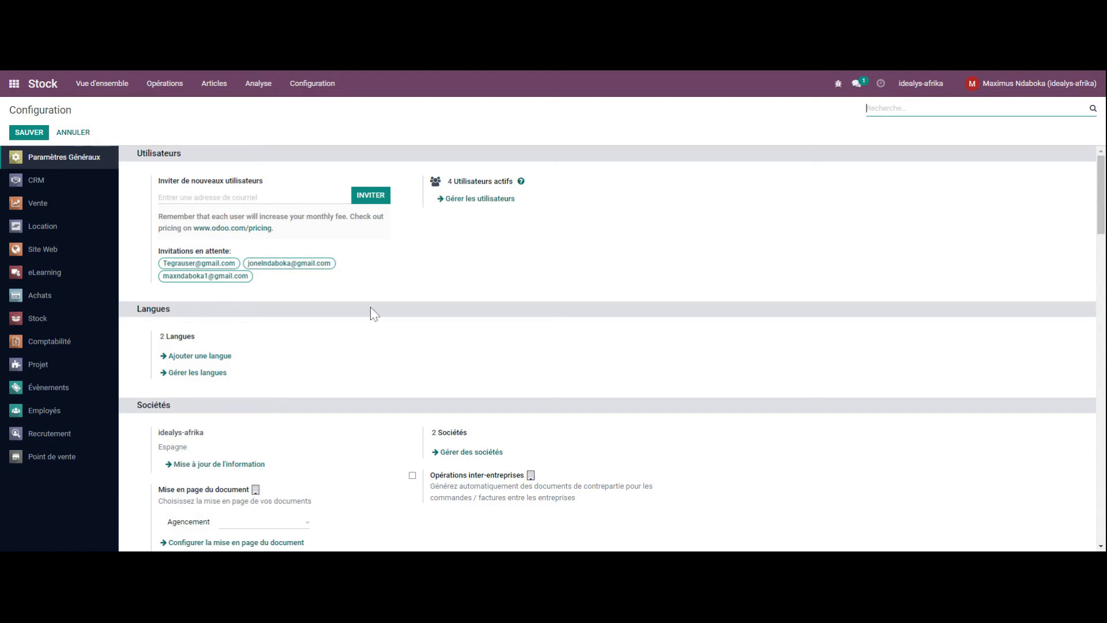
# Open the list of companies from the general settings
pyautogui.scroll(-3, 373, 314)
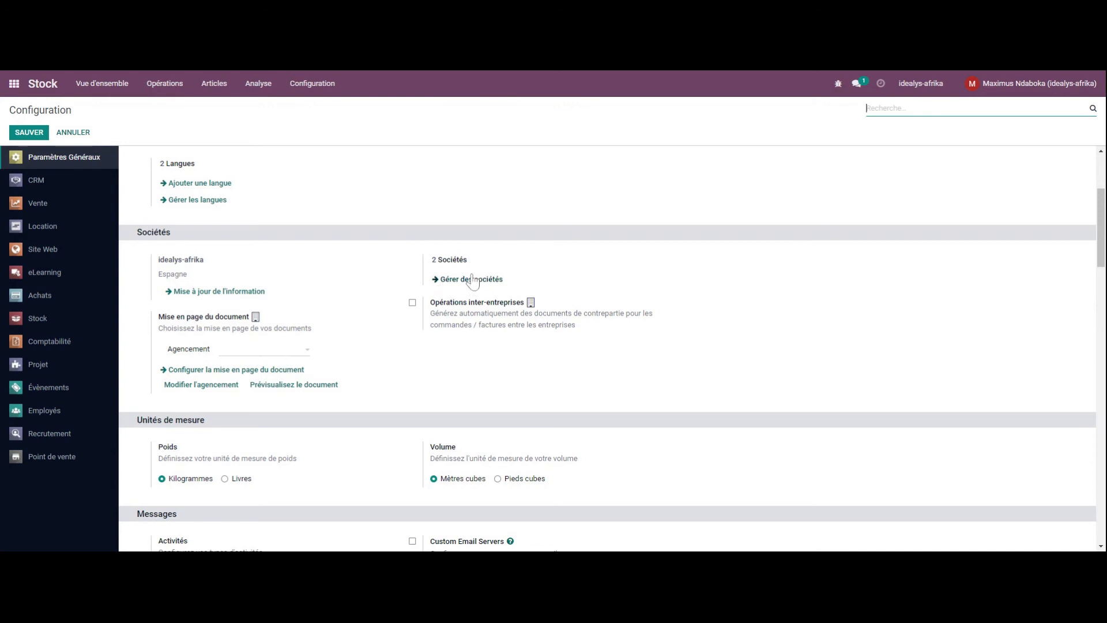
pyautogui.click(450, 284)
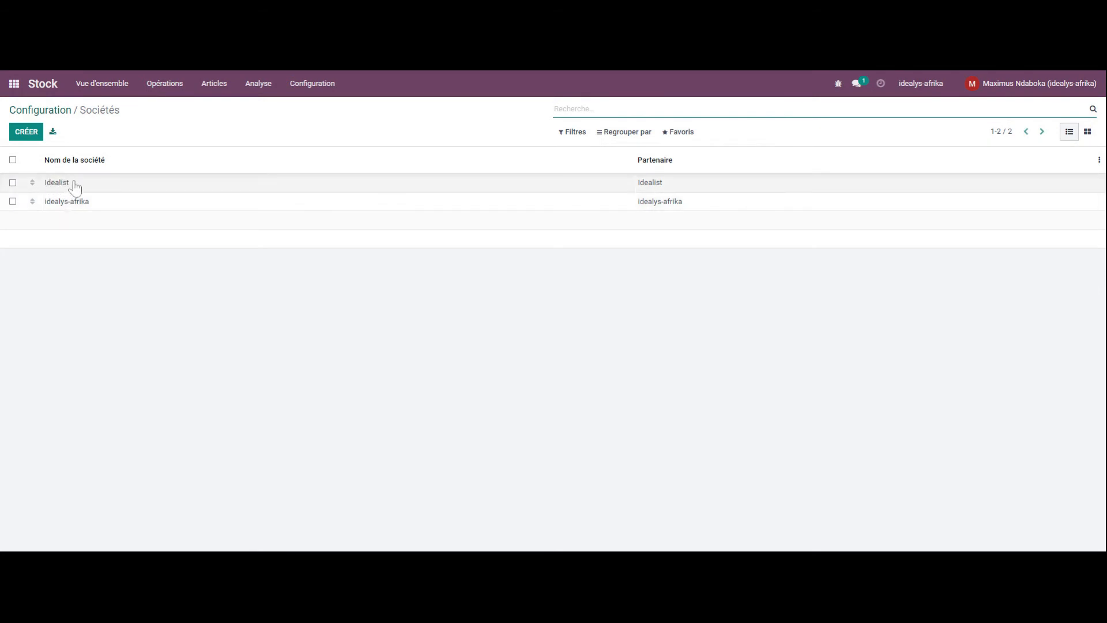
# Create a new stock article named "Bouteille 50 Cl Jus"
pyautogui.click(221, 85)
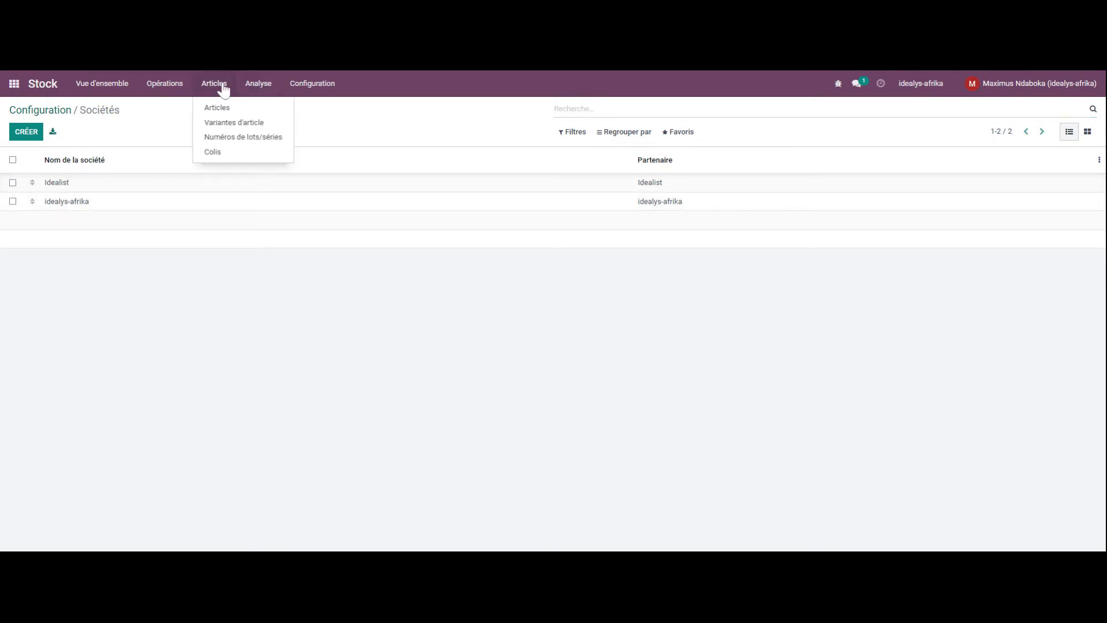
pyautogui.click(221, 110)
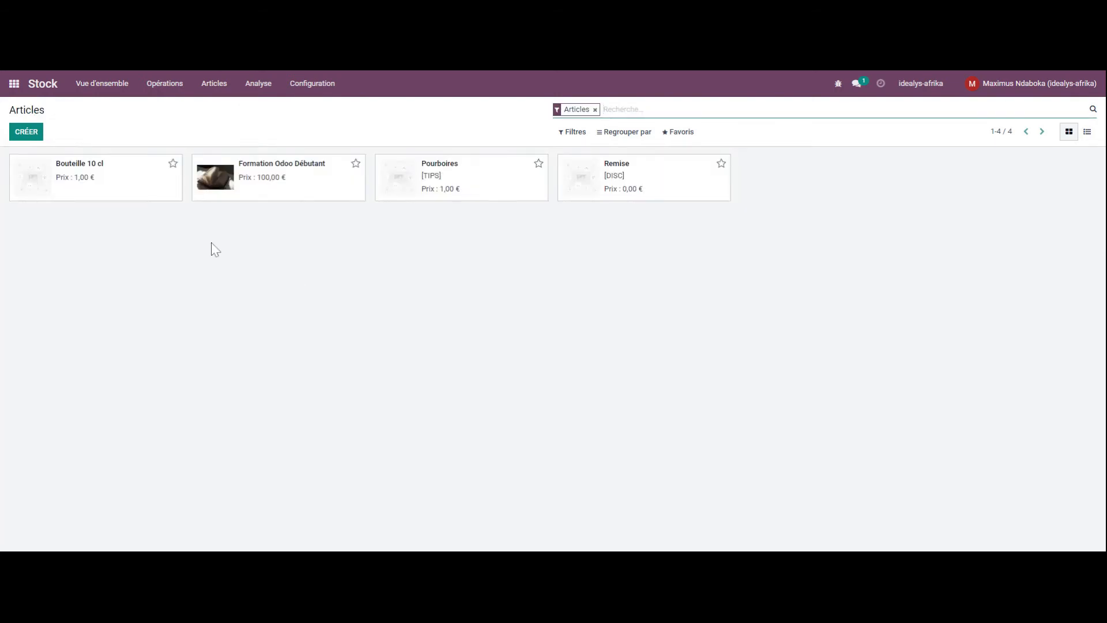
pyautogui.click(26, 132)
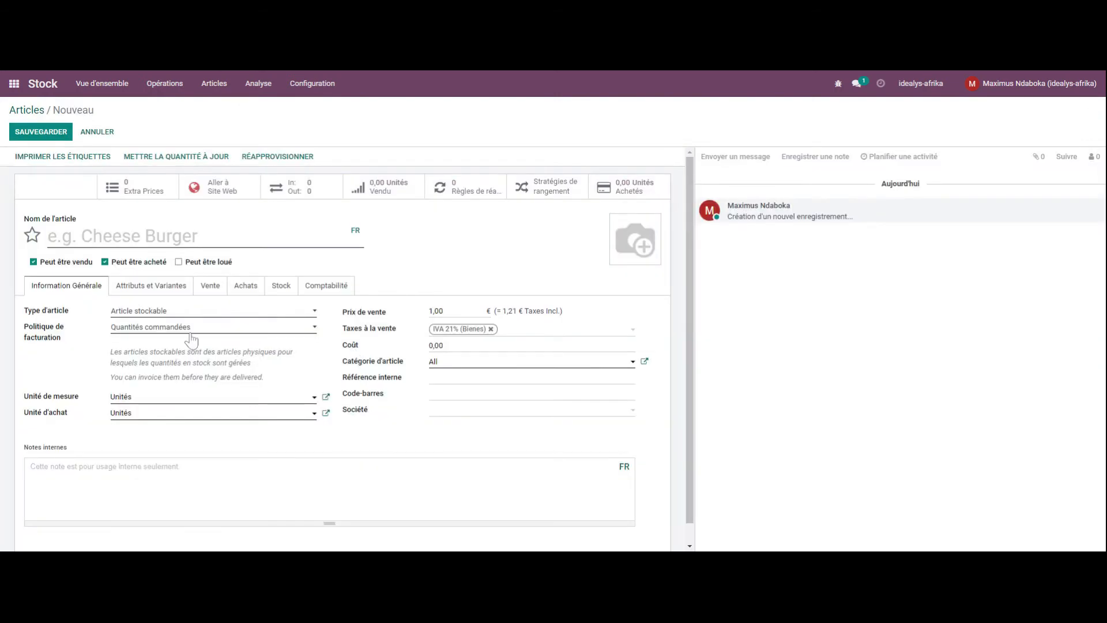
pyautogui.click(118, 236)
pyautogui.write('Bou')
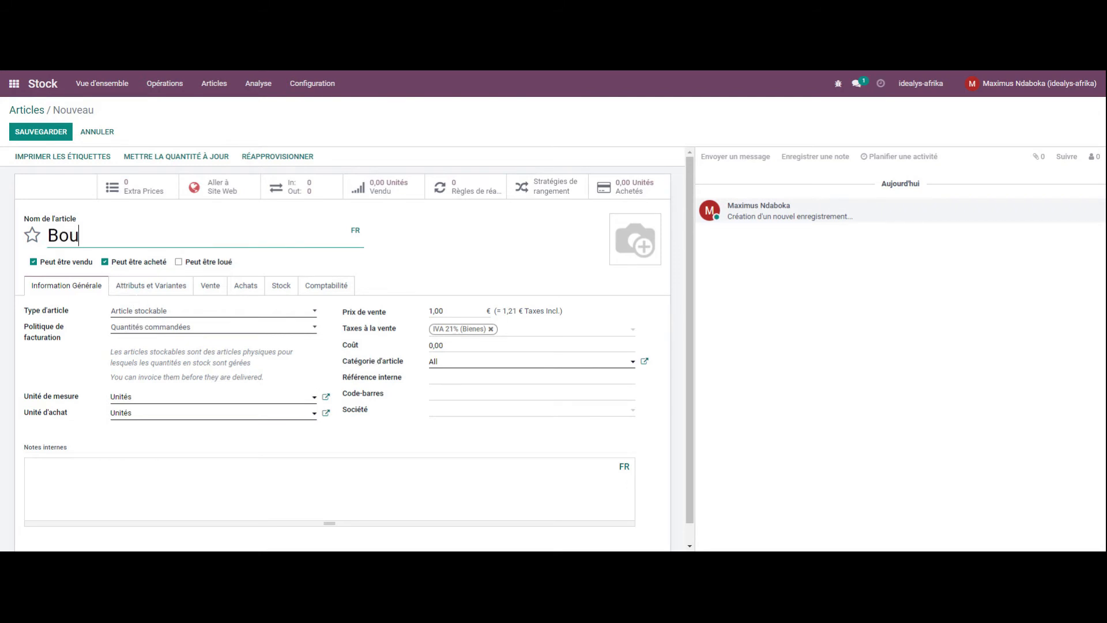
pyautogui.write('teille 50 Cl')
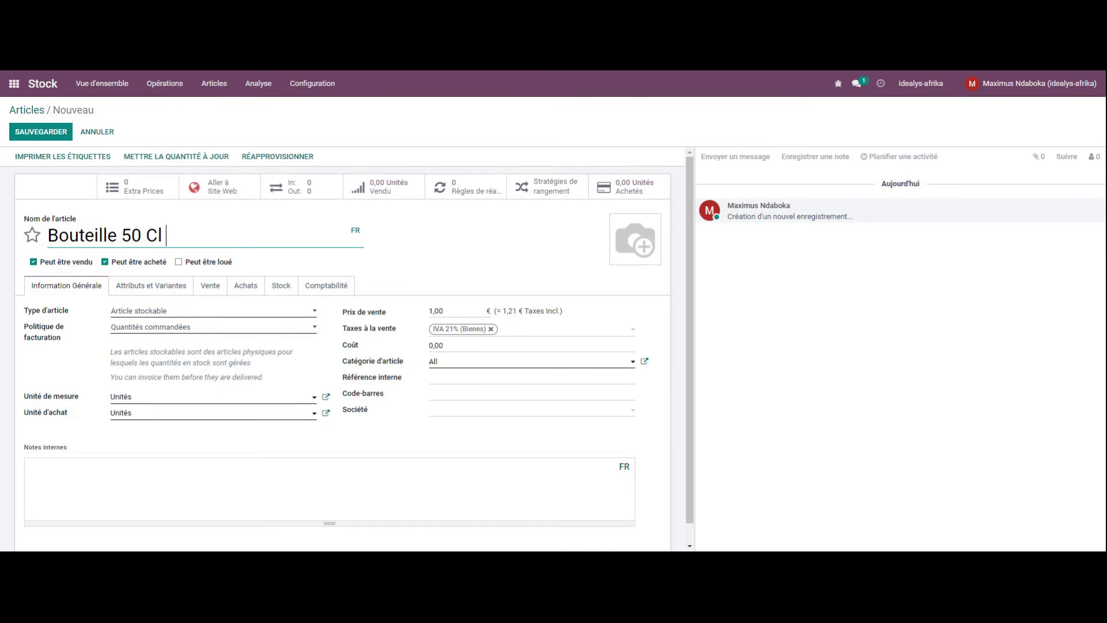
pyautogui.write(' Jus')
# Set both the article's sale price and its cost to 50
pyautogui.scroll(-1, 227, 348)
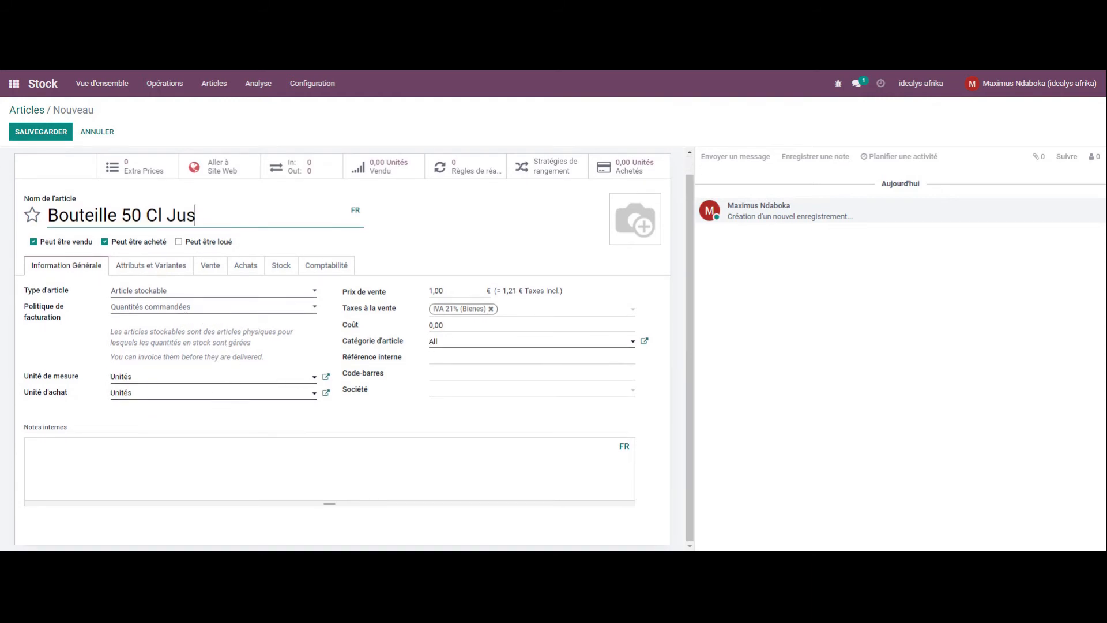
pyautogui.click(431, 292)
pyautogui.write('50')
pyautogui.click(436, 325)
pyautogui.write('50')
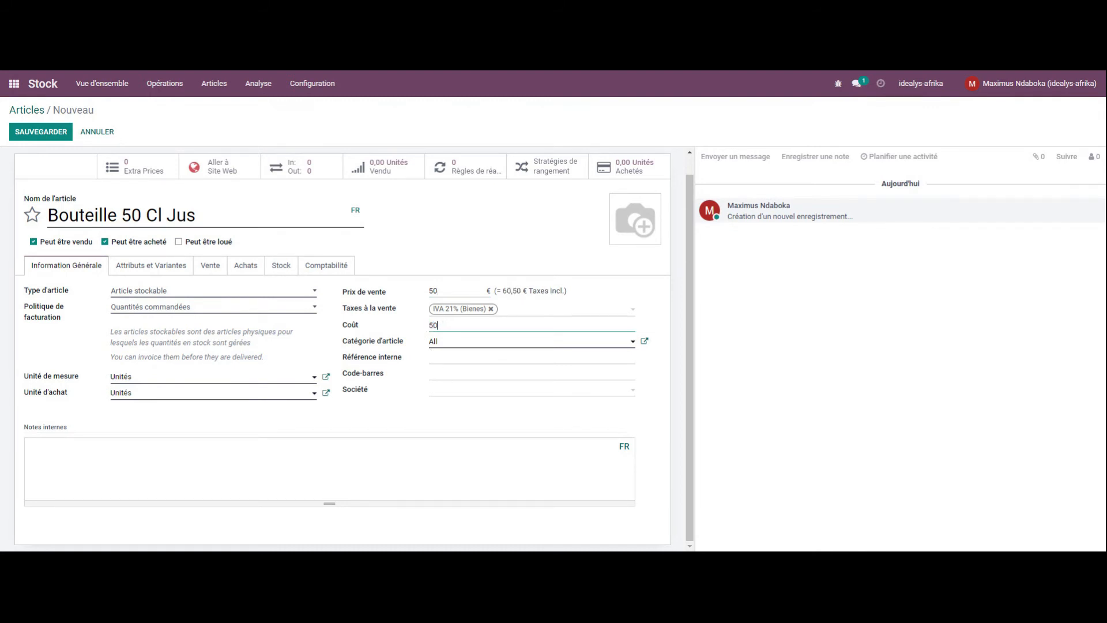
pyautogui.click(30, 449)
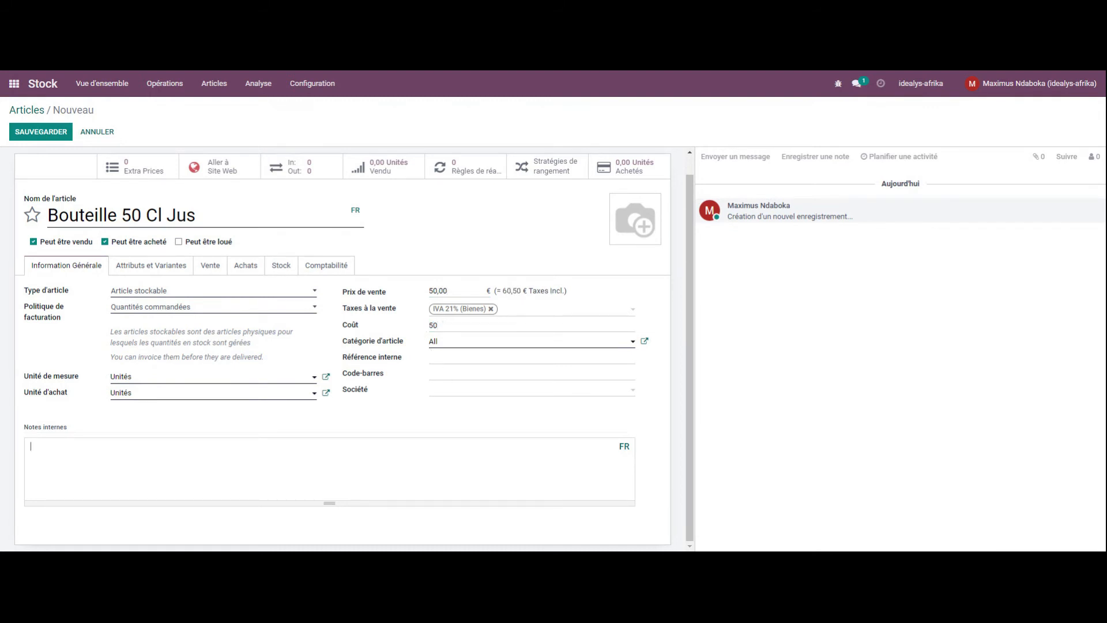
pyautogui.click(151, 266)
pyautogui.click(46, 320)
pyautogui.click(224, 322)
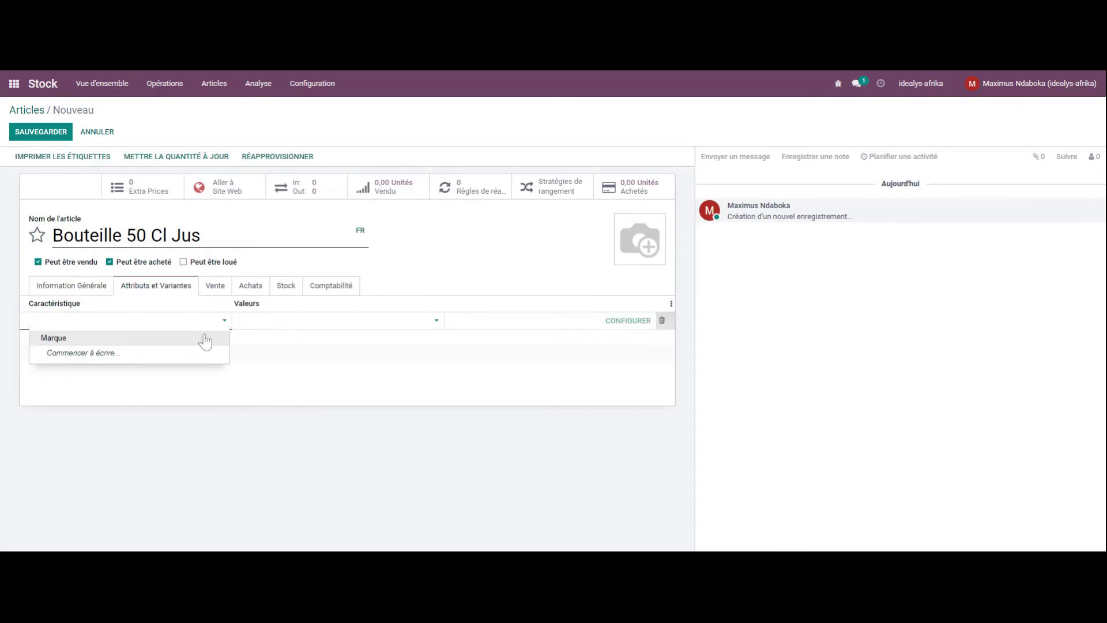
# Enter the article's out-of-stock message "Cet article n'est pas disponible en stock" in its sales settings
pyautogui.click(217, 291)
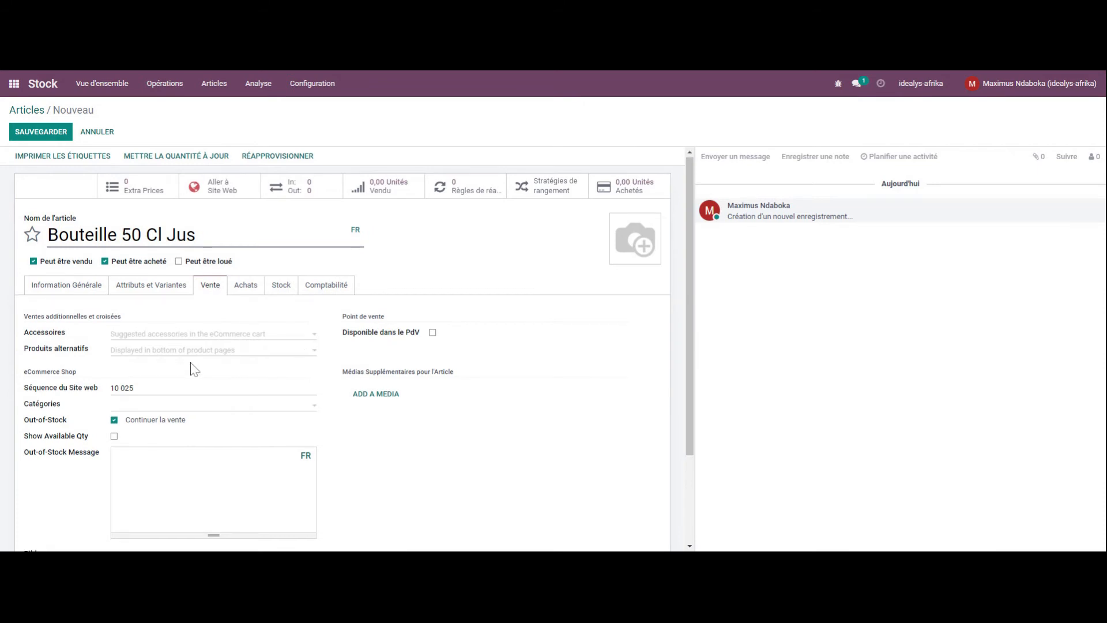
pyautogui.scroll(-1, 173, 314)
pyautogui.scroll(-1, 153, 350)
pyautogui.click(163, 291)
pyautogui.click(371, 362)
pyautogui.click(213, 358)
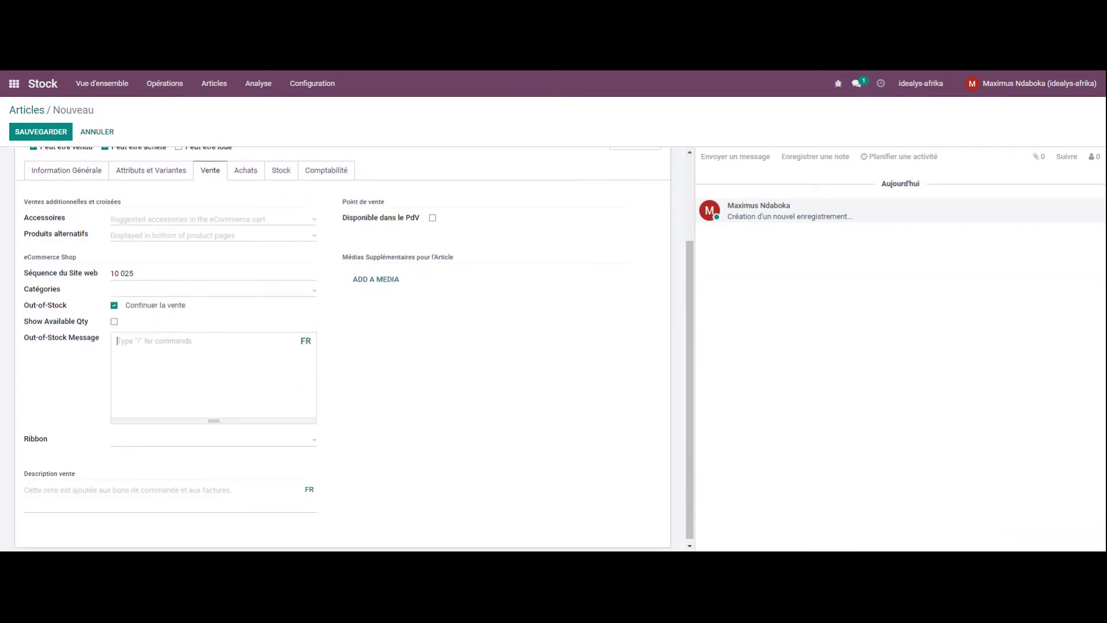
pyautogui.write('C')
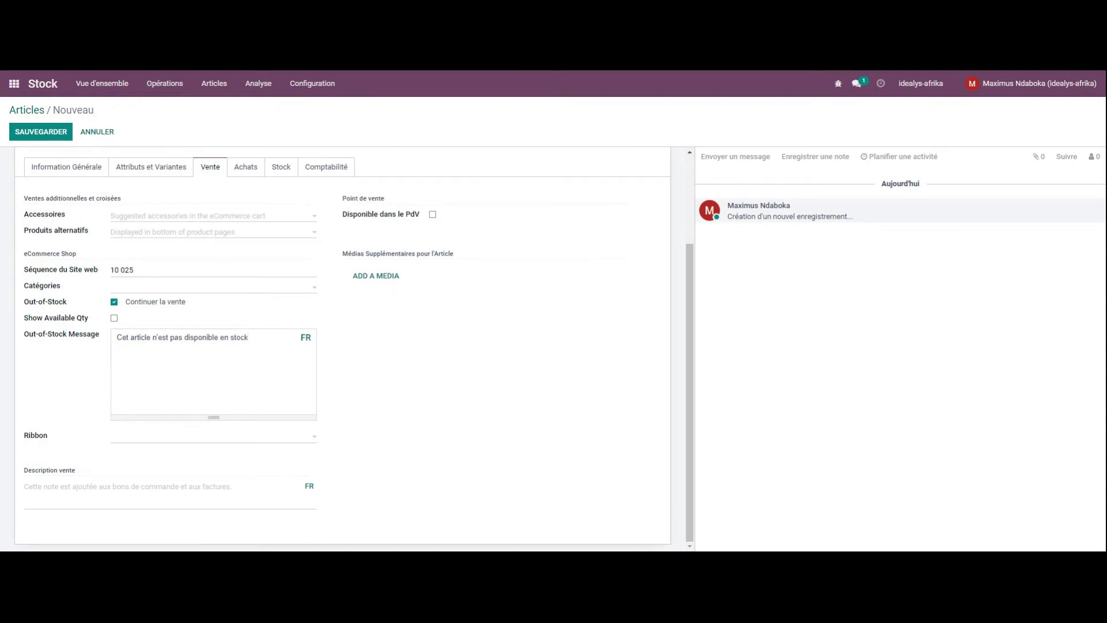
# Add a supplier line to the article's purchase settings and choose the individual contact listed just after idealys-afrika as supplier
pyautogui.scroll(3, 288, 334)
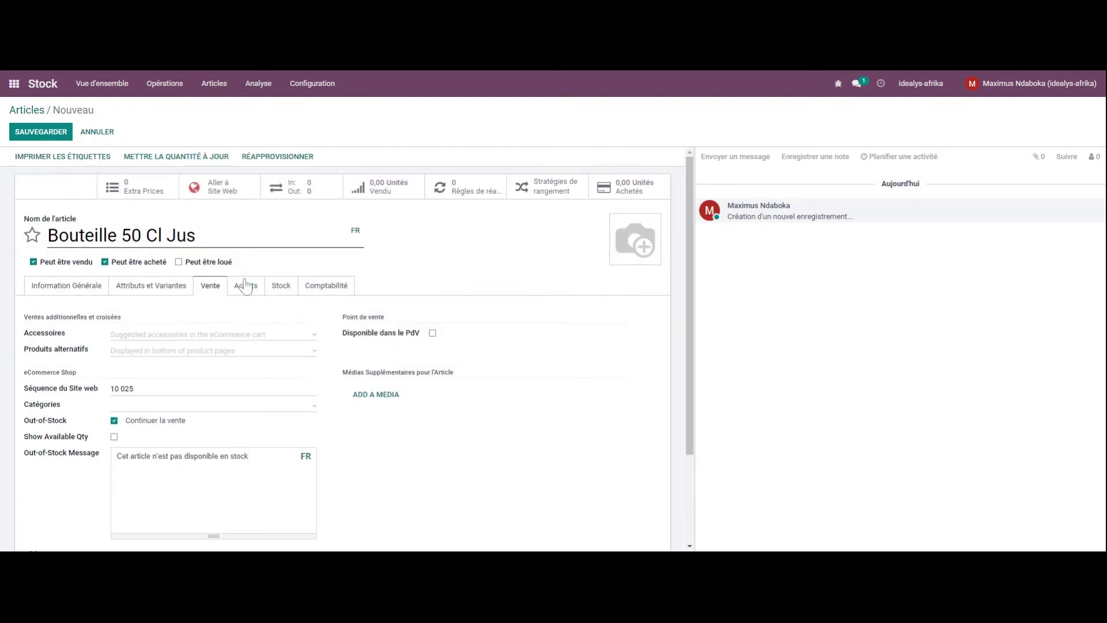
pyautogui.click(245, 286)
pyautogui.click(87, 320)
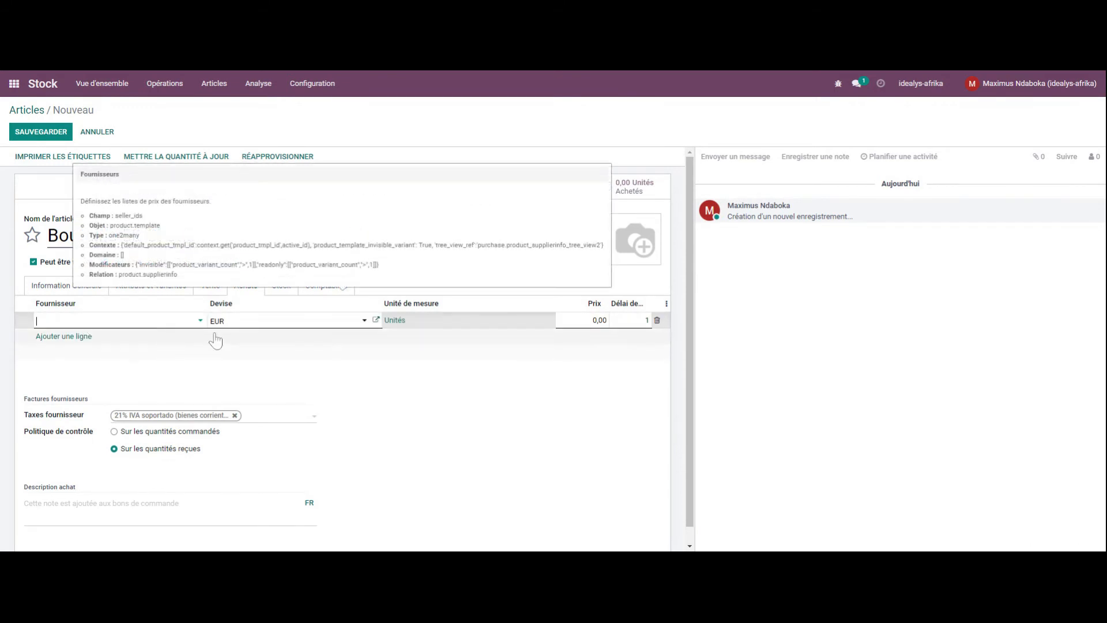
pyautogui.click(199, 321)
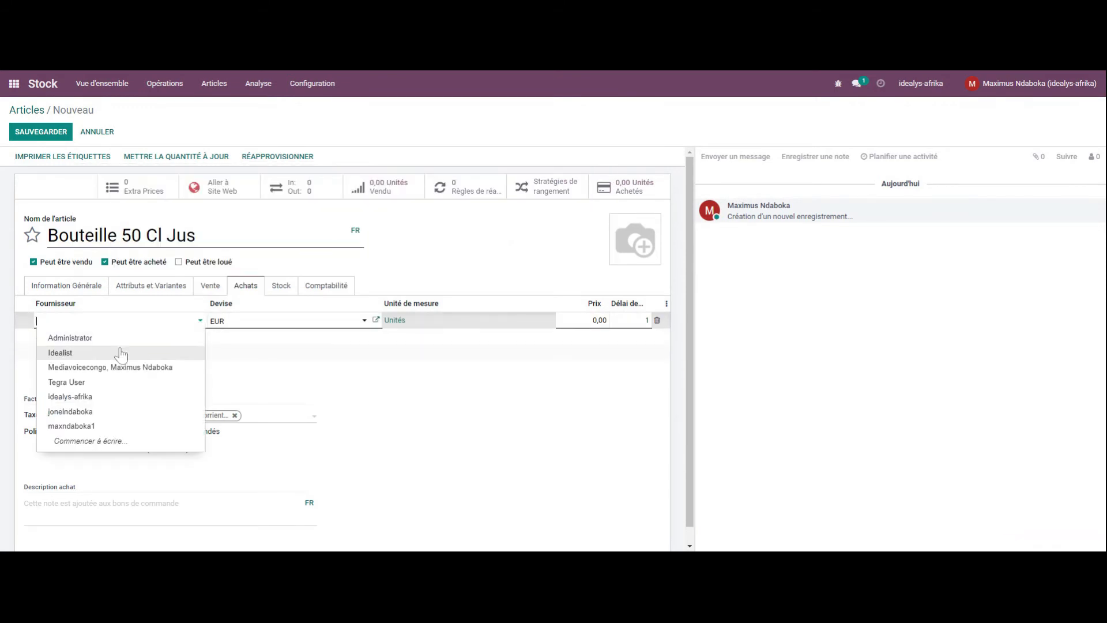
pyautogui.click(85, 404)
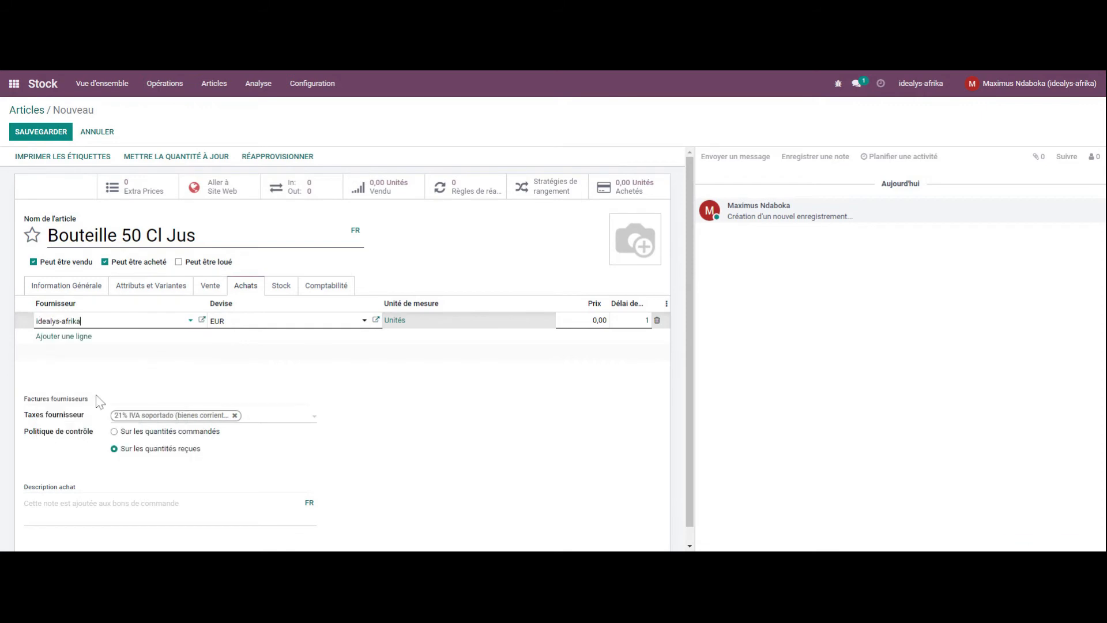
pyautogui.click(191, 320)
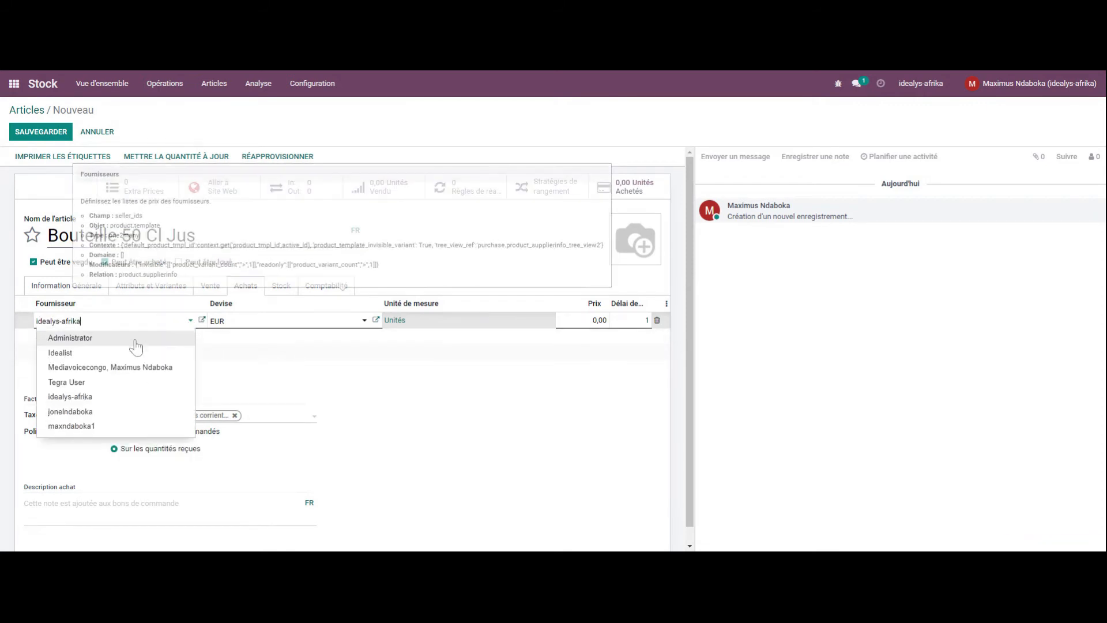
pyautogui.click(71, 411)
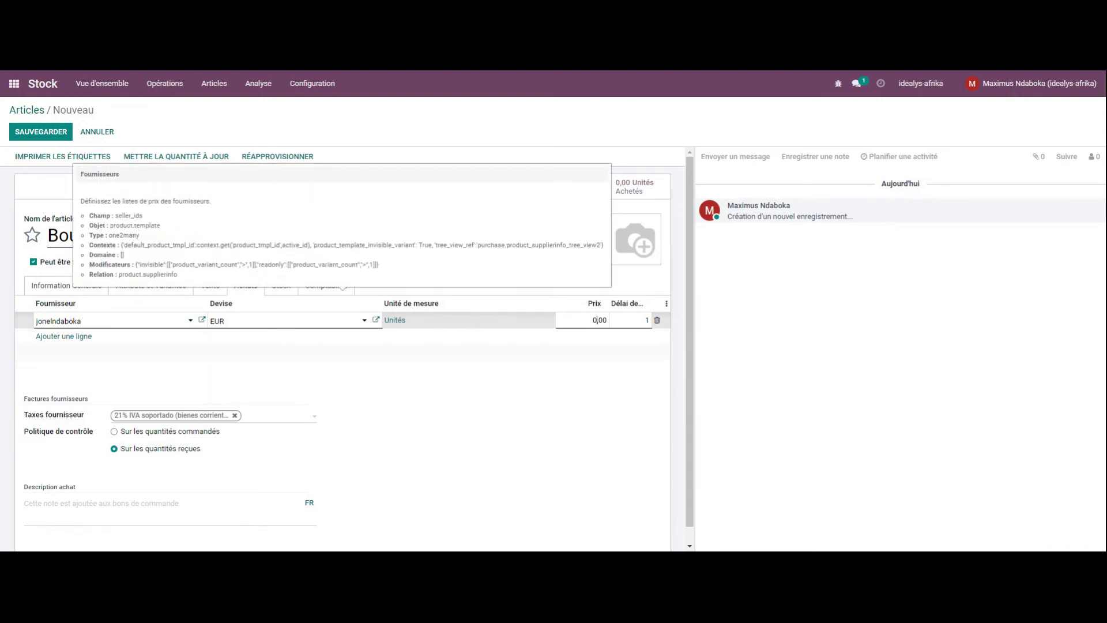
# Set the supplier line's price to 50 and its delivery lead time to 7 days
pyautogui.click(595, 321)
pyautogui.write('5')
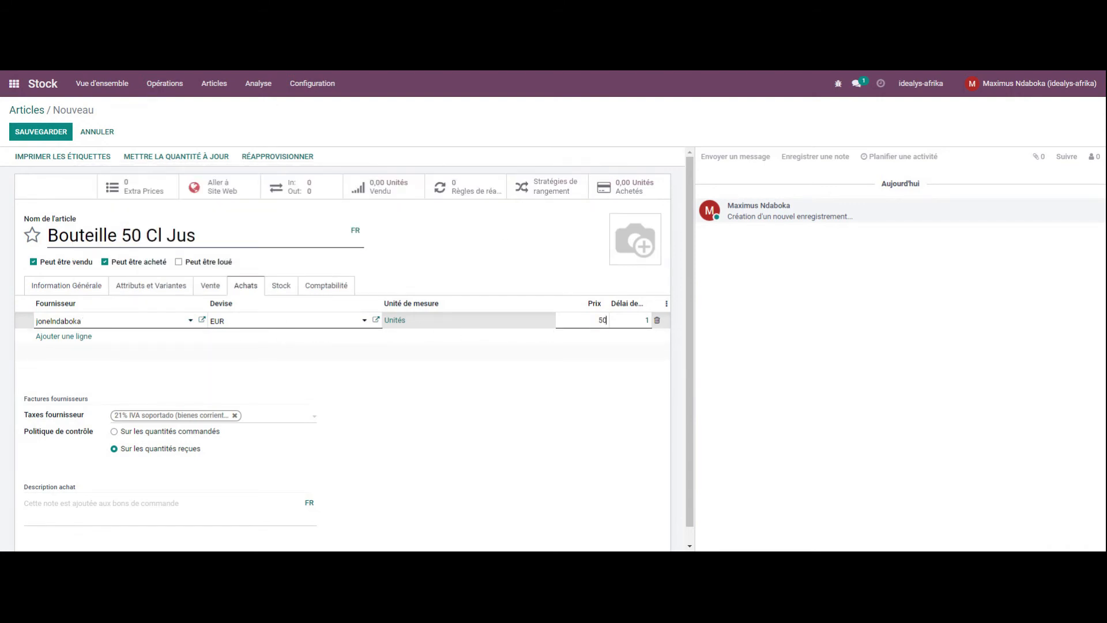
pyautogui.write('00')
pyautogui.click(641, 320)
pyautogui.click(577, 402)
# Enable the resupply routes for idealys-afrika warehouse # 2 and warehouse # 3 in the article's stock settings
pyautogui.scroll(-1, 292, 403)
pyautogui.click(281, 270)
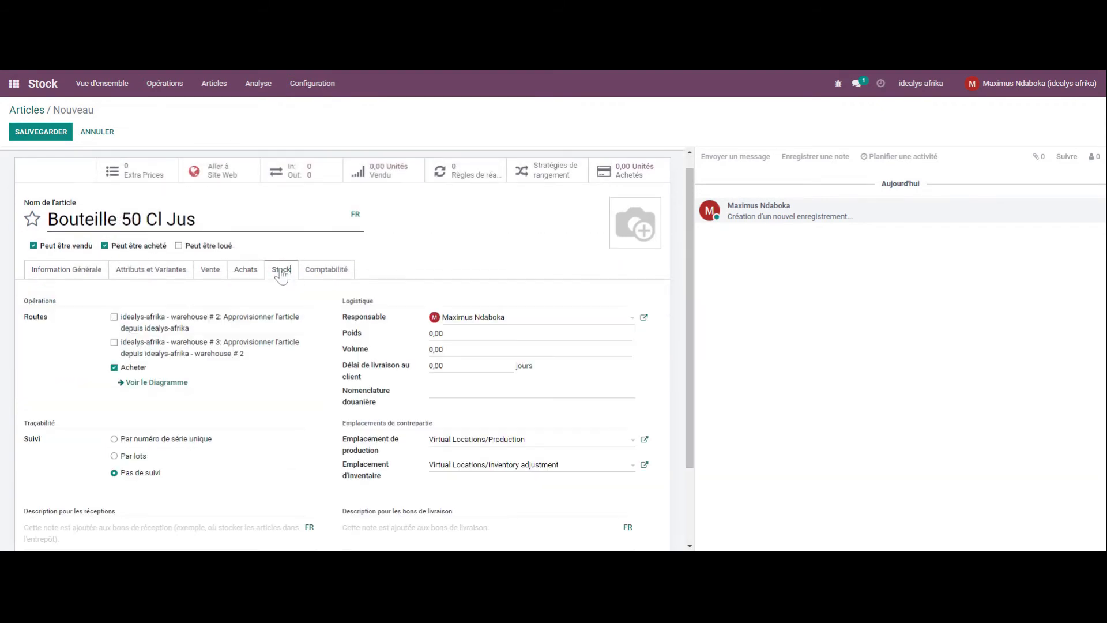
pyautogui.scroll(-2, 452, 421)
pyautogui.scroll(1, 452, 423)
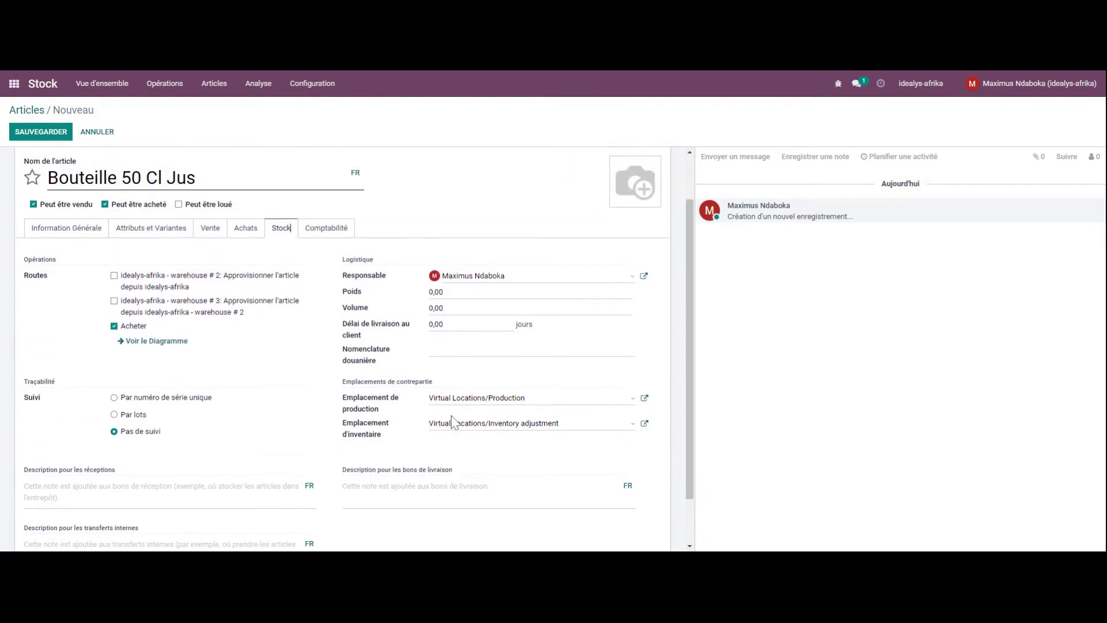
pyautogui.click(113, 276)
# Set the article's weight to 20 and its customer delivery lead time to 7 days
pyautogui.click(433, 293)
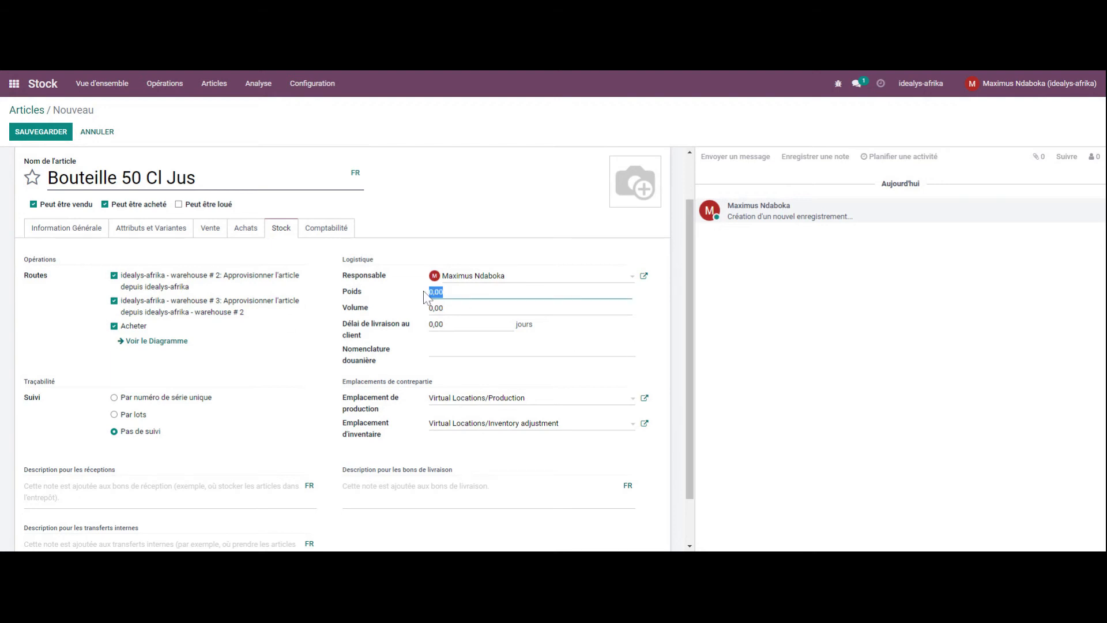
pyautogui.press('Tab')
pyautogui.press('Tab')
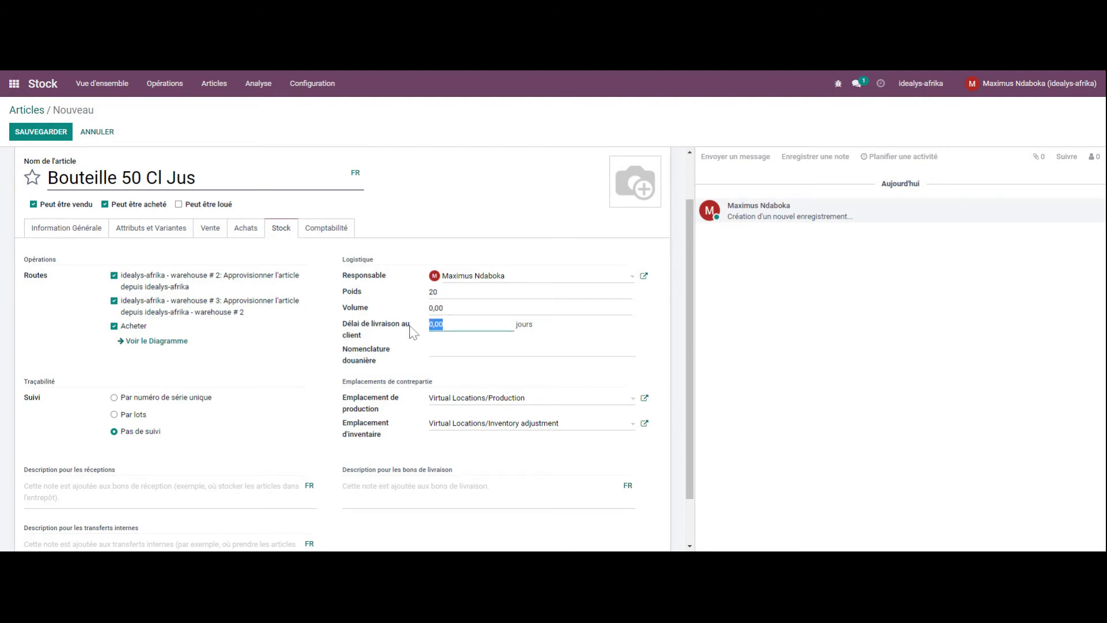
pyautogui.click(298, 380)
pyautogui.scroll(-1, 271, 401)
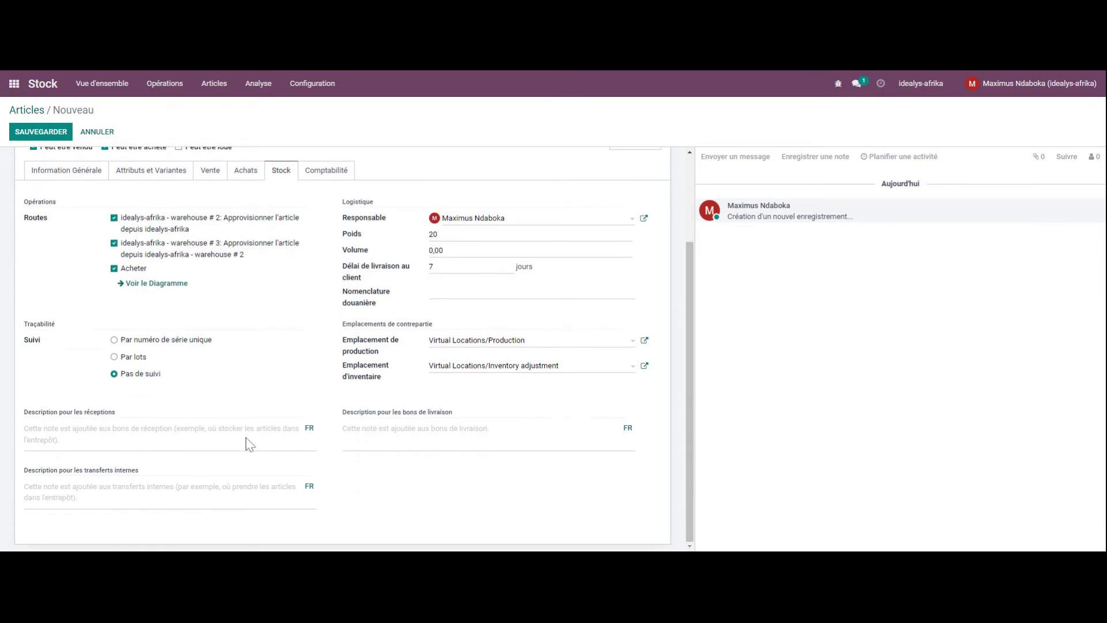
# Assign the article's accounting accounts: 103400 for income, 104400 for expenses and 104000 for price difference
pyautogui.scroll(2, 247, 445)
pyautogui.scroll(1, 306, 308)
pyautogui.click(330, 288)
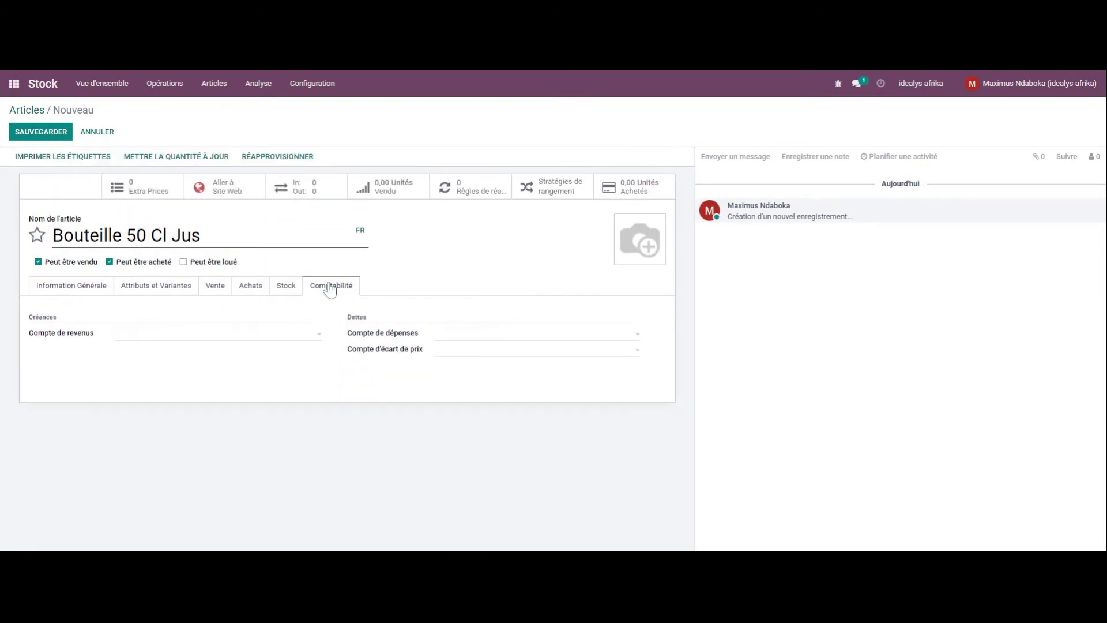
pyautogui.click(209, 338)
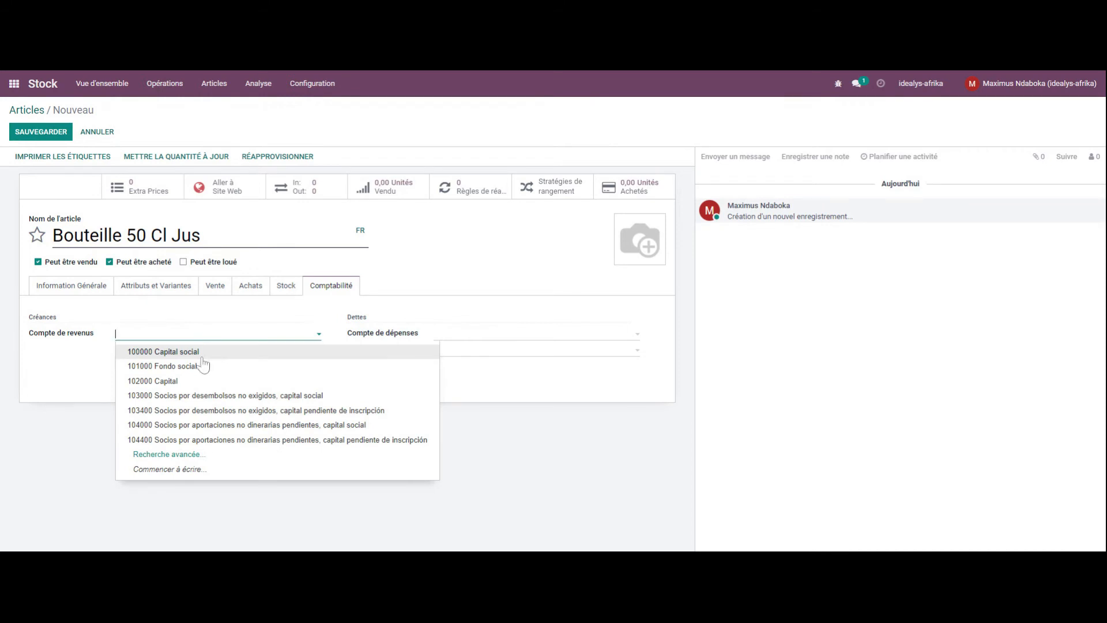
pyautogui.click(199, 411)
pyautogui.click(542, 337)
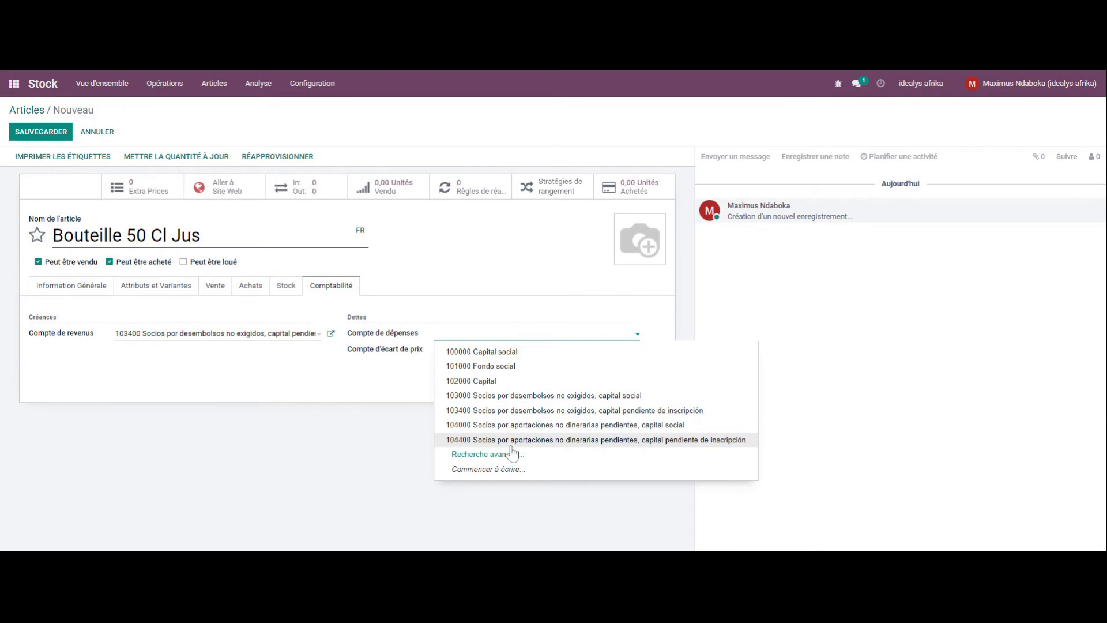
pyautogui.click(510, 440)
pyautogui.click(509, 354)
pyautogui.click(501, 442)
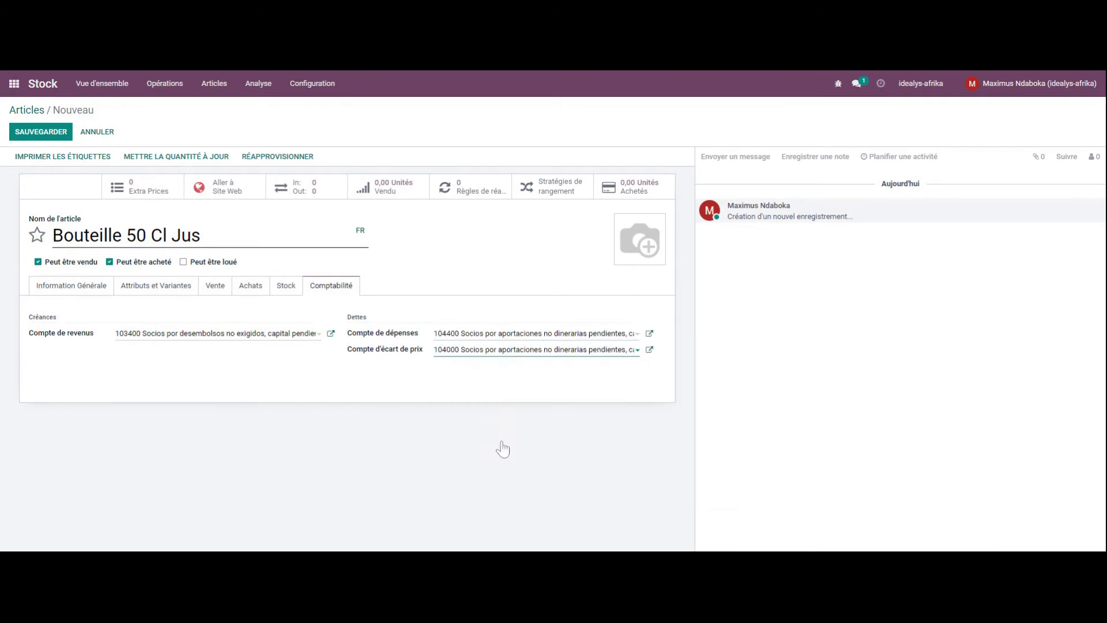
# Check the article's general information and save the new article
pyautogui.click(93, 288)
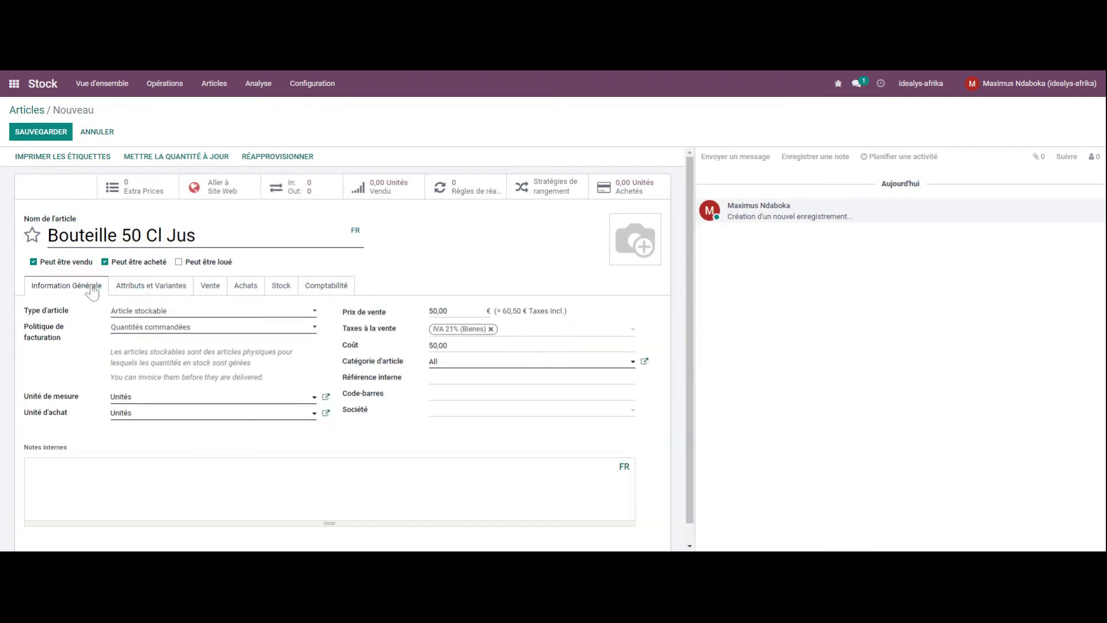
pyautogui.scroll(-1, 445, 388)
pyautogui.scroll(1, 445, 388)
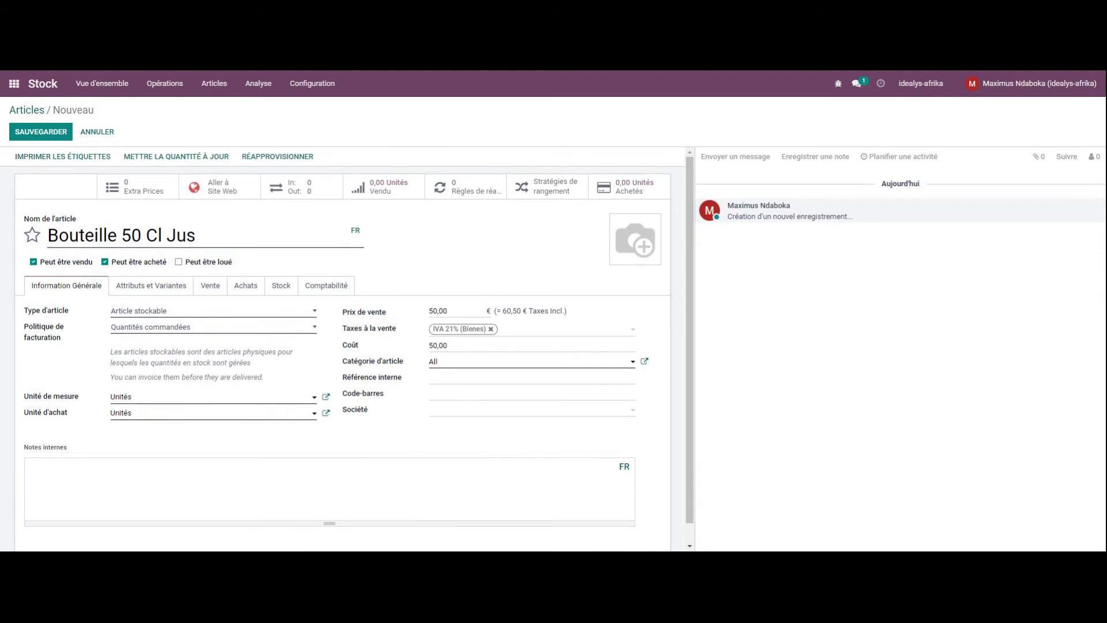
pyautogui.click(56, 136)
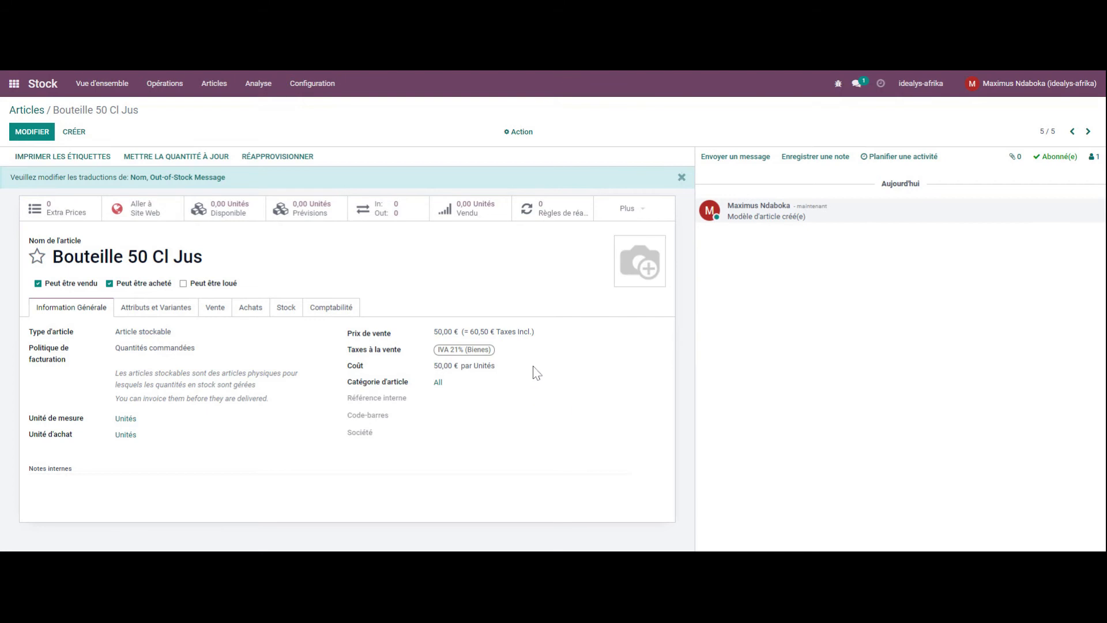
# Review the saved article's attributes, sales, purchase, stock and accounting details, ending on the supplier line
pyautogui.click(141, 311)
pyautogui.click(243, 310)
pyautogui.click(282, 310)
pyautogui.click(334, 311)
pyautogui.click(236, 311)
pyautogui.click(213, 311)
pyautogui.click(249, 311)
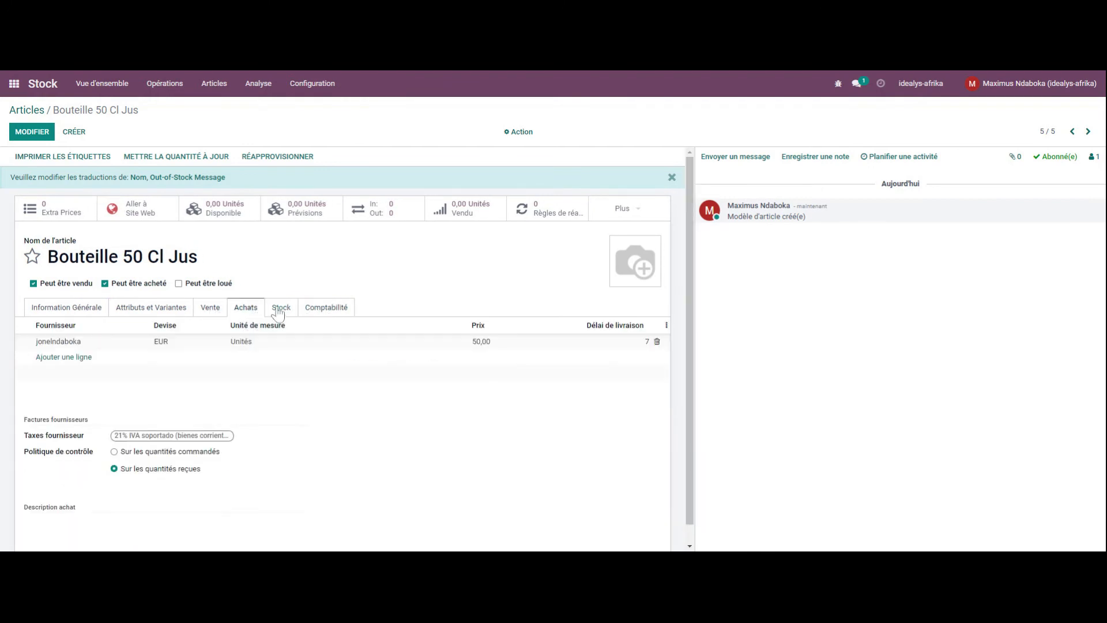
pyautogui.moveTo(420, 350)
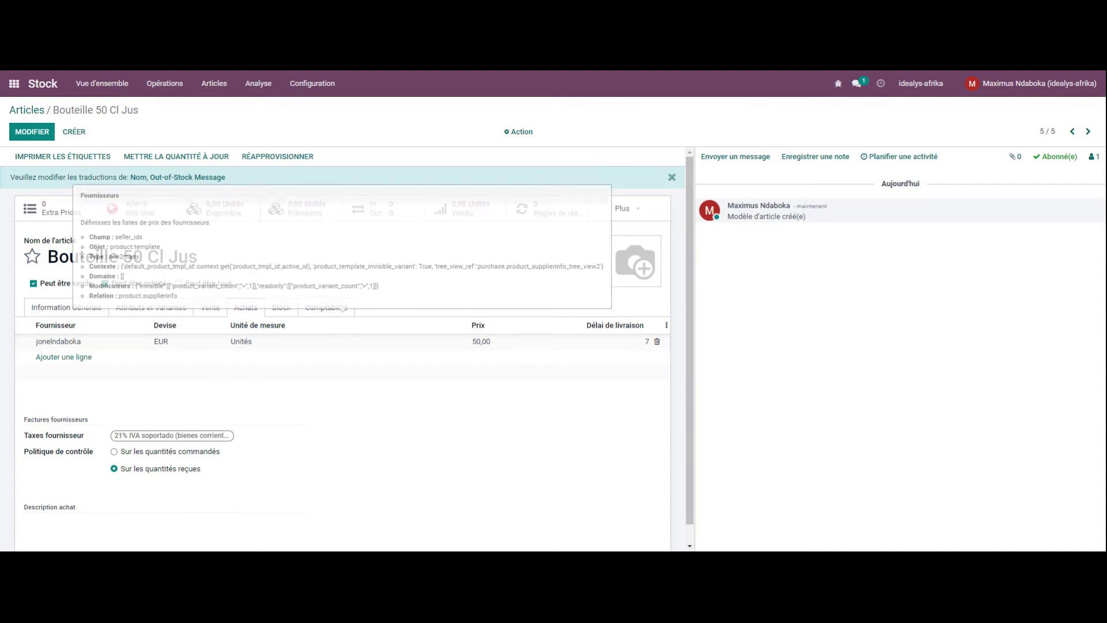
# Add the yellow smiley picture to the article "Bouteille 50 Cl Jus", save it and return to the article list
pyautogui.click(23, 110)
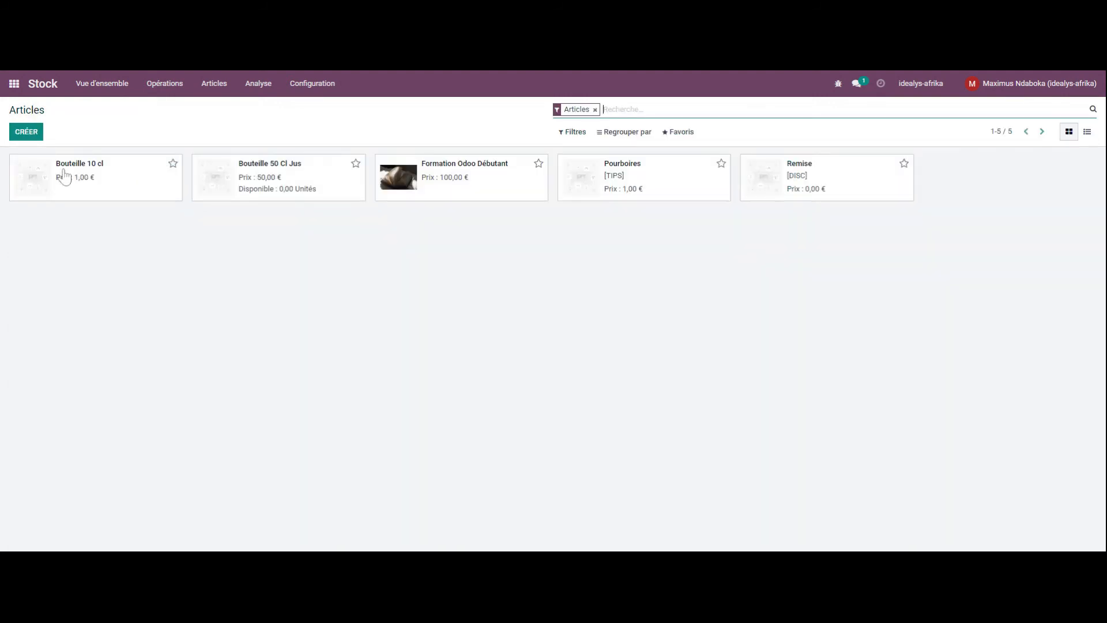
pyautogui.click(272, 182)
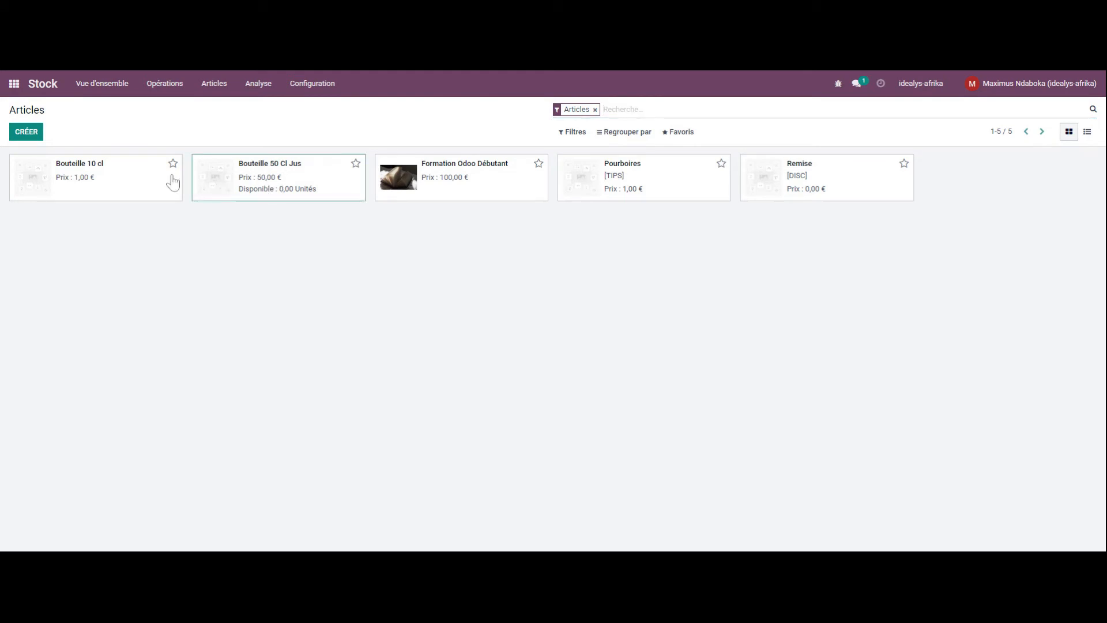
pyautogui.click(231, 175)
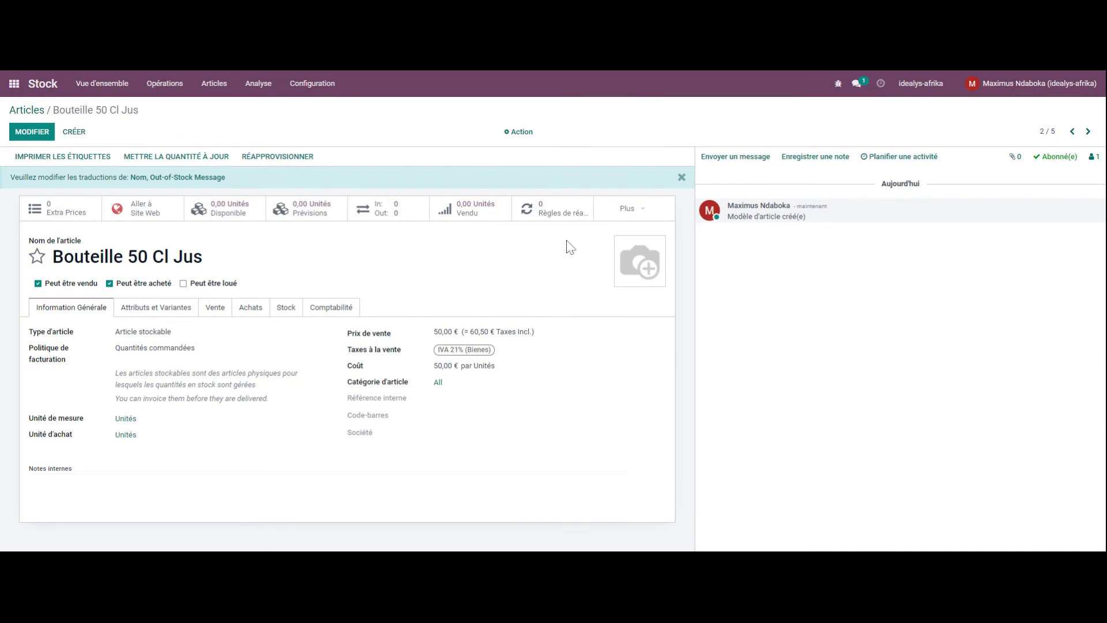
pyautogui.click(32, 131)
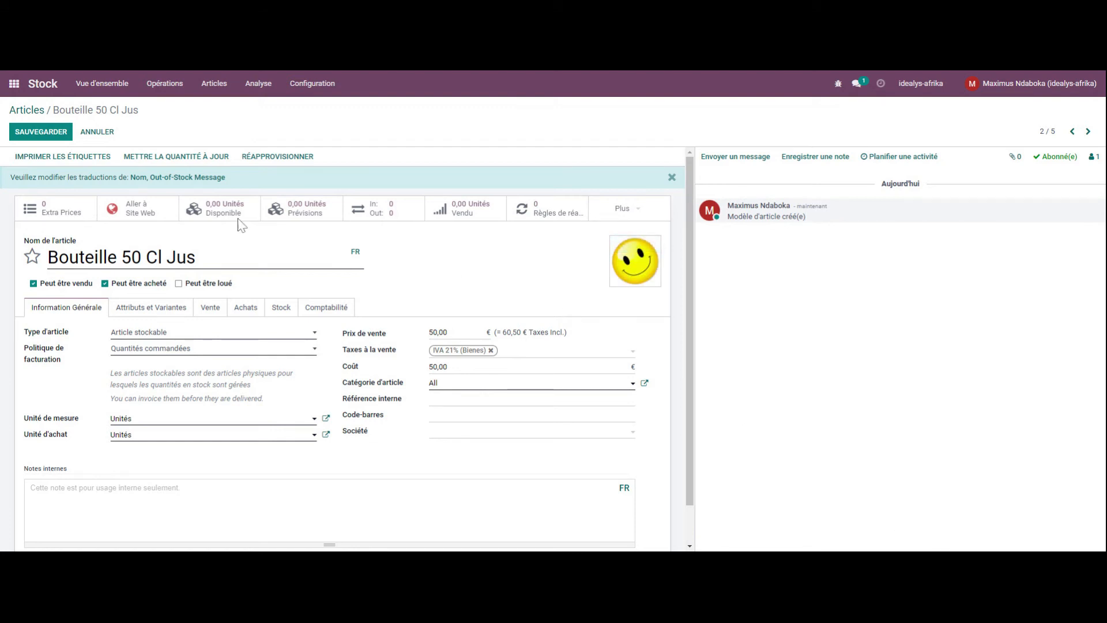
pyautogui.click(38, 131)
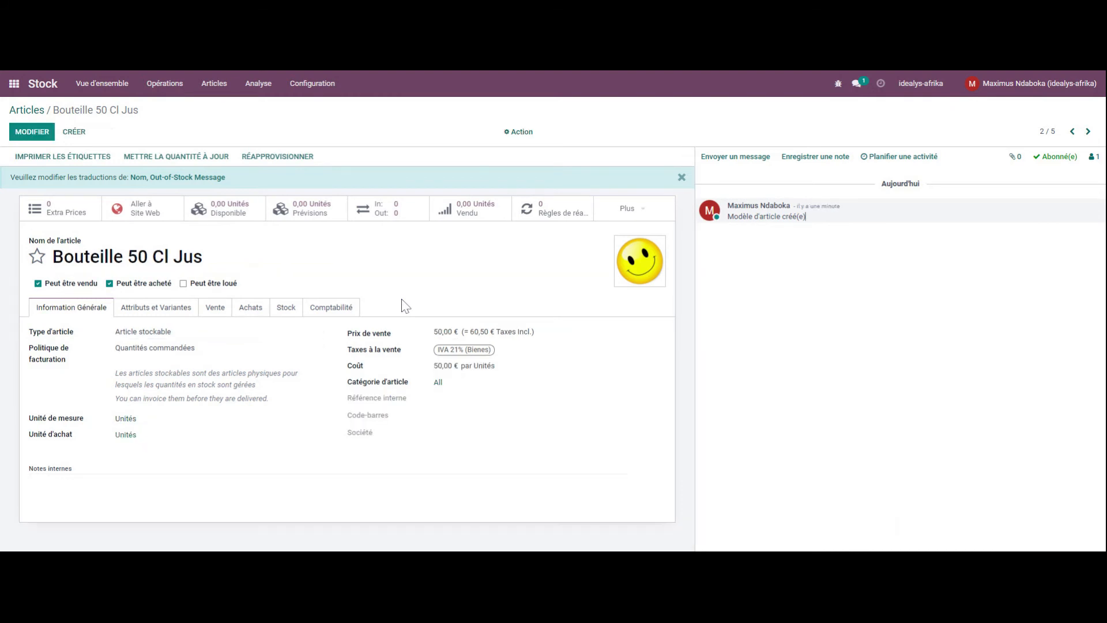
pyautogui.click(26, 110)
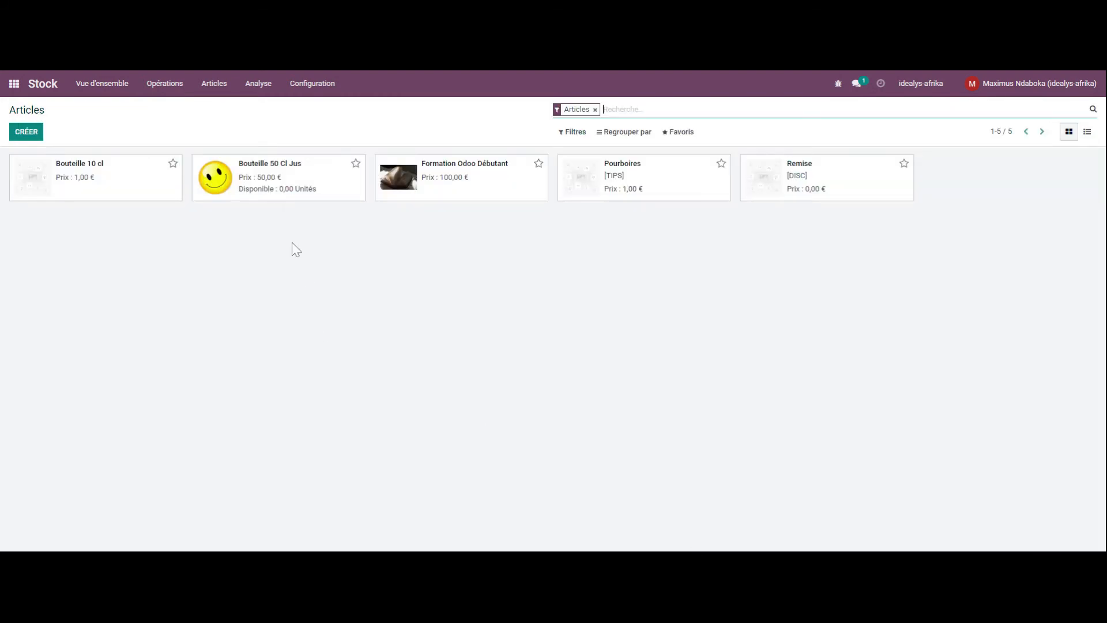
# Look through the article variants, the lot and serial numbers, and the packages
pyautogui.click(228, 87)
pyautogui.click(229, 123)
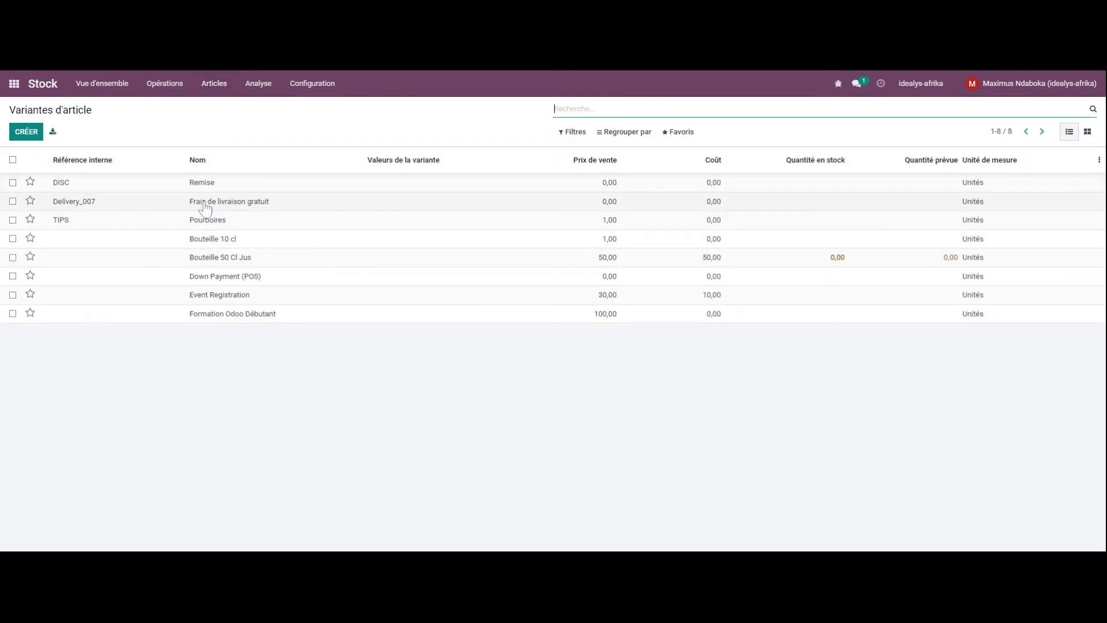
pyautogui.click(211, 88)
pyautogui.click(233, 137)
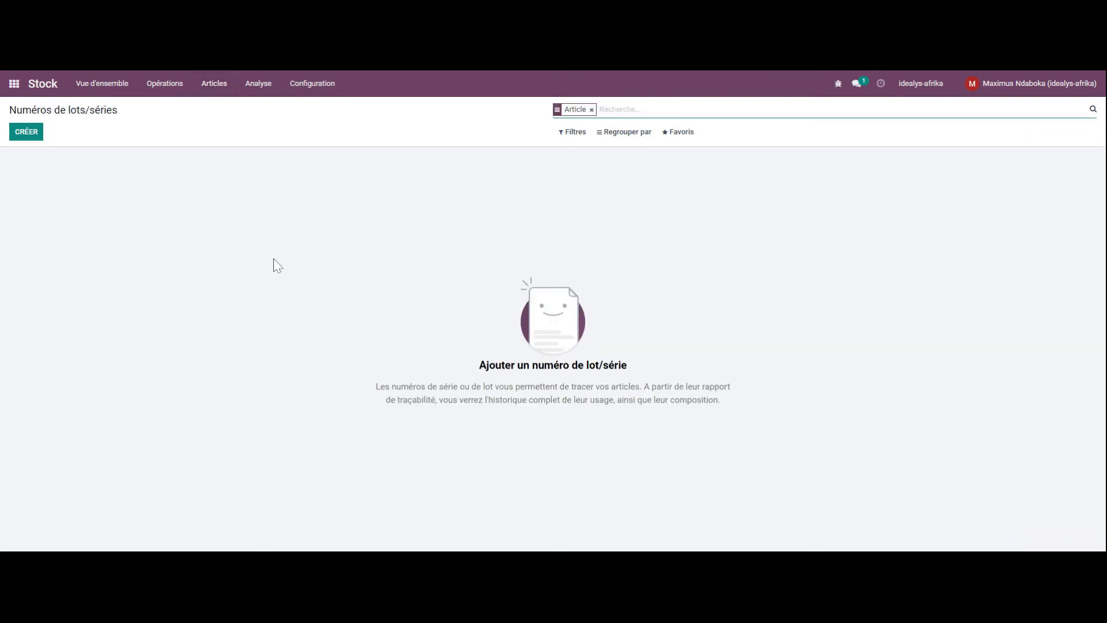
pyautogui.click(216, 84)
pyautogui.click(208, 150)
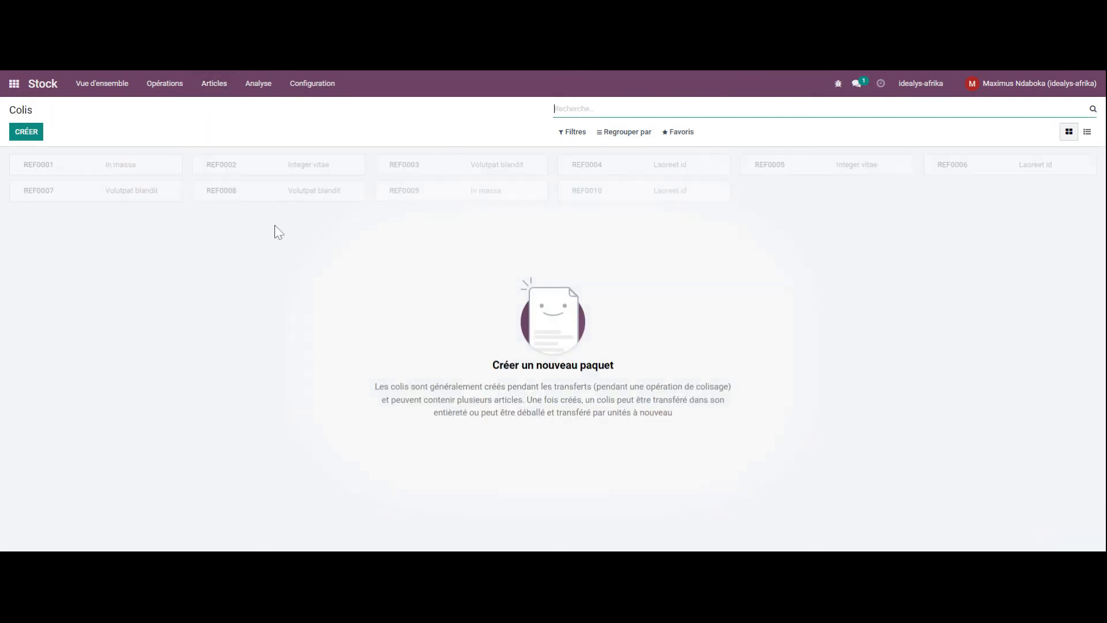
pyautogui.click(214, 86)
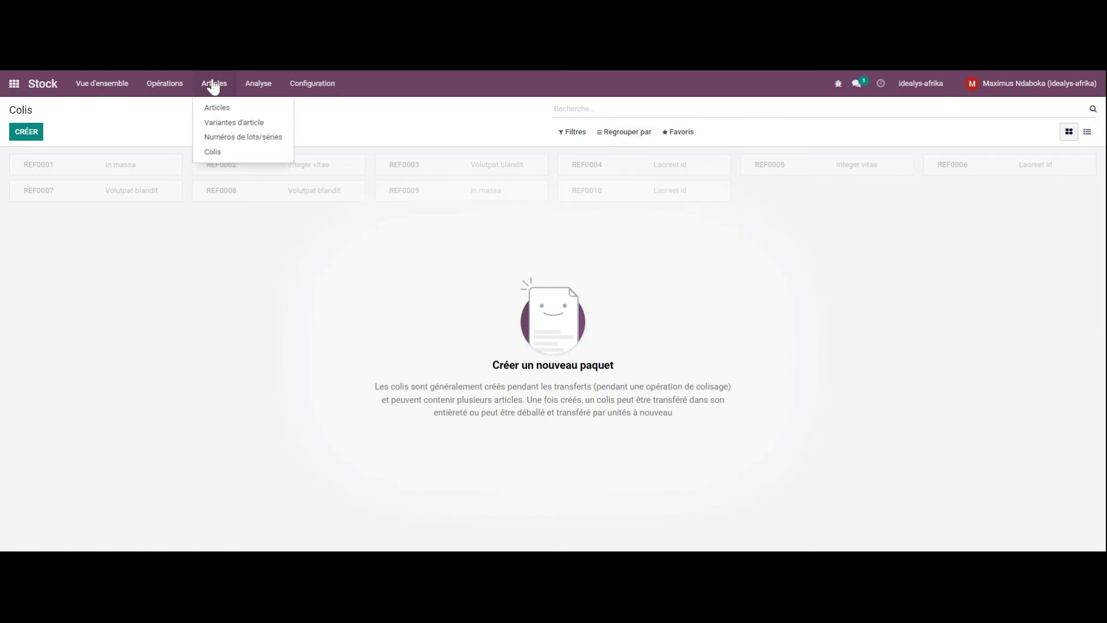
# Create a replenishment line for the article "Bouteille 50 Cl Jus"
pyautogui.moveTo(173, 87)
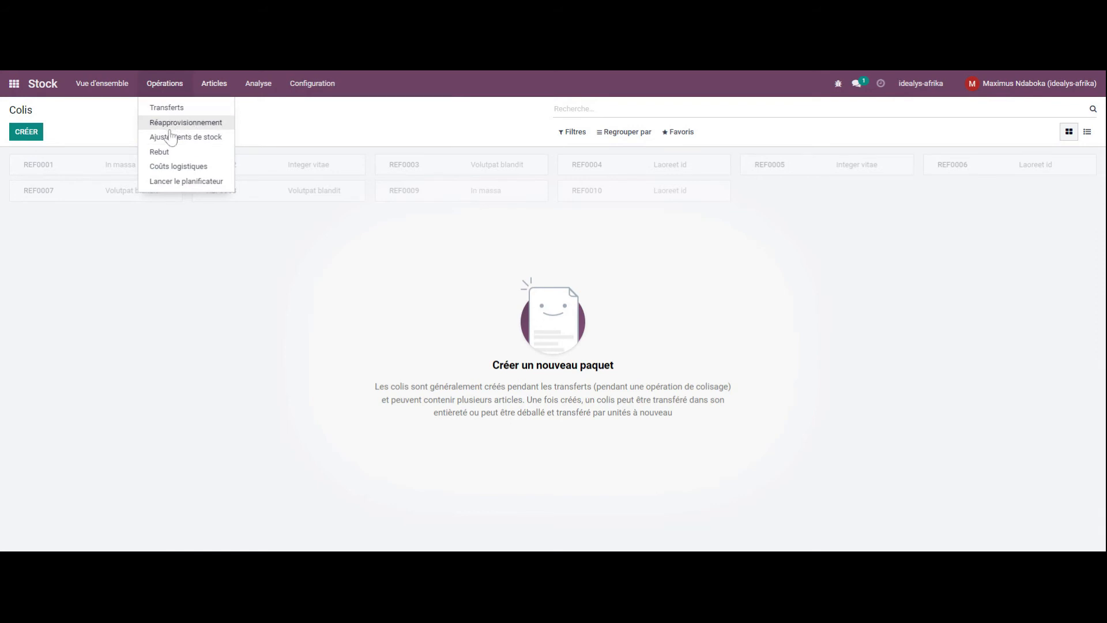
pyautogui.click(183, 123)
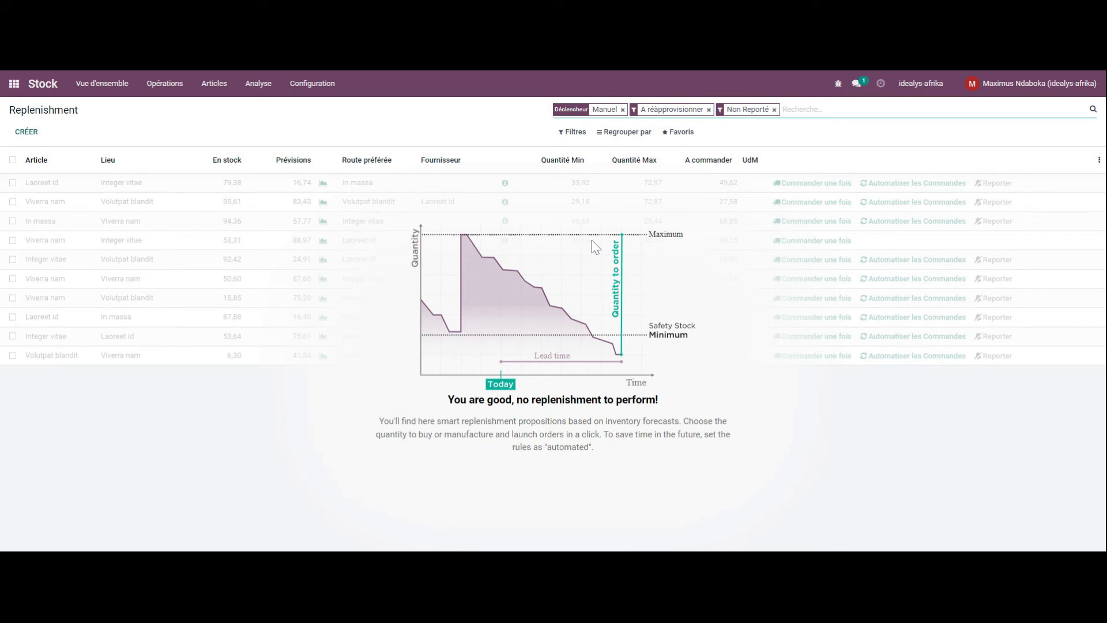
pyautogui.click(26, 132)
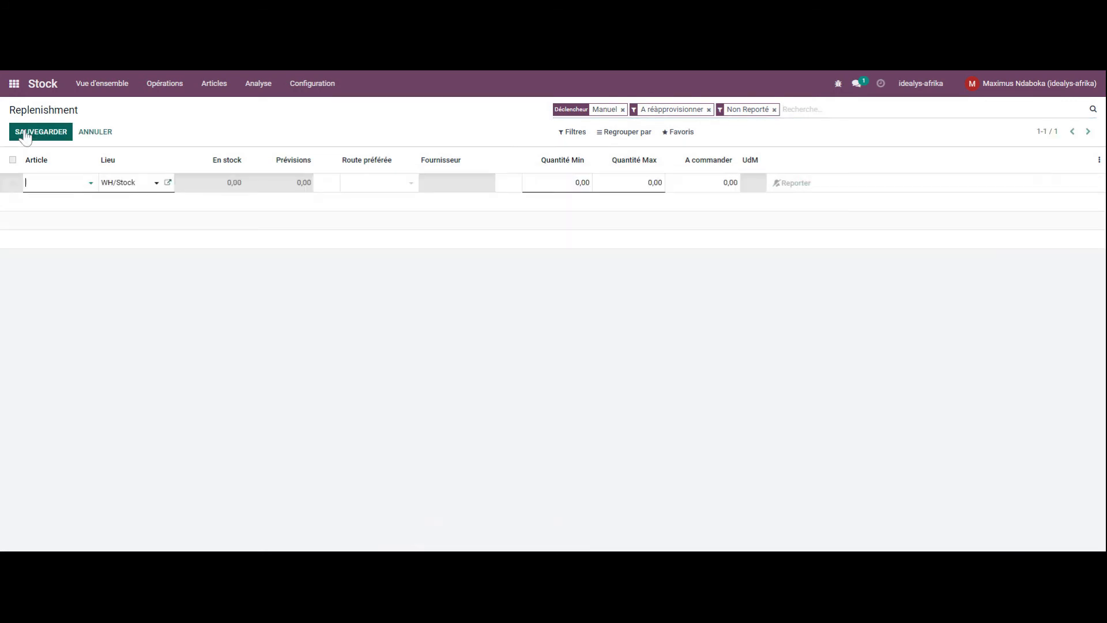
pyautogui.click(86, 185)
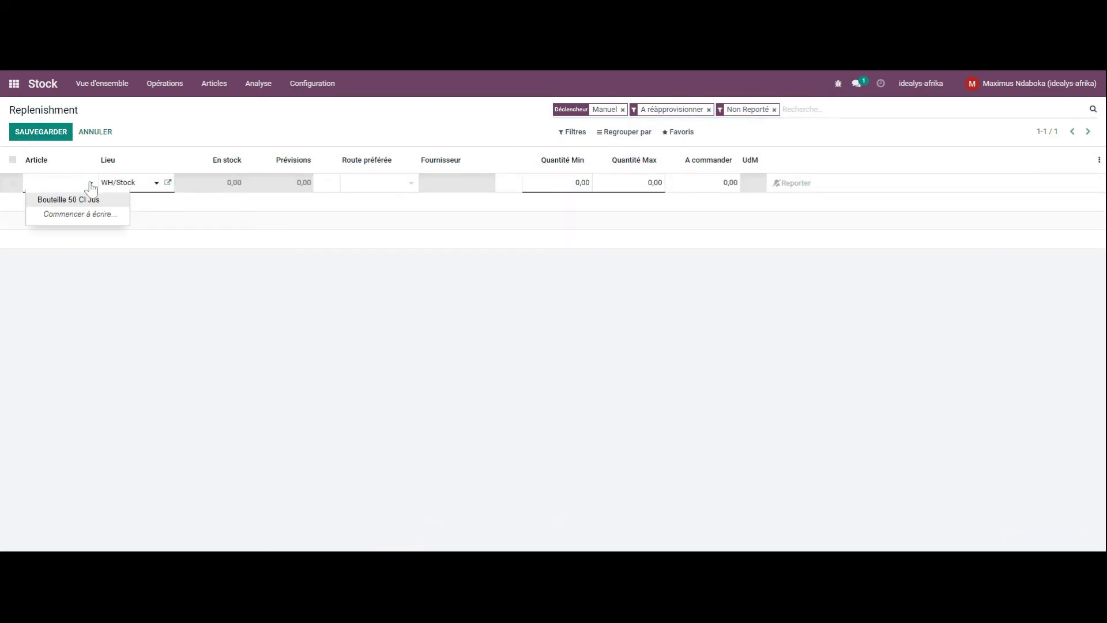
pyautogui.click(92, 201)
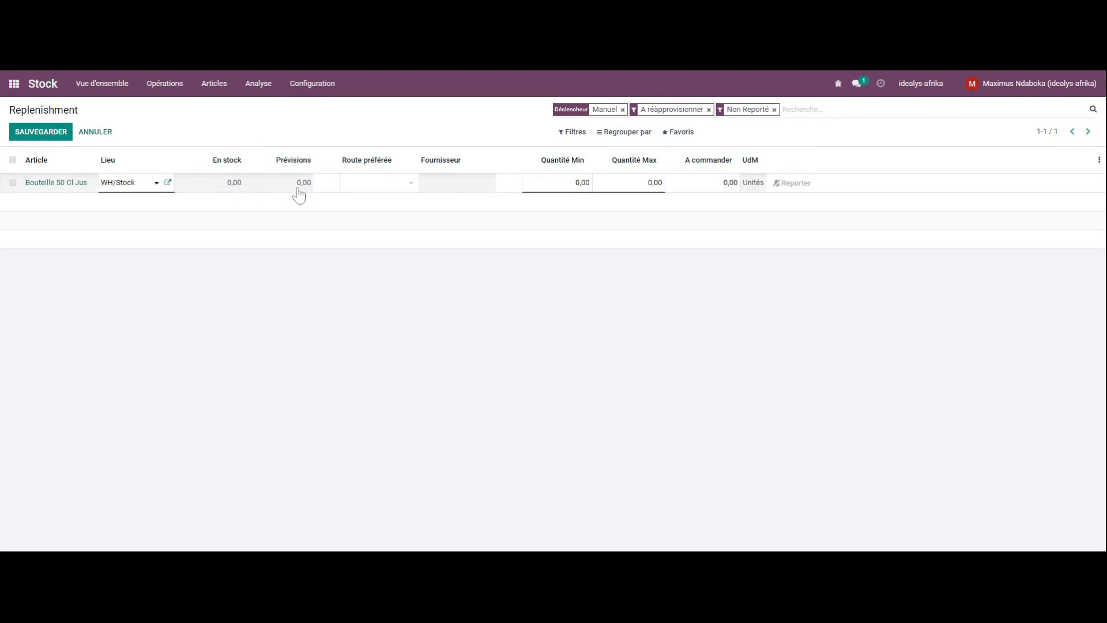
# Set the replenishment line's preferred route to Acheter and assign the article's supplier
pyautogui.click(410, 183)
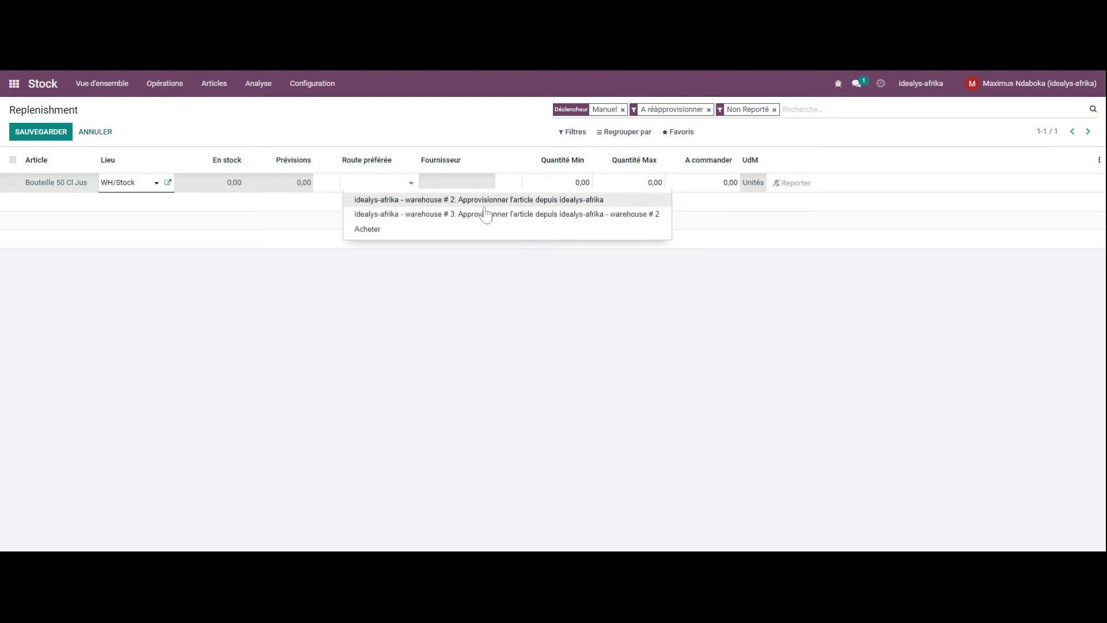
pyautogui.click(504, 216)
pyautogui.click(410, 185)
pyautogui.click(381, 228)
pyautogui.click(486, 188)
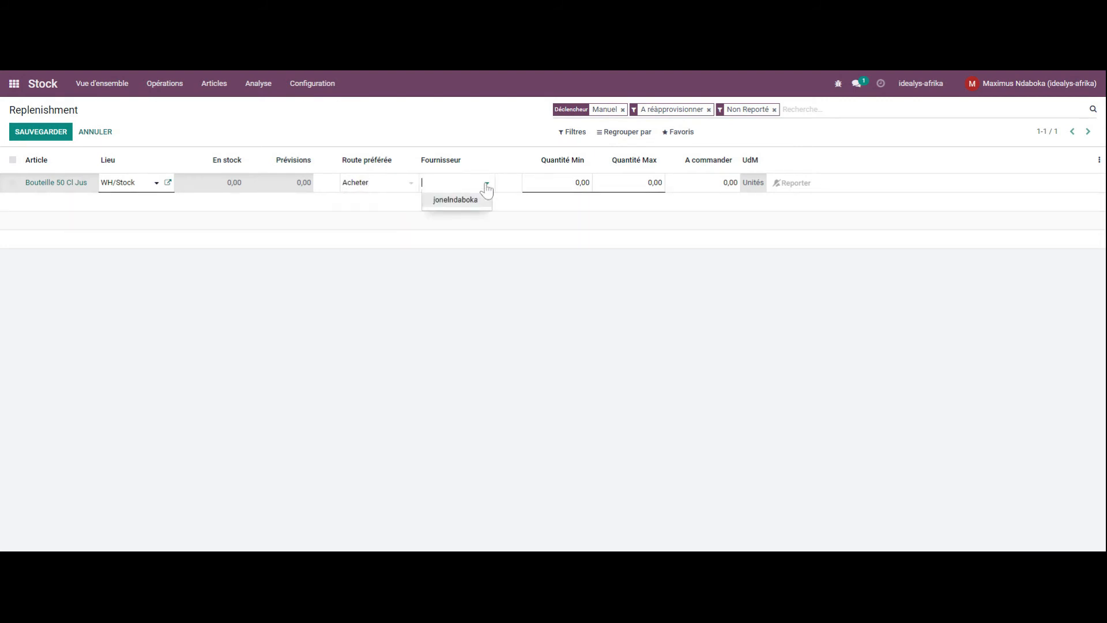
pyautogui.click(455, 200)
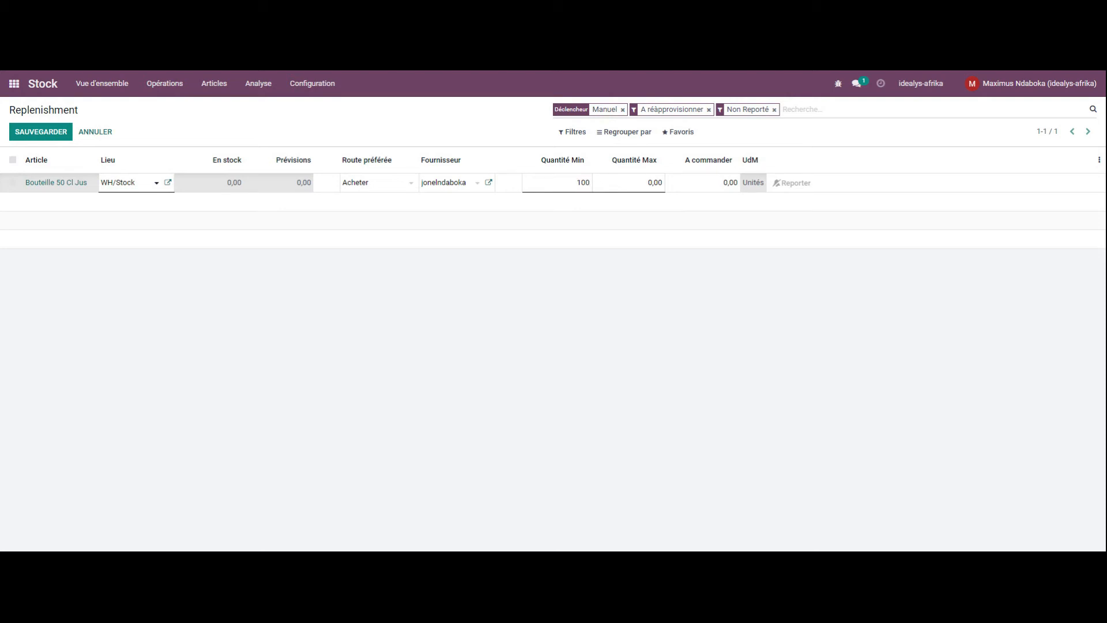
# Save the replenishment line with a minimum quantity of 100 and a maximum of 500, and automate its orders
pyautogui.press('Tab')
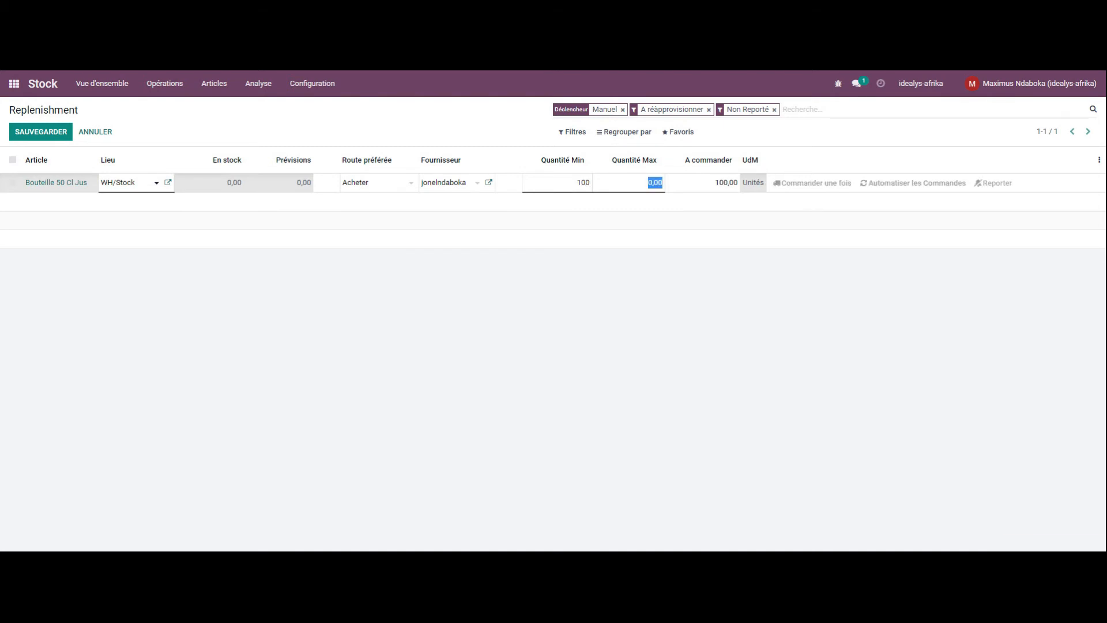
pyautogui.write('500')
pyautogui.press('Tab')
pyautogui.click(40, 133)
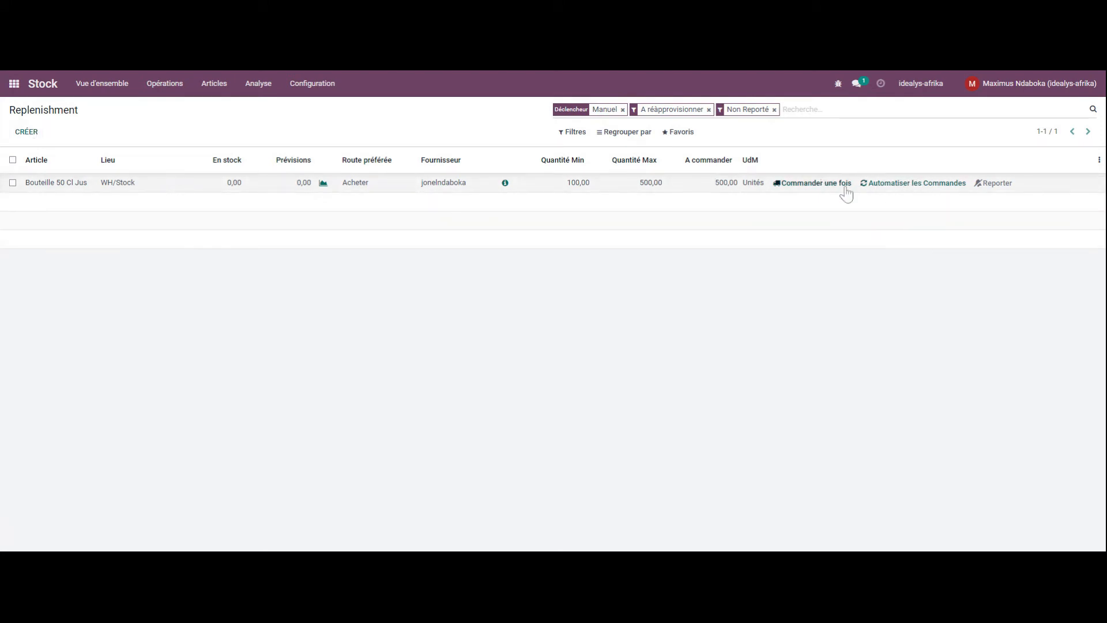
pyautogui.click(888, 186)
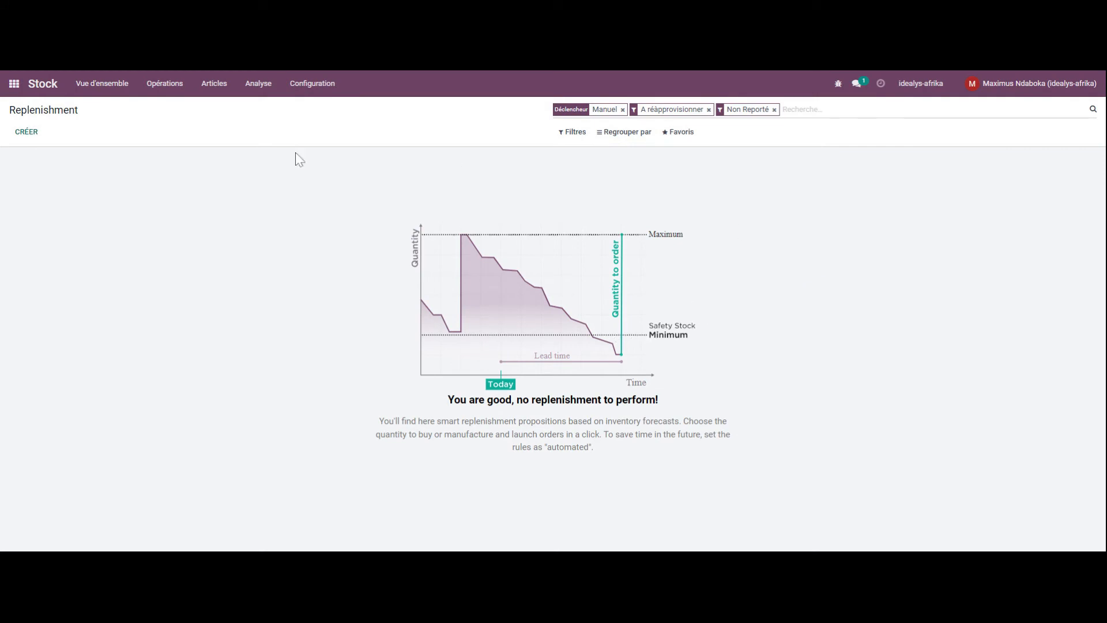
# Check the planned stock report with the monthly display
pyautogui.click(216, 84)
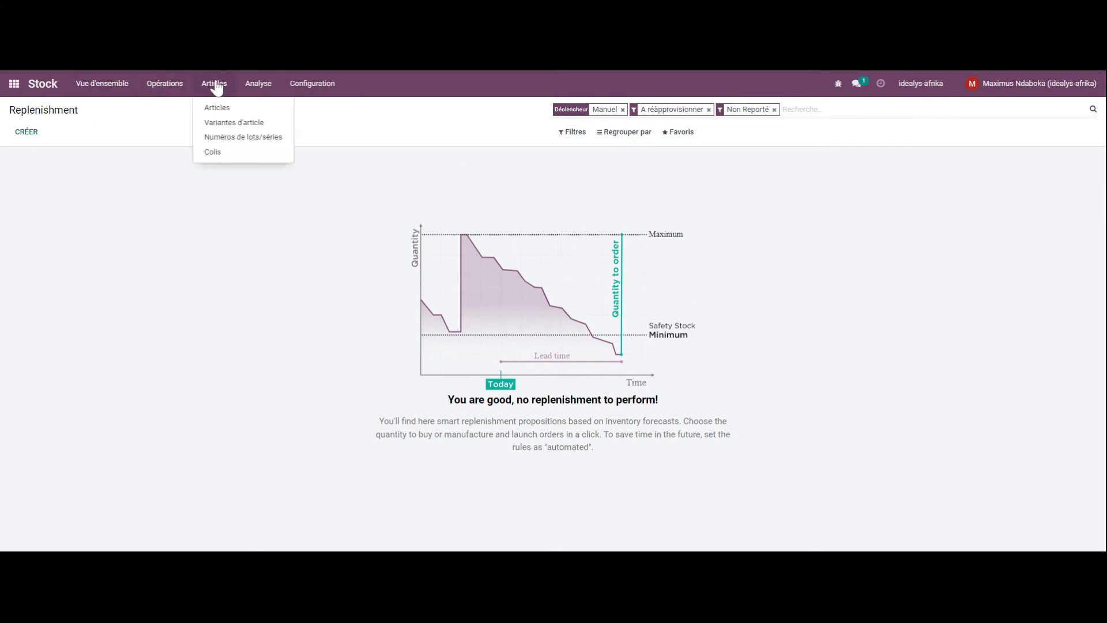
pyautogui.click(270, 85)
pyautogui.click(164, 83)
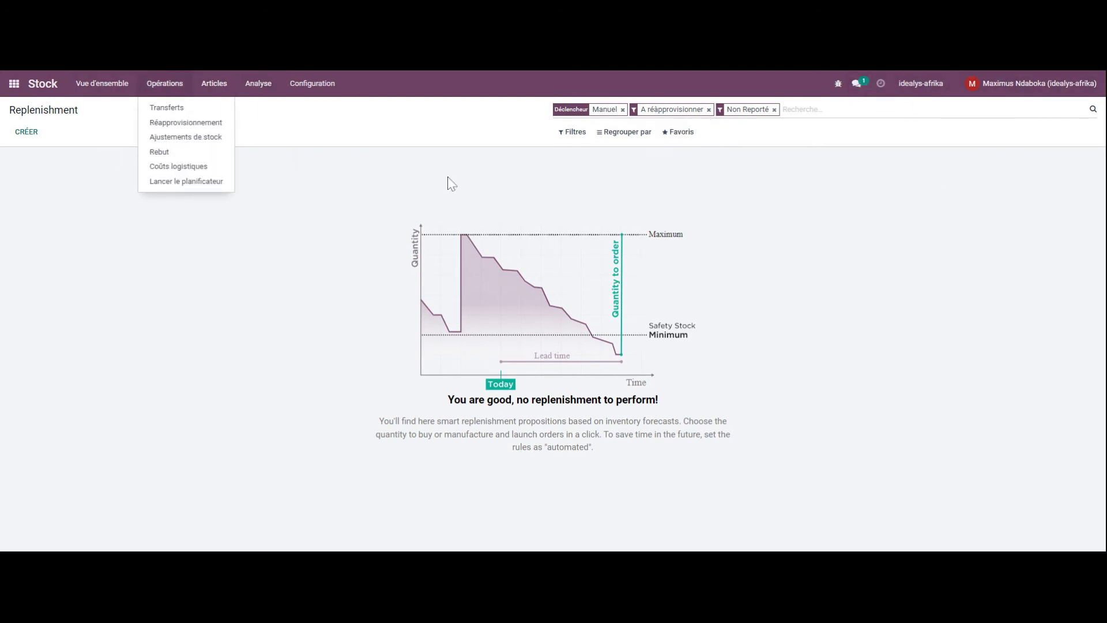
pyautogui.moveTo(251, 87)
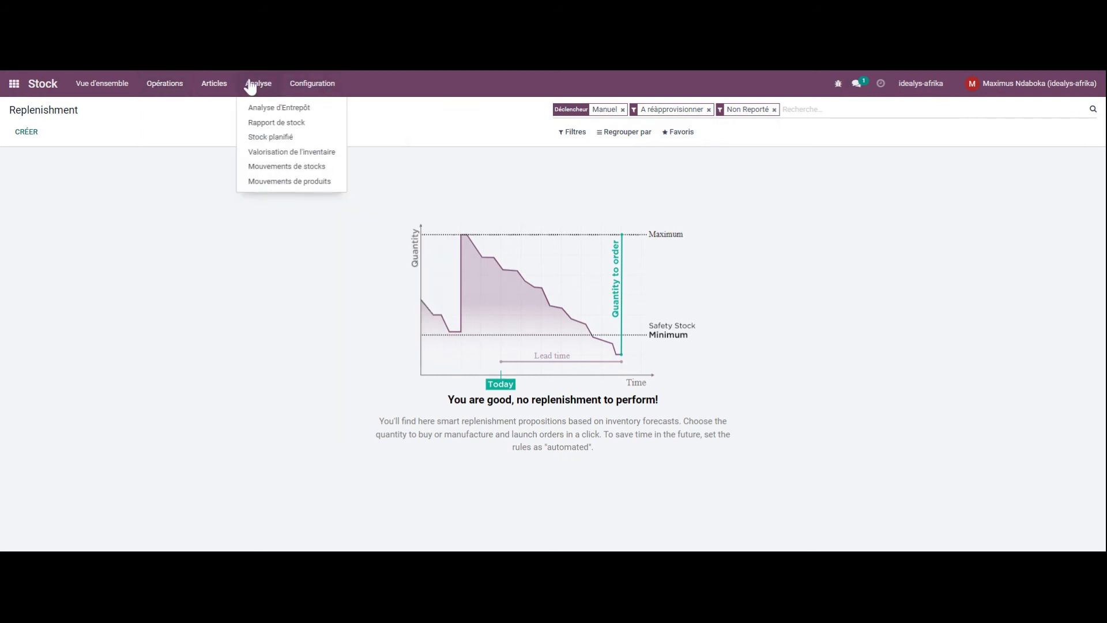
pyautogui.click(280, 138)
pyautogui.click(57, 132)
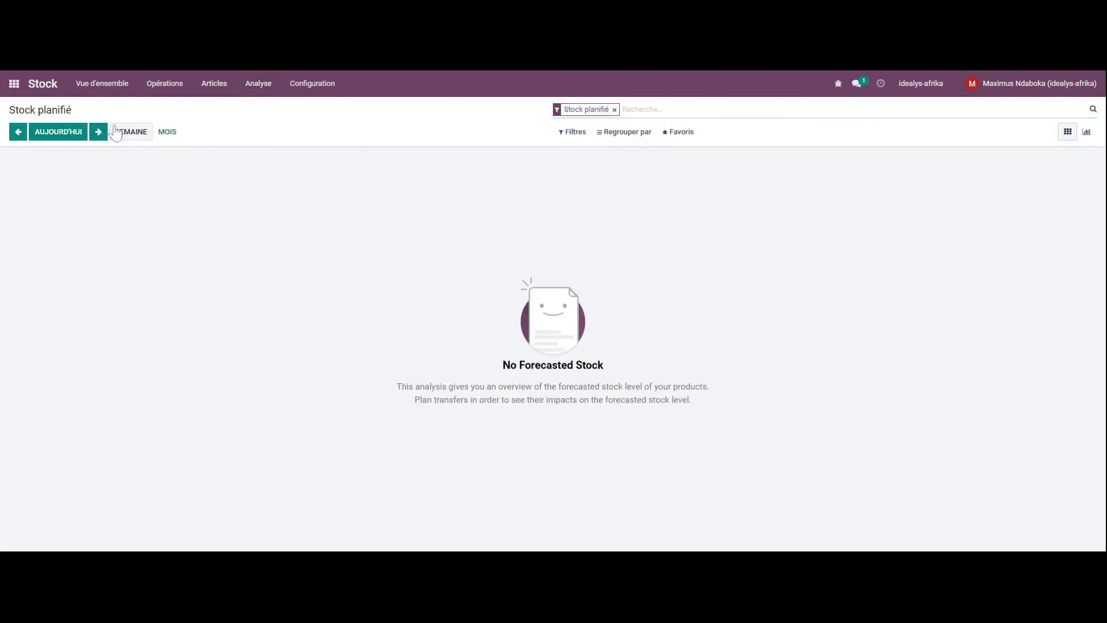
pyautogui.click(168, 135)
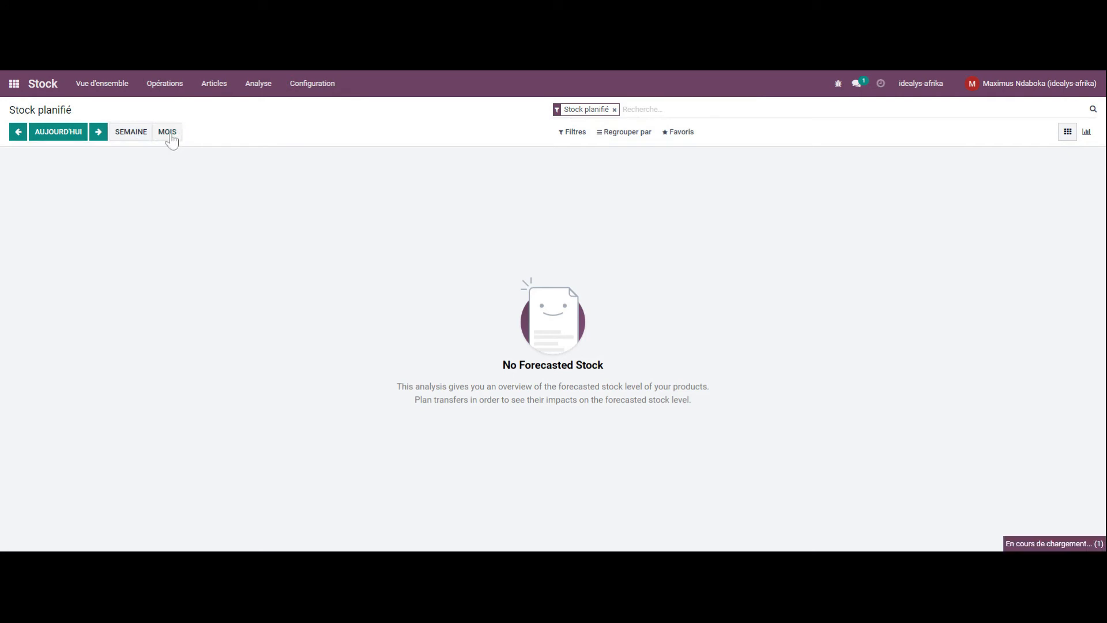
# View the available stock as of 06/12/2021 17:05:09 from the stock report
pyautogui.click(305, 86)
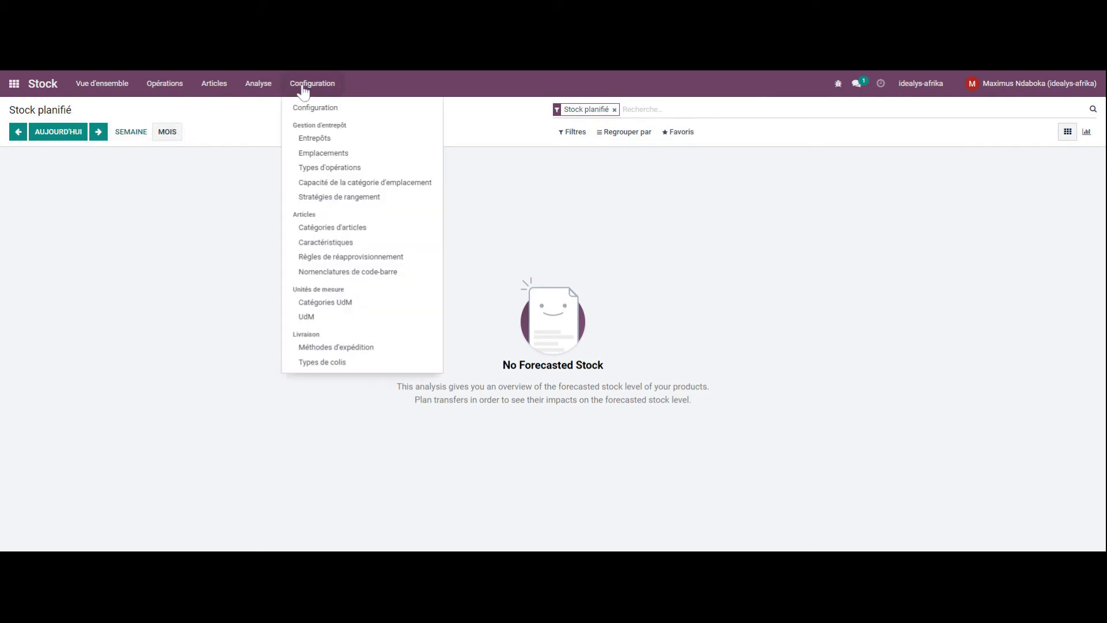
pyautogui.click(257, 83)
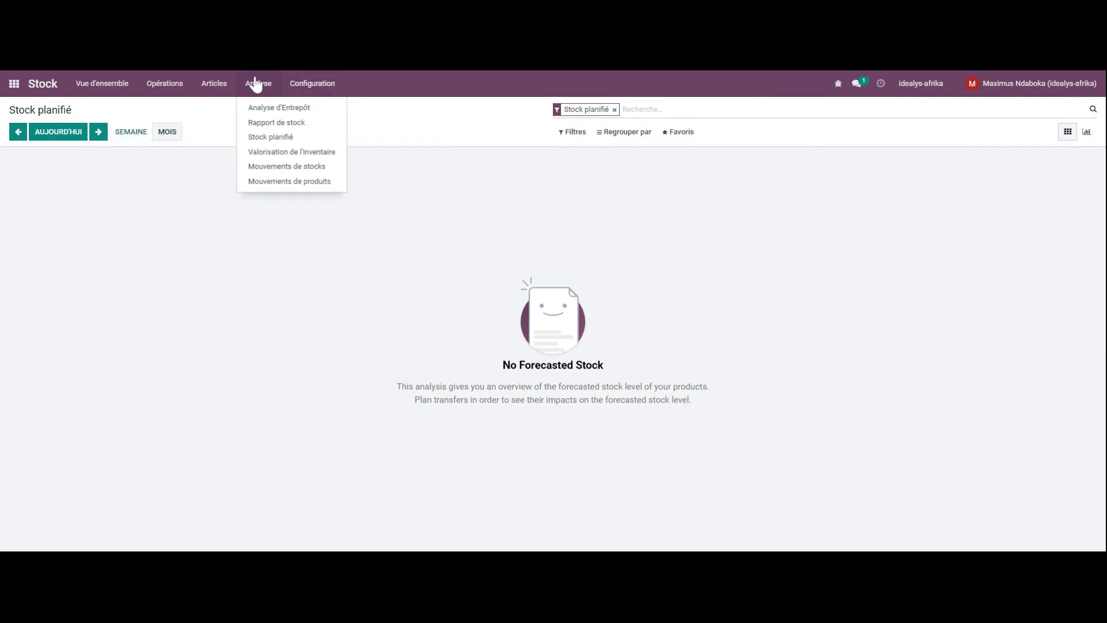
pyautogui.click(285, 123)
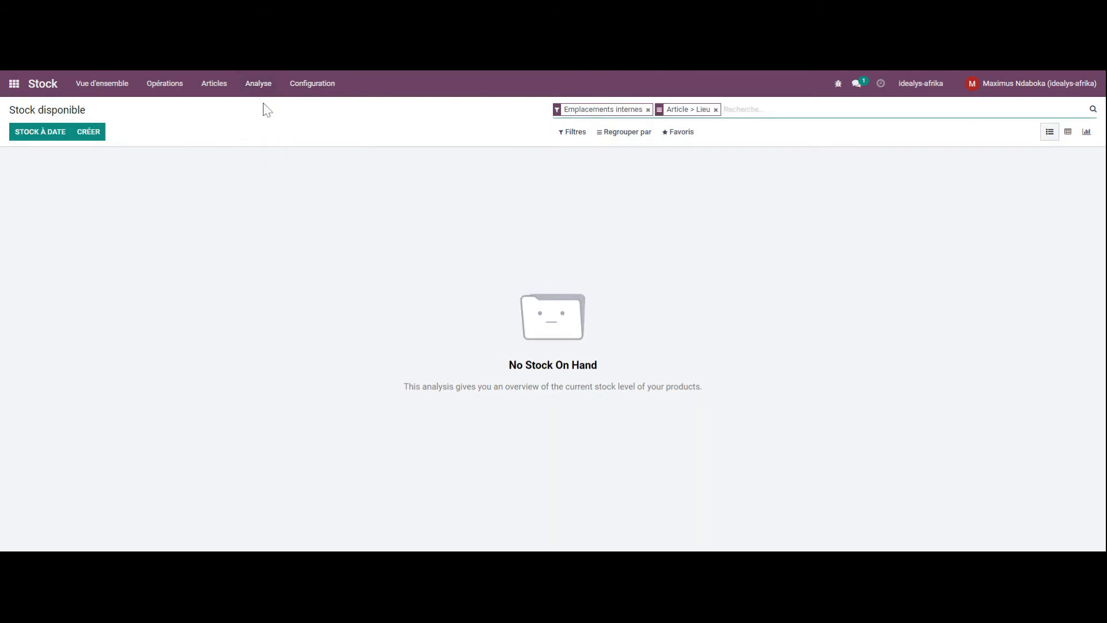
pyautogui.click(35, 136)
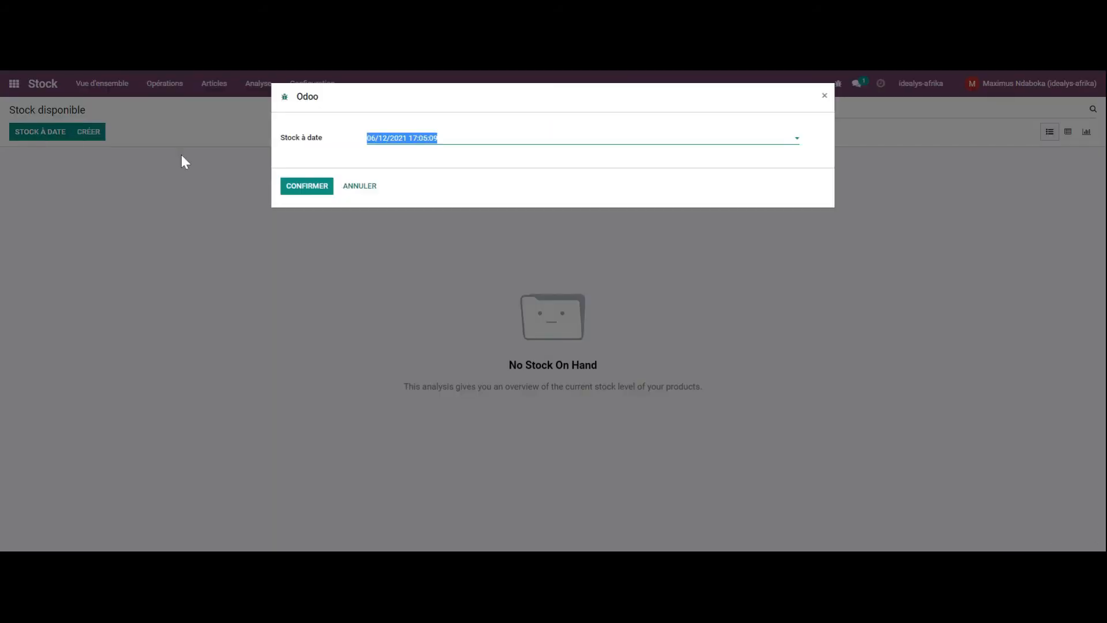
pyautogui.click(321, 186)
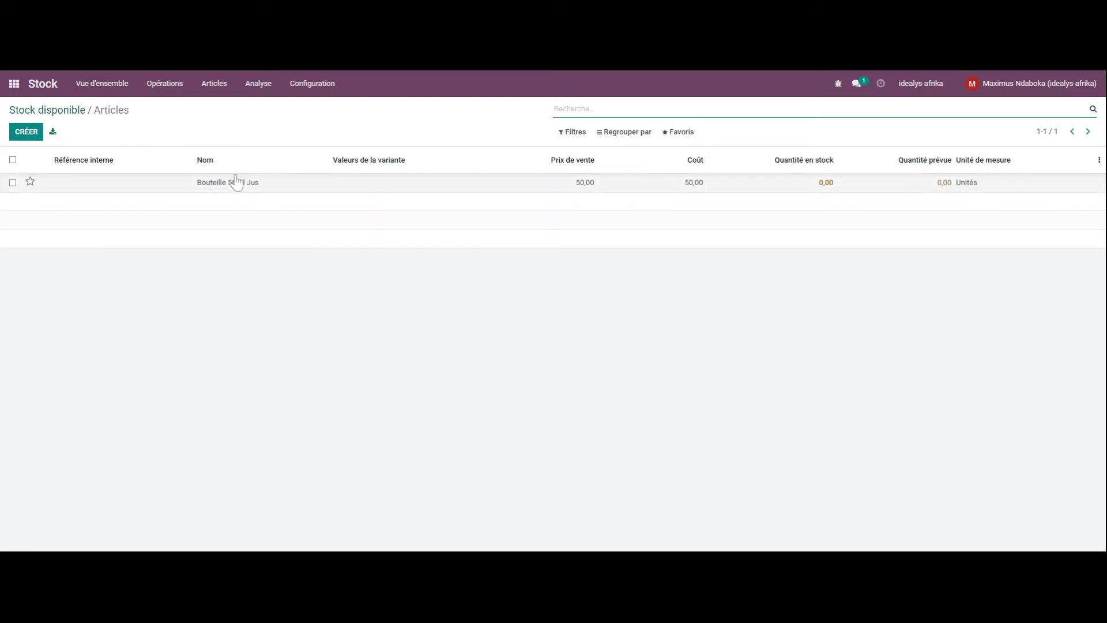
# Check the stock movements report
pyautogui.click(260, 84)
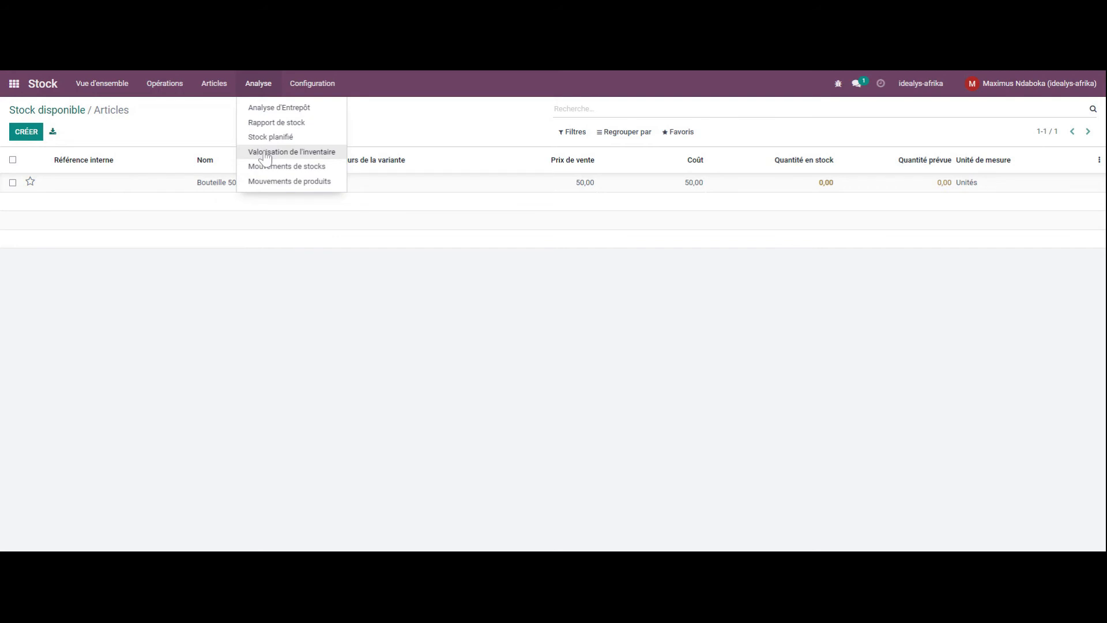
pyautogui.click(278, 168)
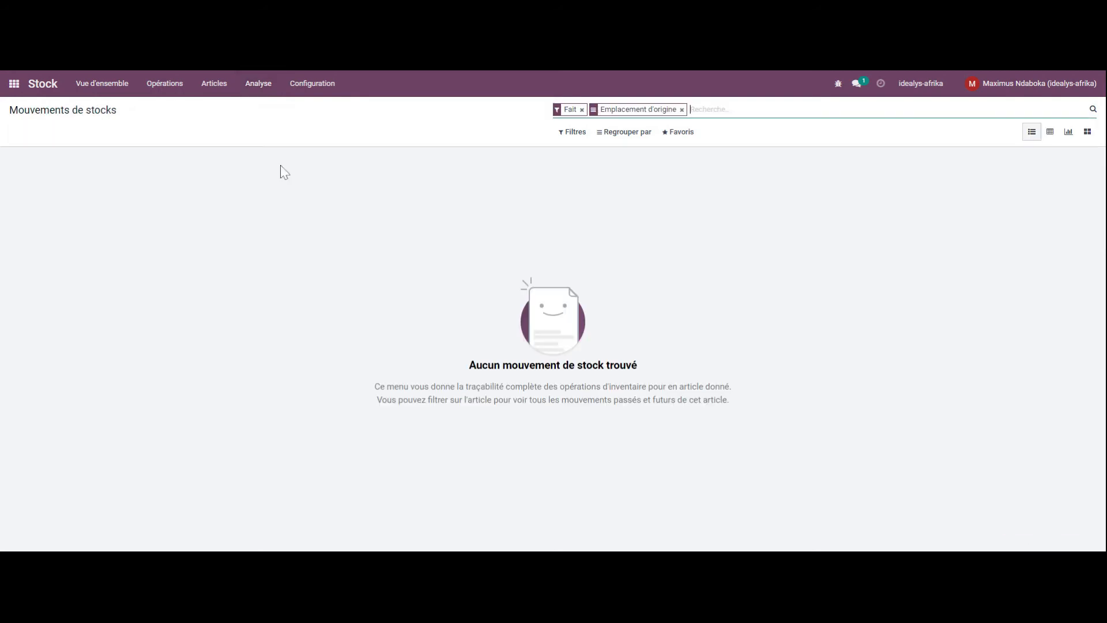
pyautogui.click(257, 83)
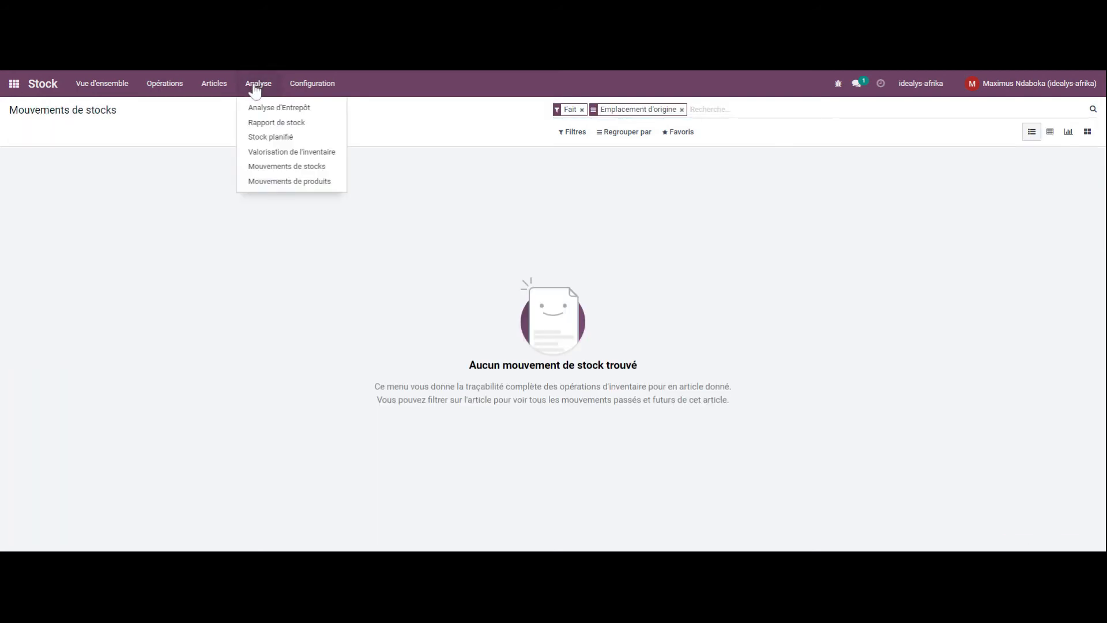
pyautogui.moveTo(164, 91)
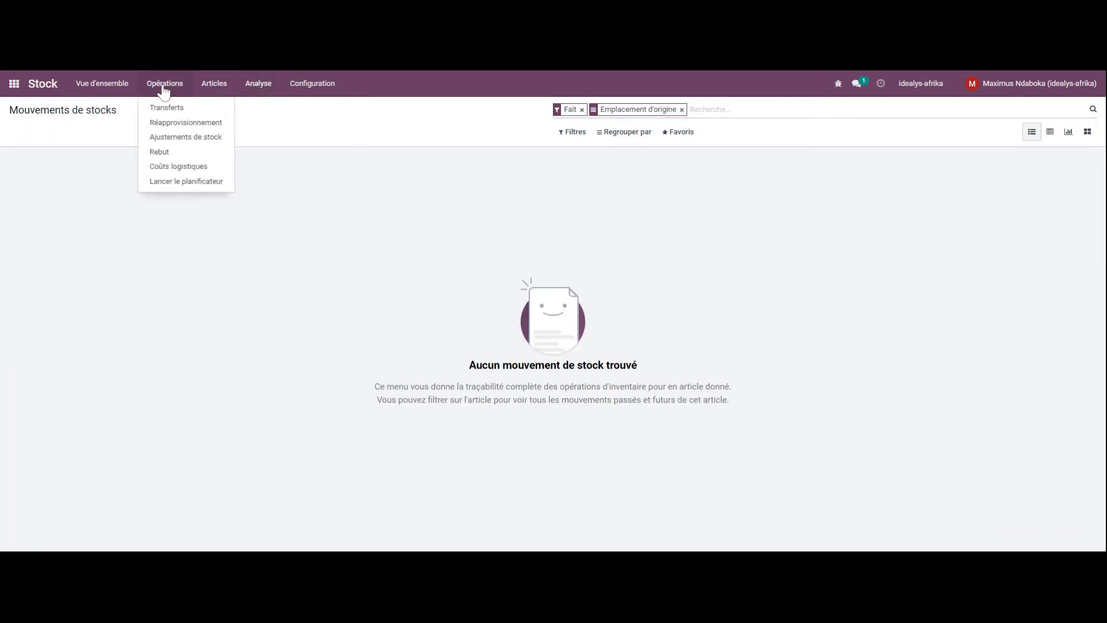
# Remove the Non Reporté filter from the replenishment list and add a line for the article "Bouteille 50 Cl Jus"
pyautogui.click(179, 123)
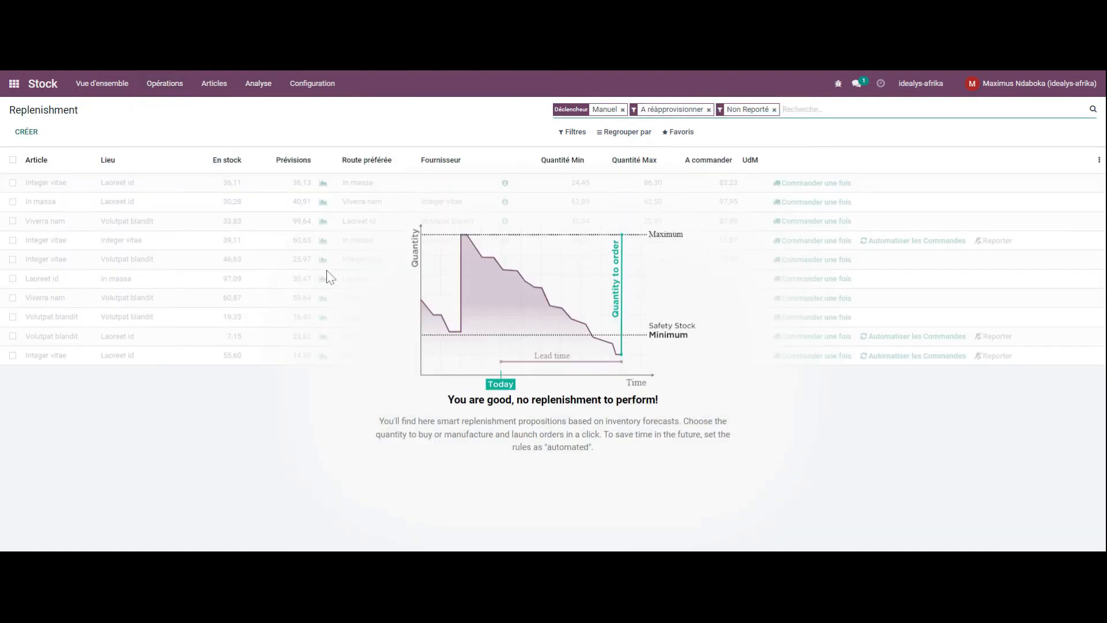
pyautogui.click(774, 110)
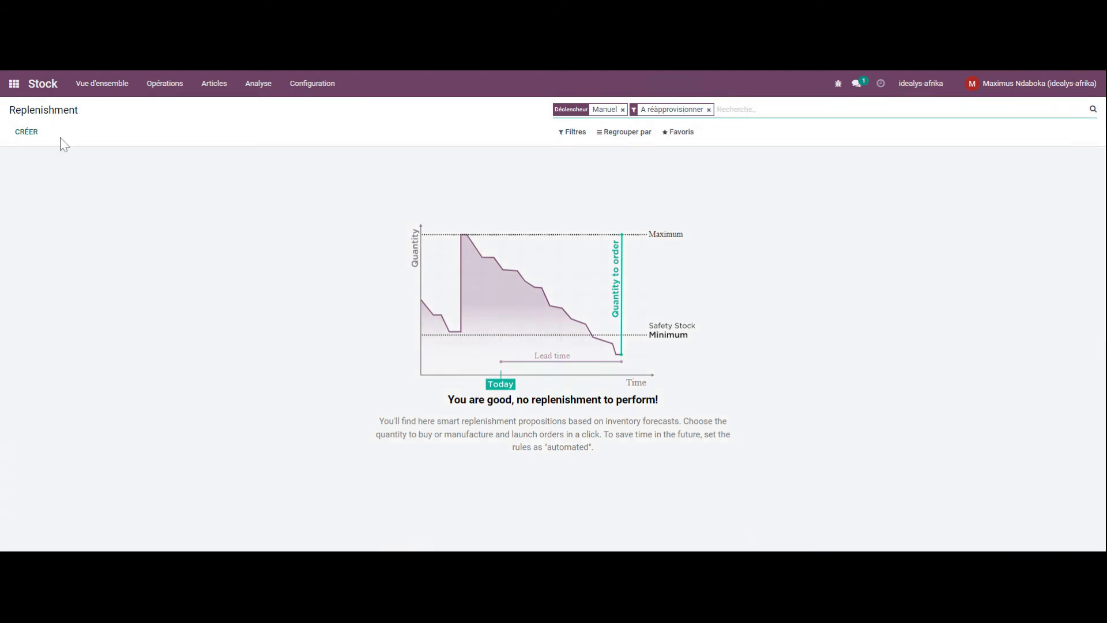
pyautogui.click(35, 134)
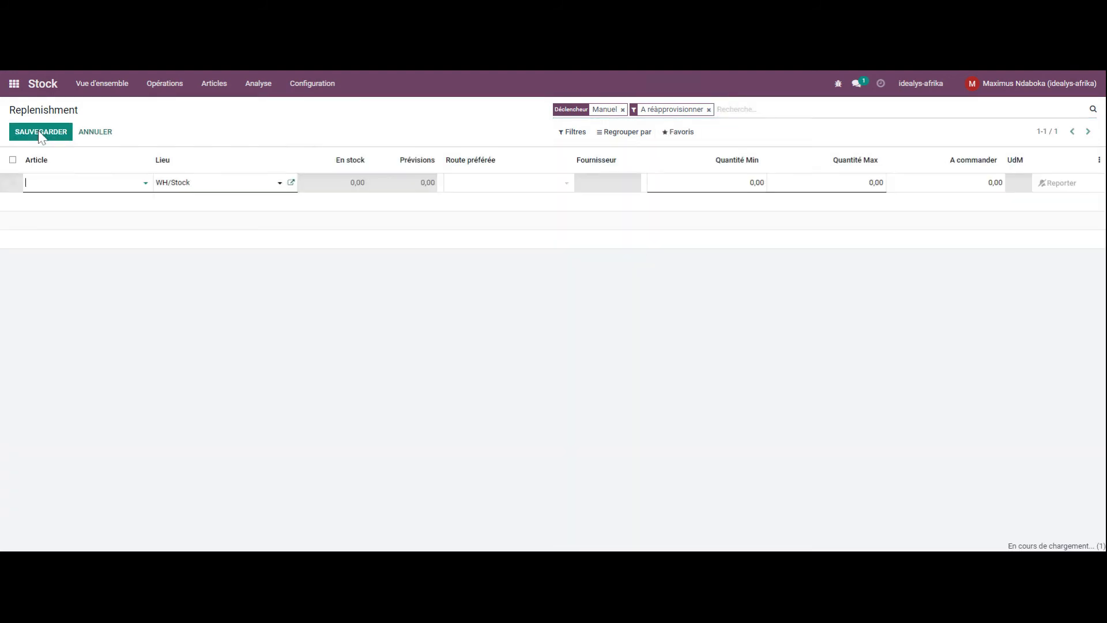
pyautogui.click(143, 184)
pyautogui.click(86, 201)
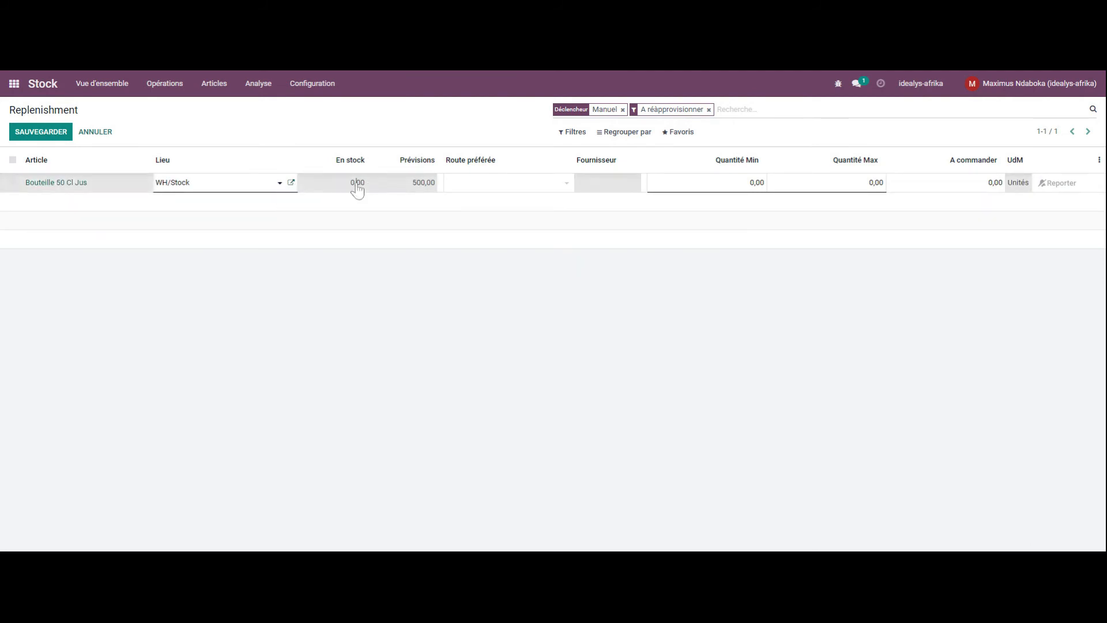
# Set the new replenishment line's preferred route to Acheter and assign its supplier
pyautogui.click(561, 183)
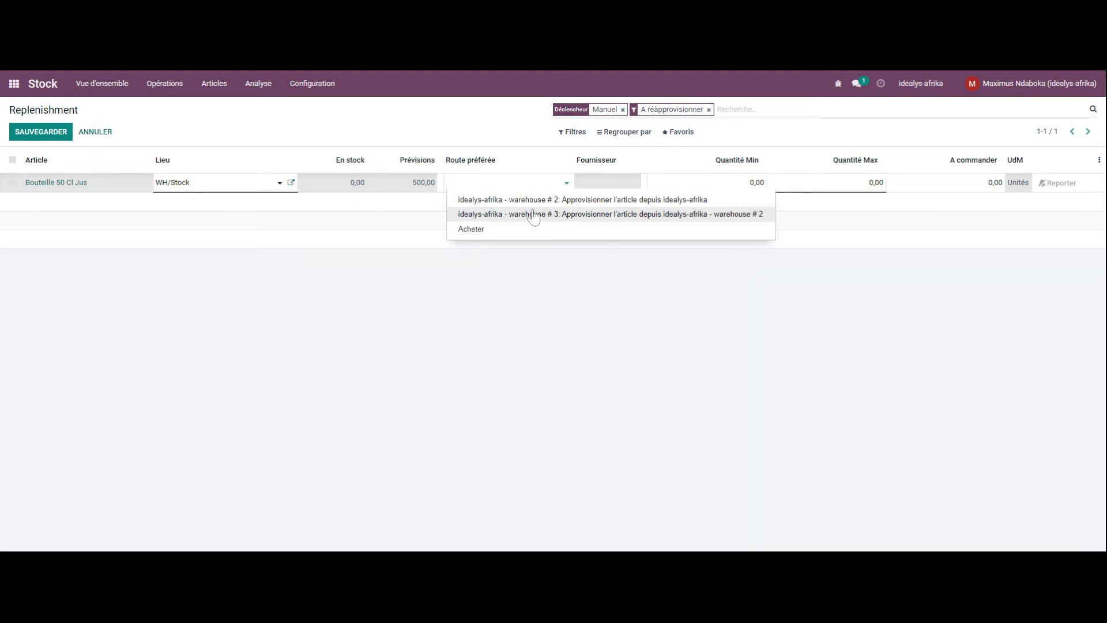
pyautogui.click(471, 228)
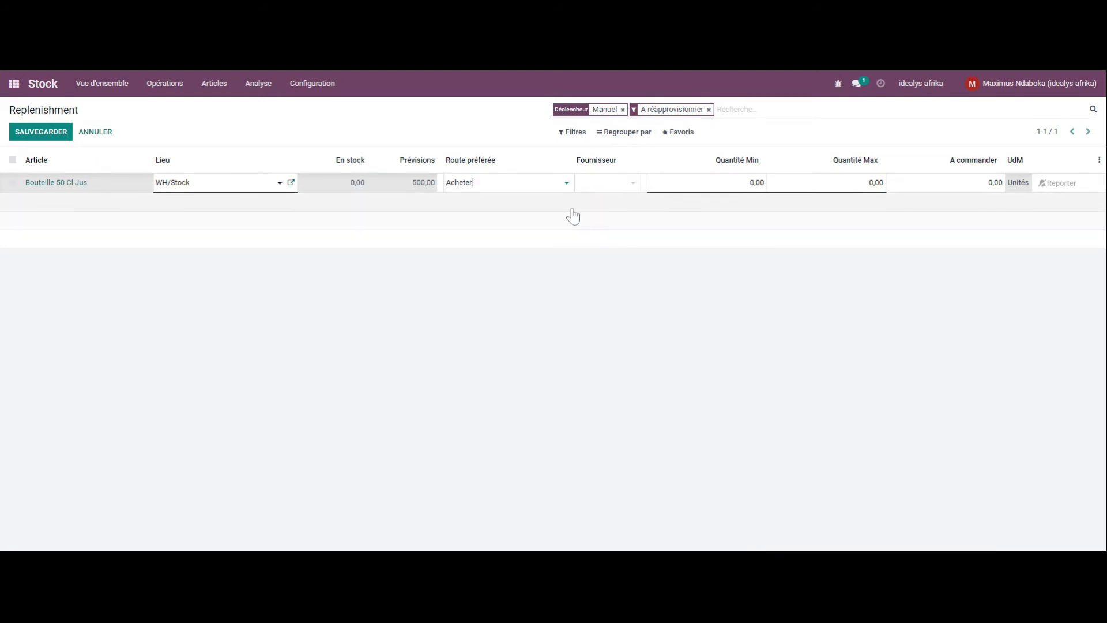
pyautogui.click(627, 188)
pyautogui.click(618, 200)
# Set the line's minimum and maximum quantities to 50 and try to save it for WH/Stock
pyautogui.click(757, 182)
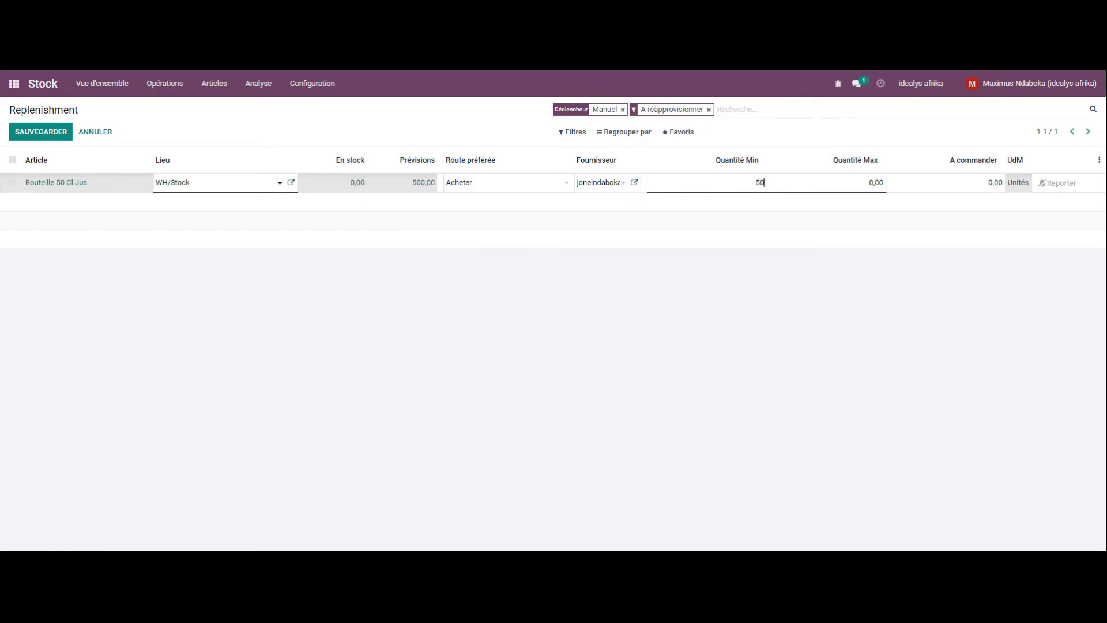
pyautogui.click(850, 181)
pyautogui.write('50')
pyautogui.click(937, 182)
pyautogui.click(947, 209)
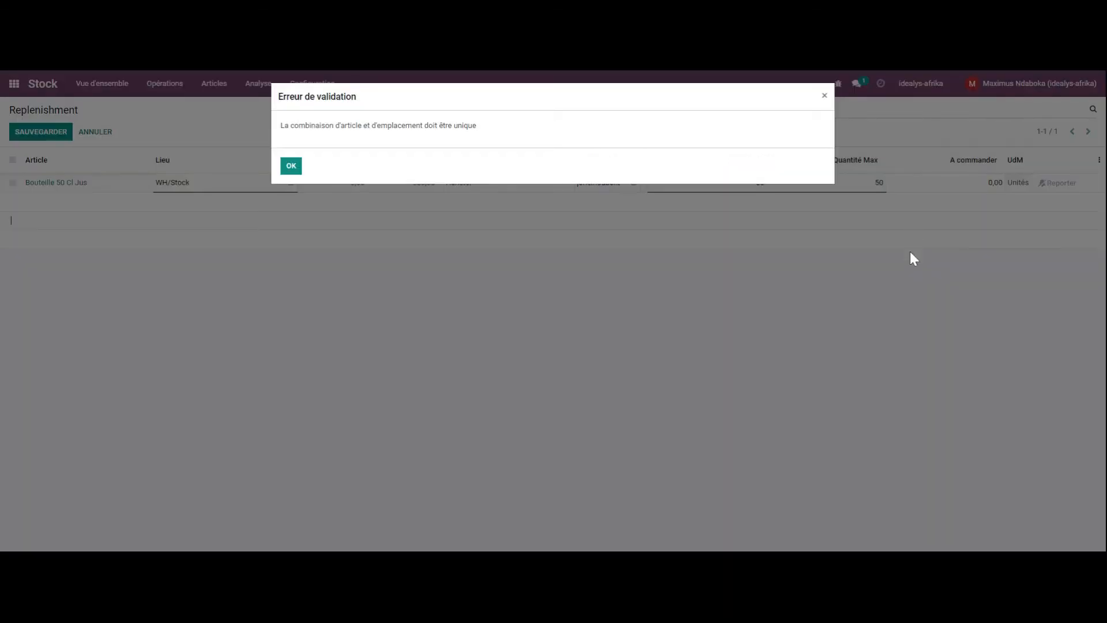
pyautogui.click(291, 165)
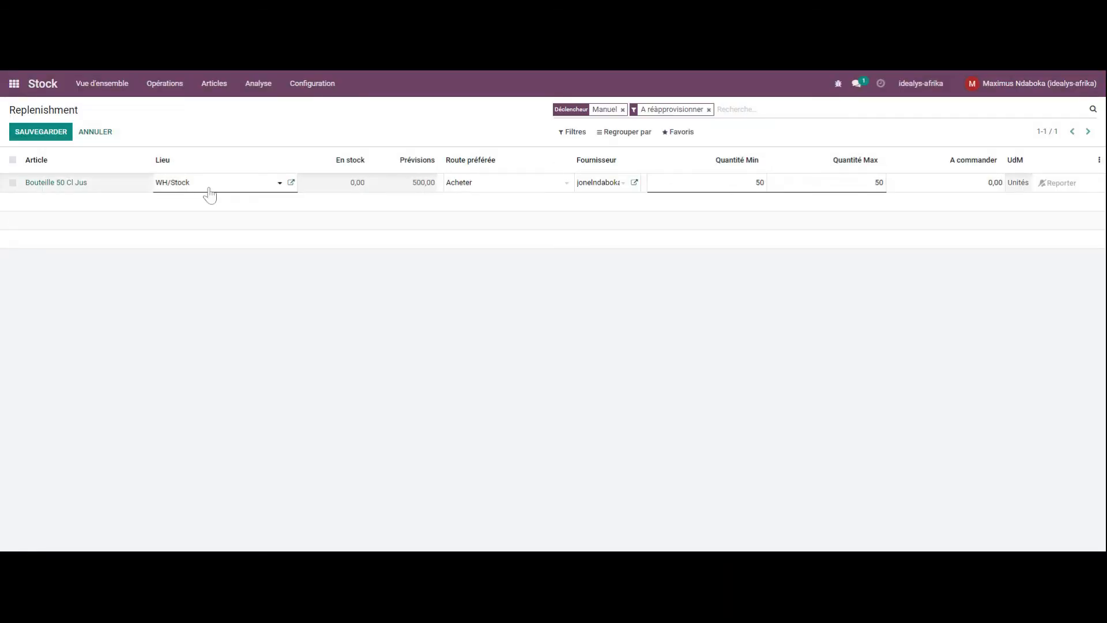
# Change the replenishment line's location to IA-W2/Stock, save it and order the quantity once
pyautogui.click(280, 185)
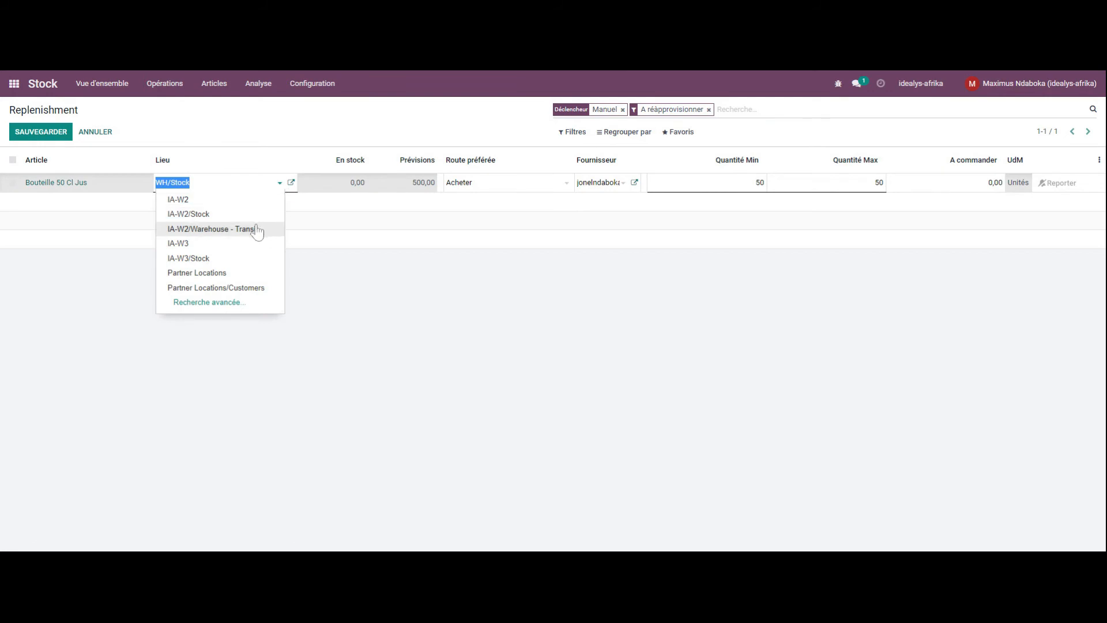
pyautogui.press('Up')
pyautogui.press('Return')
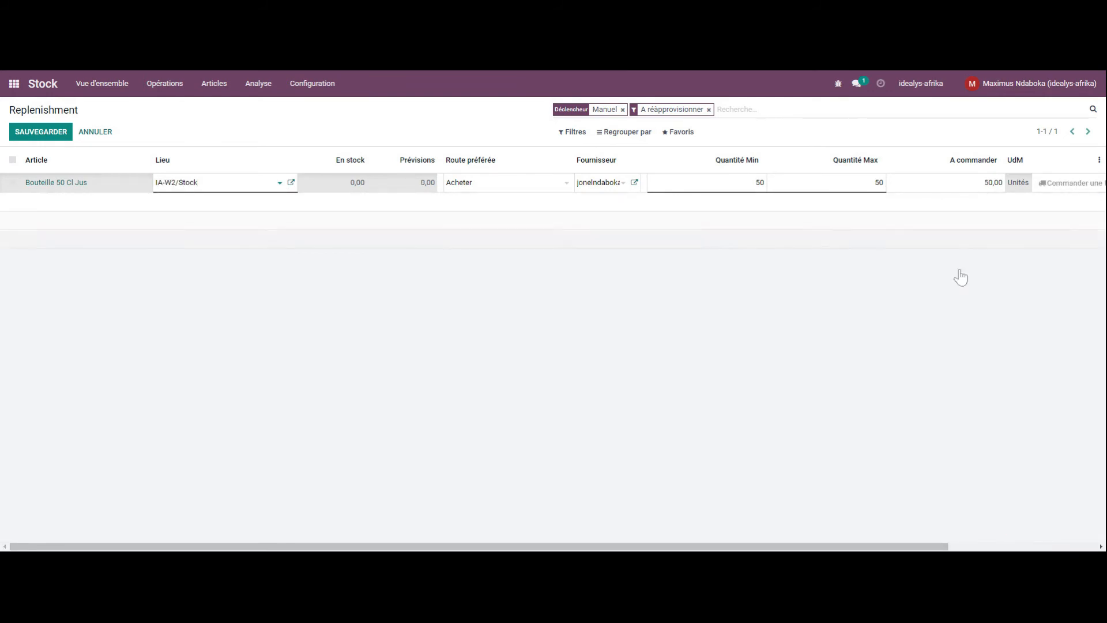
pyautogui.click(266, 129)
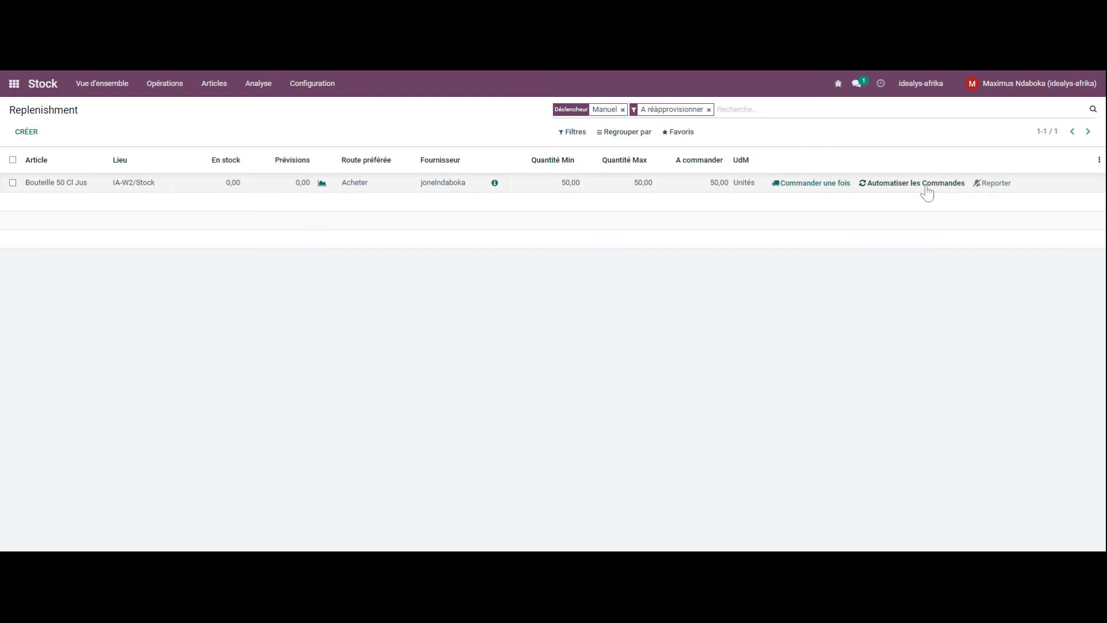
pyautogui.click(810, 183)
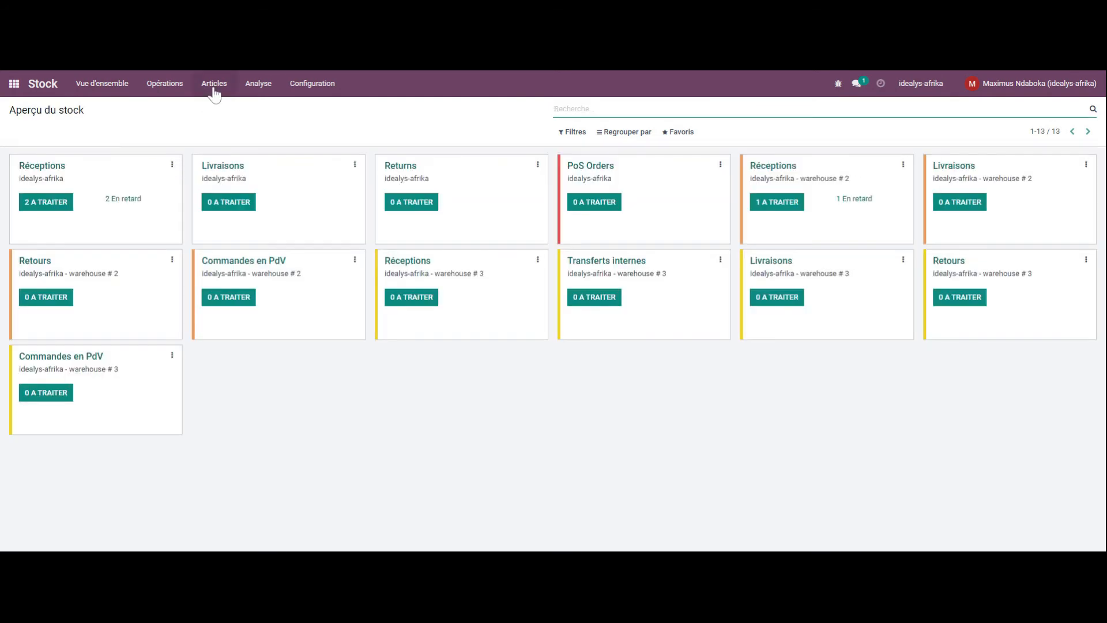
pyautogui.click(214, 87)
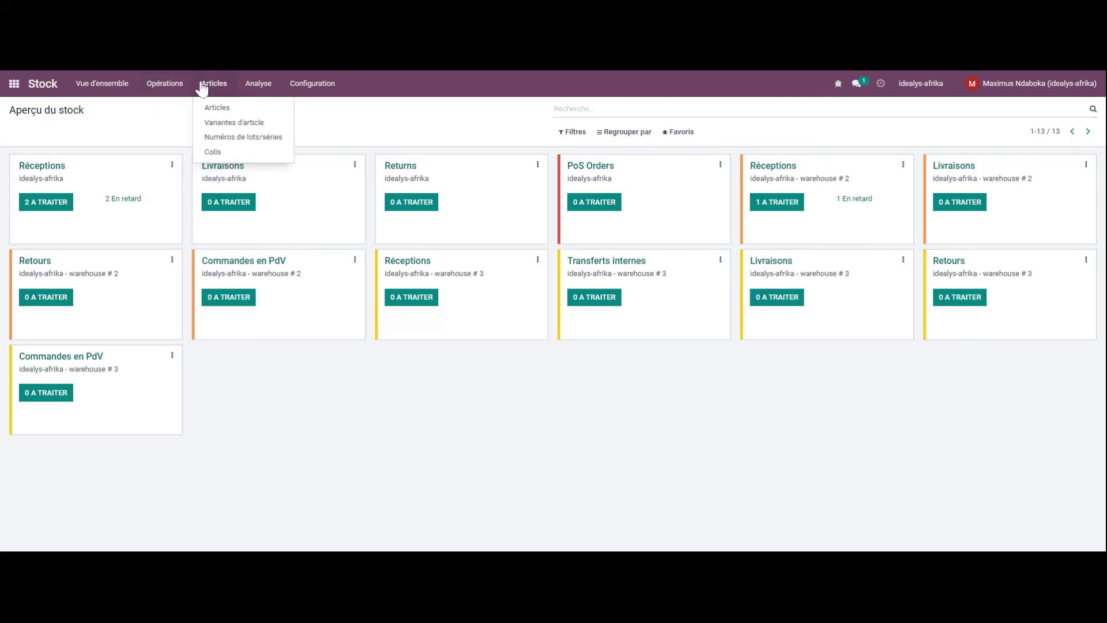
pyautogui.moveTo(159, 77)
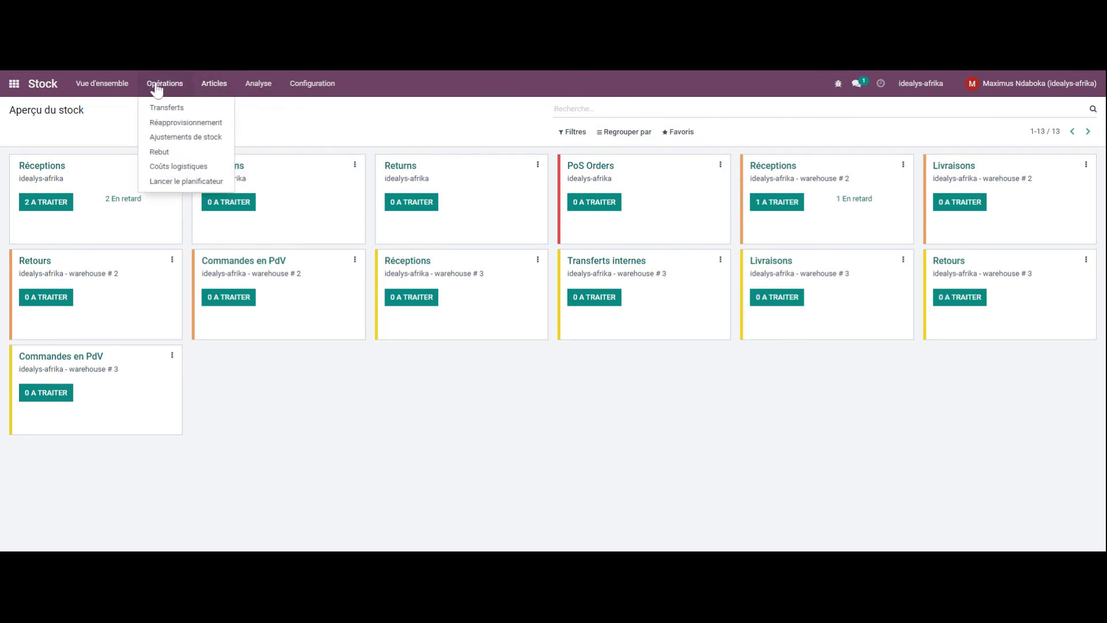
pyautogui.click(341, 117)
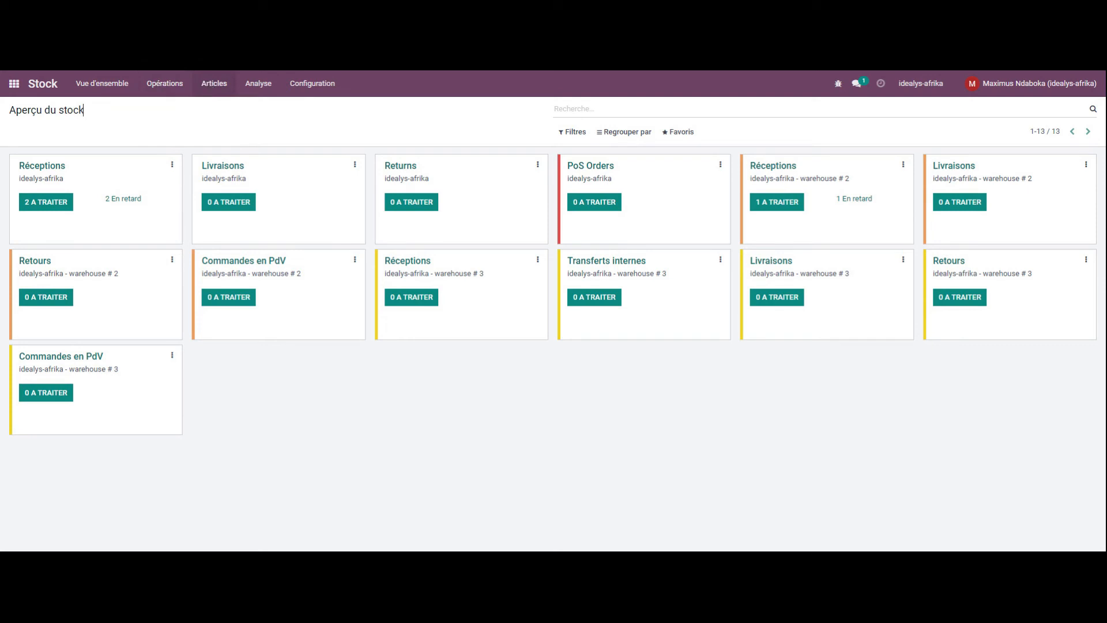
# Examine the article "Bouteille 10 cl": its attributes and variants, general information and product movements
pyautogui.click(214, 83)
pyautogui.click(217, 106)
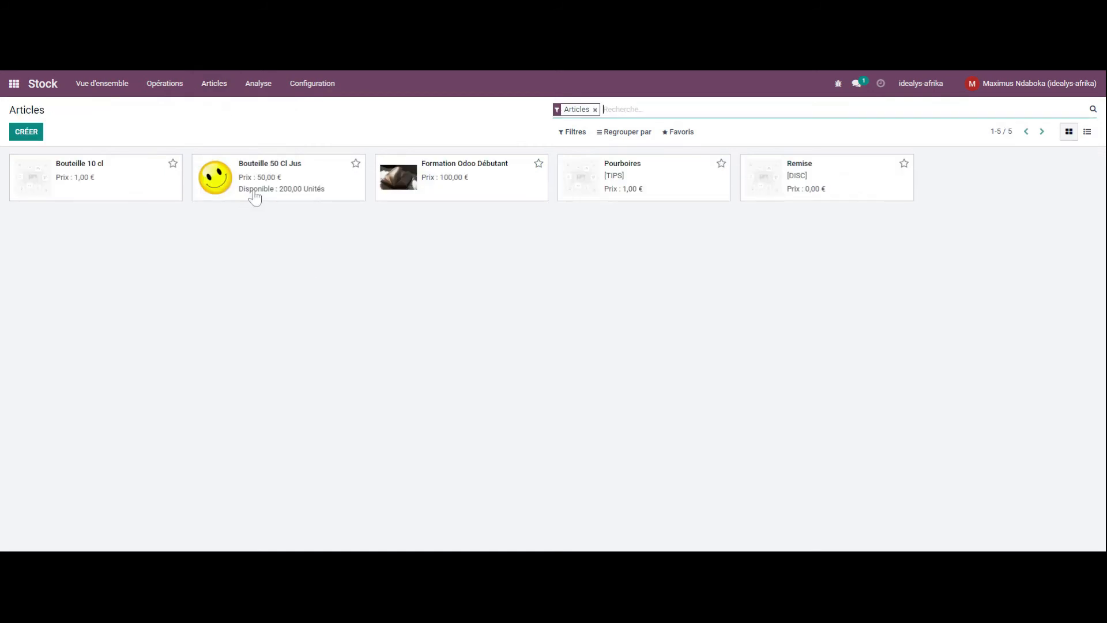
pyautogui.click(98, 179)
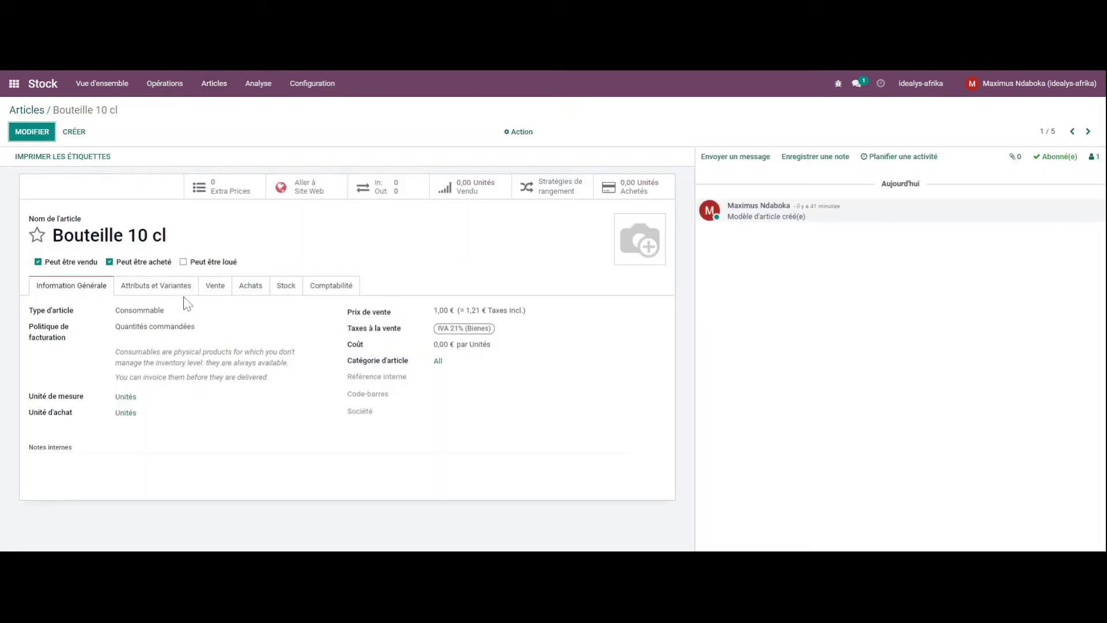
pyautogui.click(149, 286)
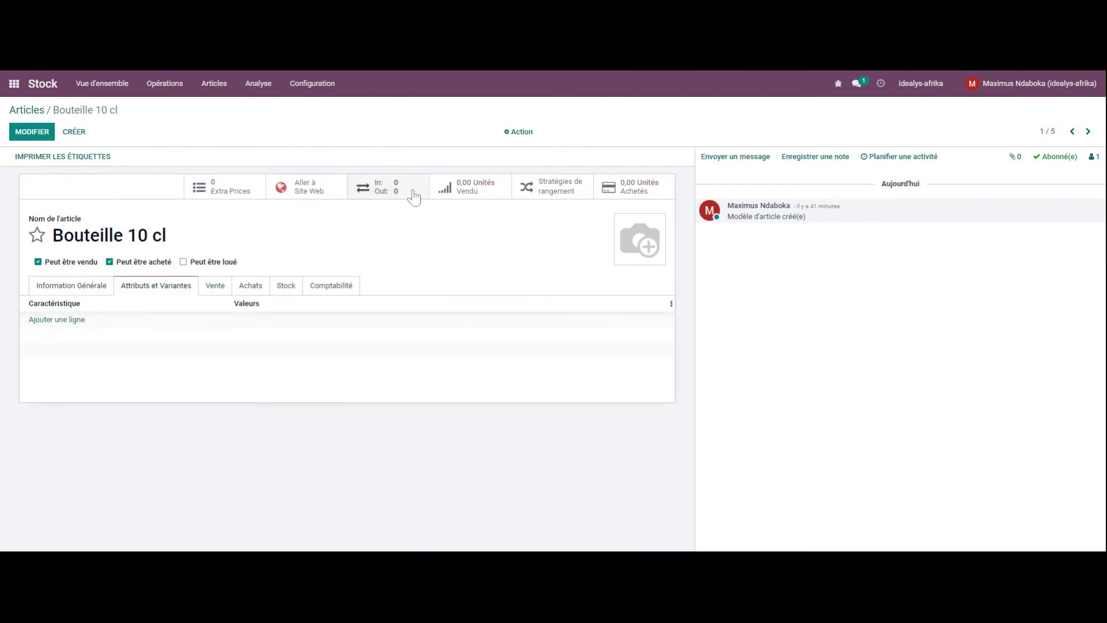
pyautogui.click(77, 292)
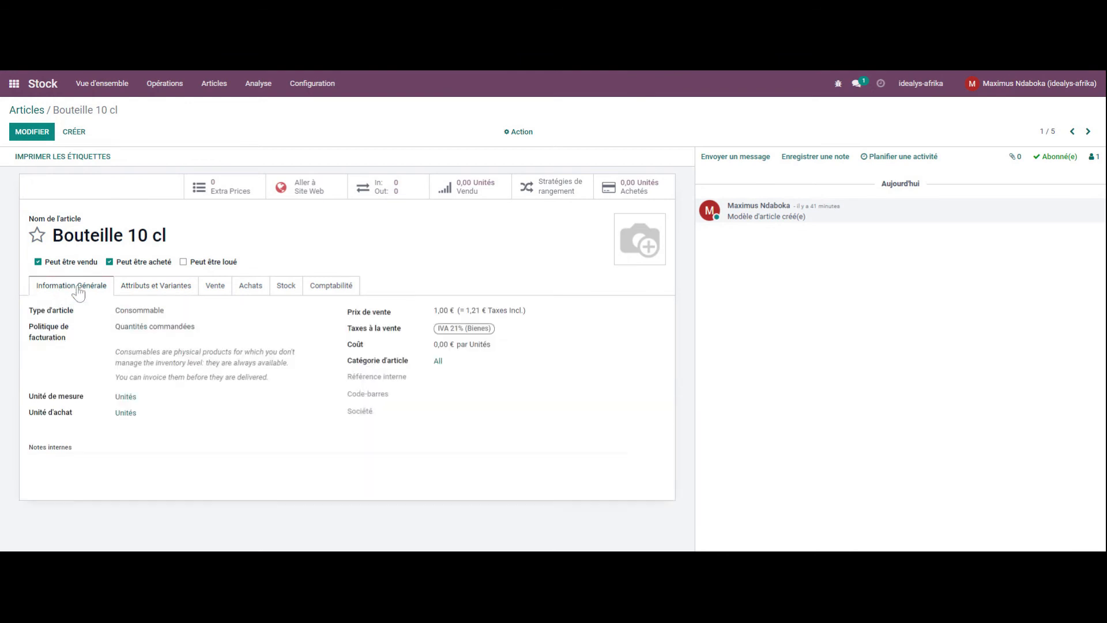
pyautogui.click(379, 191)
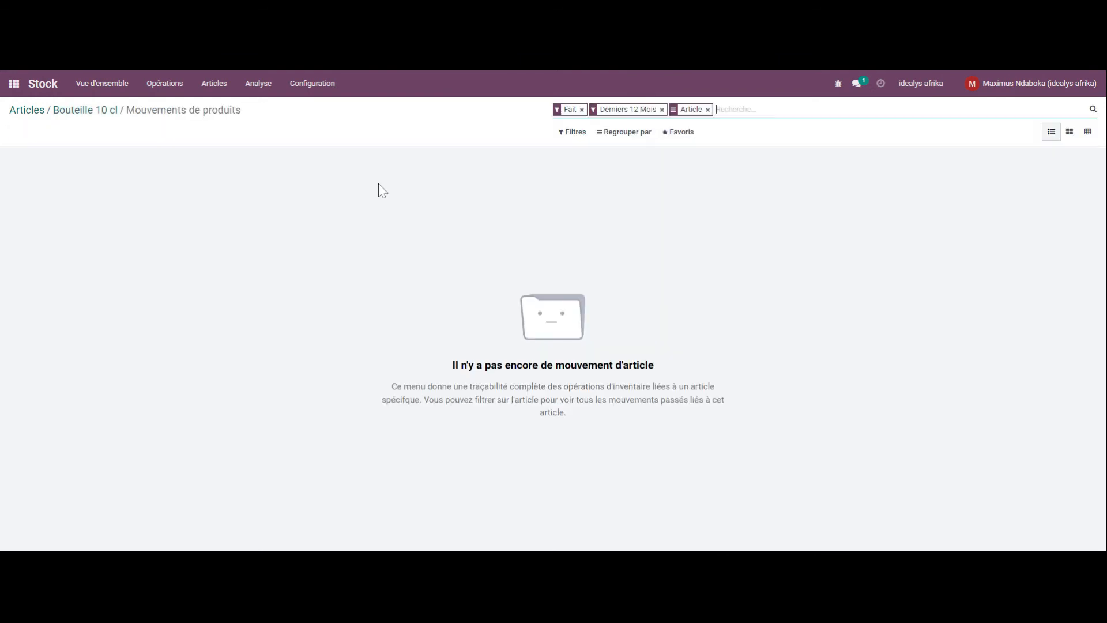
pyautogui.click(80, 110)
pyautogui.click(162, 91)
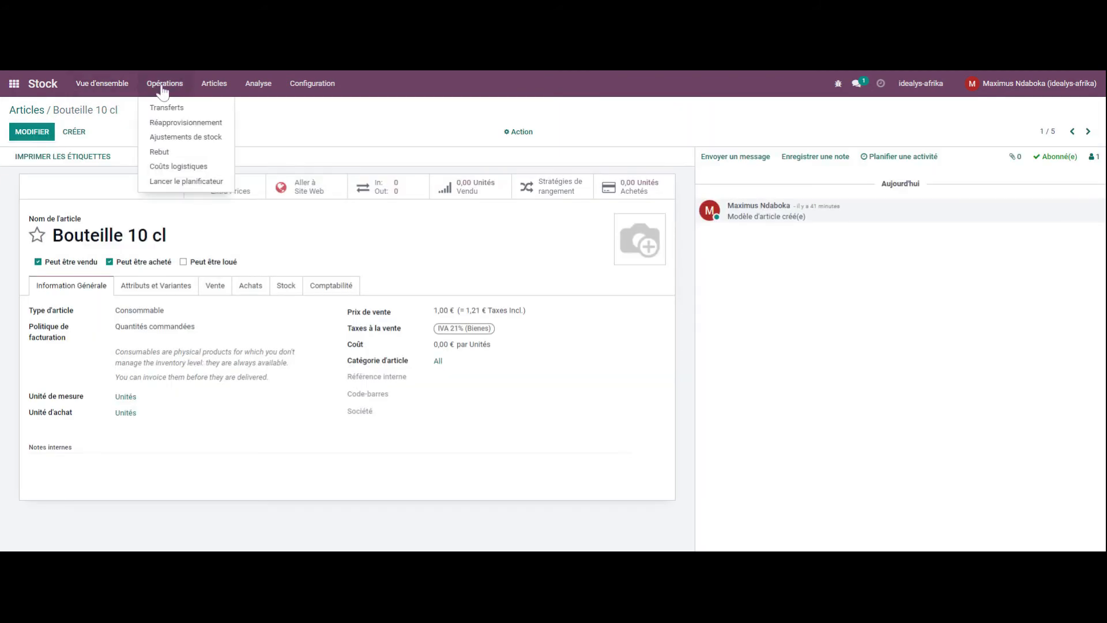
pyautogui.click(175, 140)
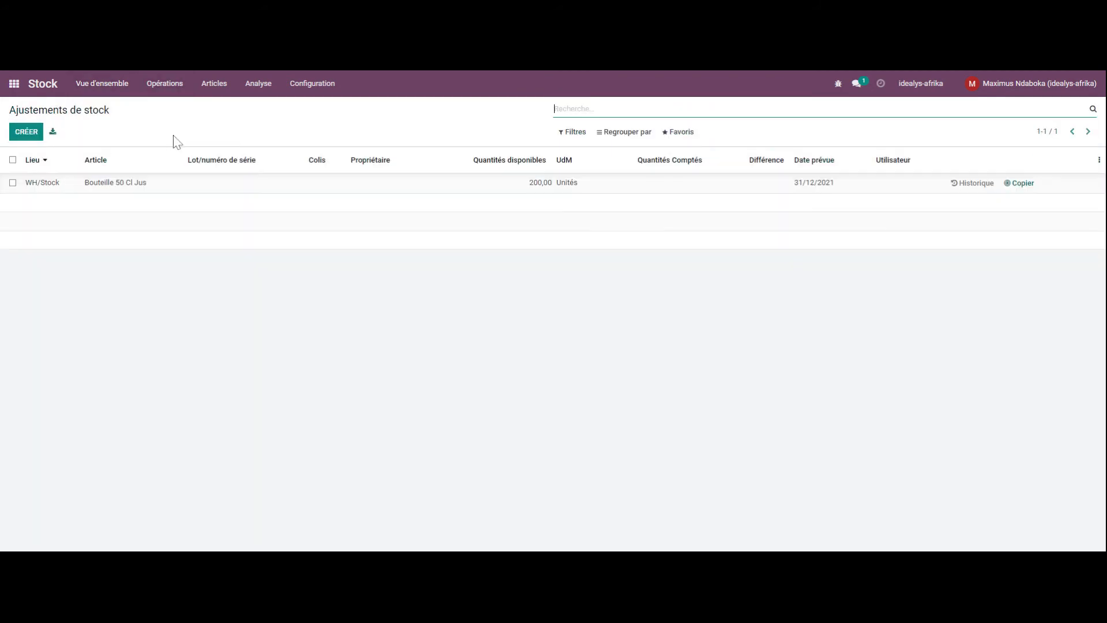
pyautogui.click(27, 132)
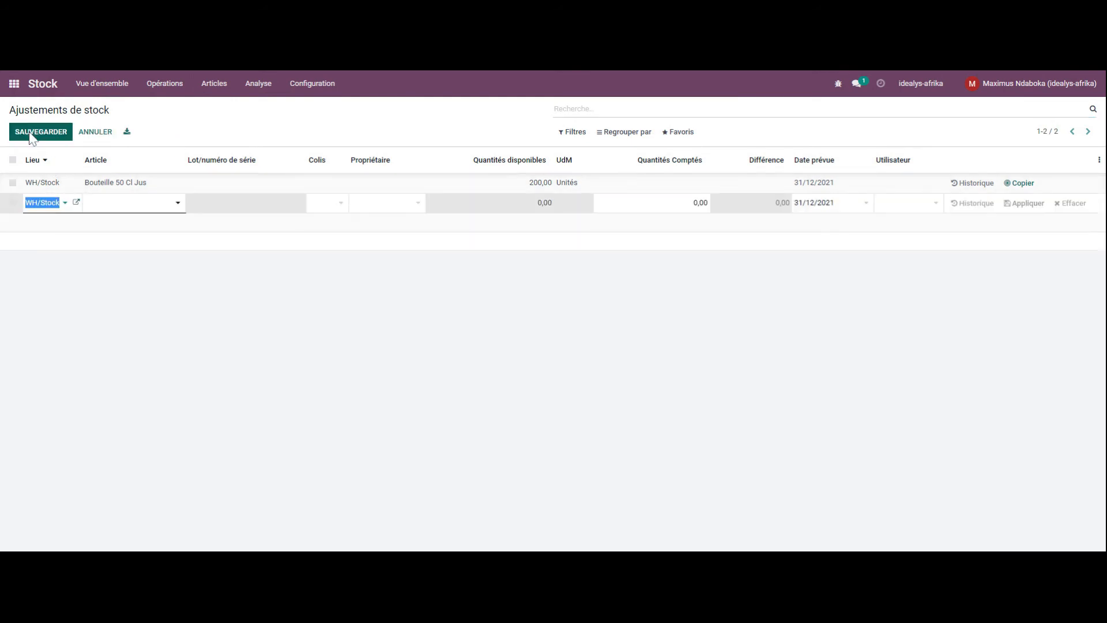
pyautogui.click(177, 202)
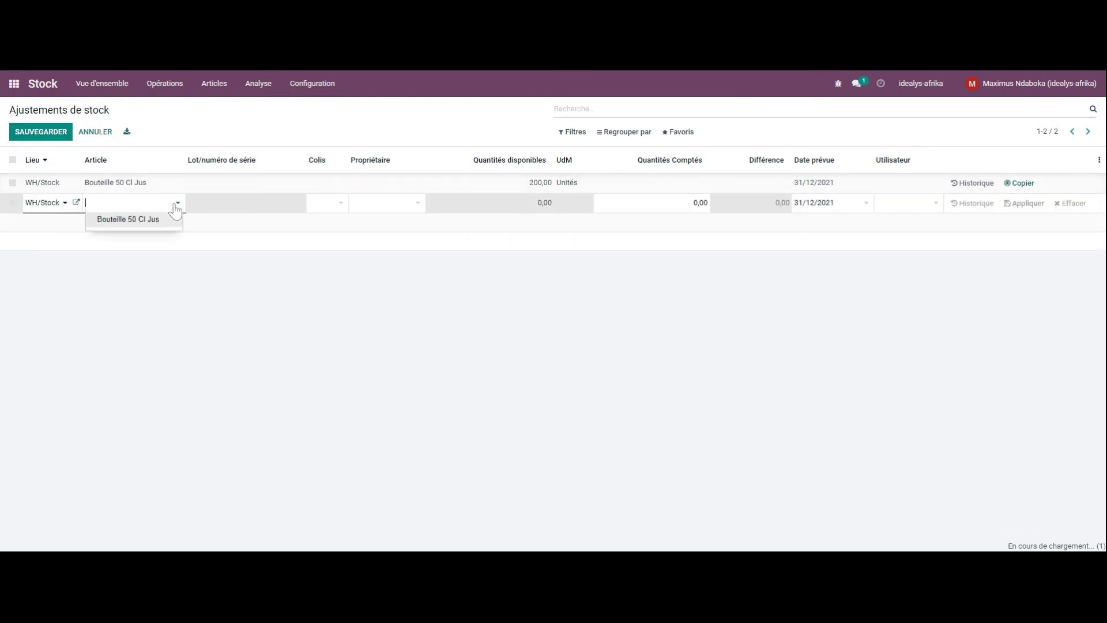
pyautogui.click(173, 205)
pyautogui.click(65, 210)
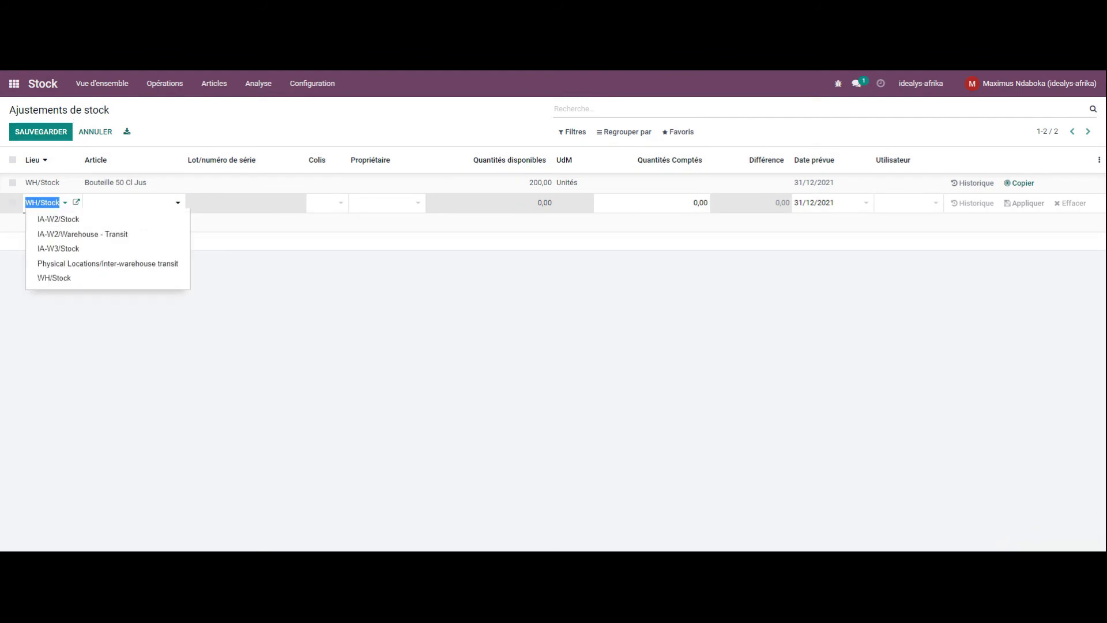
# Review the stock settings of the article "Bouteille 10 cl", including its routes, logistics and counterpart locations
pyautogui.click(213, 84)
pyautogui.click(217, 106)
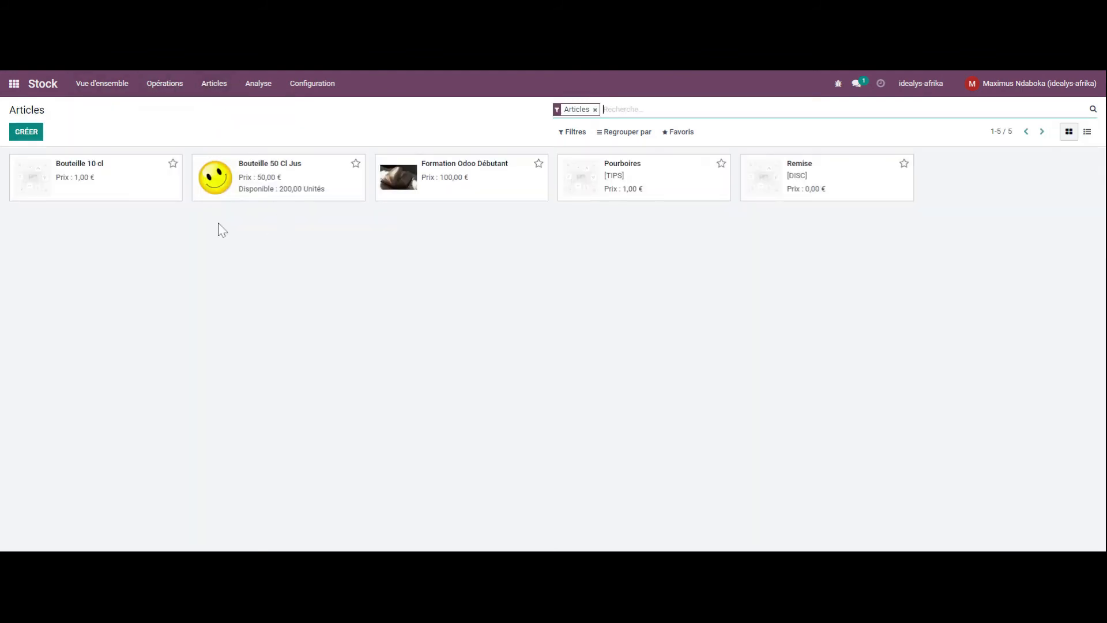
pyautogui.press('Return')
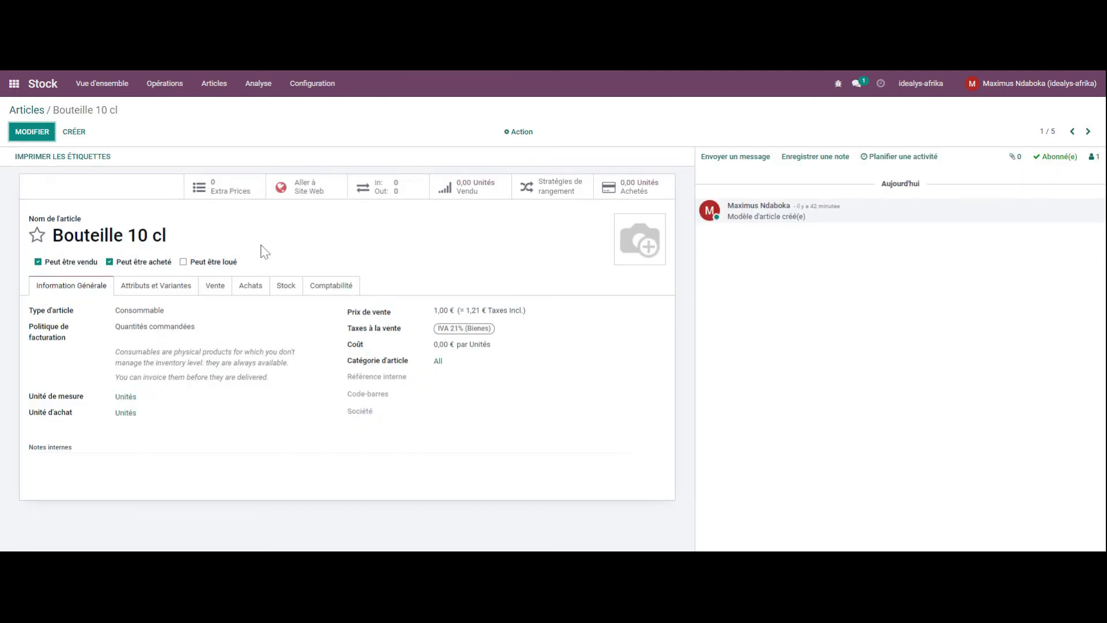
pyautogui.click(283, 292)
pyautogui.click(283, 292)
pyautogui.scroll(-1, 499, 367)
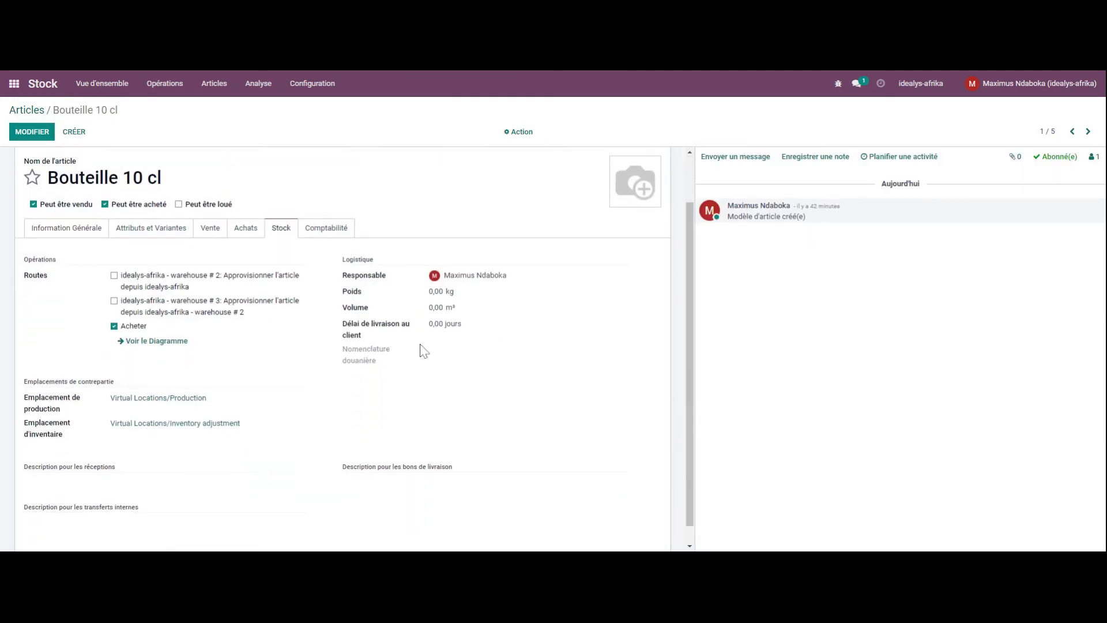
pyautogui.scroll(-1, 237, 334)
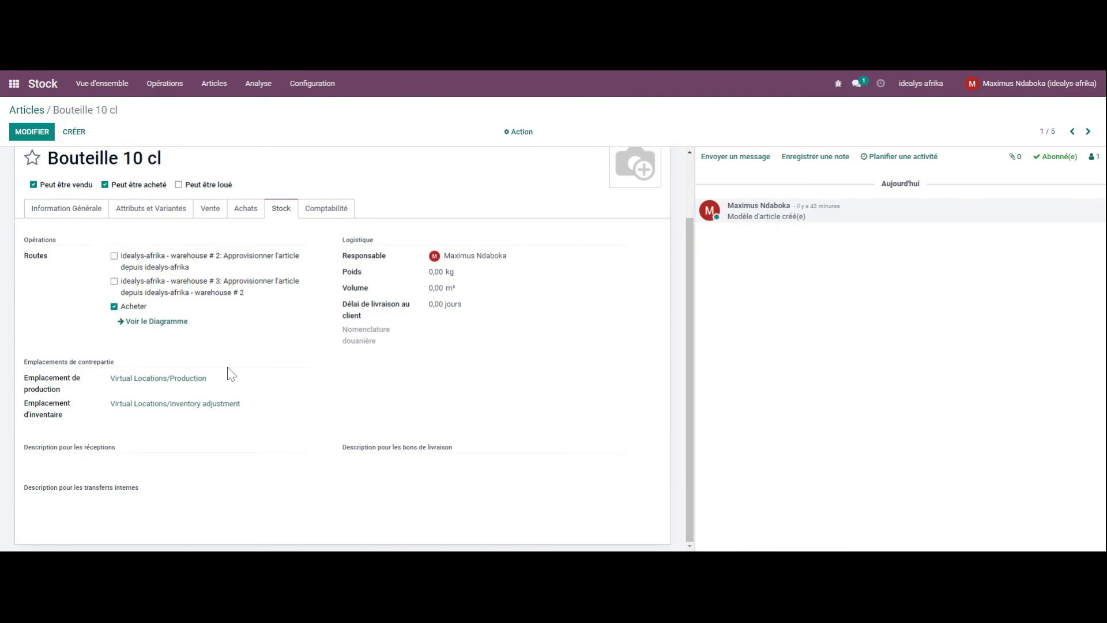
pyautogui.scroll(2, 233, 346)
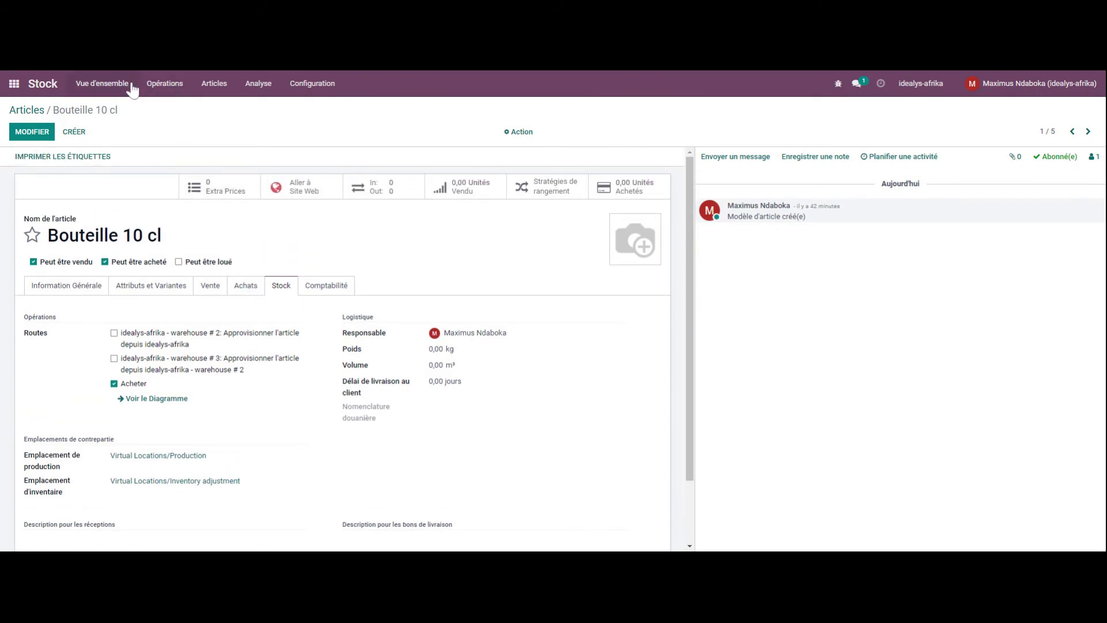
pyautogui.click(151, 85)
pyautogui.click(167, 138)
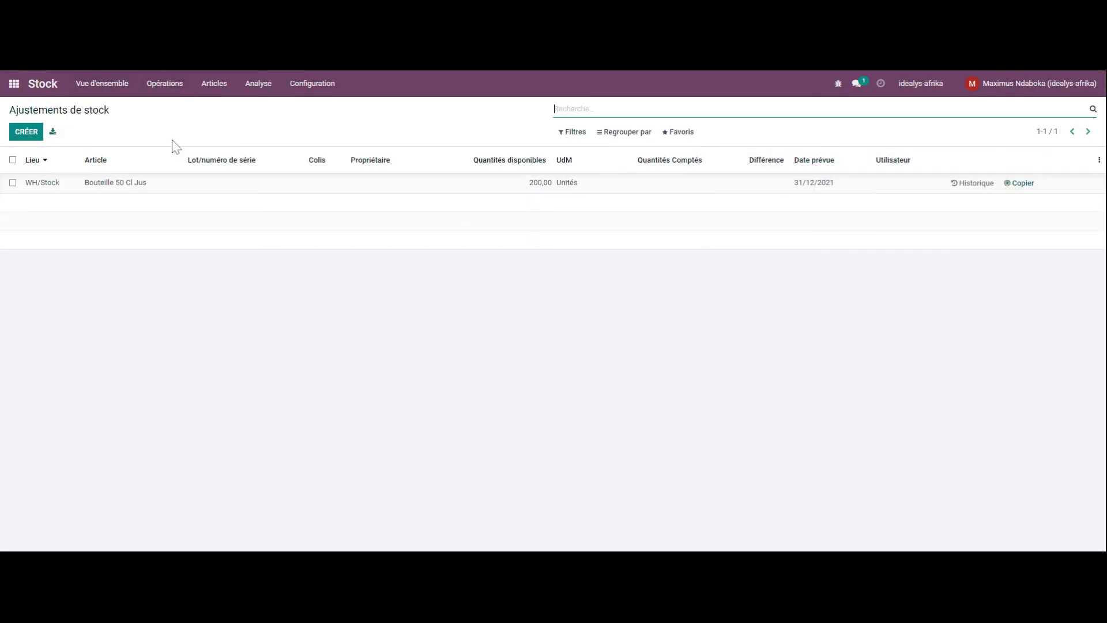
pyautogui.click(29, 137)
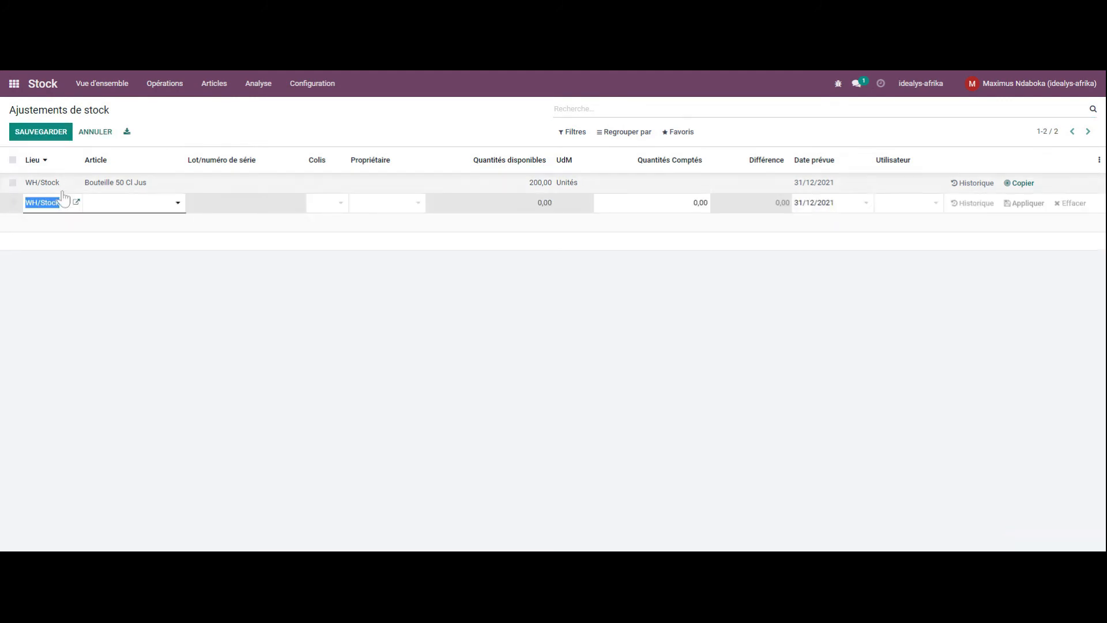
pyautogui.click(65, 203)
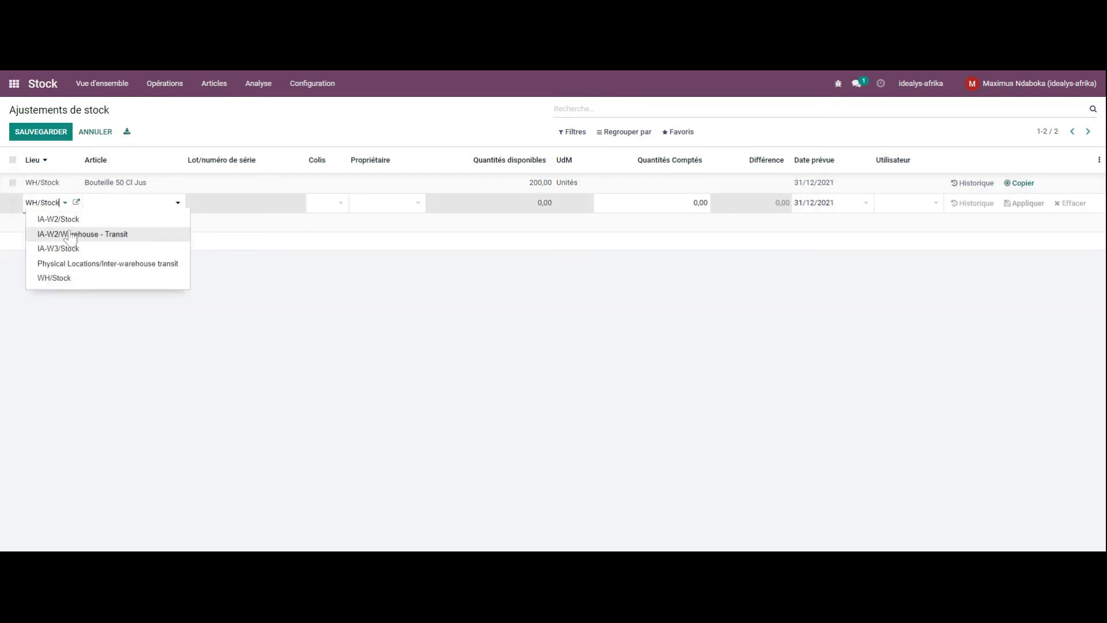
pyautogui.click(55, 278)
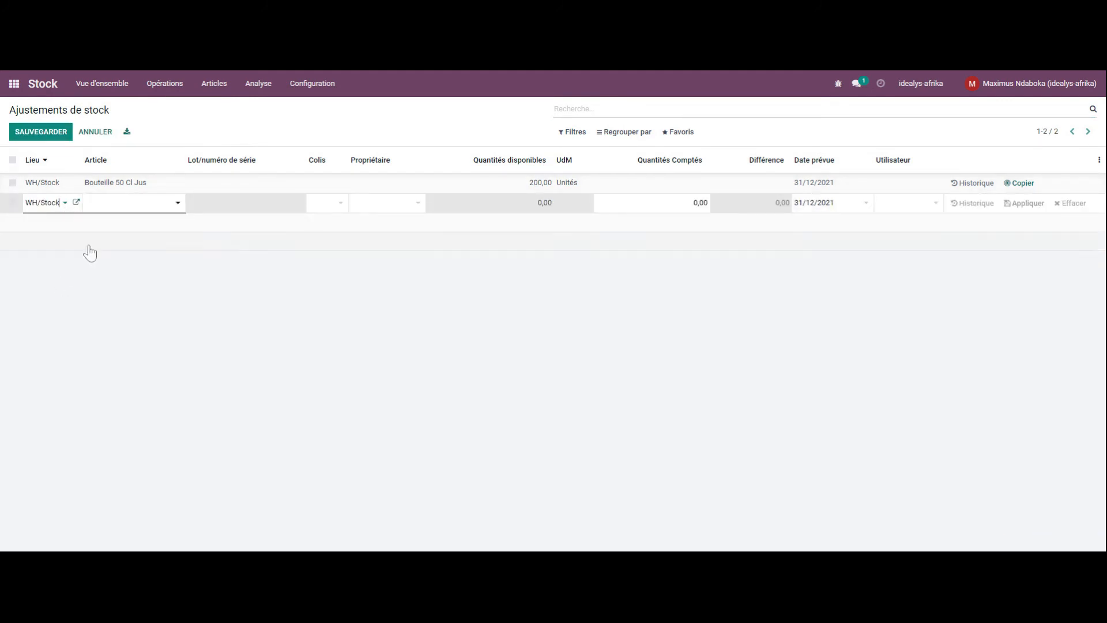
pyautogui.click(178, 204)
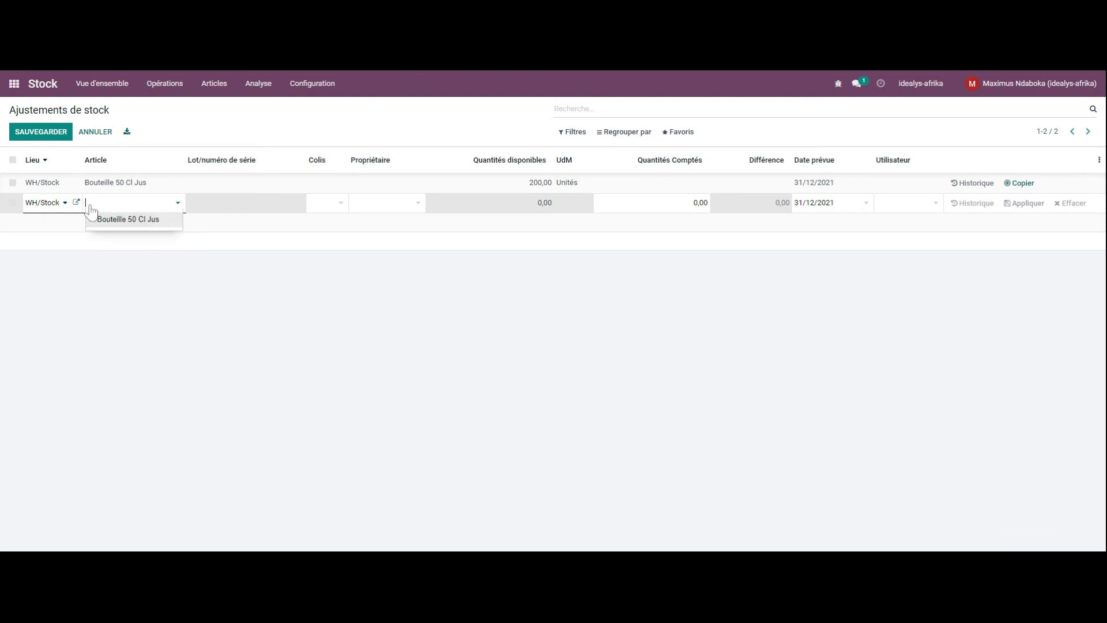
pyautogui.click(67, 205)
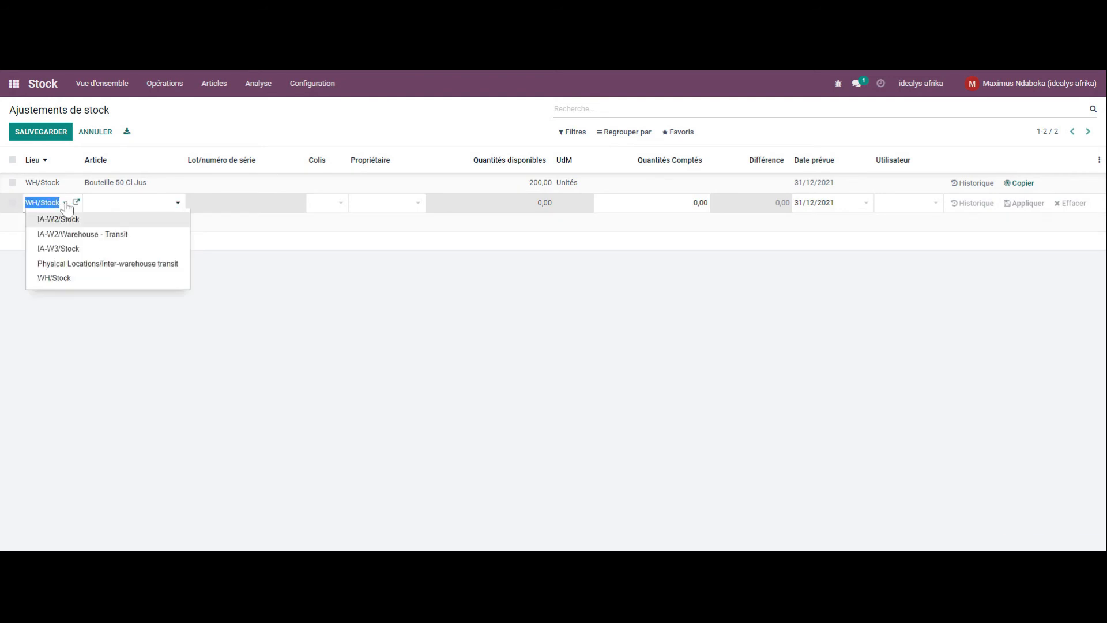
pyautogui.click(76, 202)
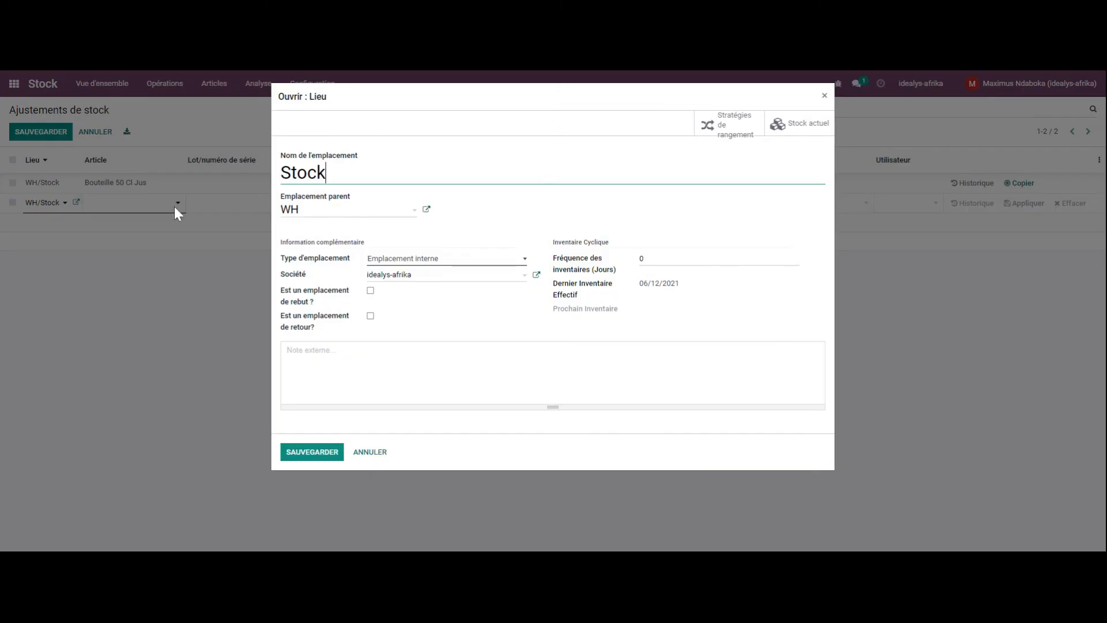
pyautogui.click(372, 452)
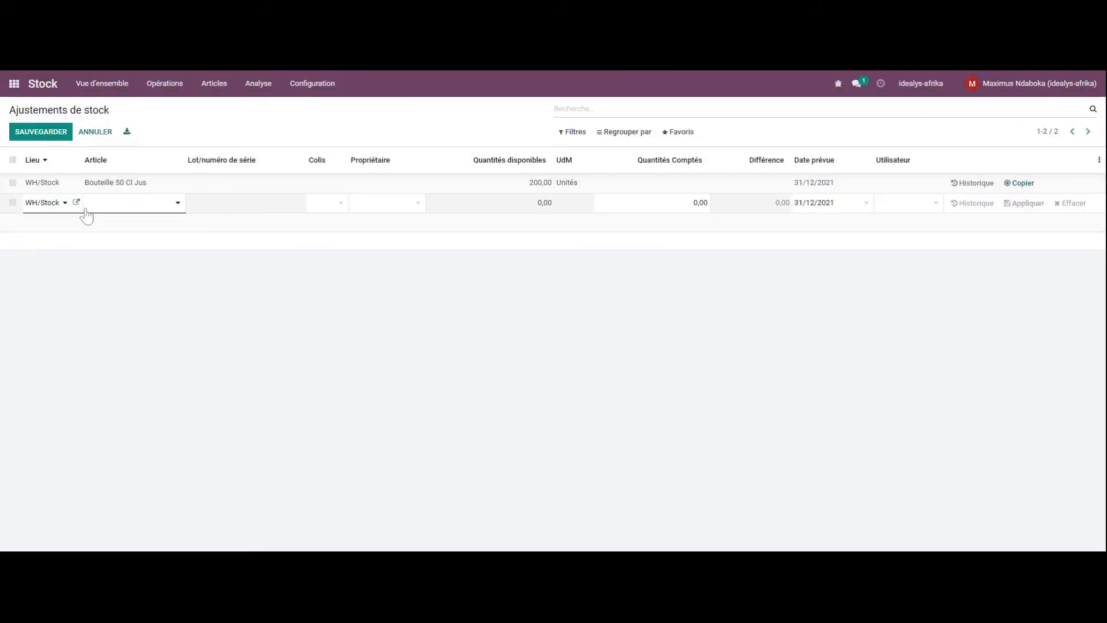
pyautogui.click(62, 206)
pyautogui.click(60, 245)
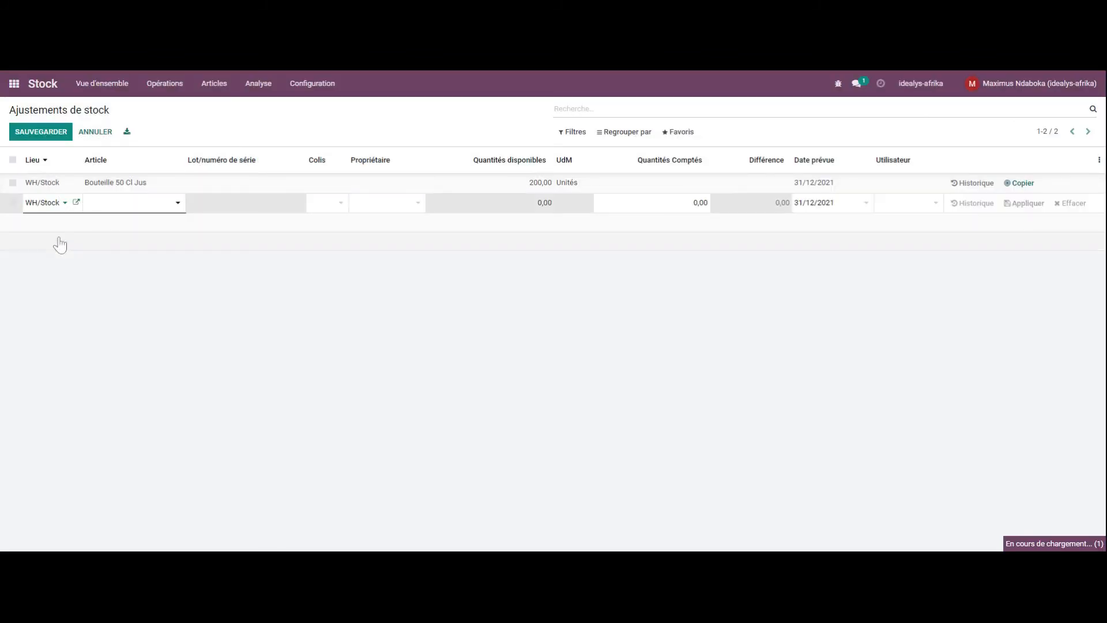
pyautogui.click(179, 206)
pyautogui.click(60, 207)
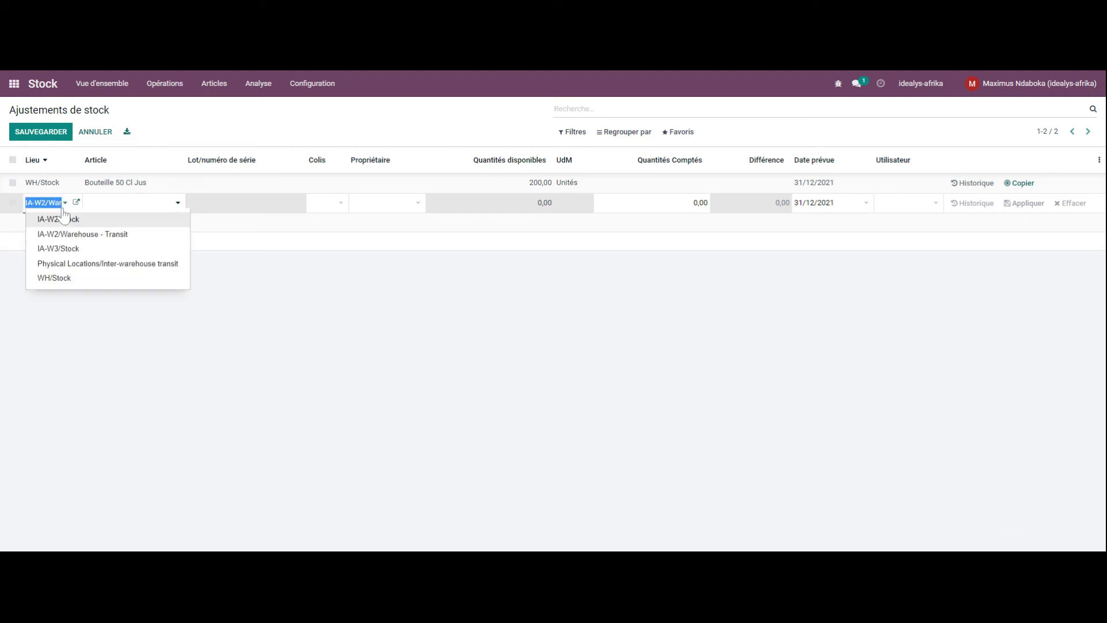
pyautogui.click(58, 247)
pyautogui.click(175, 206)
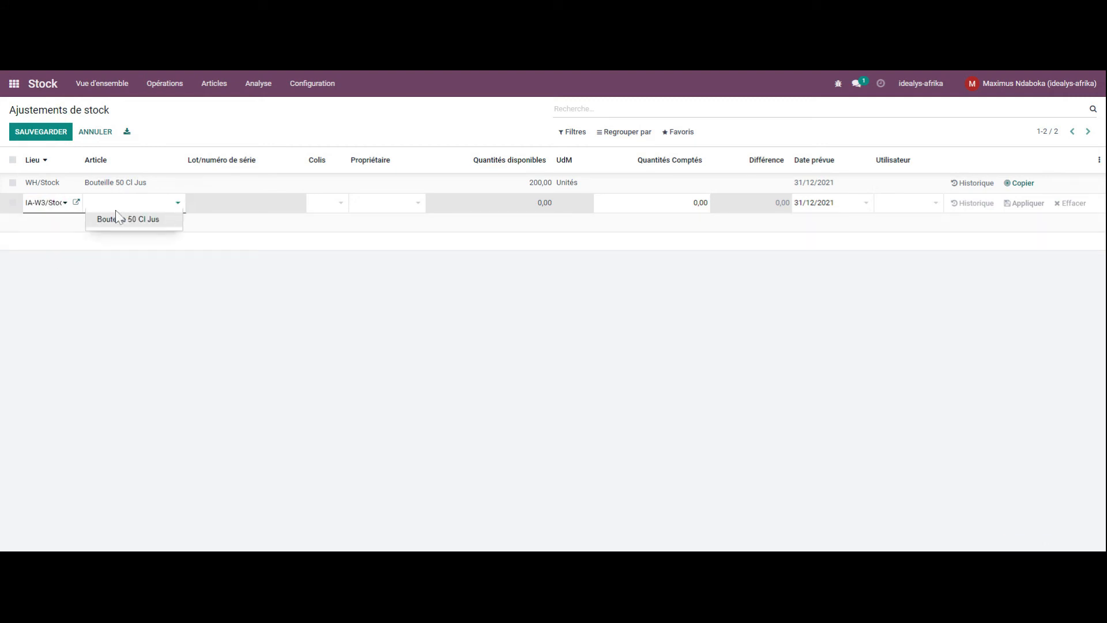
pyautogui.click(61, 208)
pyautogui.click(55, 266)
pyautogui.click(177, 206)
pyautogui.click(178, 206)
pyautogui.click(57, 205)
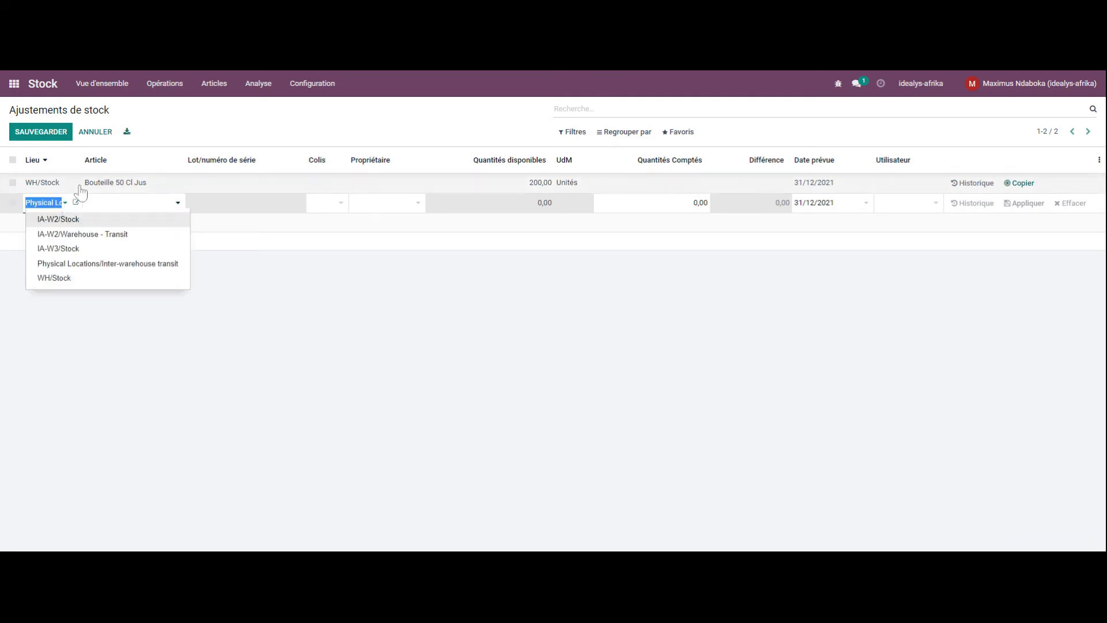
pyautogui.click(51, 277)
pyautogui.click(179, 207)
pyautogui.click(215, 85)
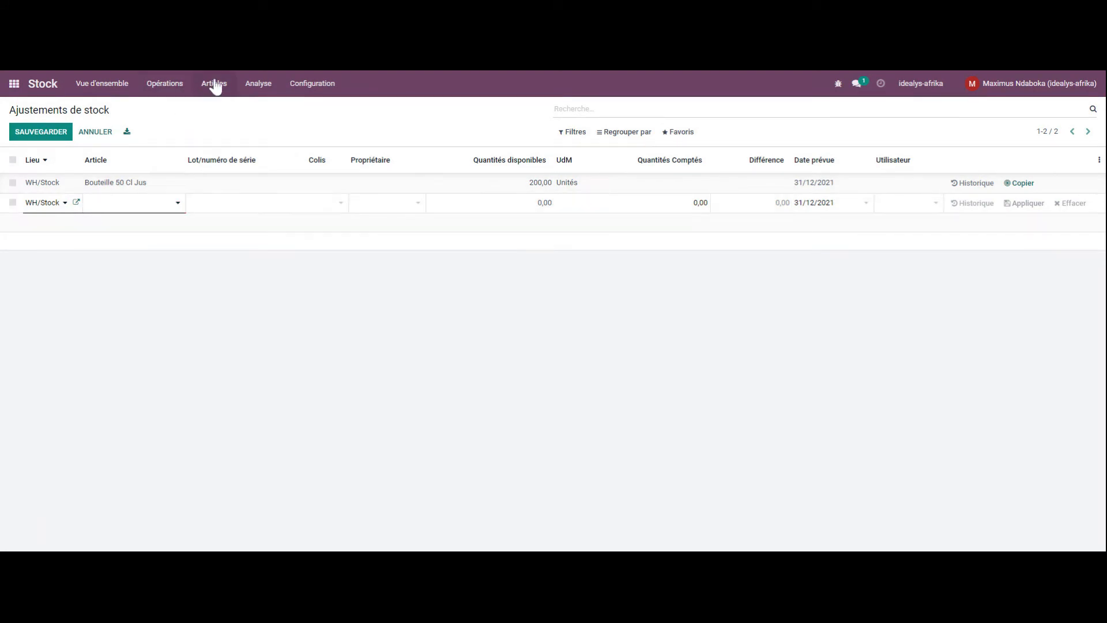
pyautogui.click(226, 108)
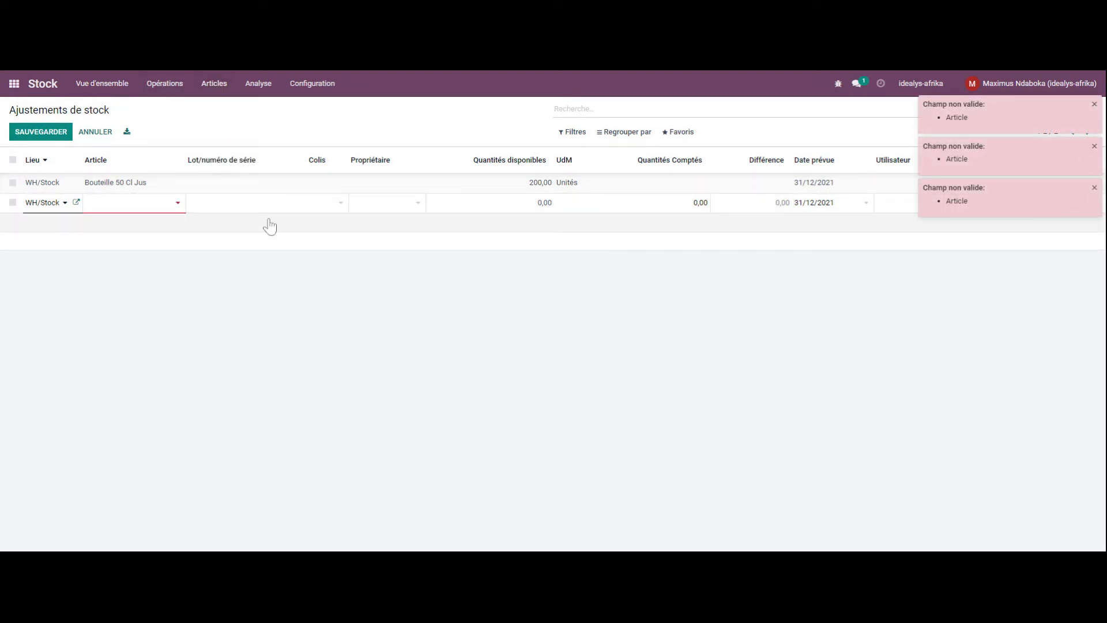
pyautogui.click(95, 132)
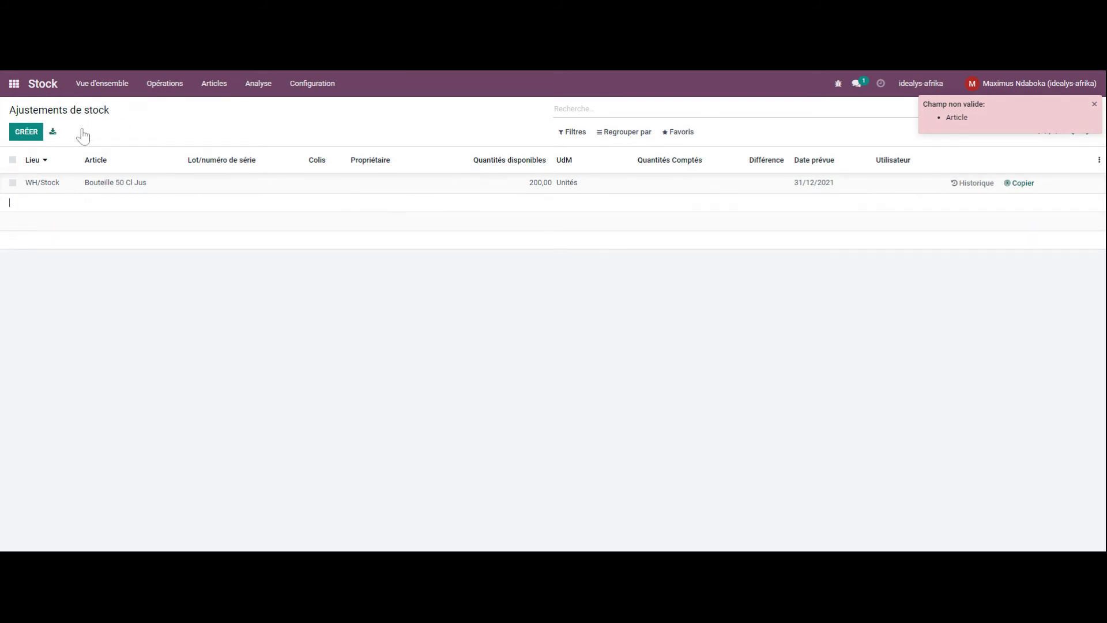
# Create a new article named "Cuisse de poulet"
pyautogui.click(215, 83)
pyautogui.click(217, 107)
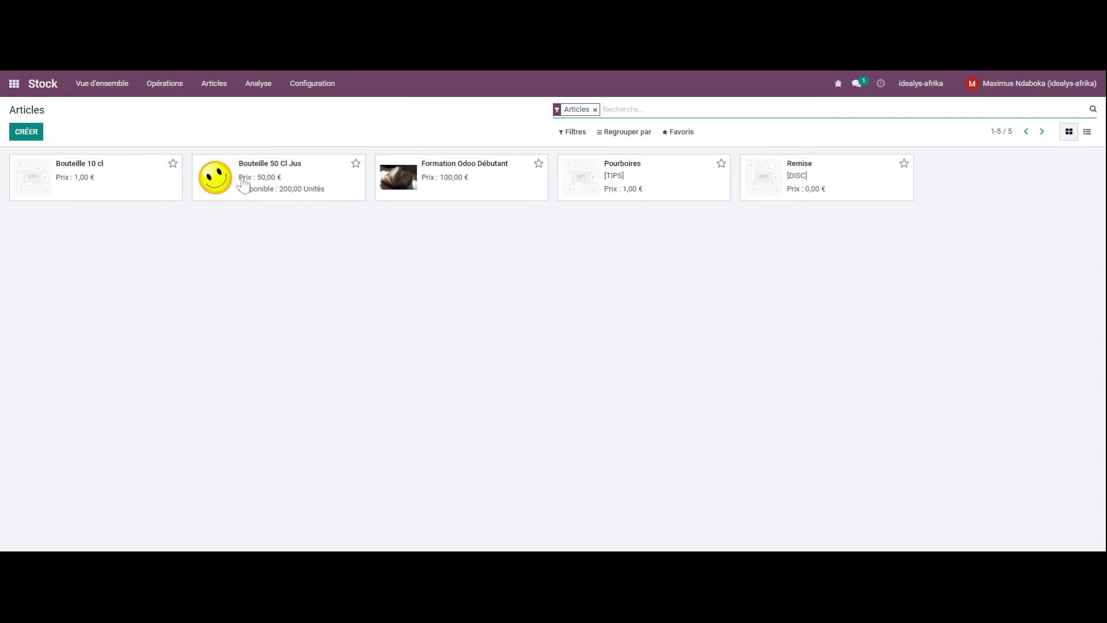
pyautogui.click(264, 195)
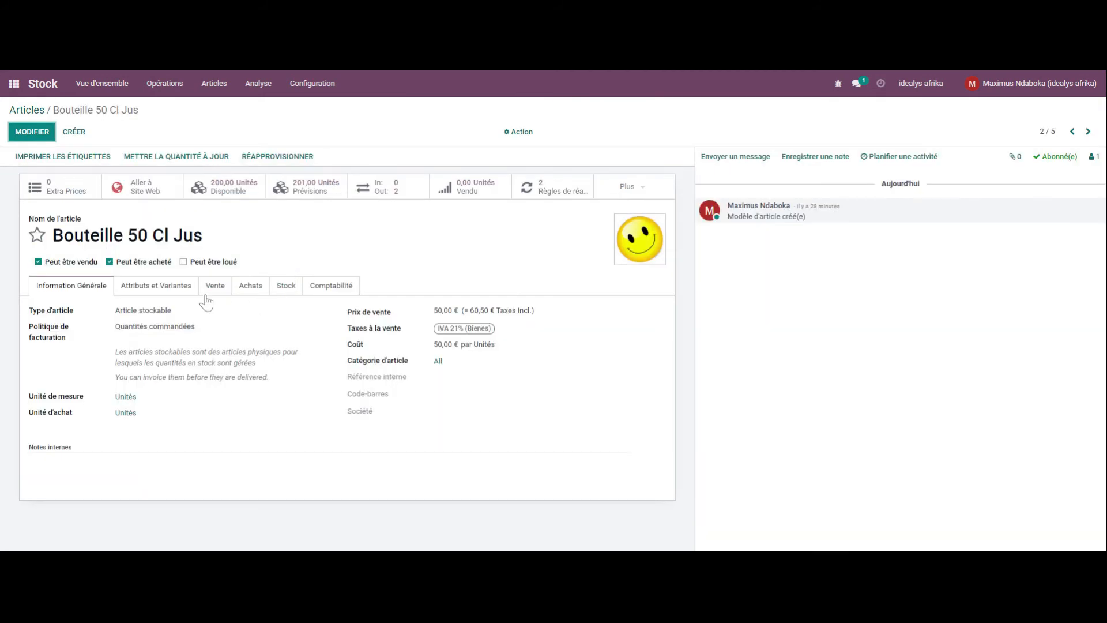
pyautogui.click(26, 109)
pyautogui.click(26, 131)
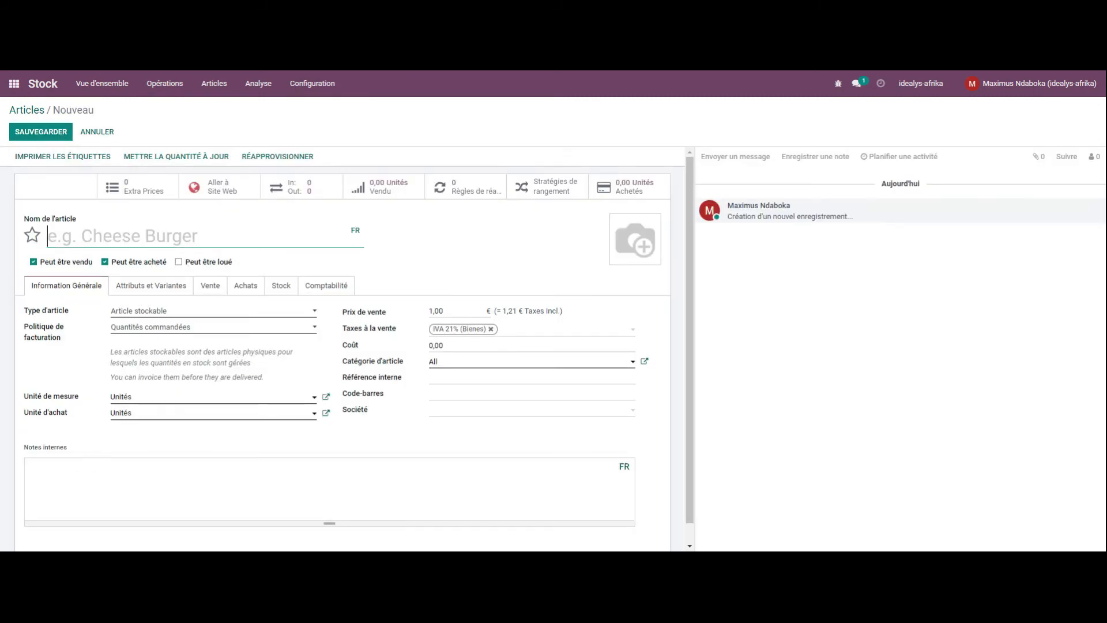
pyautogui.write('C')
pyautogui.press('BackSpace')
pyautogui.press('BackSpace')
pyautogui.write('Cuisse de ')
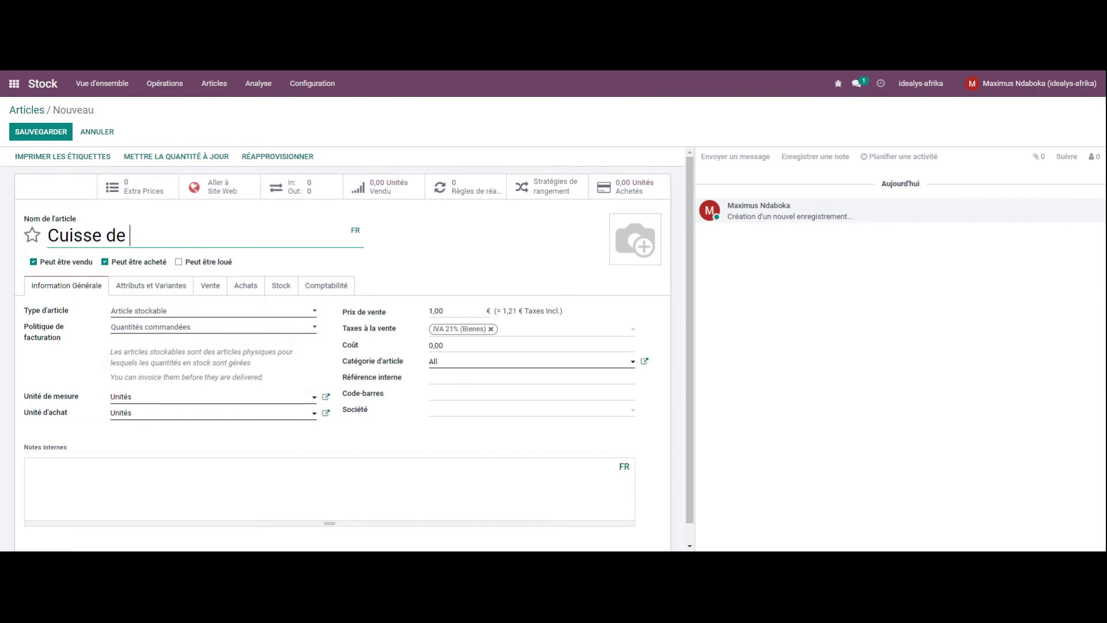
pyautogui.write('poulet')
# Set both the sales price and the cost of "Cuisse de poulet" to 15 €
pyautogui.click(429, 311)
pyautogui.doubleClick(430, 311)
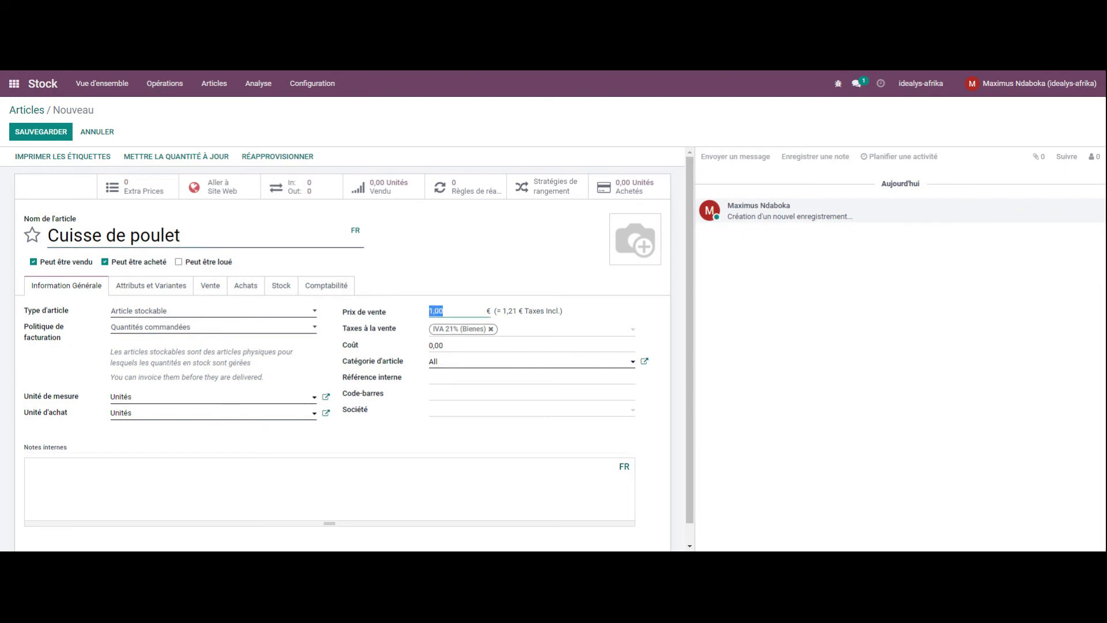
pyautogui.write('15')
pyautogui.click(432, 346)
pyautogui.write('15')
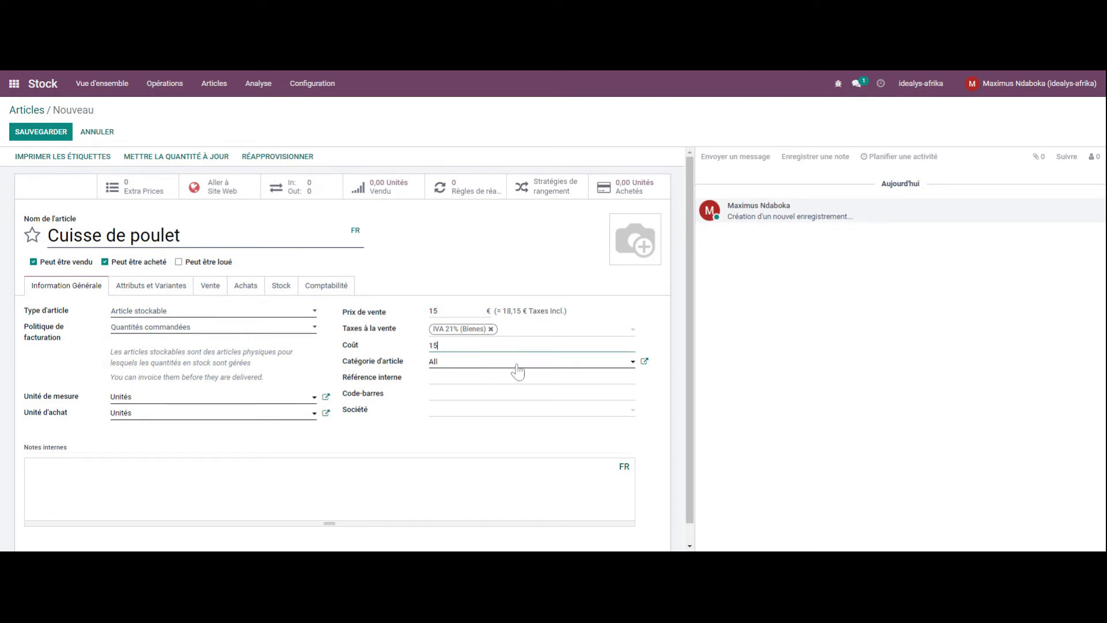
# Assign the article to the category All / Deliveries and enter the internal reference CP0111
pyautogui.click(632, 362)
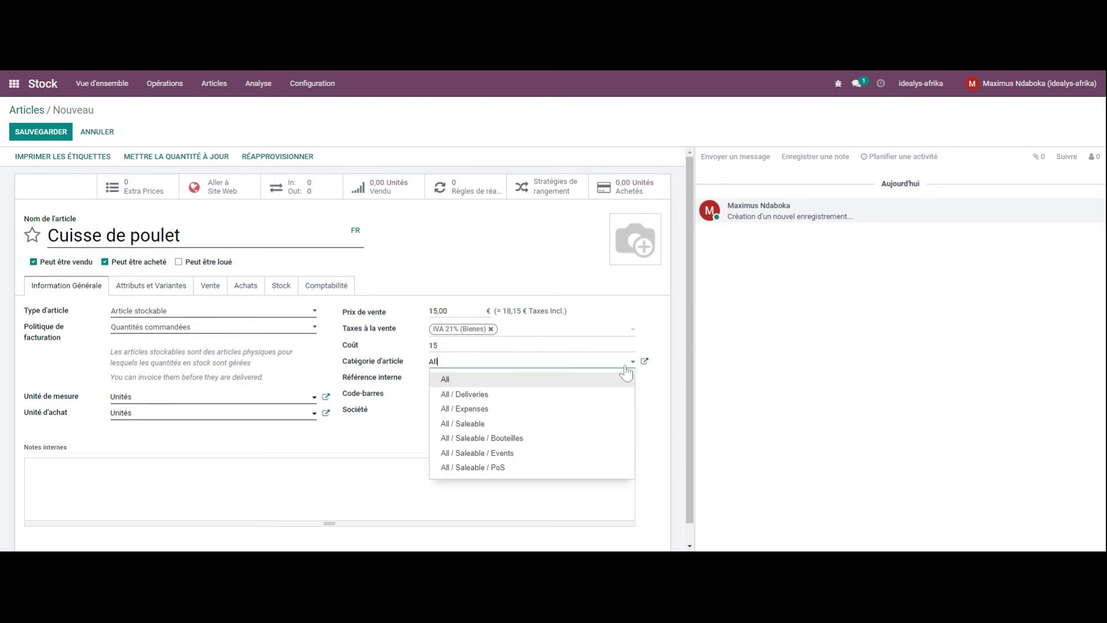
pyautogui.click(491, 398)
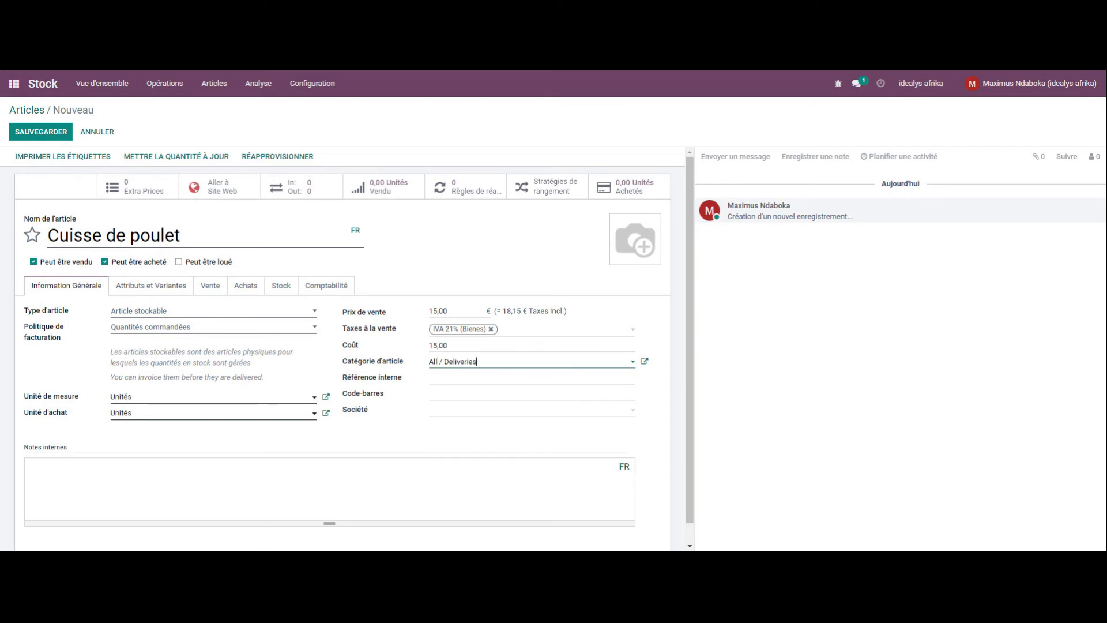
pyautogui.click(518, 378)
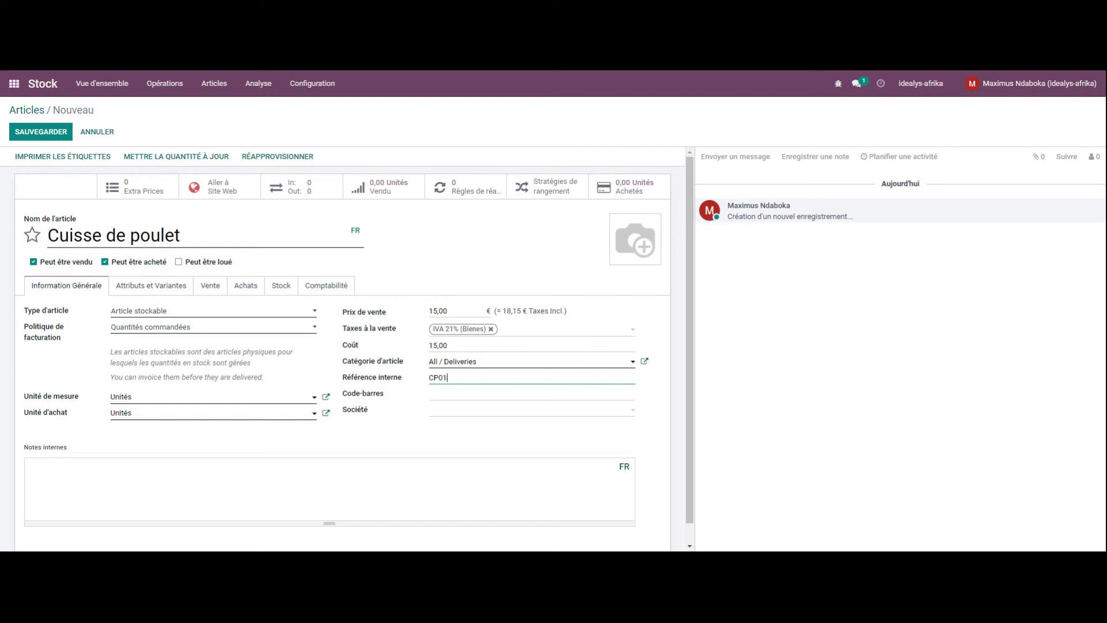
pyautogui.click(480, 410)
pyautogui.click(481, 411)
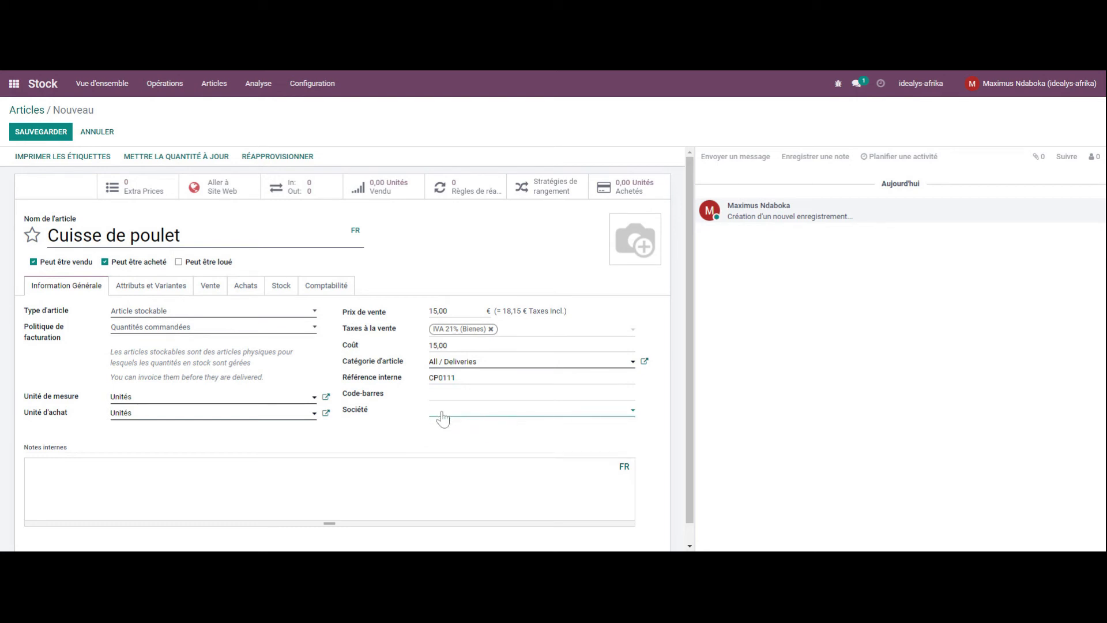
# Add a supplier line to the article's purchase settings, choosing an existing contact as supplier with a price of 15 EUR
pyautogui.click(139, 286)
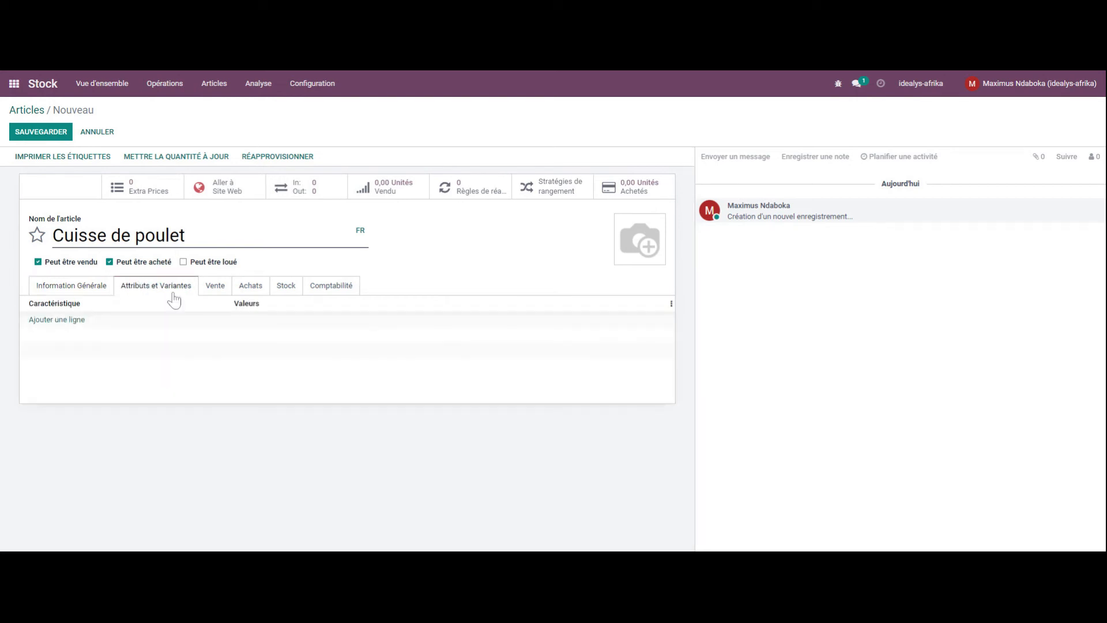
pyautogui.click(219, 289)
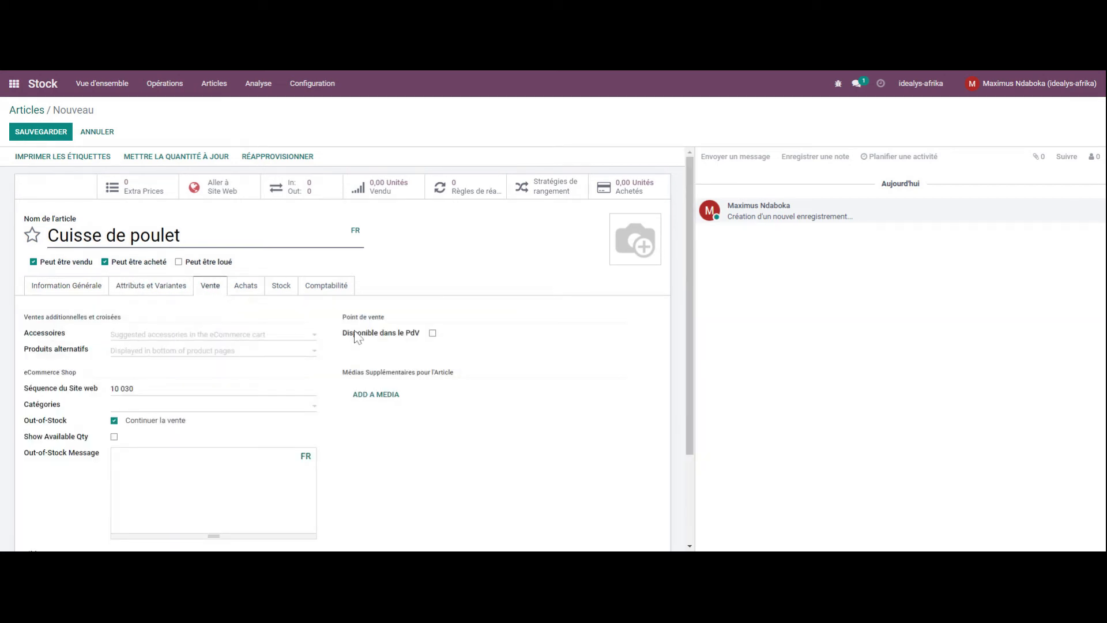
pyautogui.scroll(-2, 355, 349)
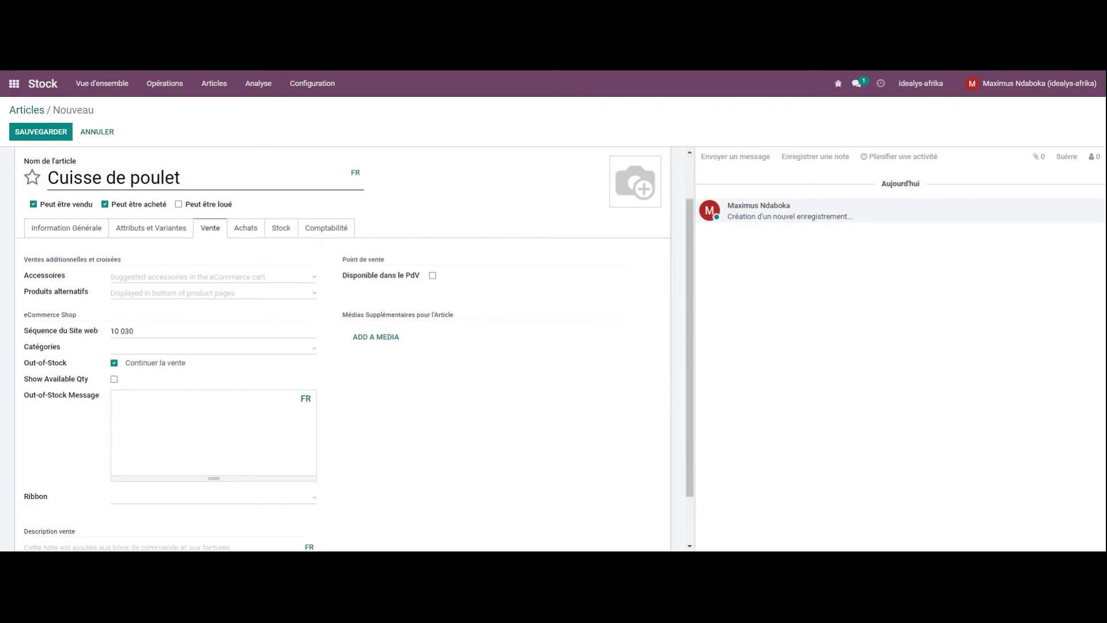
pyautogui.scroll(3, 277, 288)
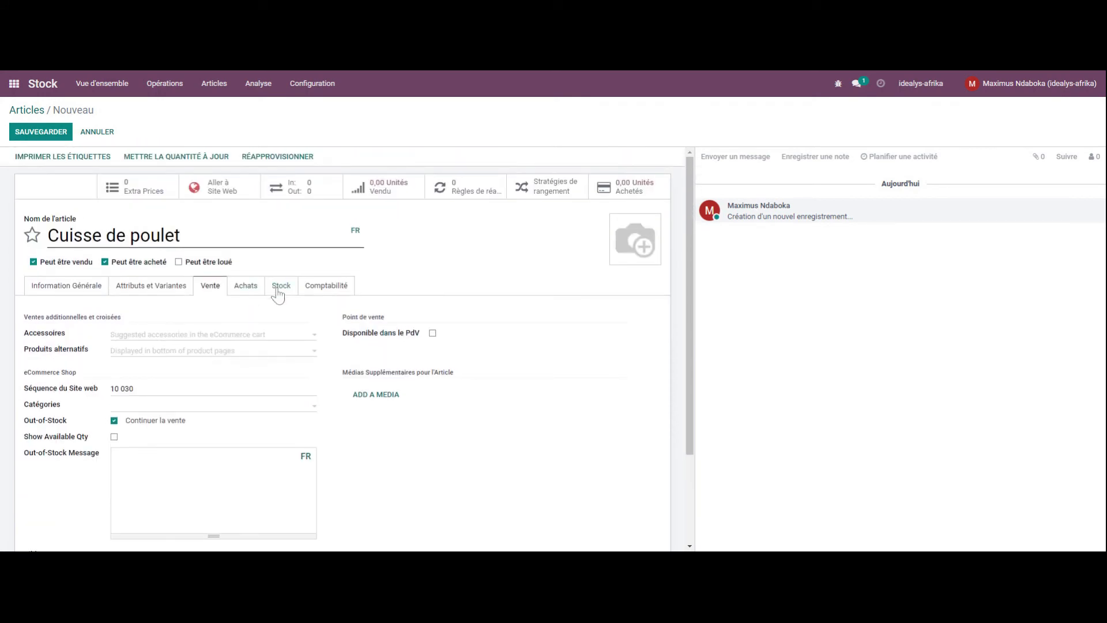
pyautogui.click(244, 287)
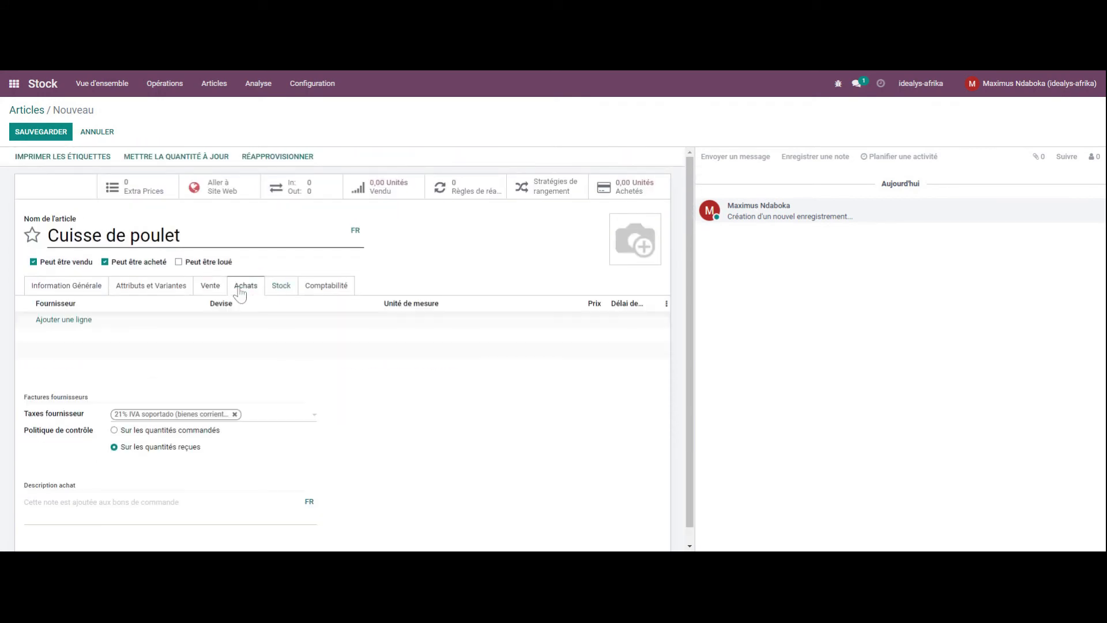
pyautogui.click(72, 320)
pyautogui.click(196, 326)
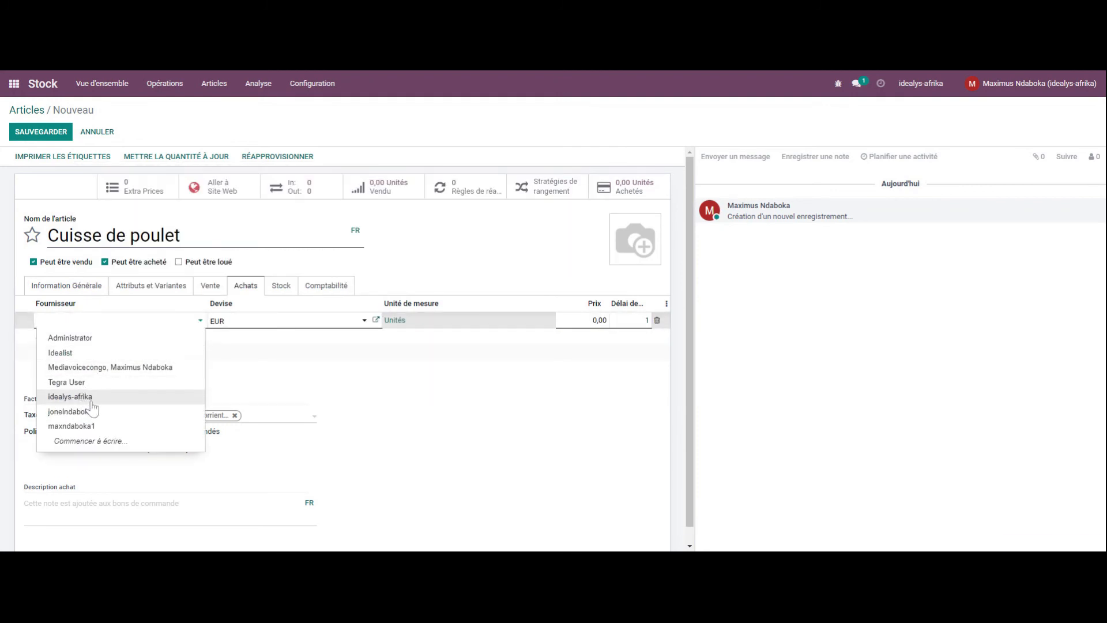
pyautogui.click(88, 416)
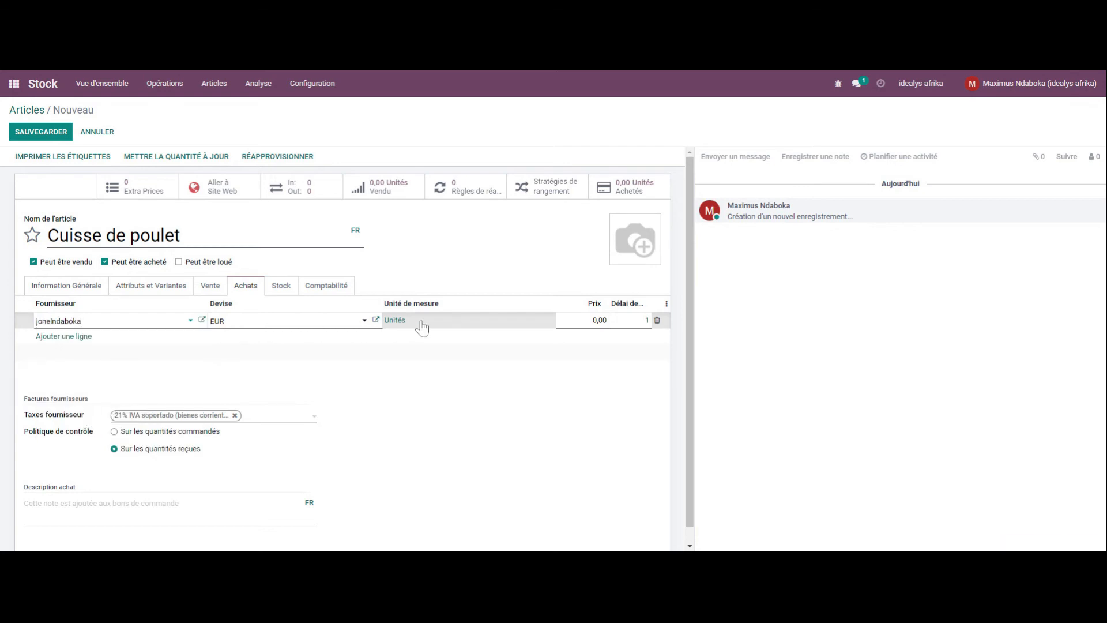
pyautogui.click(593, 320)
pyautogui.write('15')
pyautogui.click(618, 371)
# Set the stock weight of "Cuisse de poulet" to 10 and its customer delivery lead time to 7 days
pyautogui.click(273, 297)
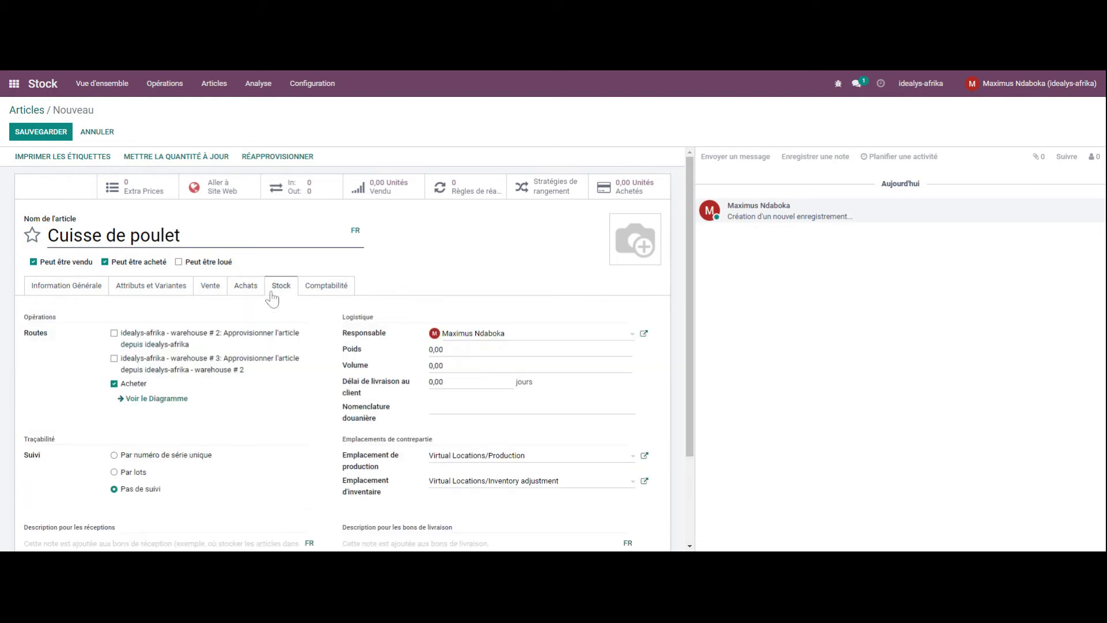
pyautogui.scroll(-1, 346, 297)
pyautogui.click(419, 298)
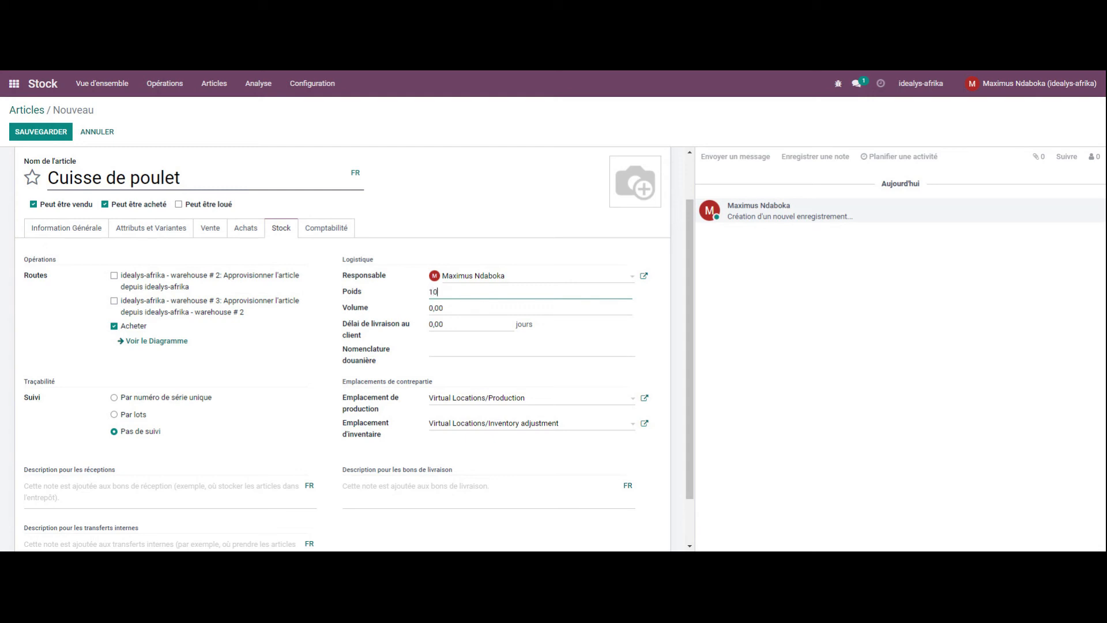
pyautogui.click(429, 307)
pyautogui.click(411, 328)
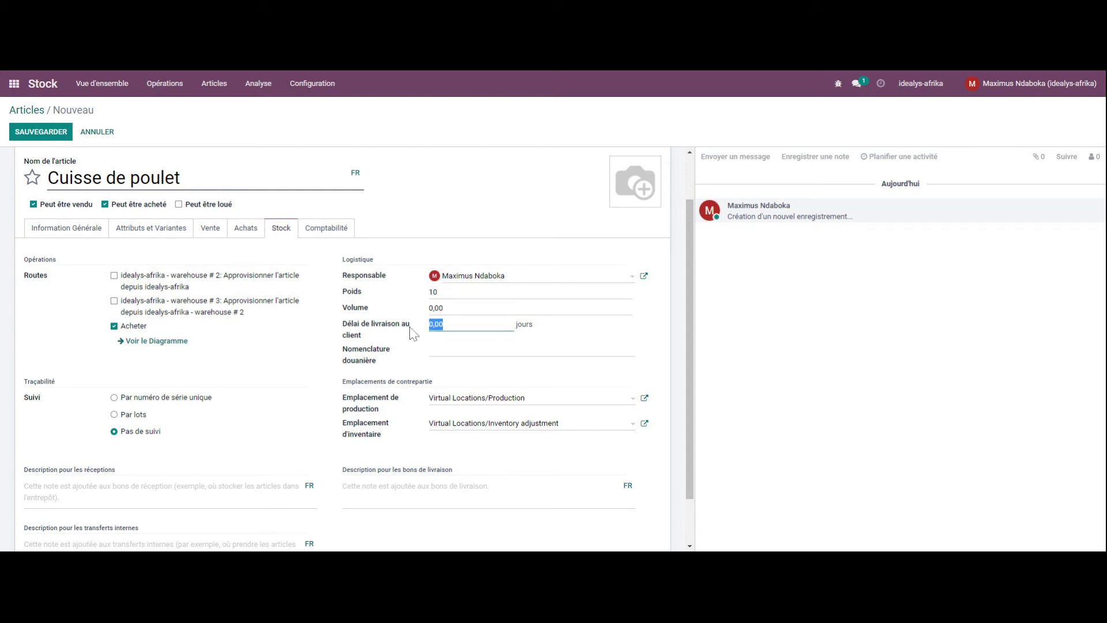
pyautogui.moveTo(413, 334)
pyautogui.write('7')
# Enable the warehouse # 2 and warehouse # 3 supply routes for the article alongside Acheter
pyautogui.click(117, 301)
pyautogui.scroll(-1, 230, 415)
pyautogui.scroll(2, 230, 415)
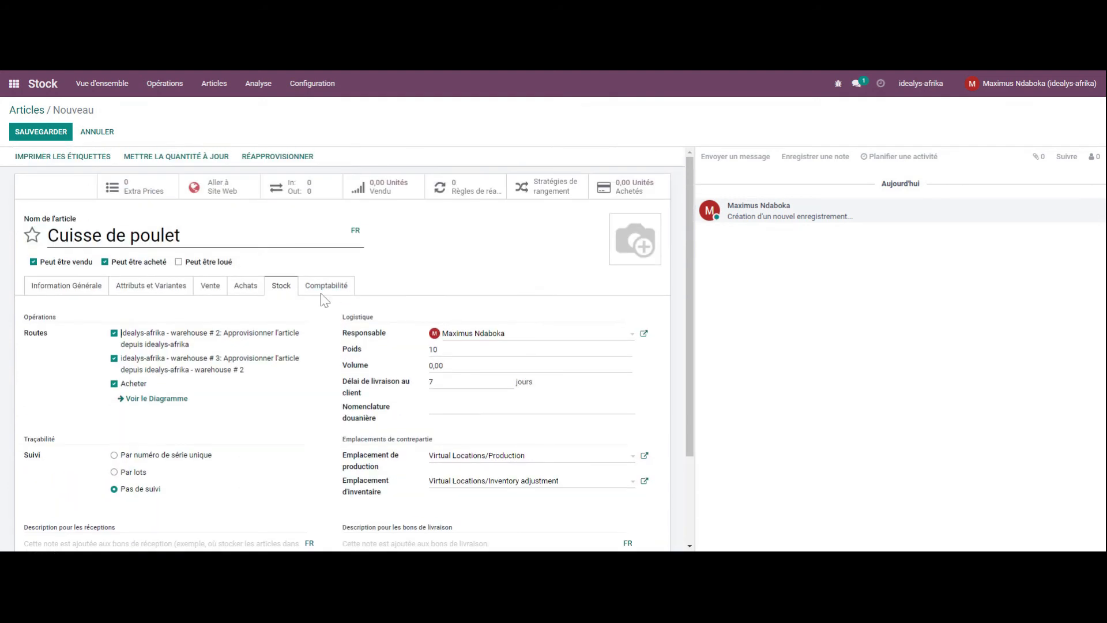
# Assign income account 104000, expense account 102000 Capital and price difference account 103000 to the article, and save it
pyautogui.click(323, 292)
pyautogui.click(316, 341)
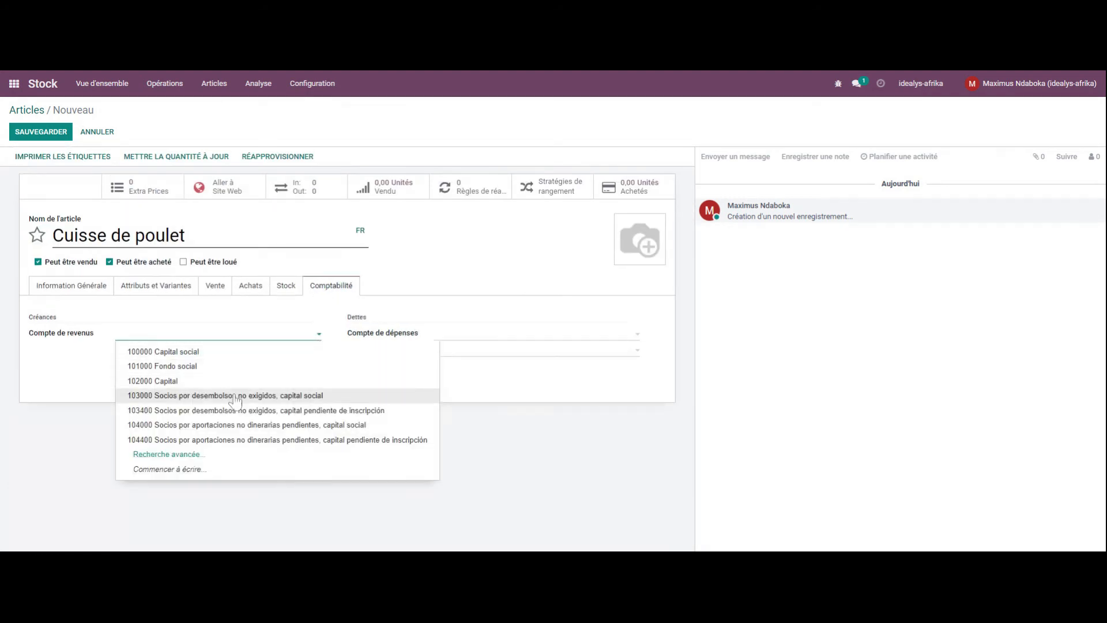
pyautogui.click(231, 406)
pyautogui.click(461, 336)
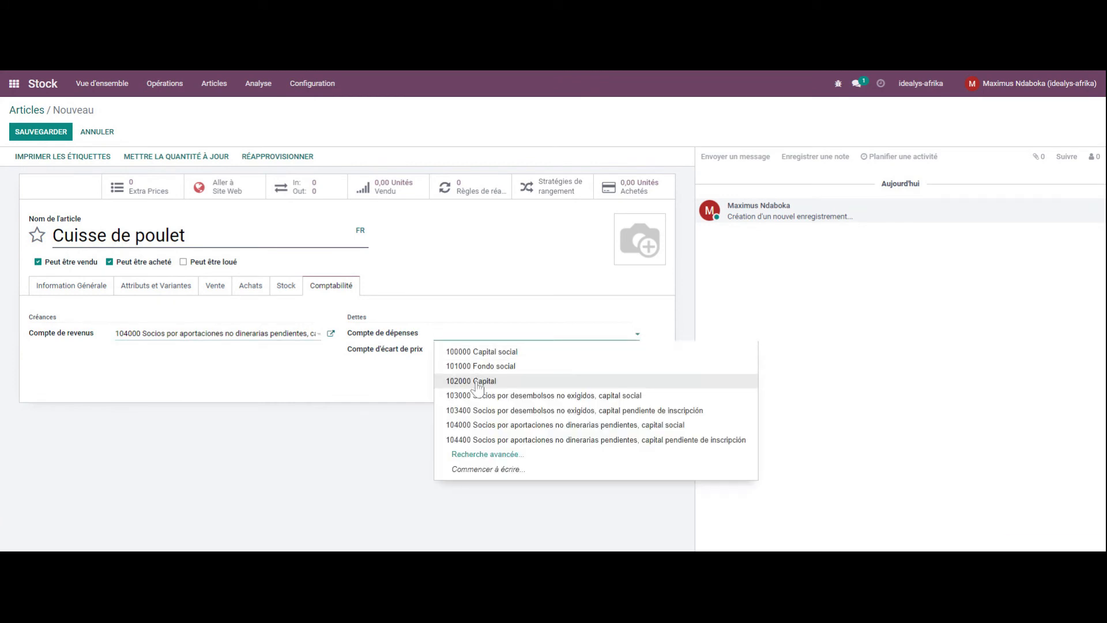
pyautogui.click(477, 379)
pyautogui.click(503, 353)
pyautogui.click(480, 411)
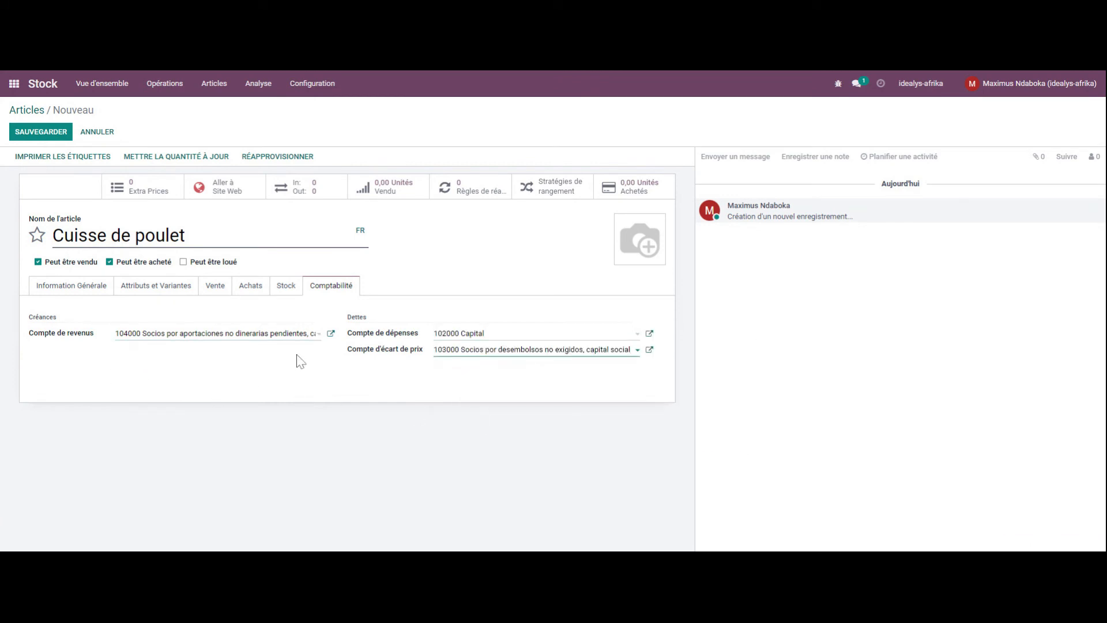
pyautogui.click(62, 133)
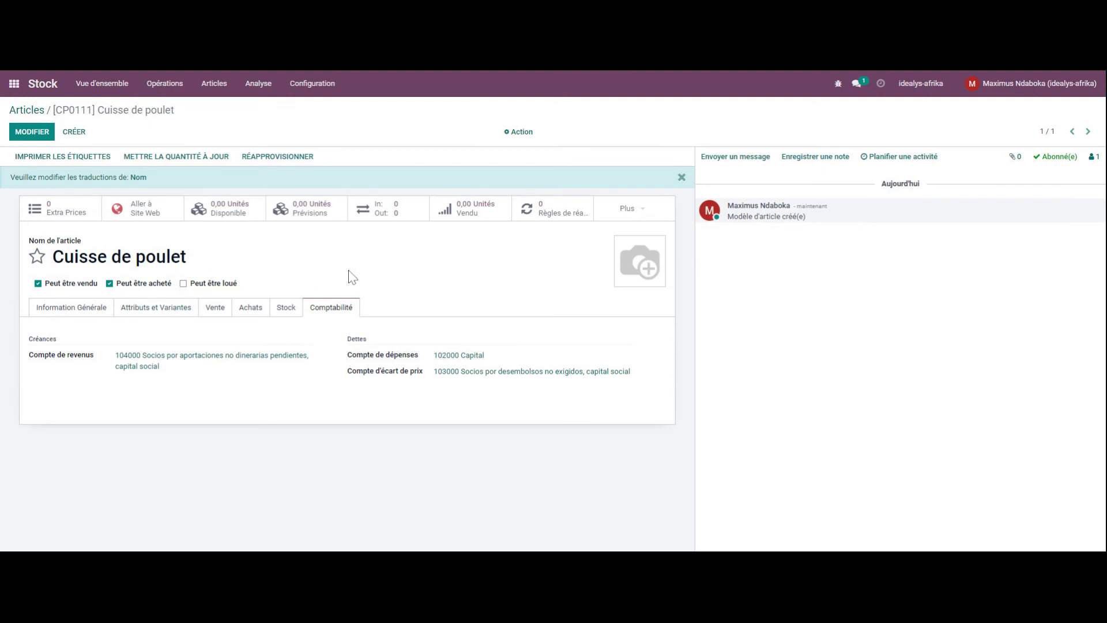
# Create a stock adjustment line for "Cuisse de poulet" in WH/Stock with a counted quantity of 500
pyautogui.click(162, 85)
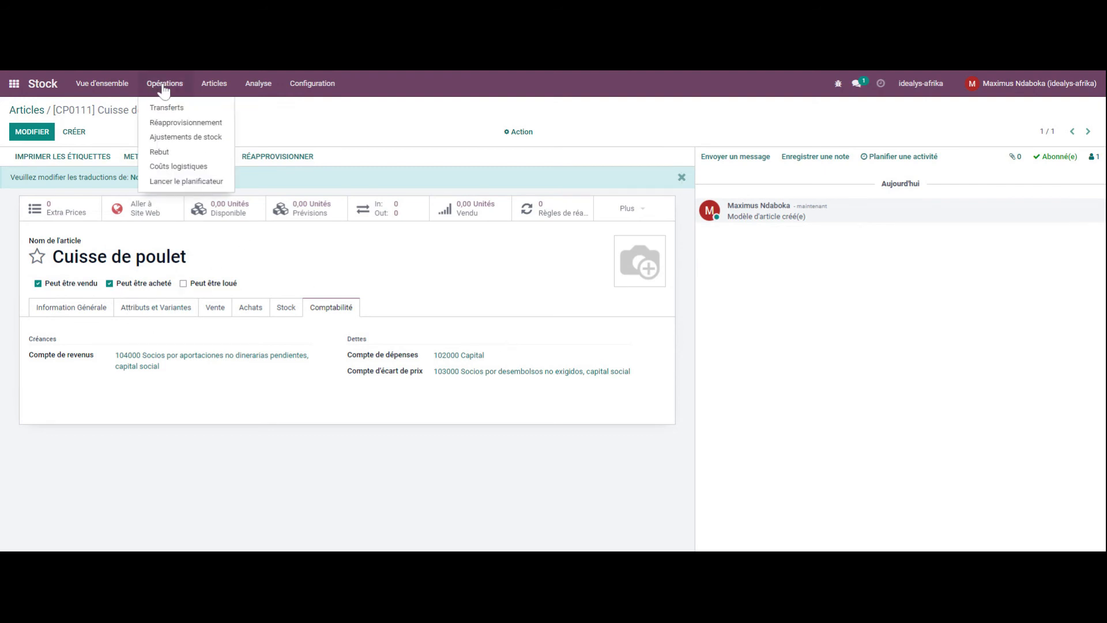
pyautogui.click(186, 137)
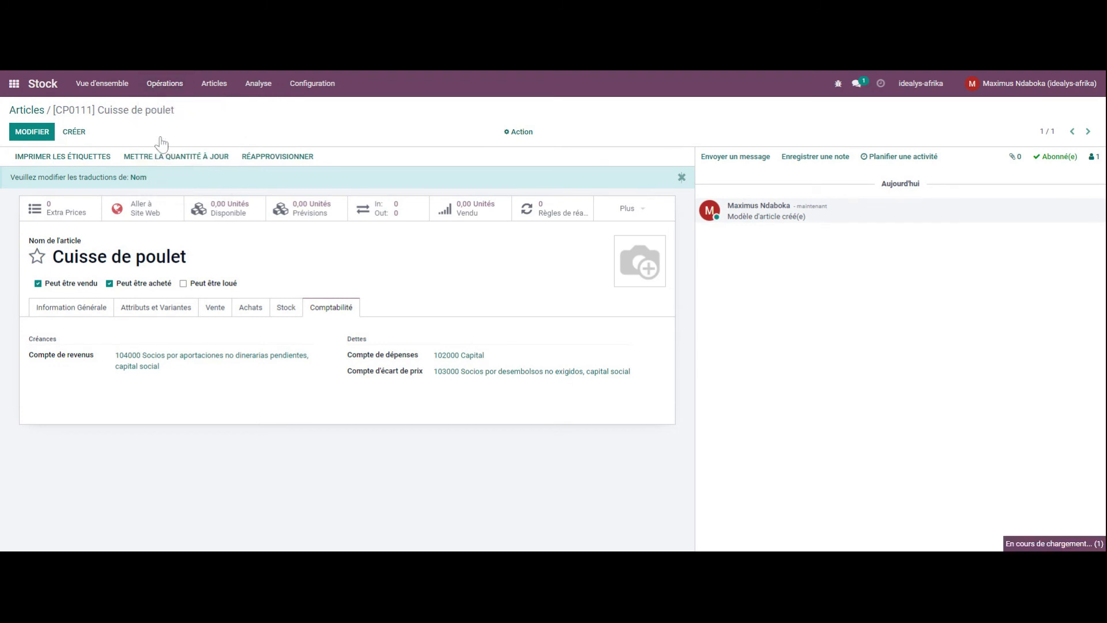
pyautogui.click(28, 132)
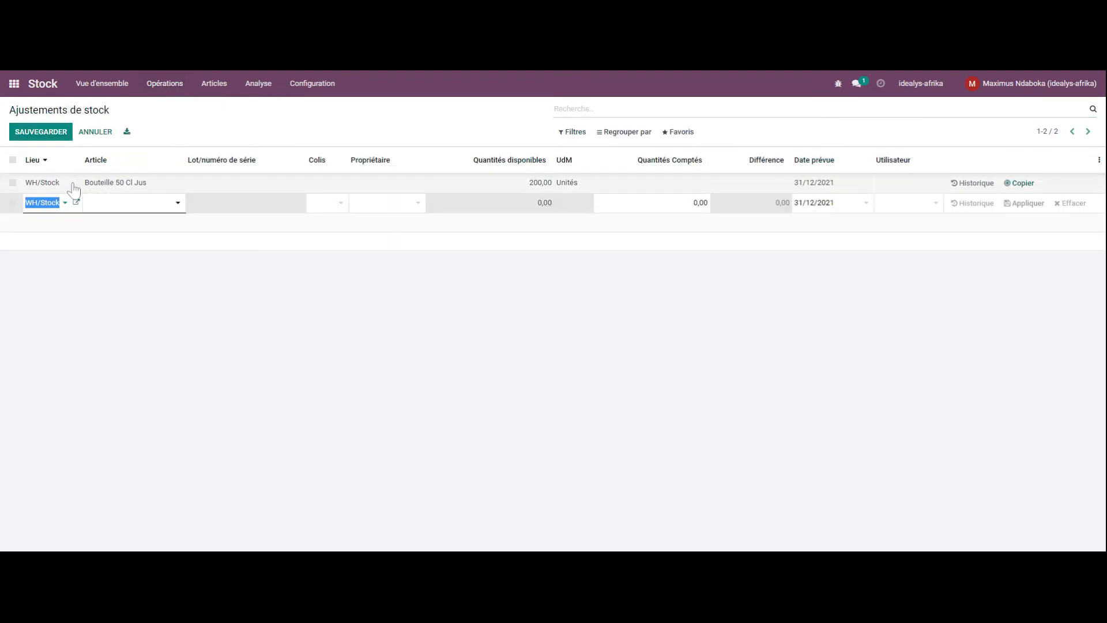
pyautogui.click(178, 205)
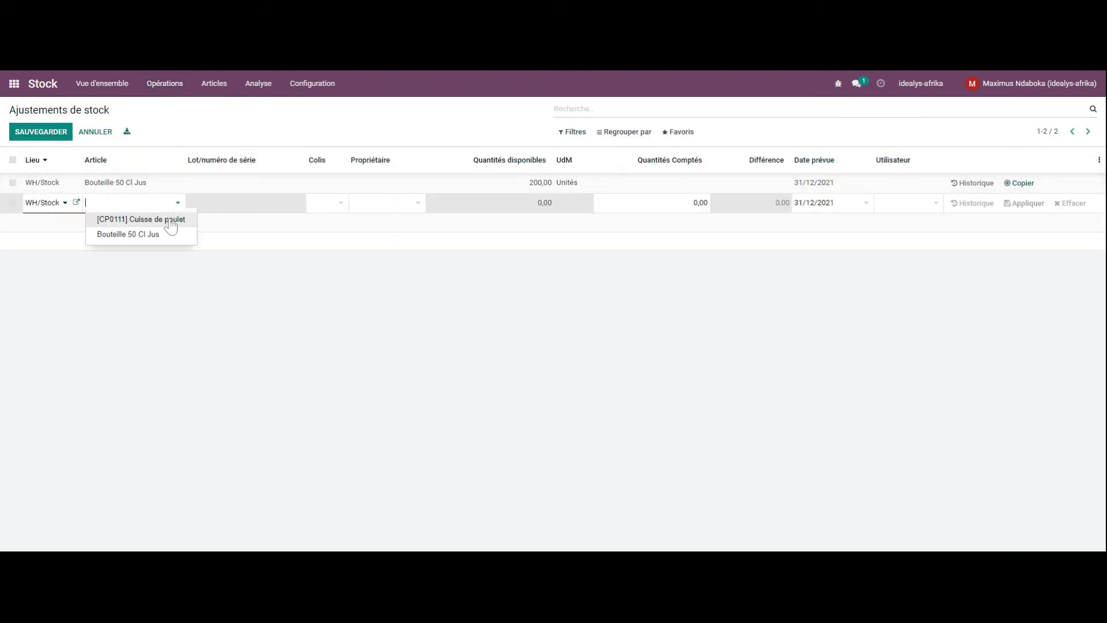
pyautogui.click(137, 219)
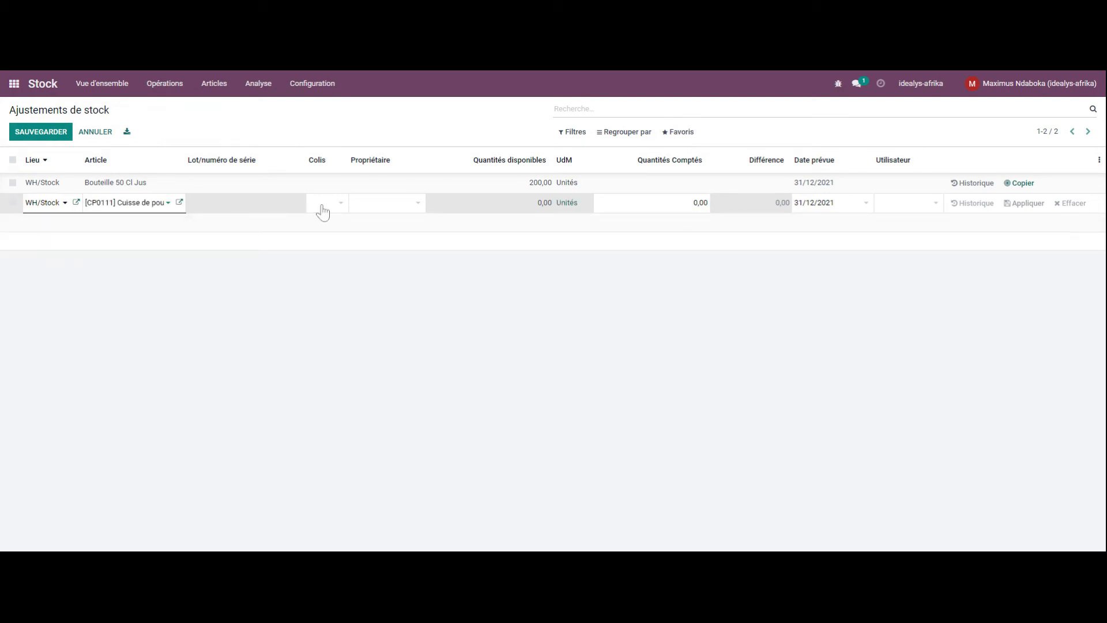
pyautogui.click(542, 205)
pyautogui.write('5')
# Assign an existing user to the "Cuisse de poulet" adjustment line and apply the adjustment
pyautogui.click(905, 205)
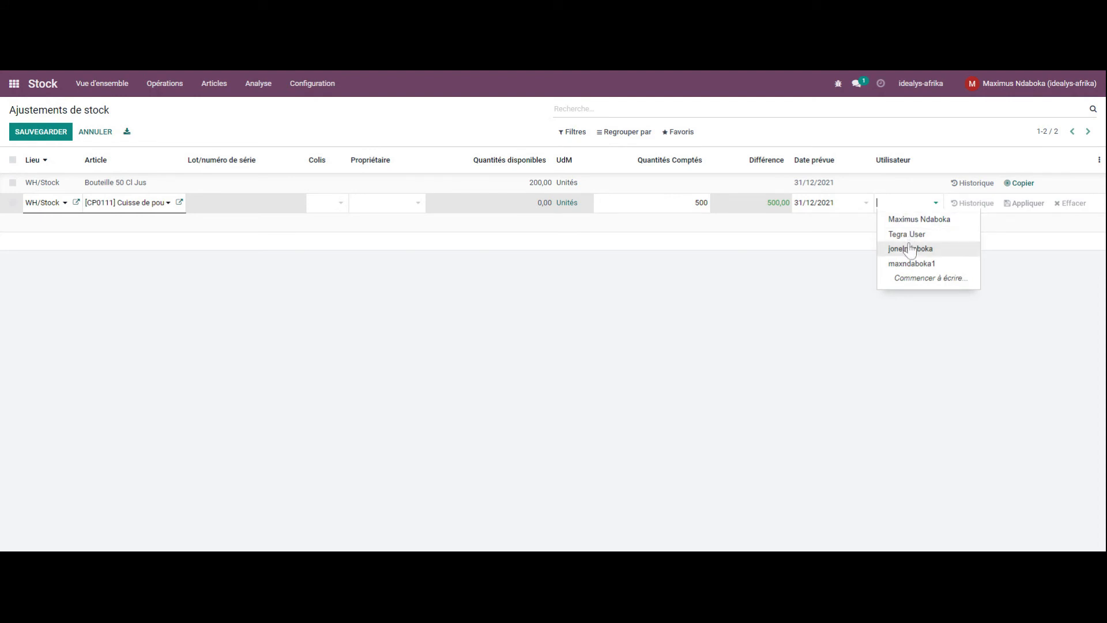
pyautogui.click(919, 222)
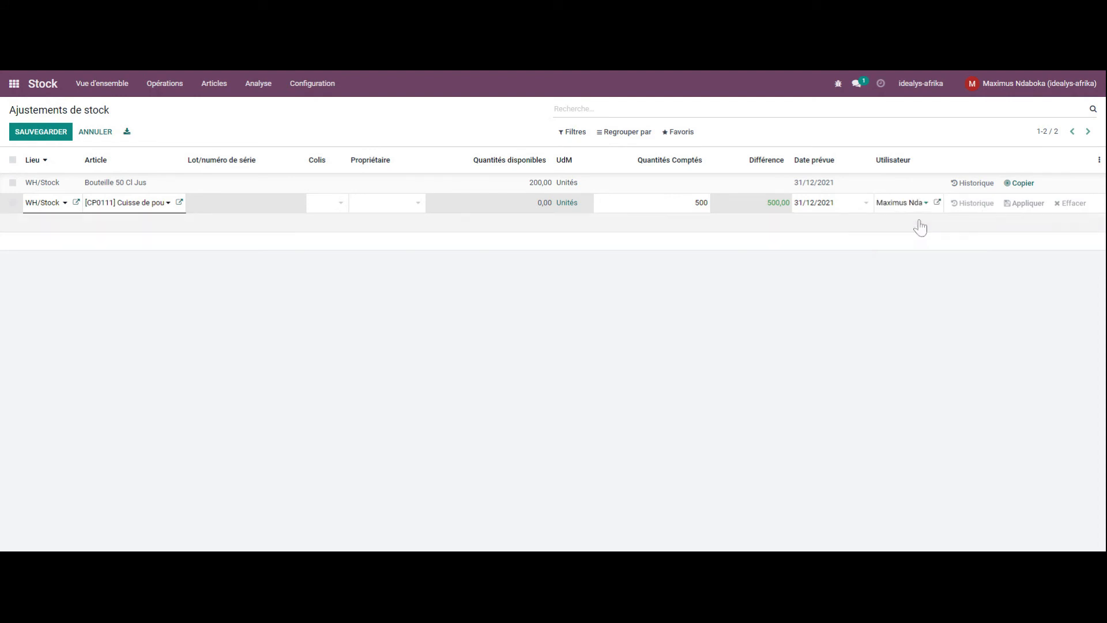
pyautogui.click(1004, 225)
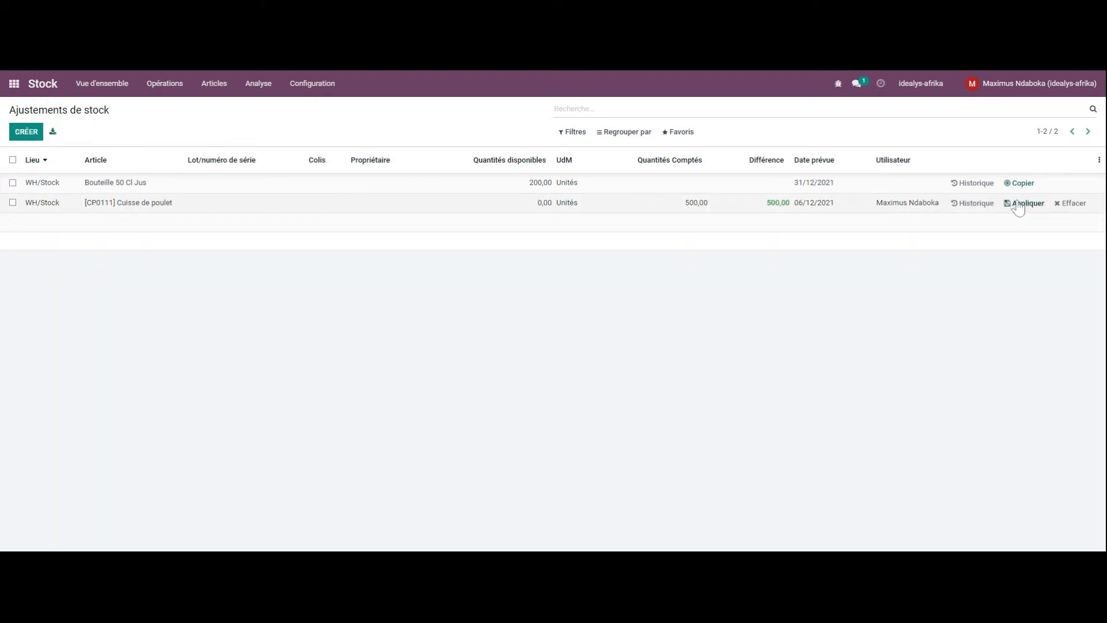
pyautogui.click(1017, 205)
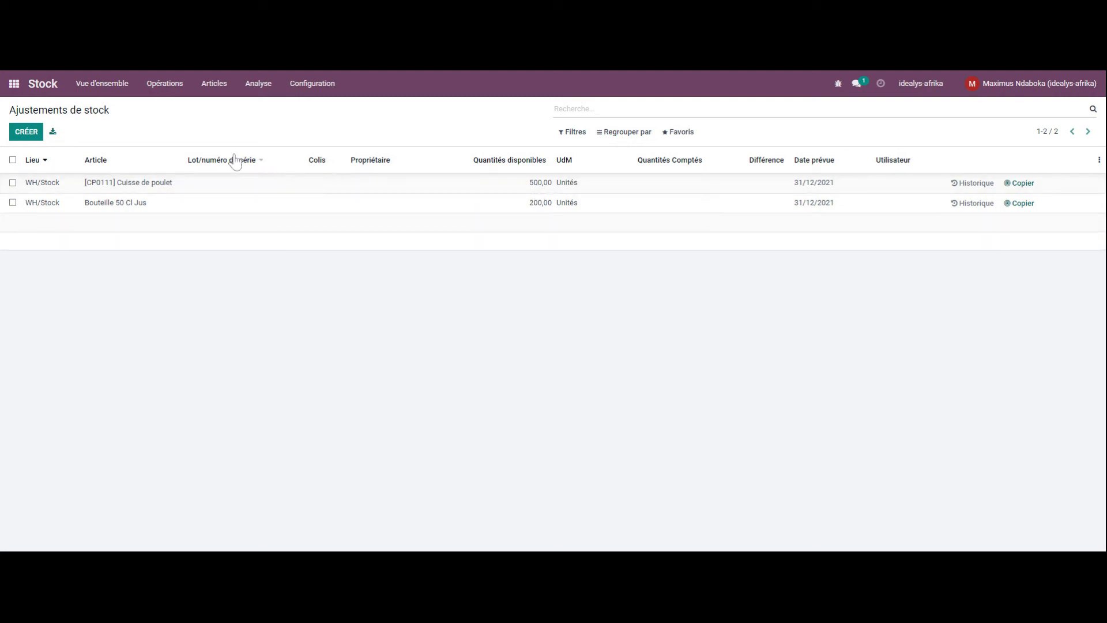
# View the stock report at the proposed date 06/12/2021 and examine the "Cuisse de poulet" article record
pyautogui.click(259, 86)
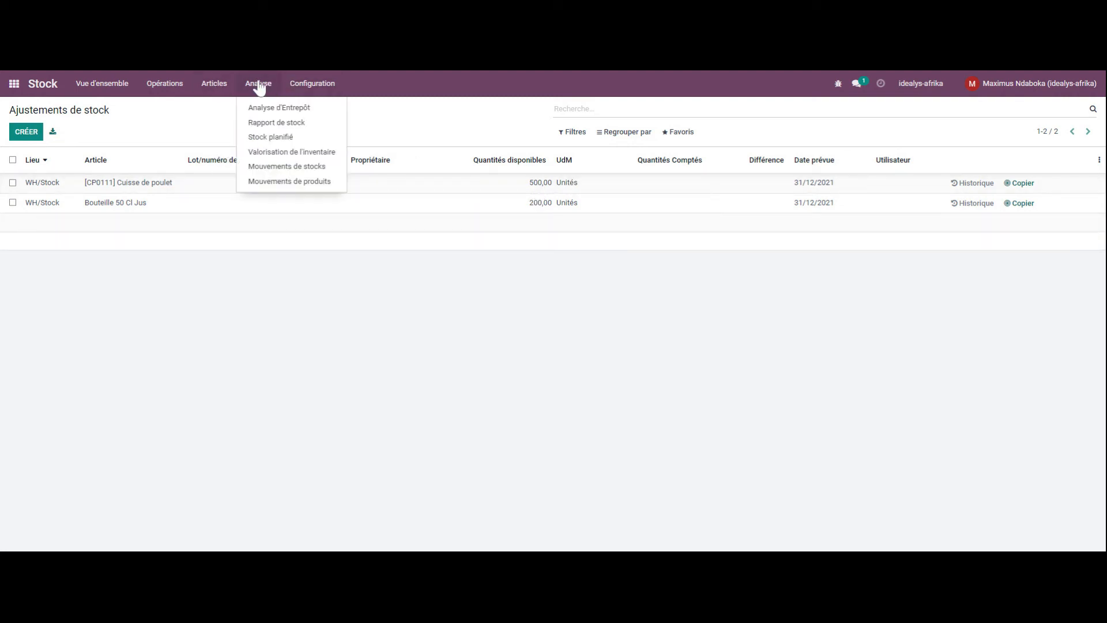
pyautogui.click(263, 122)
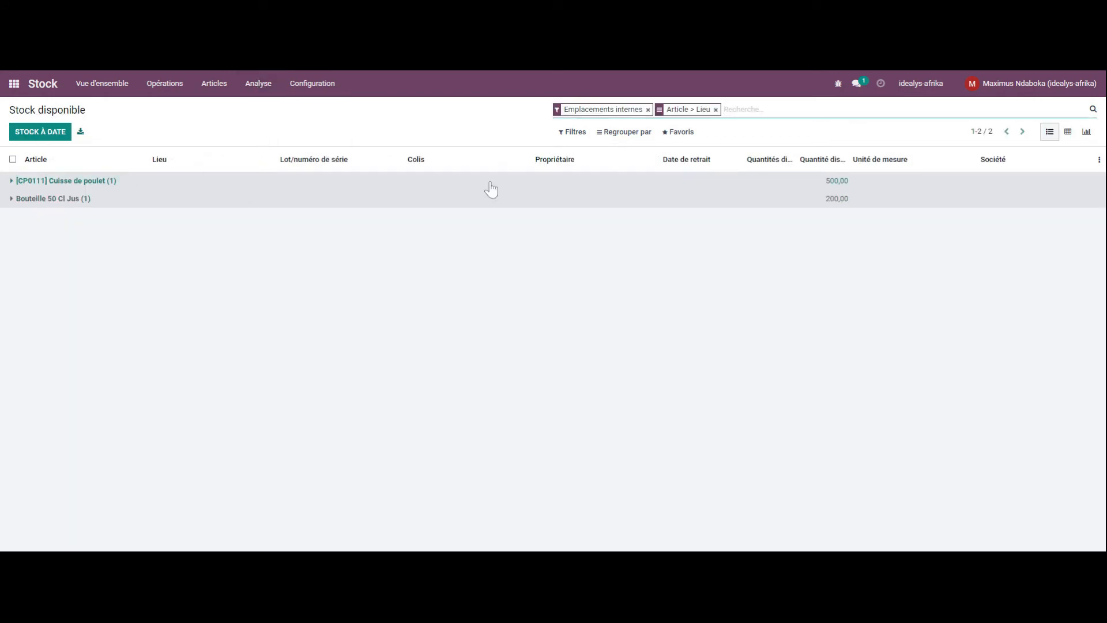
pyautogui.click(44, 131)
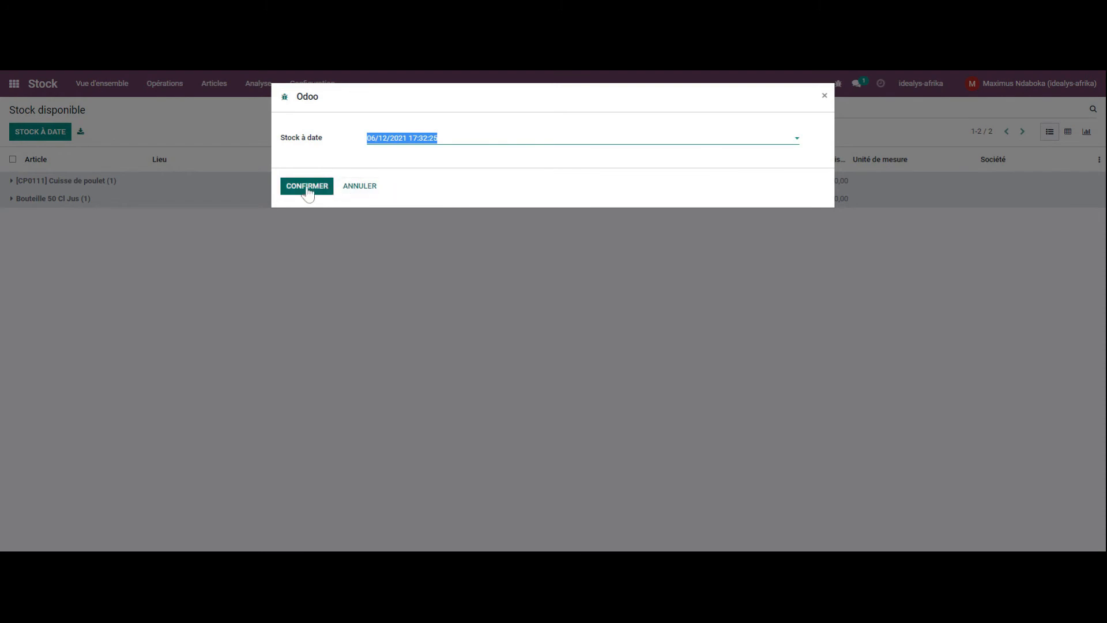
pyautogui.click(309, 189)
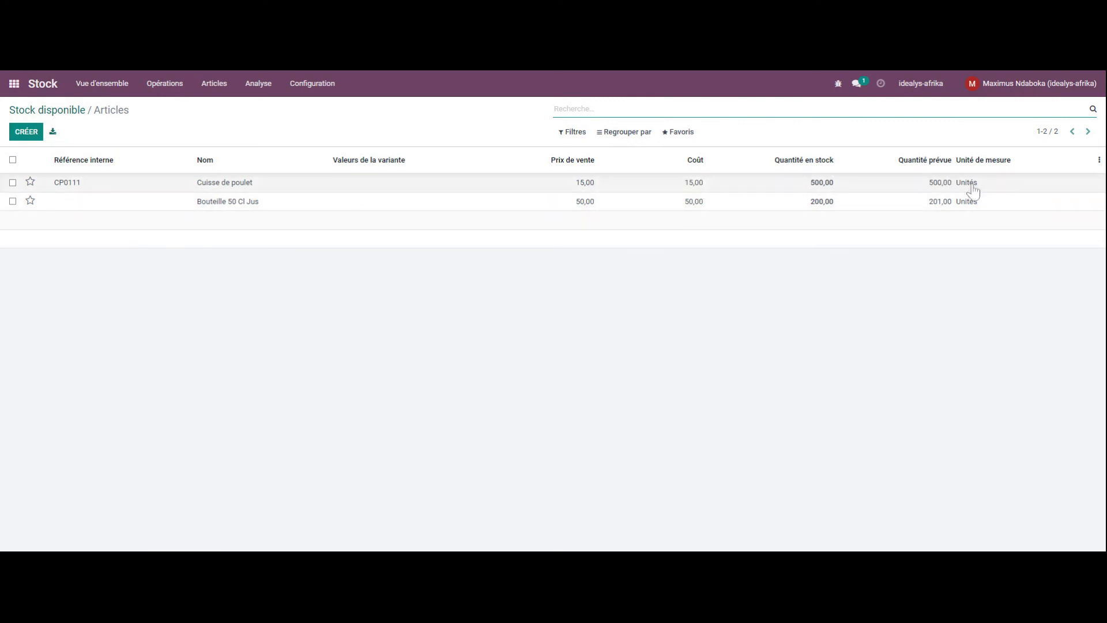
pyautogui.click(226, 182)
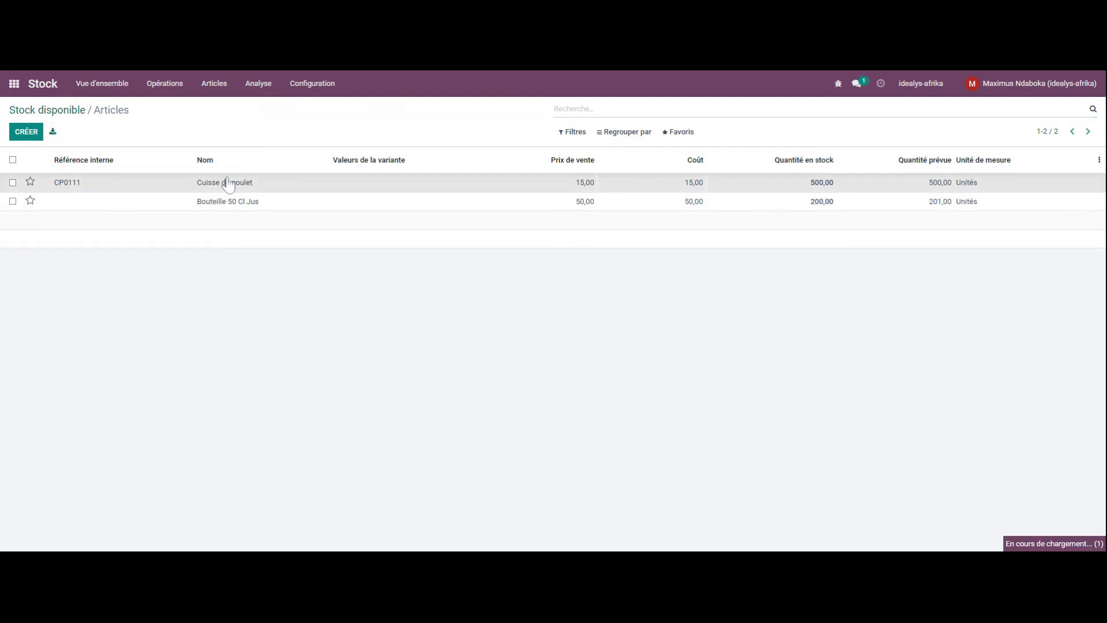
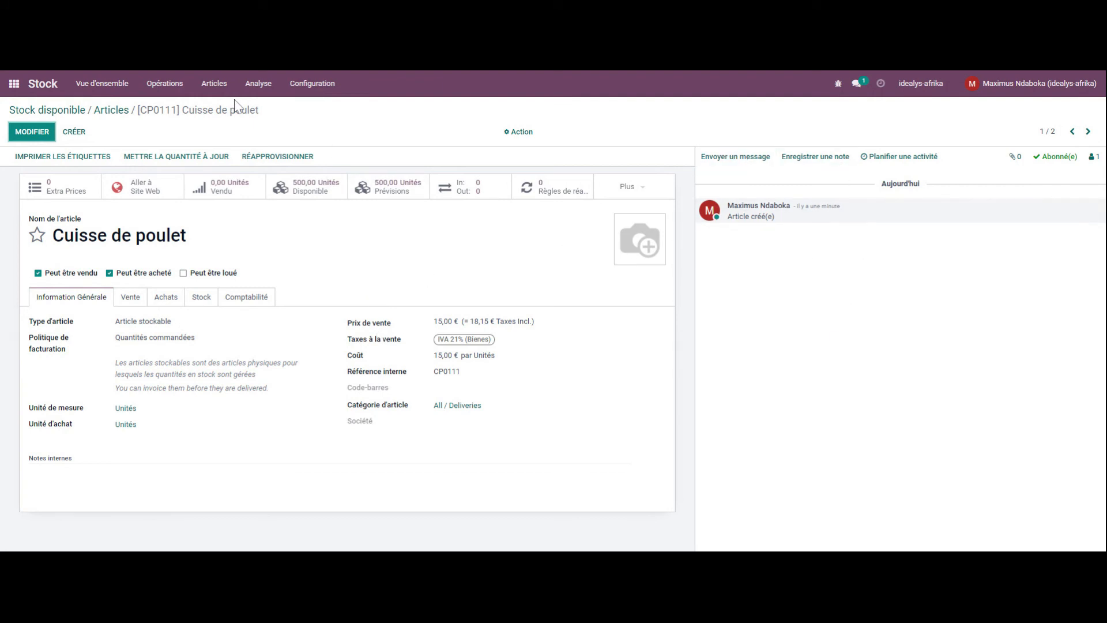
pyautogui.click(153, 86)
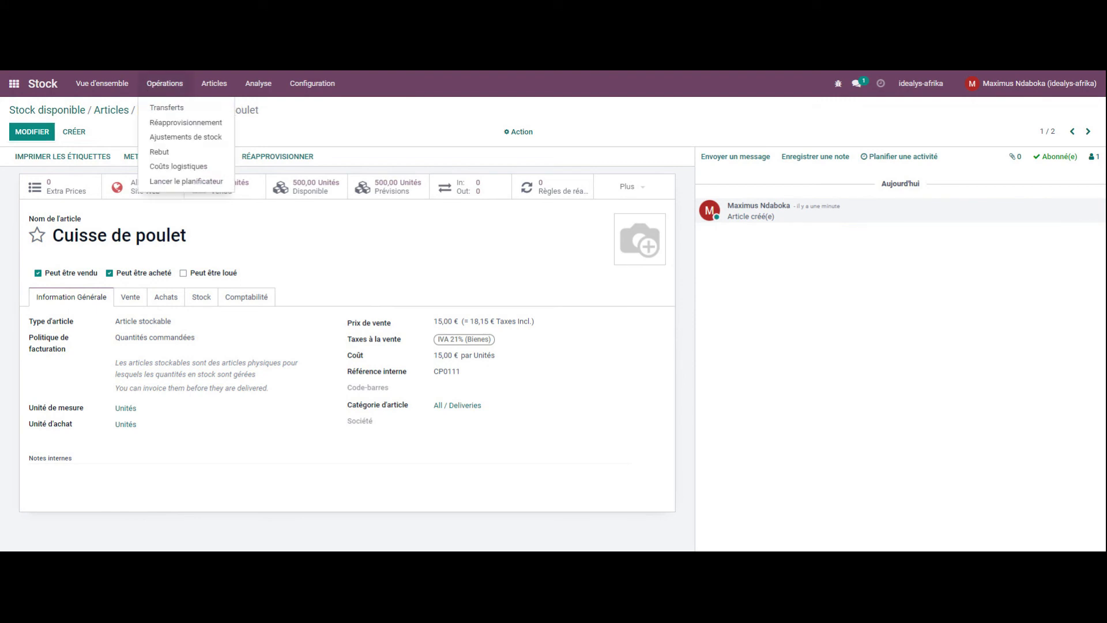
pyautogui.click(182, 138)
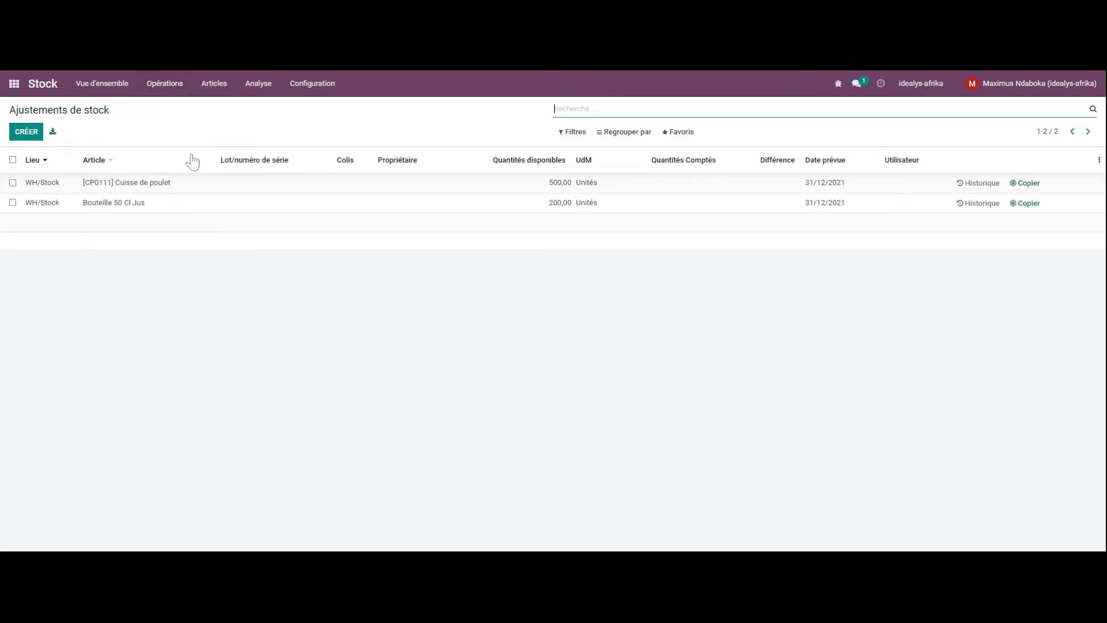
pyautogui.click(26, 131)
pyautogui.click(208, 224)
pyautogui.click(173, 241)
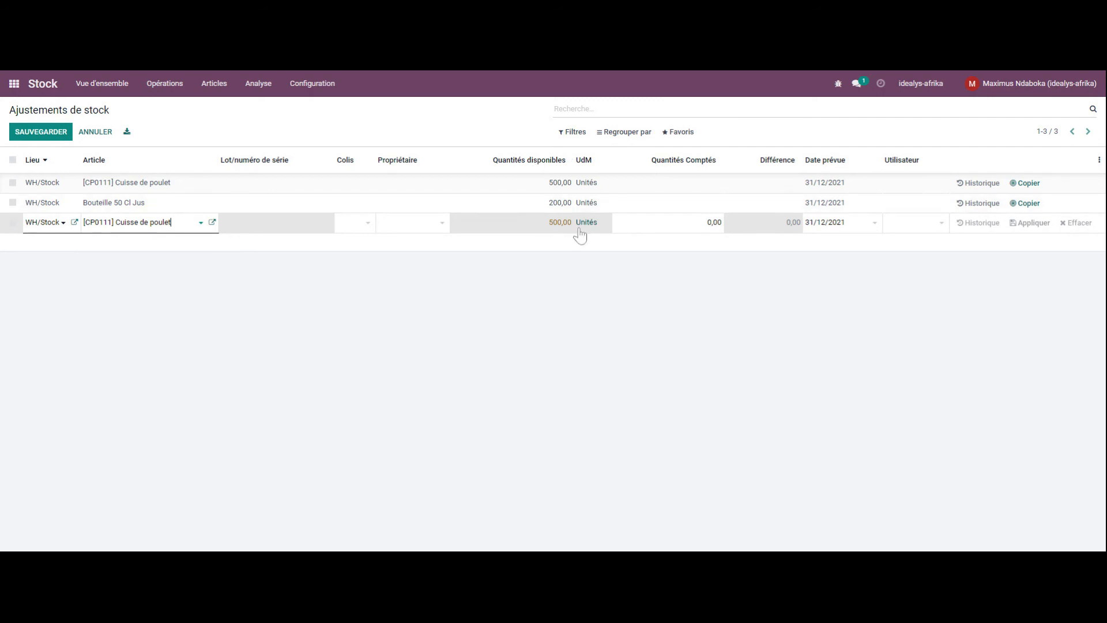
pyautogui.click(708, 222)
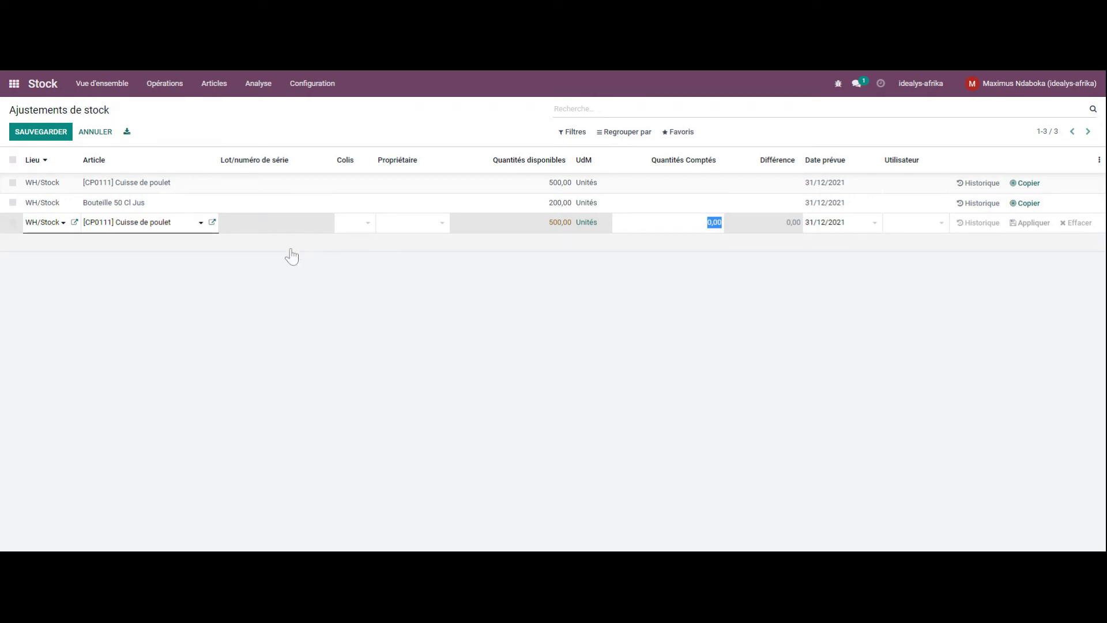
pyautogui.press('Escape')
# Start a new stock transfer and choose an existing contact for it
pyautogui.click(167, 85)
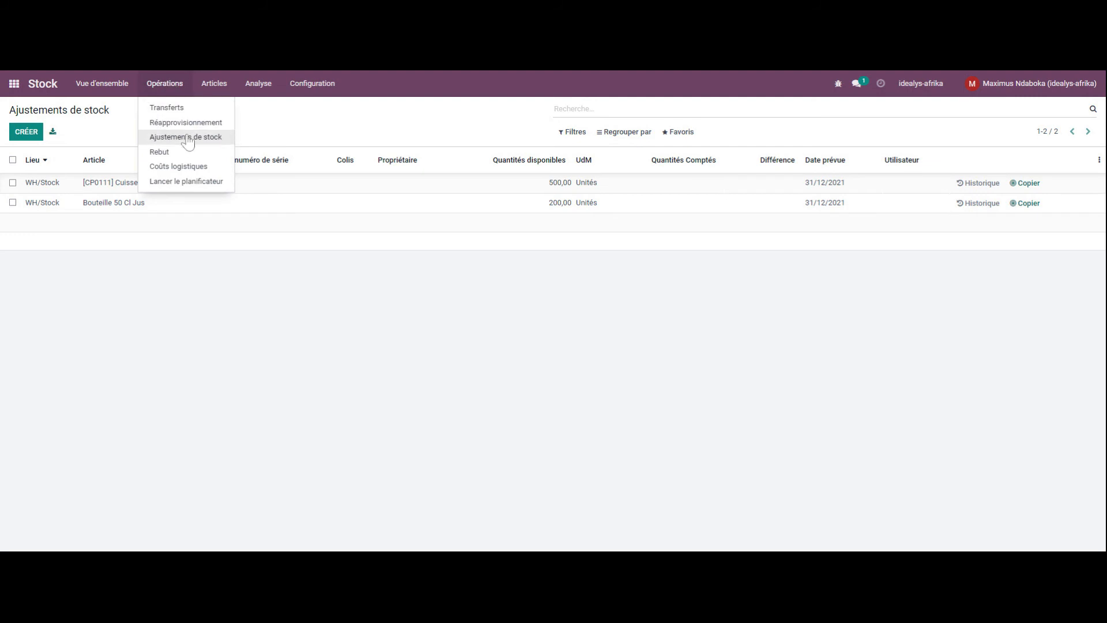
pyautogui.click(167, 108)
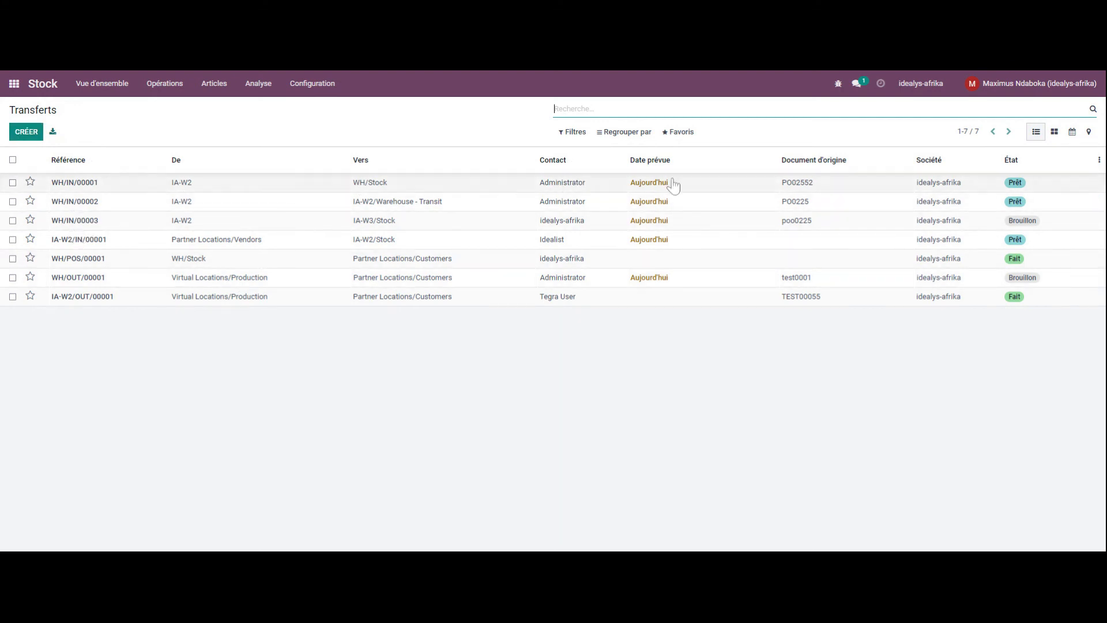
pyautogui.click(26, 131)
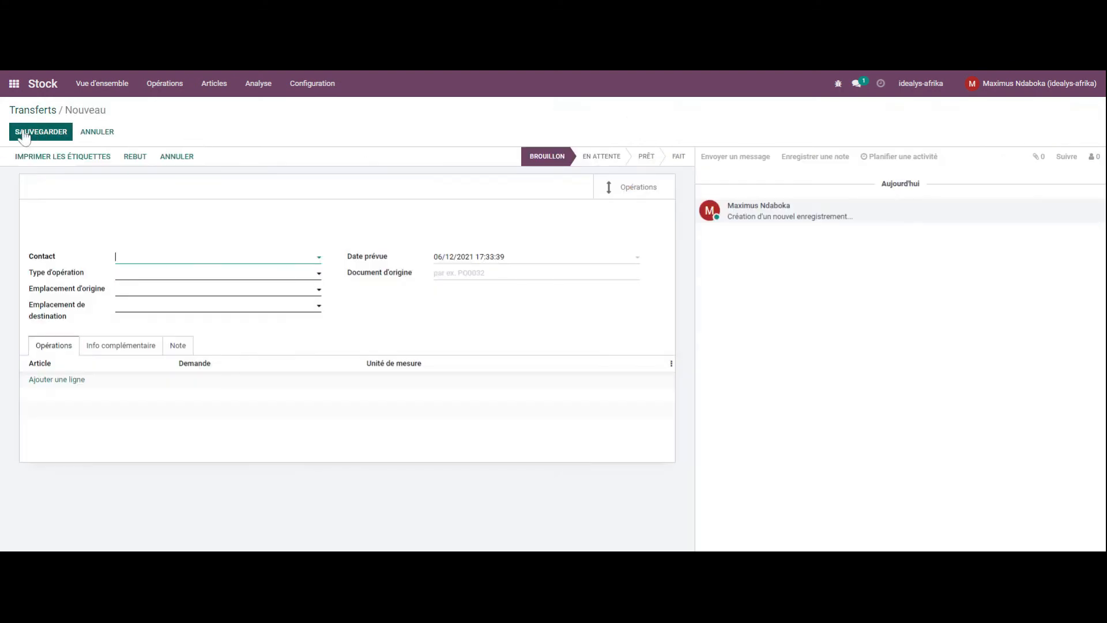
pyautogui.click(317, 258)
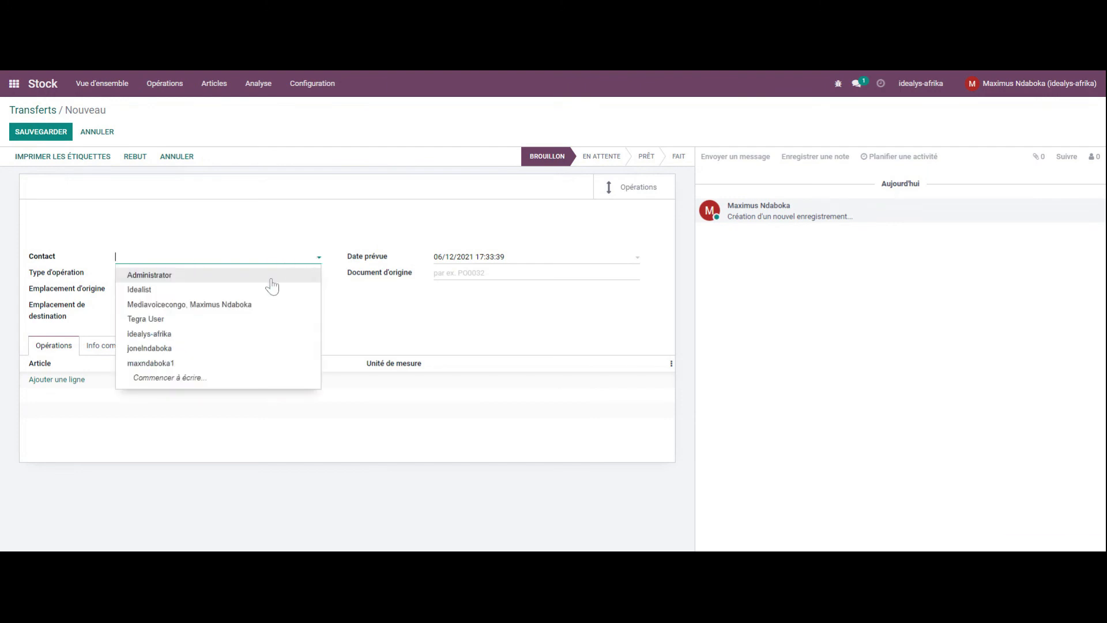
pyautogui.click(162, 323)
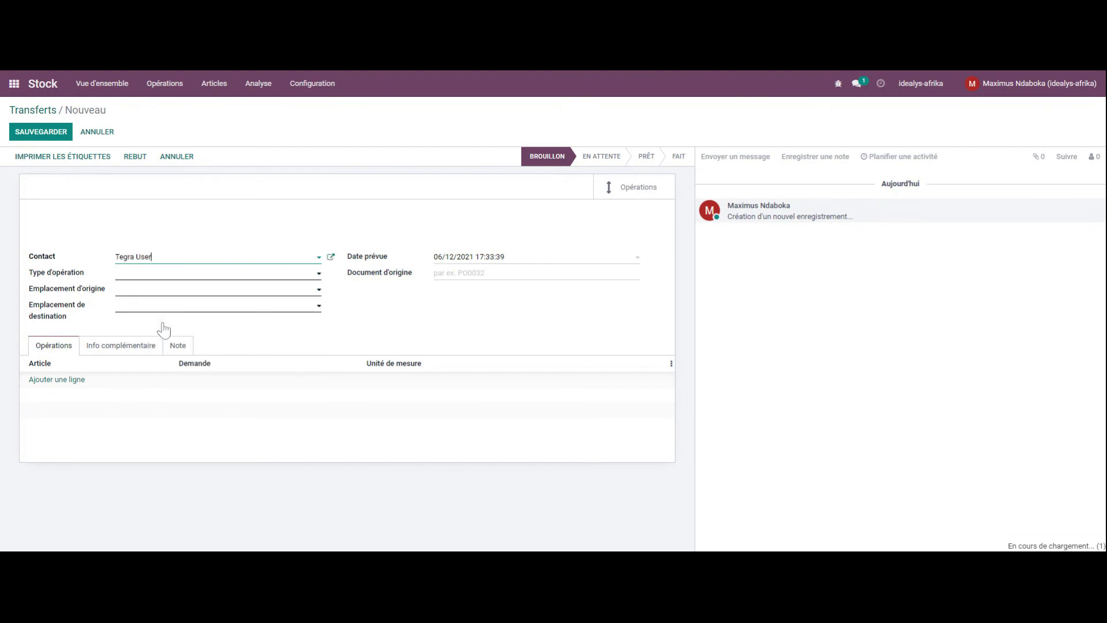
# Set the transfer's operation type to "idealys-afrika - warehouse # 2: Livraisons" with IA-W2/Stock as its source location
pyautogui.click(317, 275)
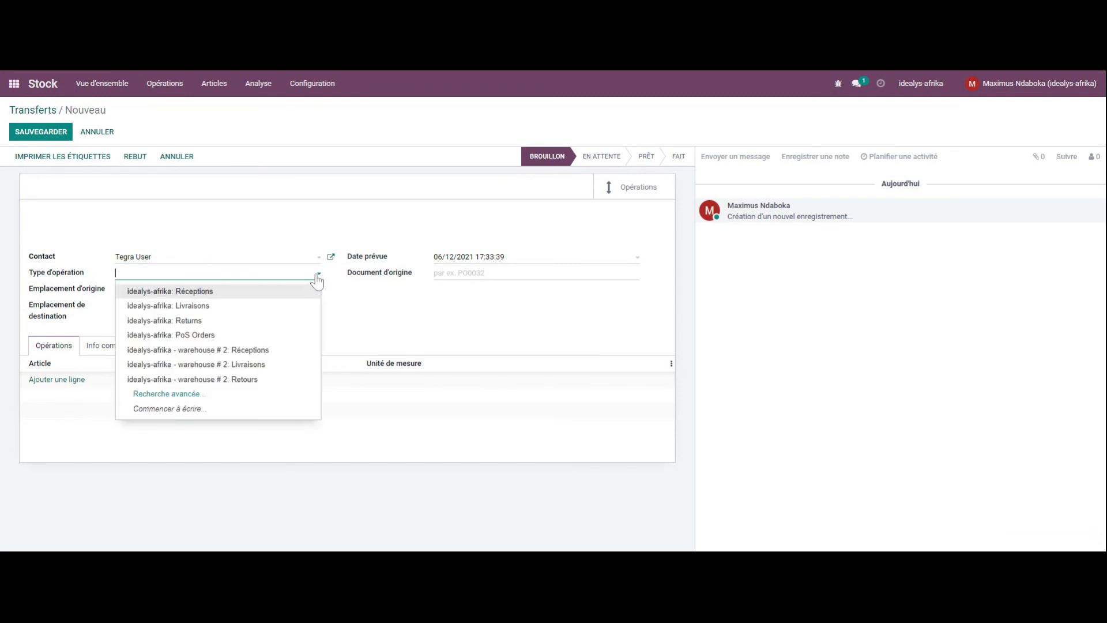
pyautogui.click(196, 305)
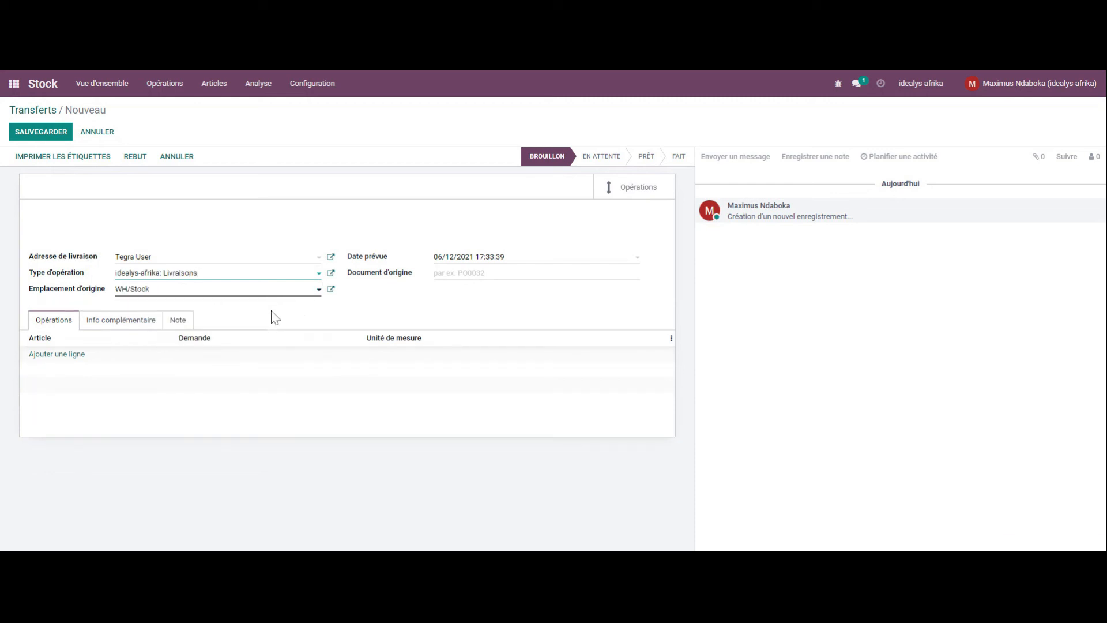
pyautogui.click(318, 274)
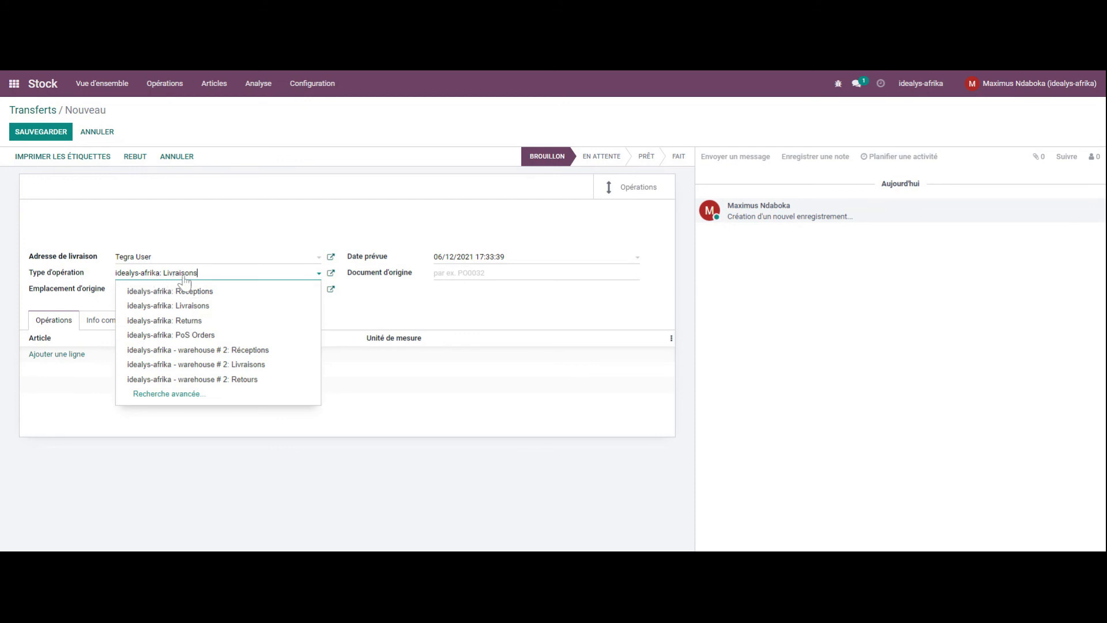
pyautogui.click(240, 365)
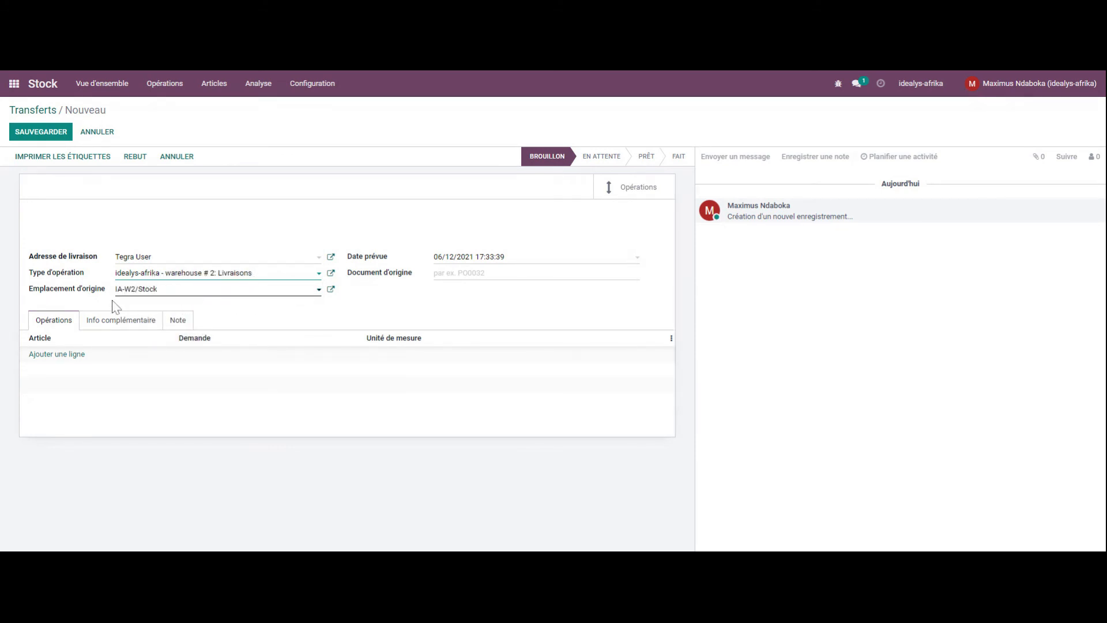
pyautogui.click(319, 291)
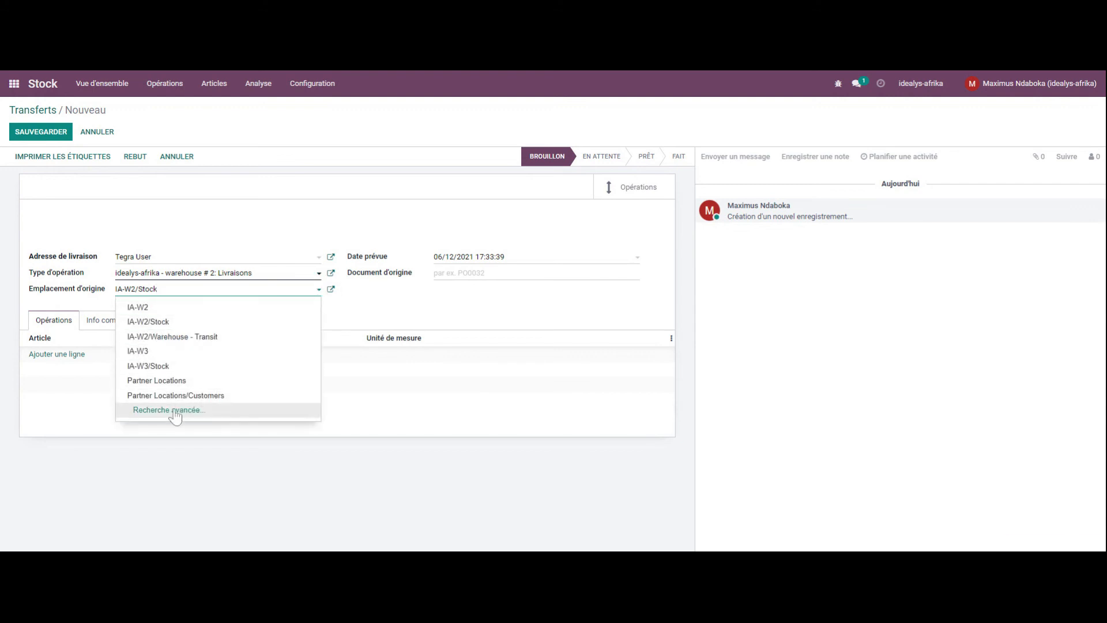
pyautogui.click(254, 222)
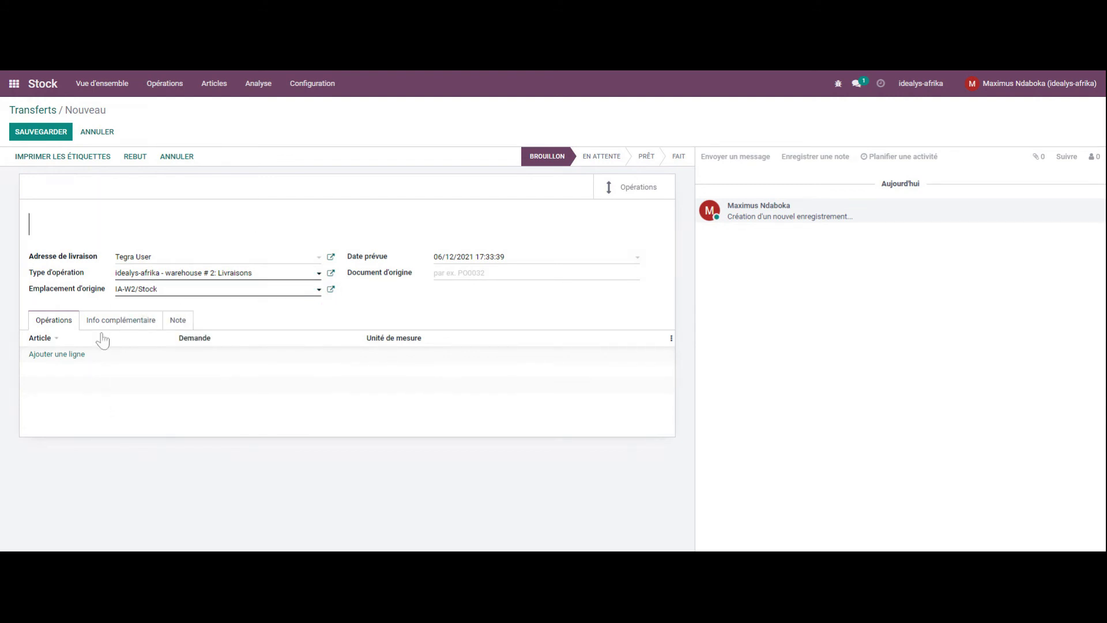
# Add an operation line for "[CP0111] Cuisse de poulet" with a demand of 50 units
pyautogui.click(58, 354)
pyautogui.click(156, 356)
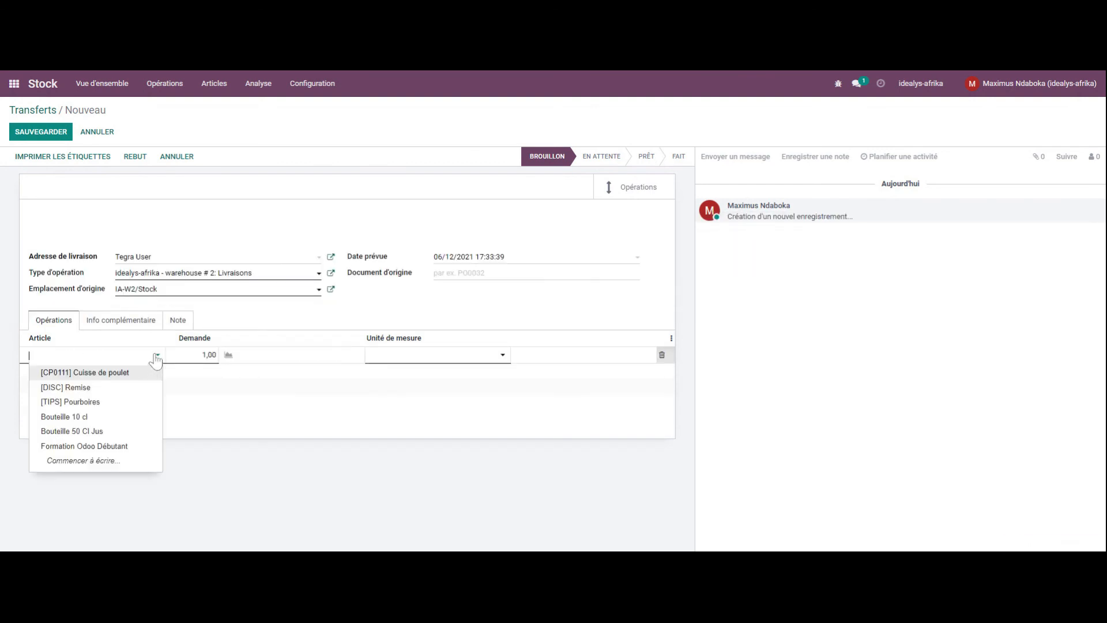
pyautogui.click(126, 375)
pyautogui.click(203, 354)
pyautogui.write('5')
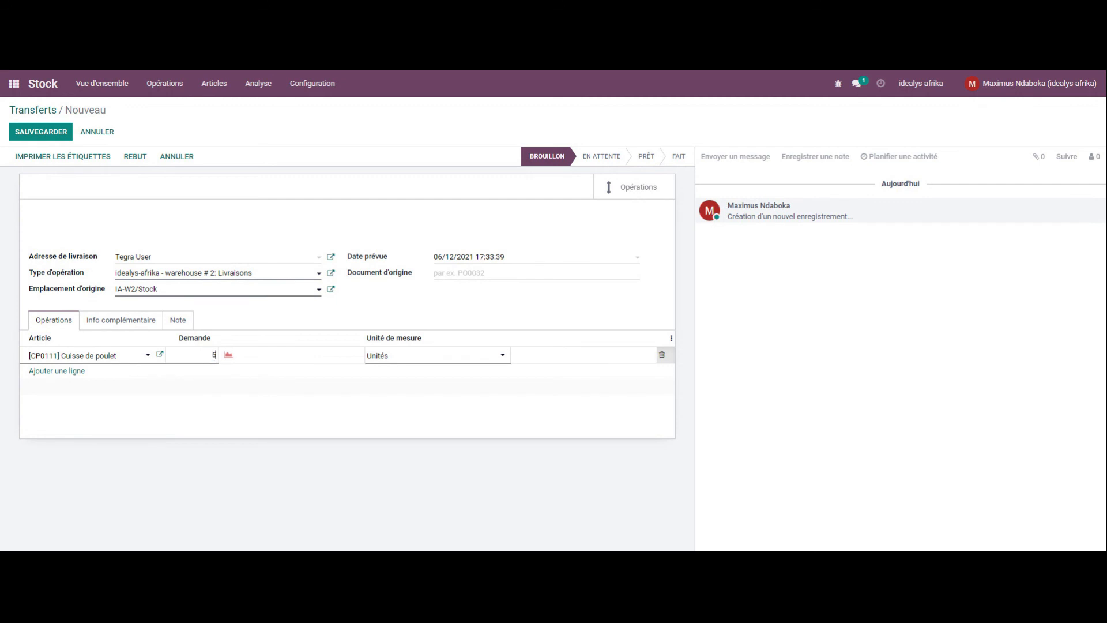
pyautogui.write('0')
pyautogui.click(386, 303)
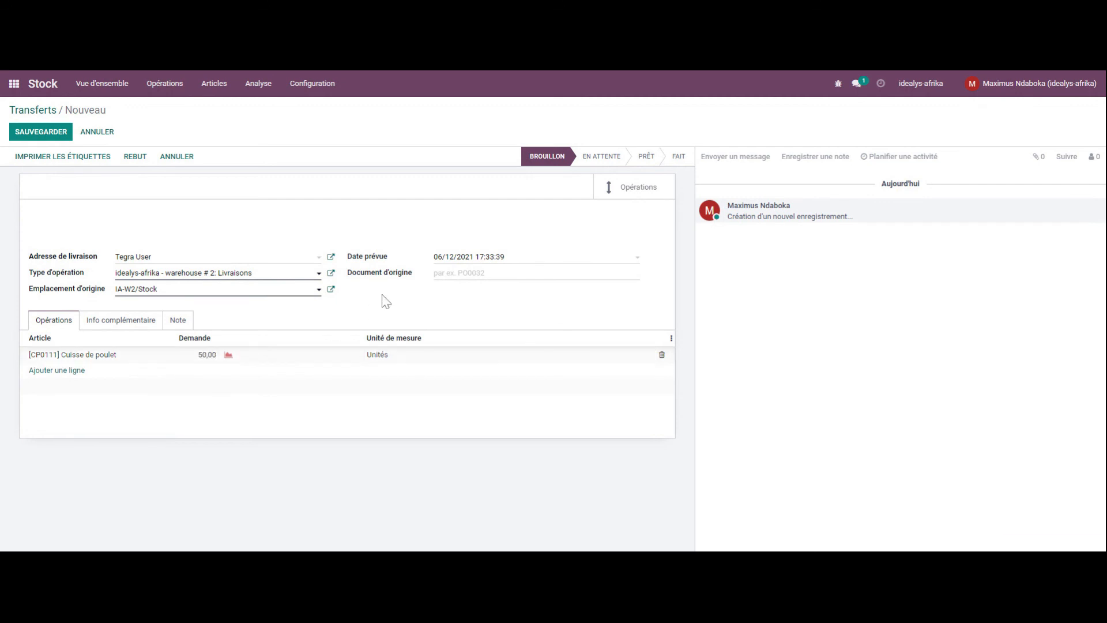
# Enter TR000112 as the source document, review the additional information and note sections, and save the transfer
pyautogui.click(455, 273)
pyautogui.write('TR000112')
pyautogui.click(119, 321)
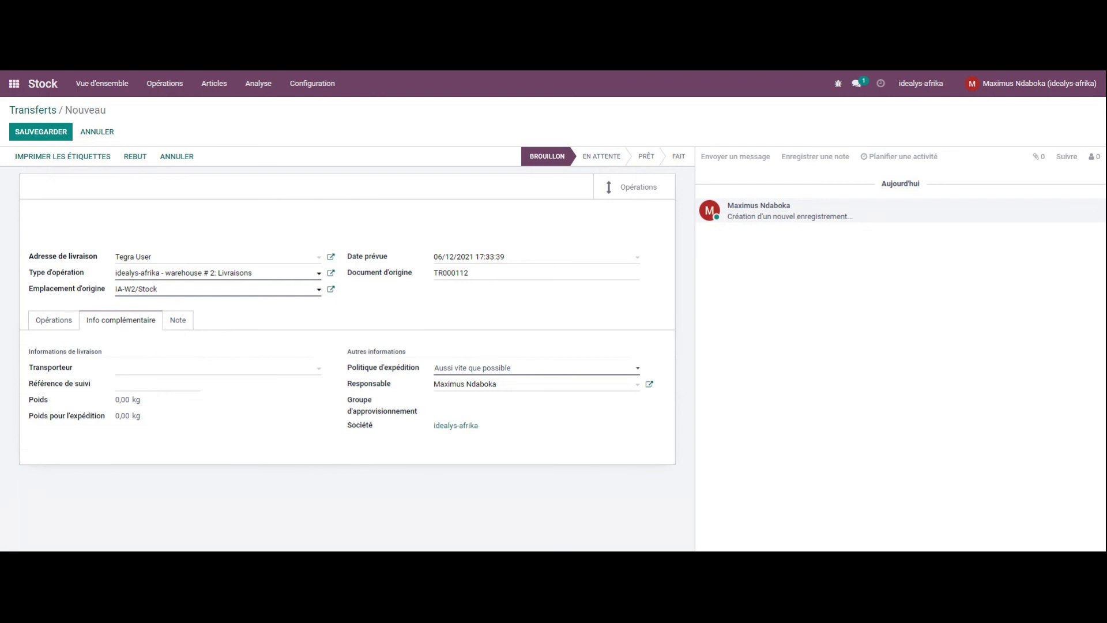
pyautogui.click(184, 321)
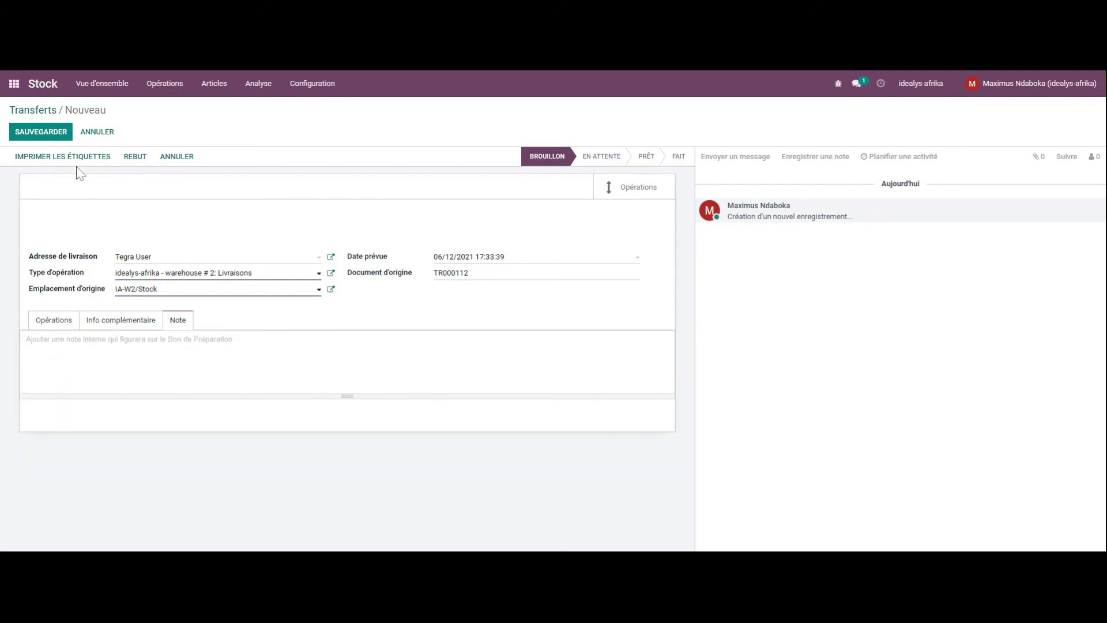
pyautogui.click(62, 132)
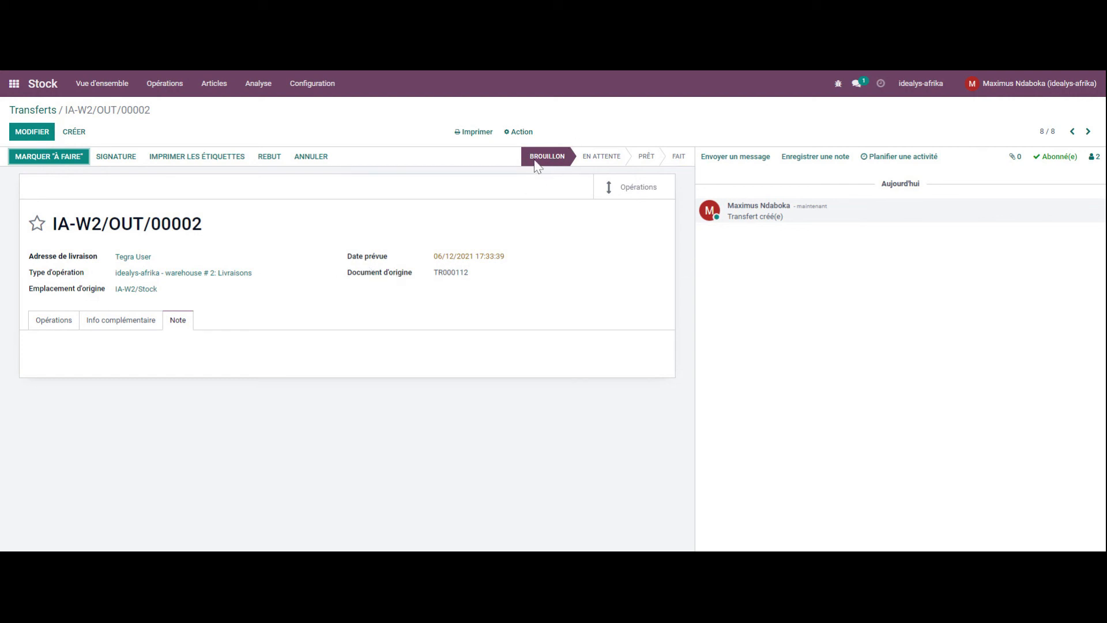
# Mark the saved delivery transfer as to do and check the availability of its article
pyautogui.moveTo(537, 165)
pyautogui.moveTo(599, 158)
pyautogui.click(49, 161)
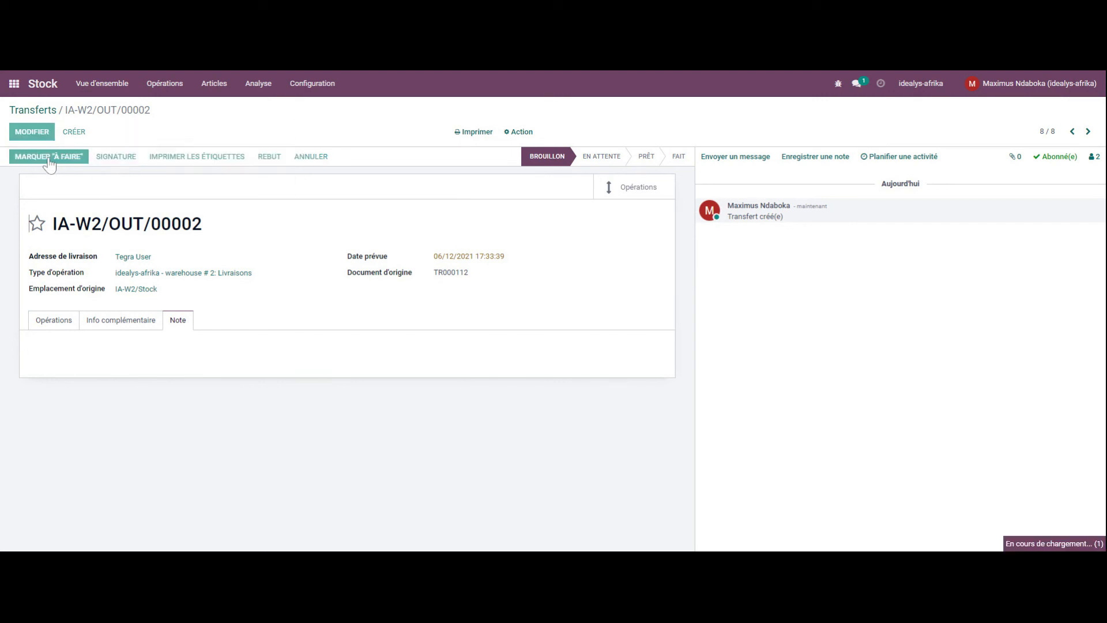
pyautogui.click(49, 164)
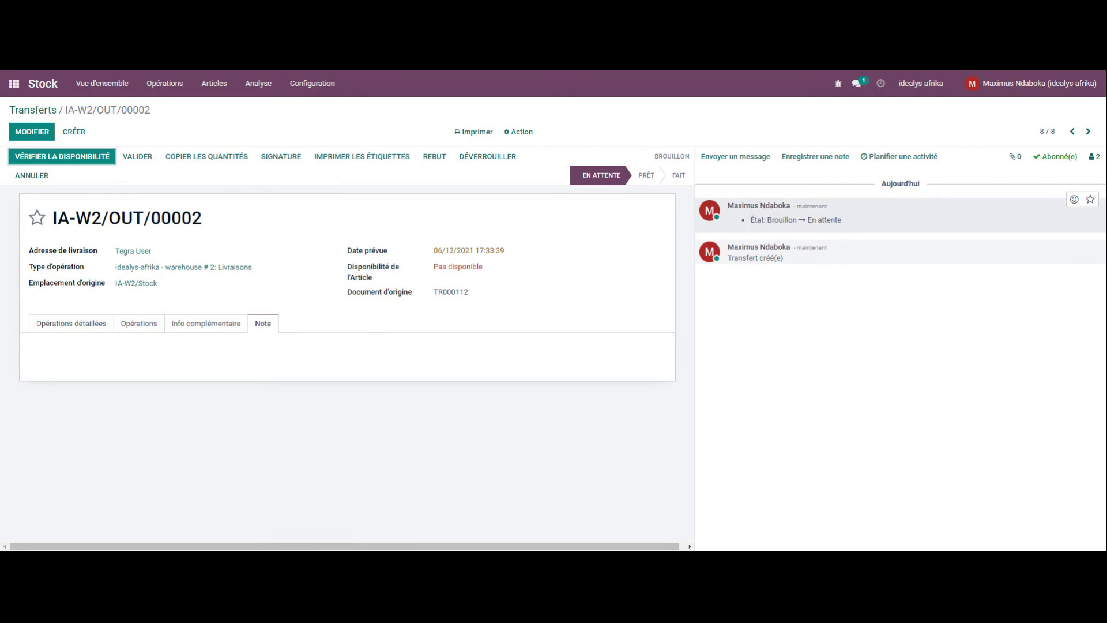
pyautogui.click(83, 162)
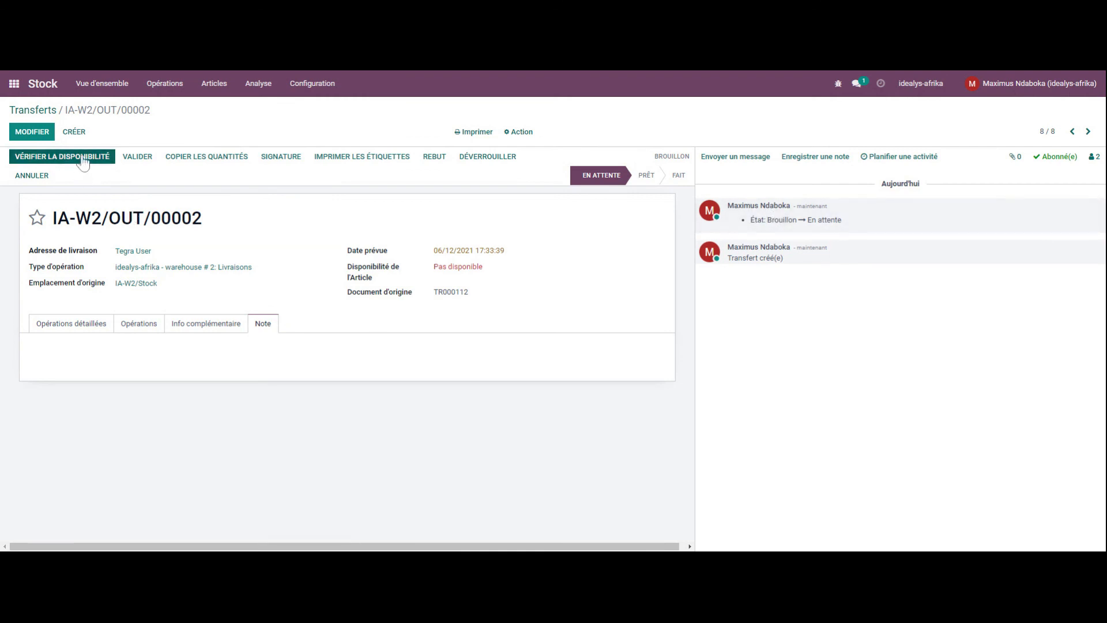
pyautogui.click(83, 161)
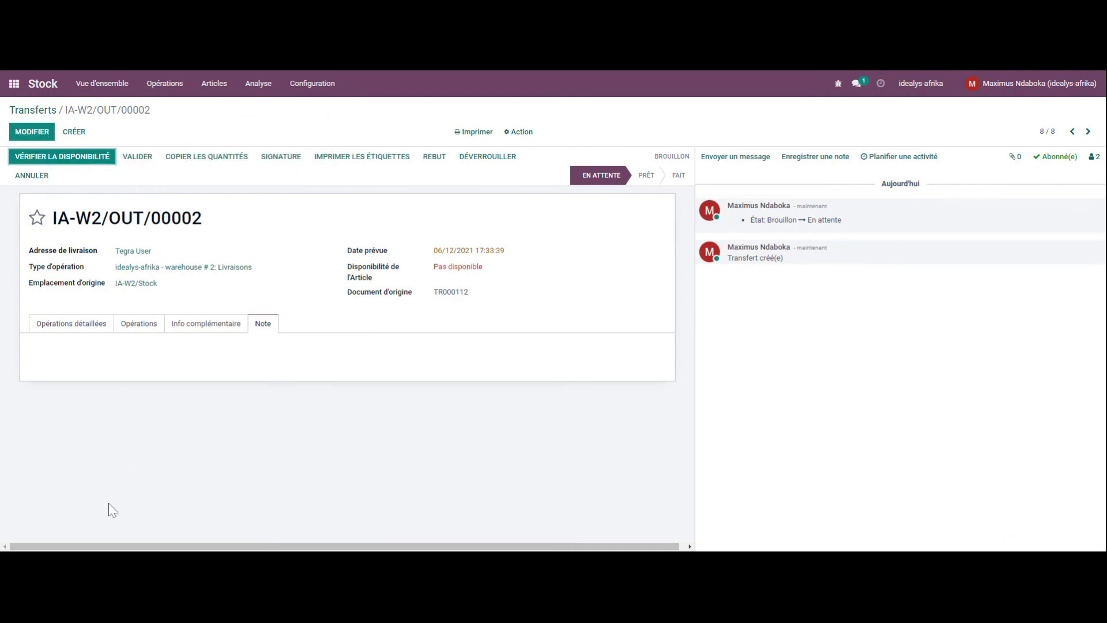
pyautogui.click(81, 166)
# Examine the IA-W2/Stock source location record and the operations listed on the delivery transfer
pyautogui.click(34, 132)
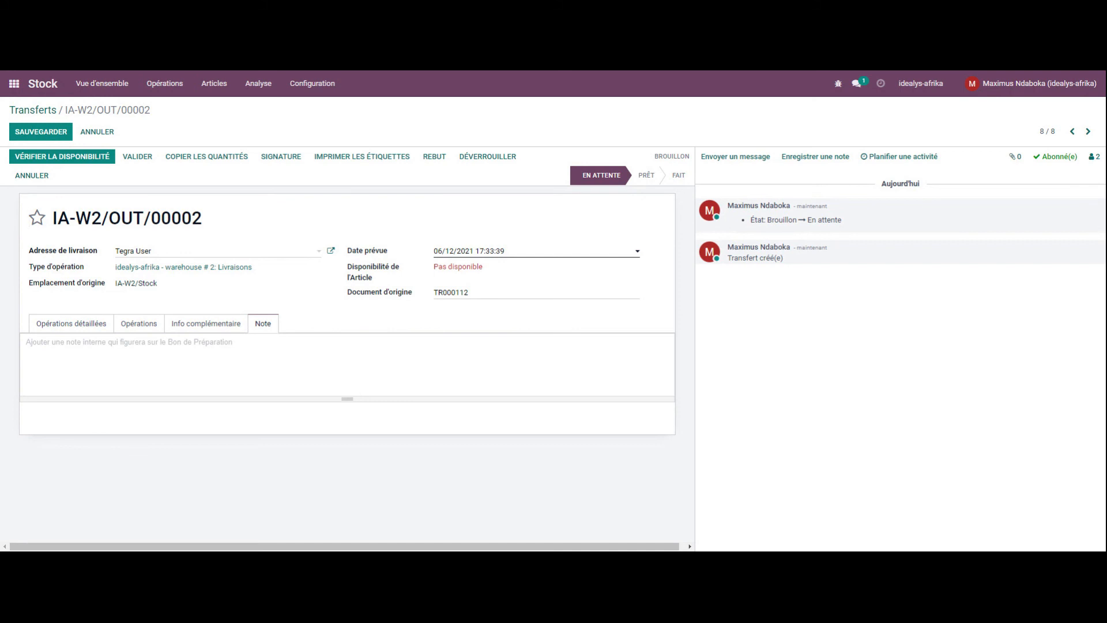
pyautogui.click(147, 285)
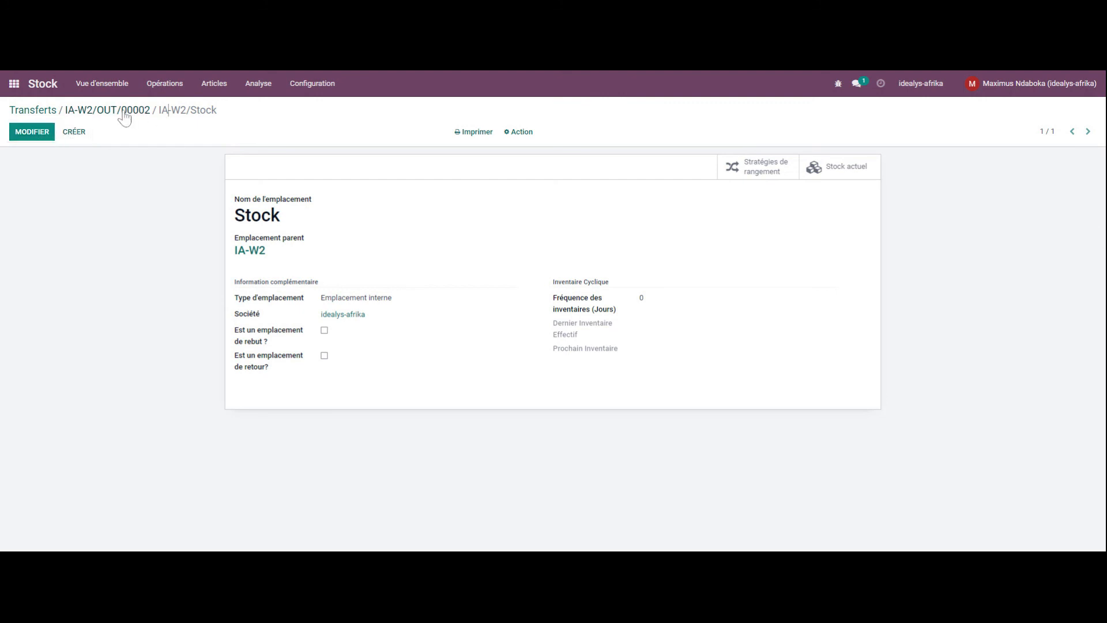
pyautogui.click(34, 133)
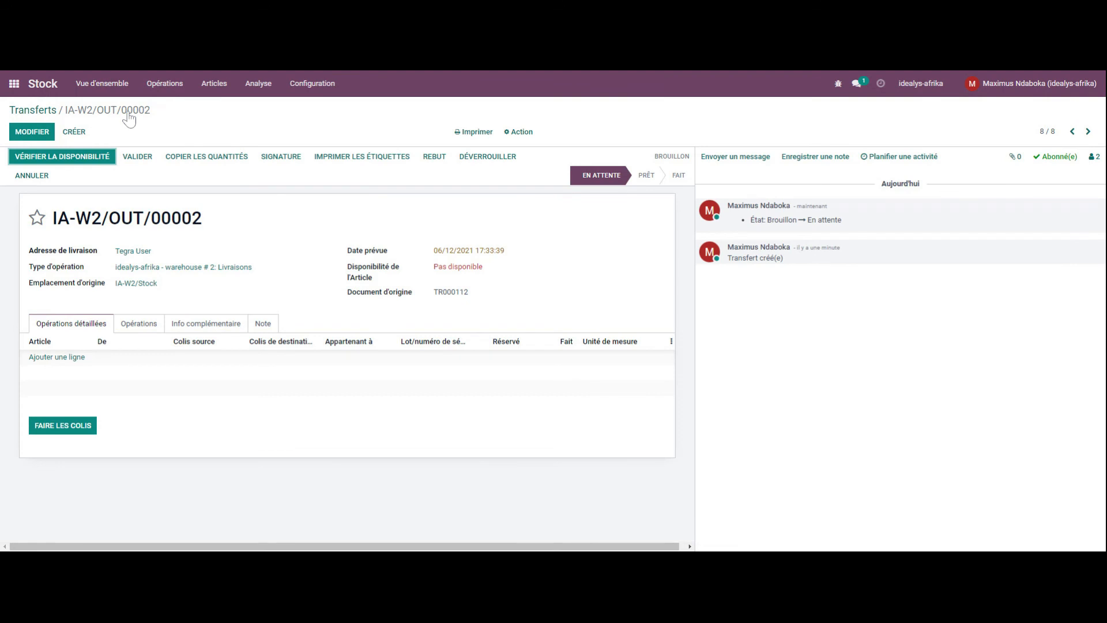
pyautogui.click(137, 324)
pyautogui.click(200, 326)
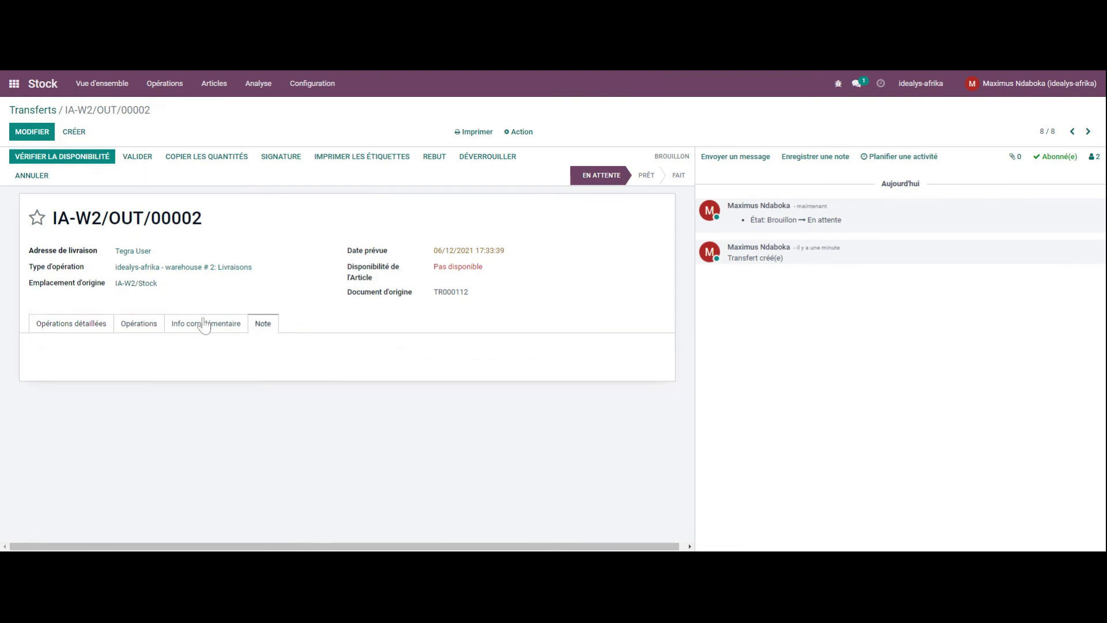
pyautogui.click(141, 325)
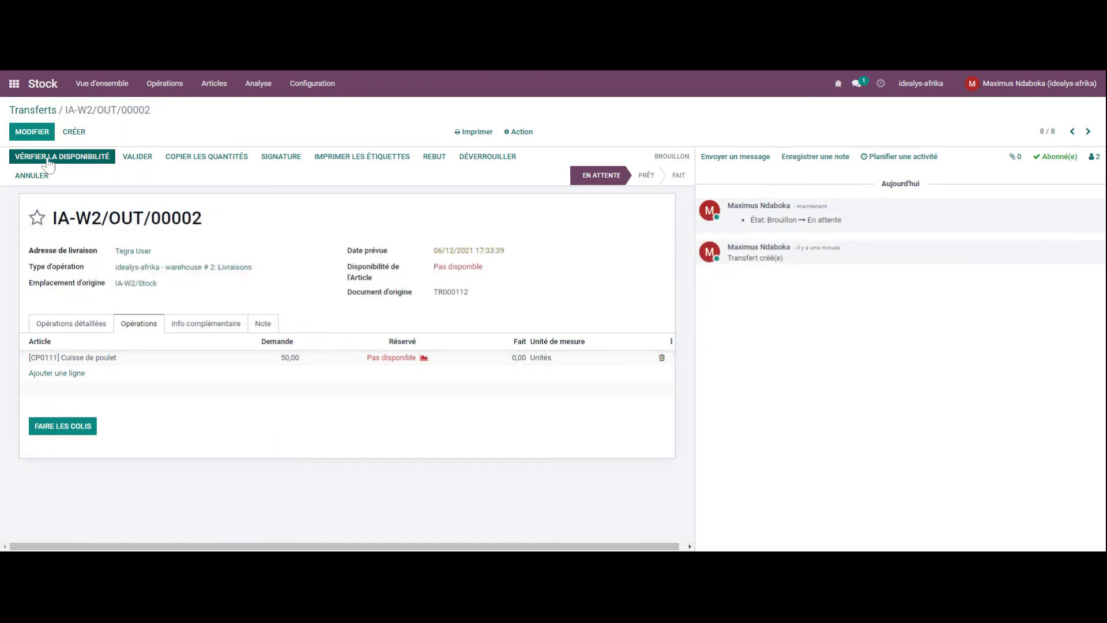
# Try to validate the delivery transfer for the 50 units of "Cuisse de poulet"
pyautogui.click(136, 157)
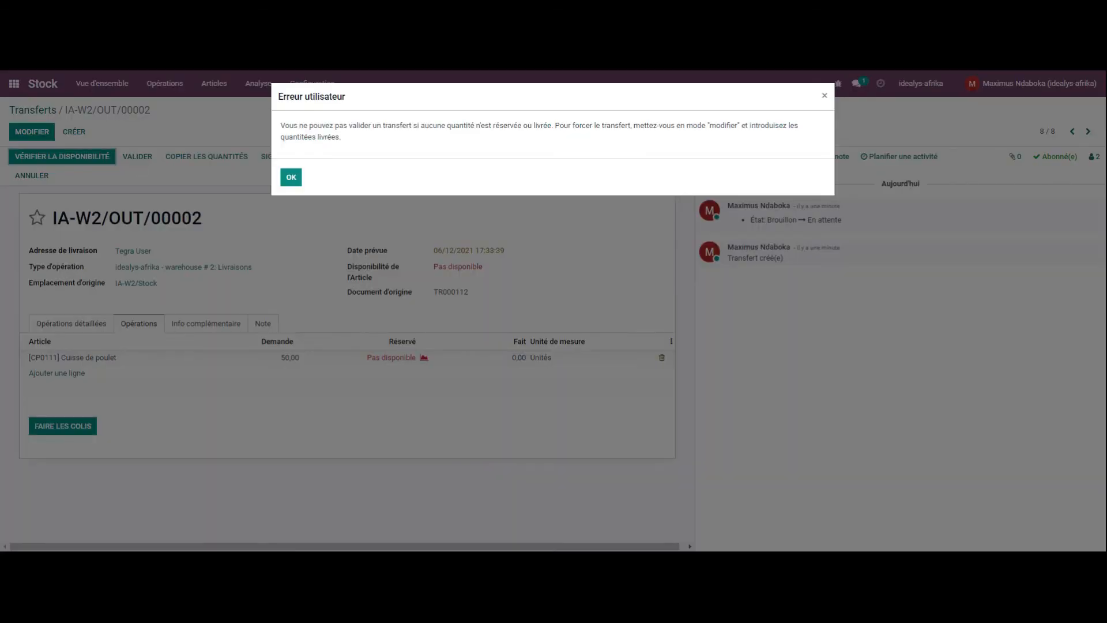
pyautogui.moveTo(294, 125); pyautogui.dragTo(602, 125)
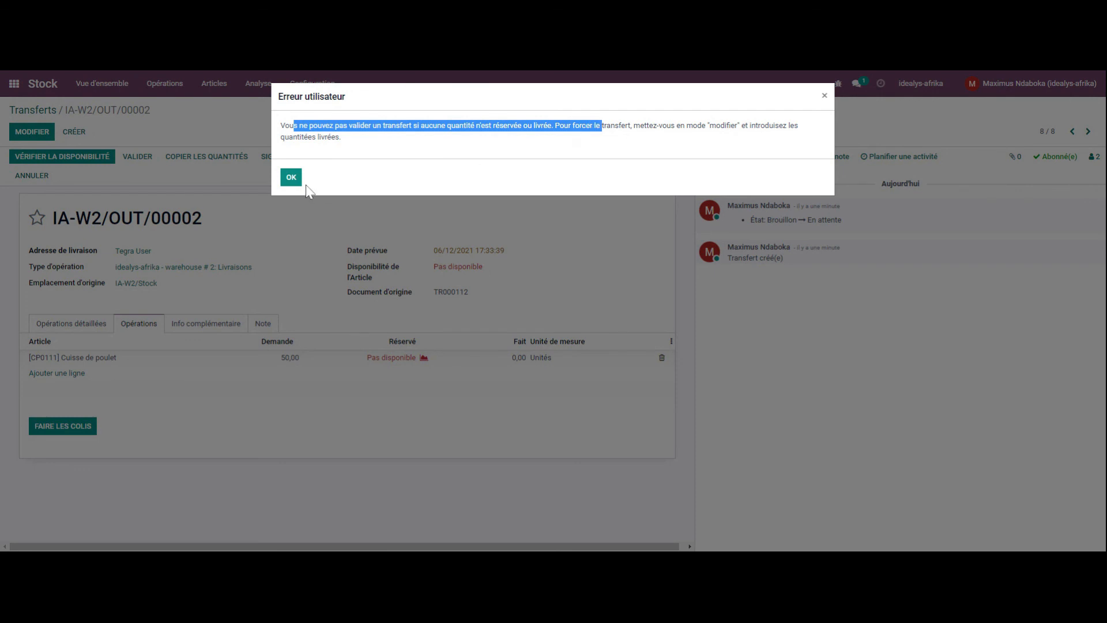
pyautogui.click(291, 176)
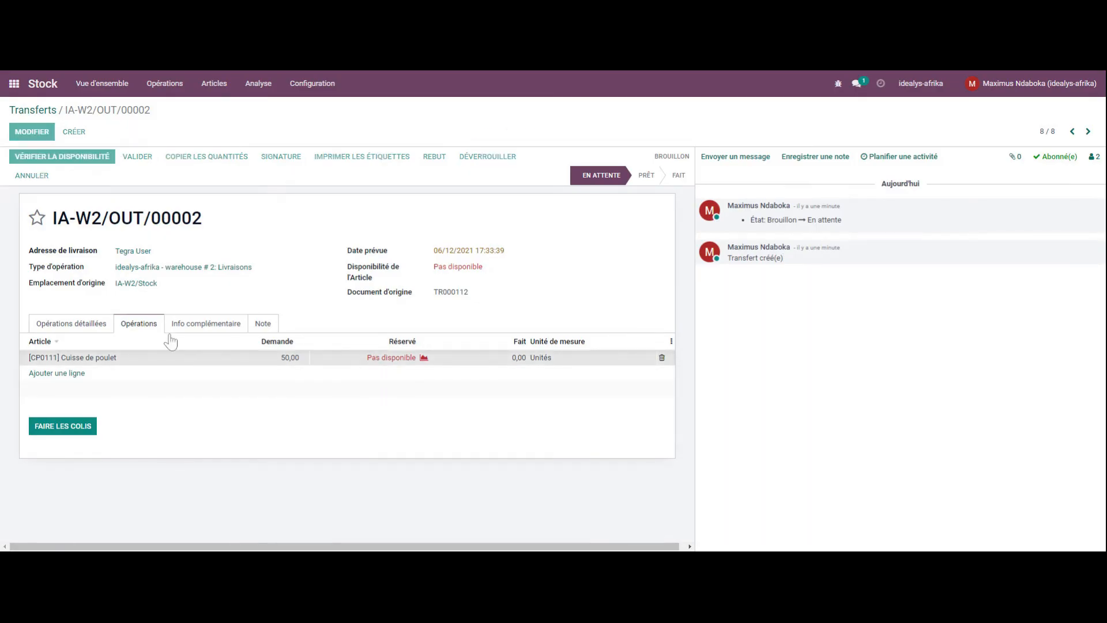
# Try to edit the reserved quantity on the "Cuisse de poulet" line of the waiting transfer
pyautogui.click(32, 131)
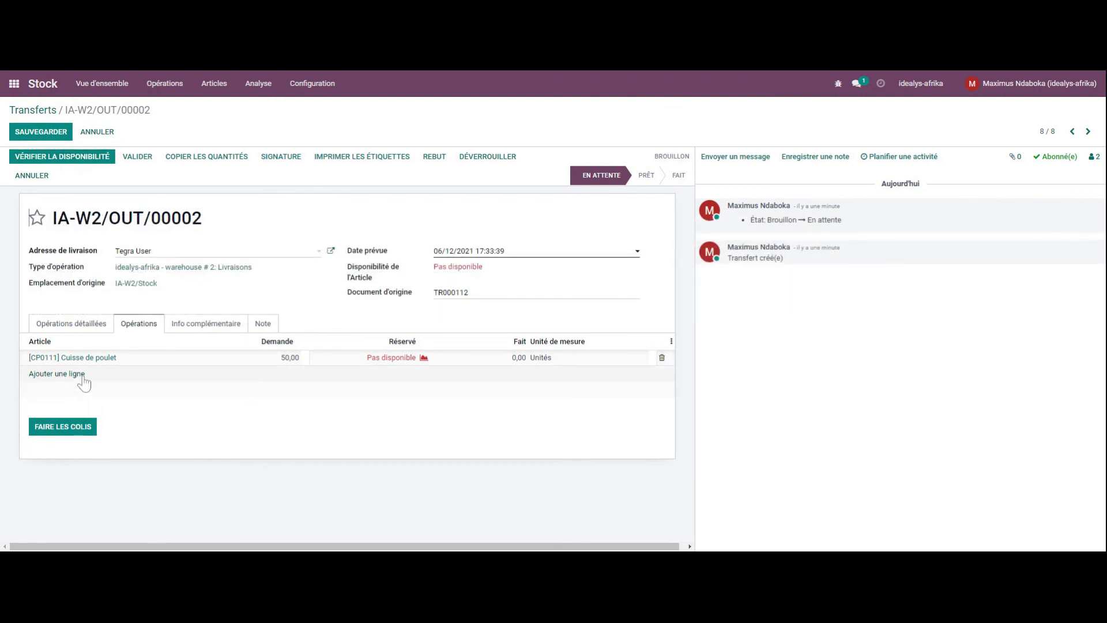
pyautogui.click(43, 132)
pyautogui.click(45, 134)
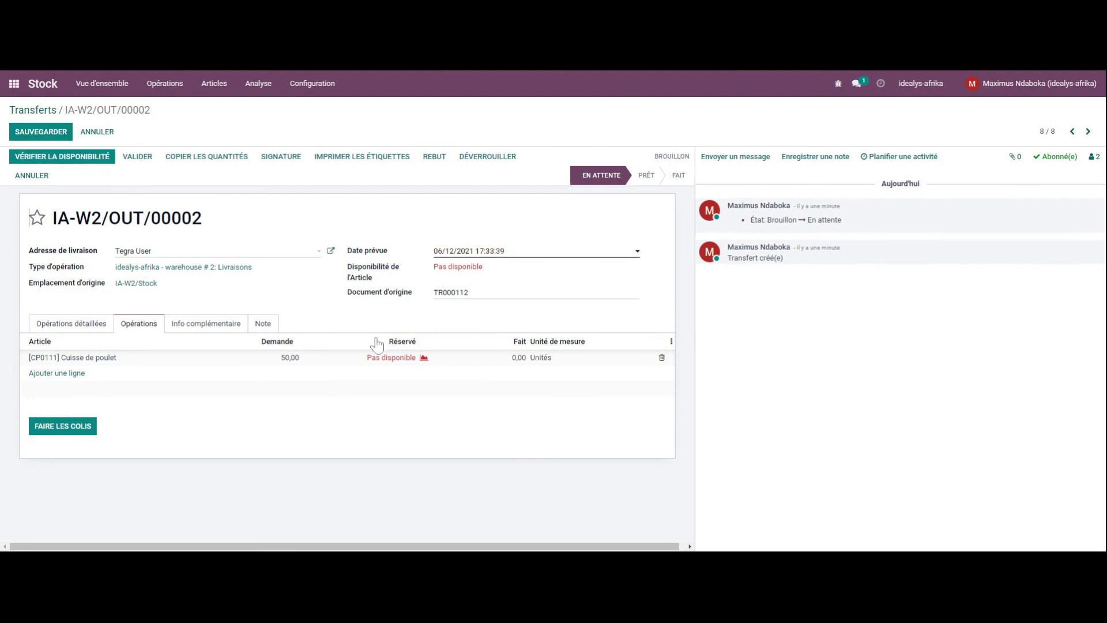
pyautogui.doubleClick(394, 358)
pyautogui.doubleClick(373, 358)
pyautogui.click(61, 158)
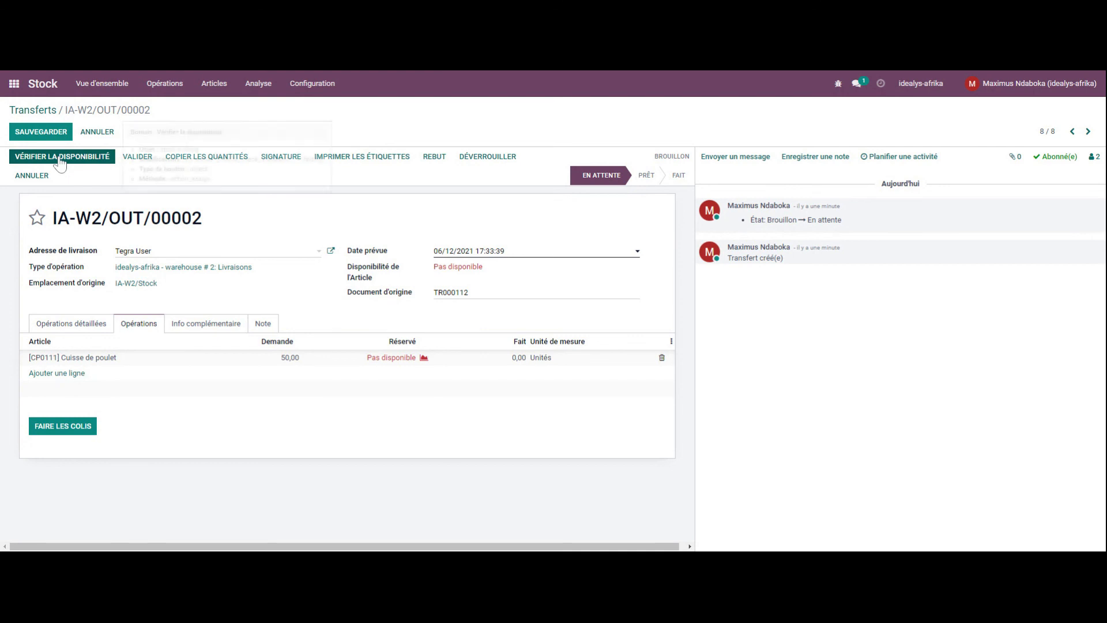
# Create another transfer for the same existing contact with operation type "idealys-afrika - warehouse # 2: Livraisons"
pyautogui.click(46, 111)
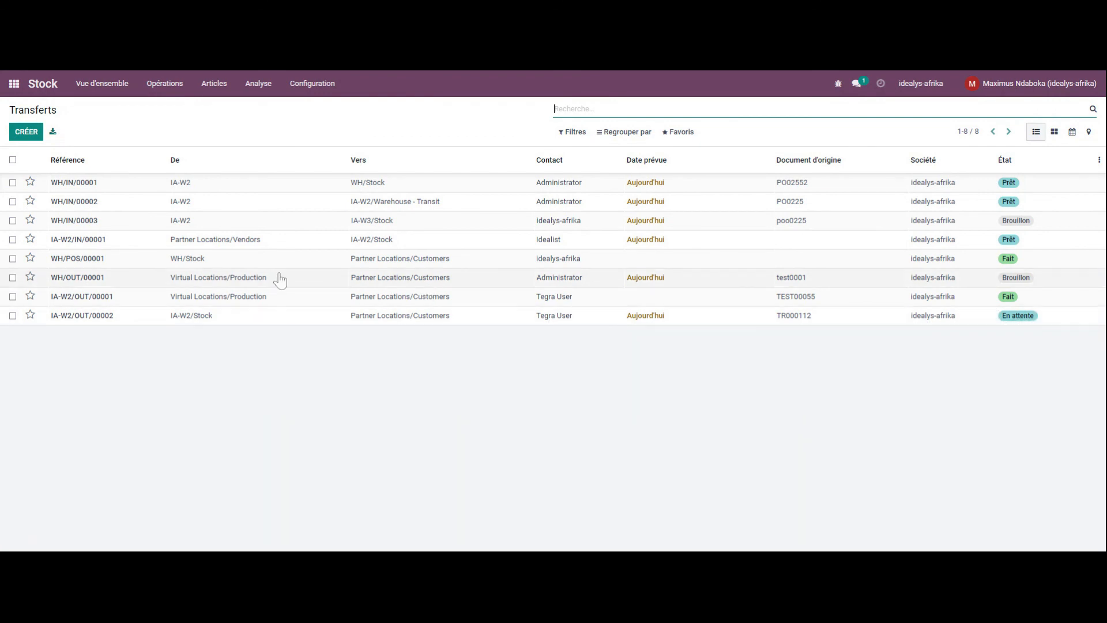
pyautogui.click(26, 131)
pyautogui.click(318, 262)
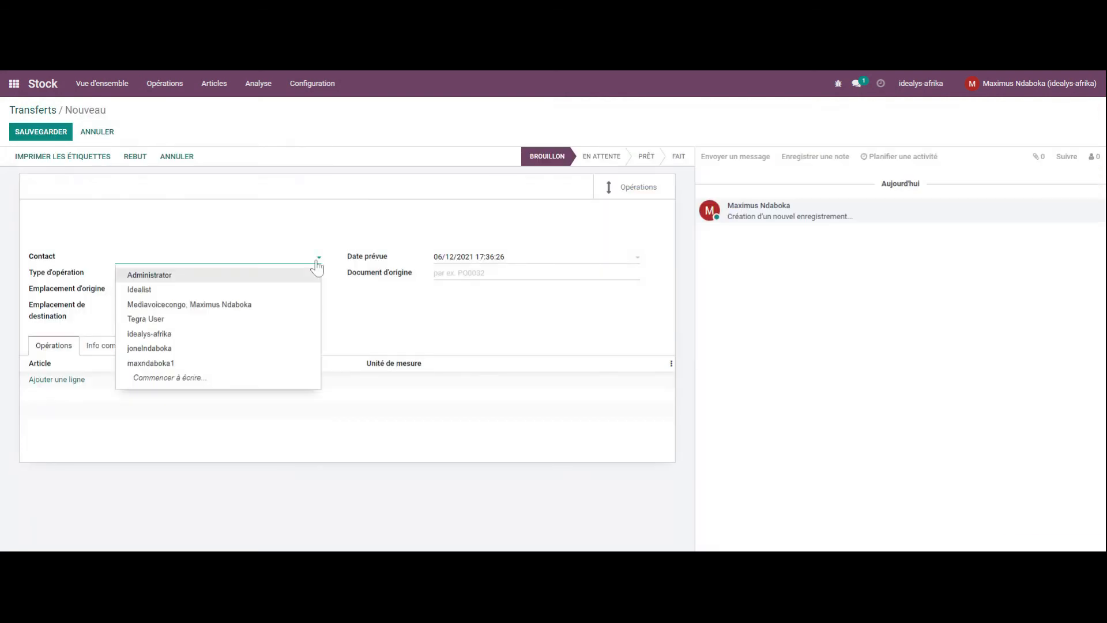
pyautogui.click(190, 319)
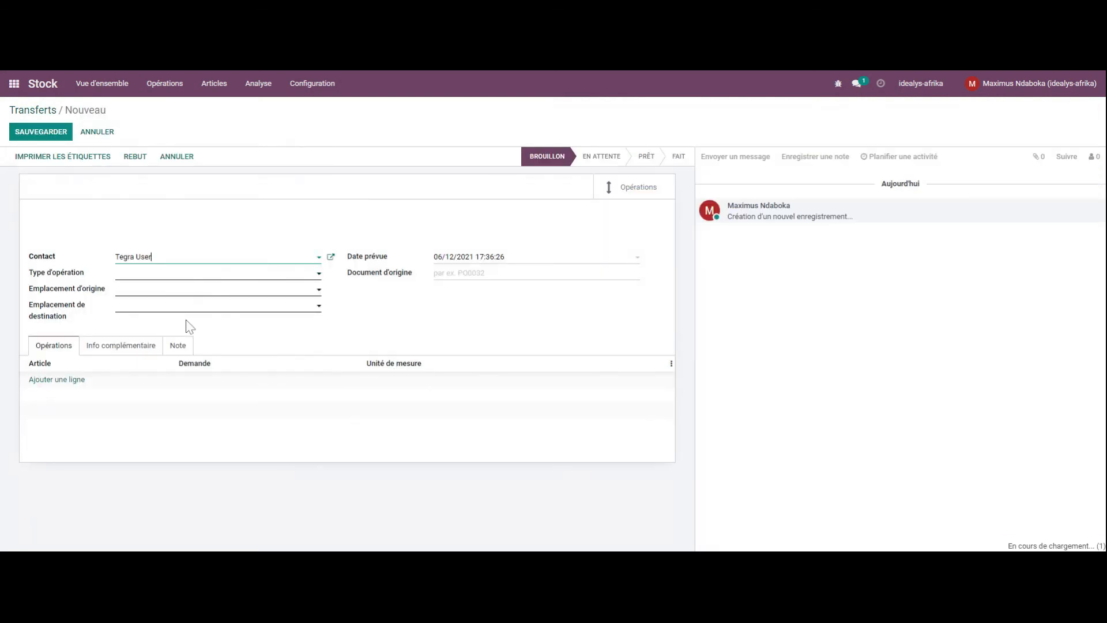
pyautogui.click(311, 276)
pyautogui.click(244, 366)
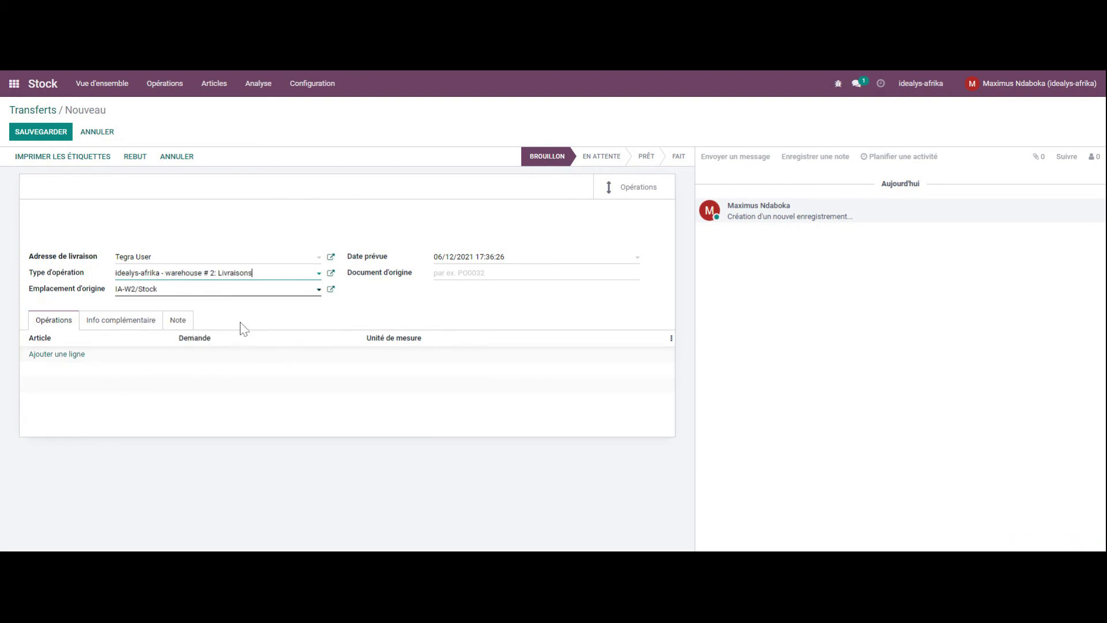
# Set the new transfer's source location to Virtual Locations/Production and its source document to TR00115
pyautogui.click(317, 289)
pyautogui.click(193, 411)
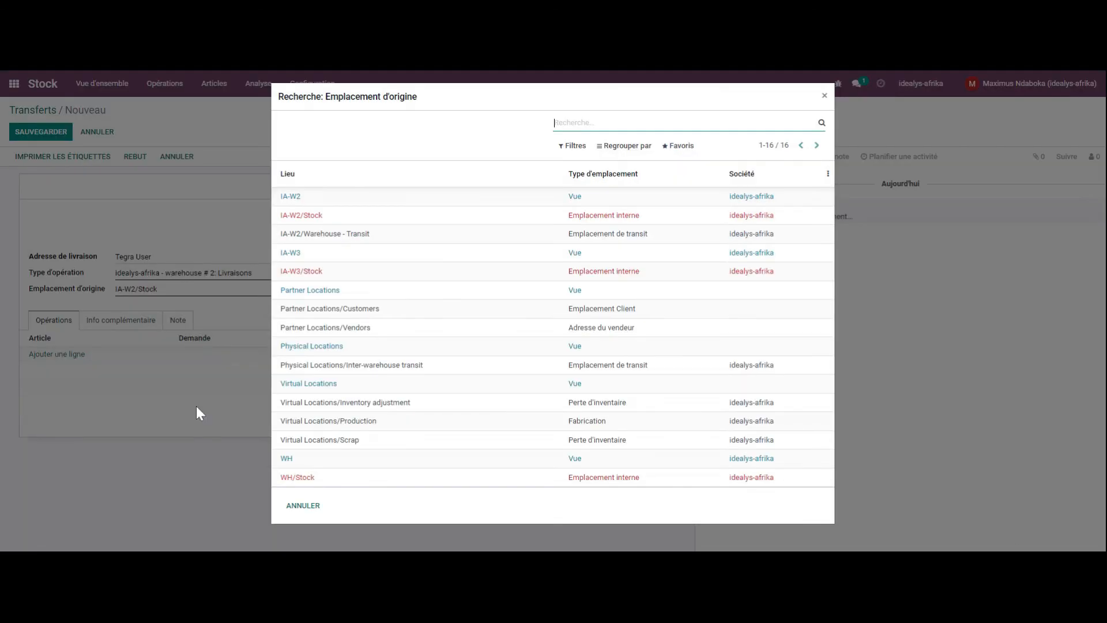
pyautogui.click(369, 424)
pyautogui.click(490, 272)
pyautogui.write('TR00115')
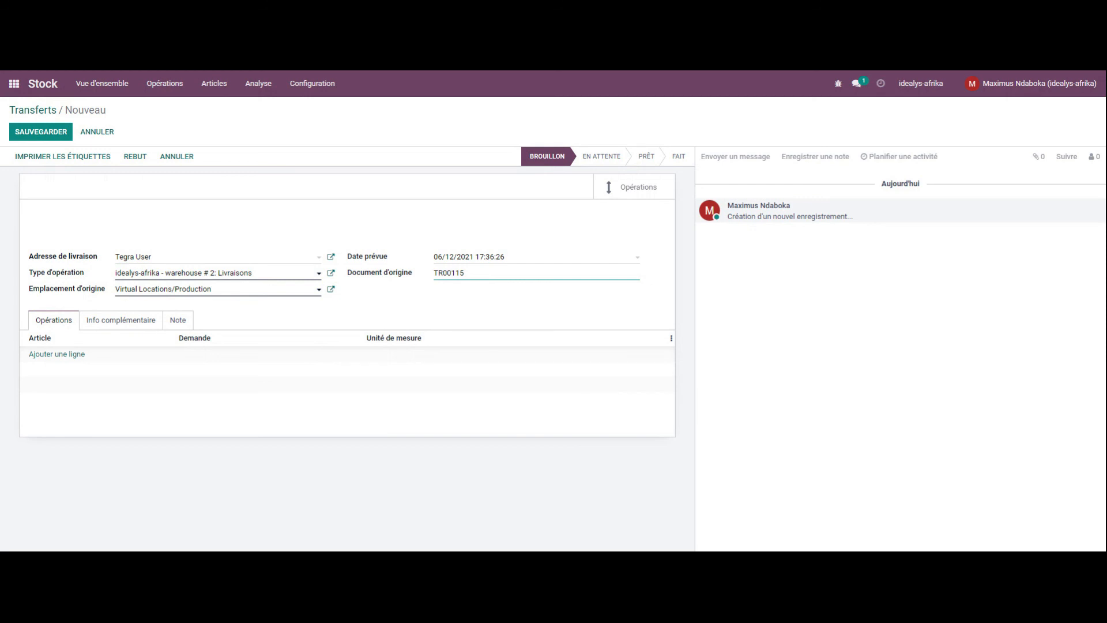
# Add the article "[CP0111] Cuisse de poulet" to the new transfer with a demand of 50 units
pyautogui.click(81, 355)
pyautogui.click(157, 356)
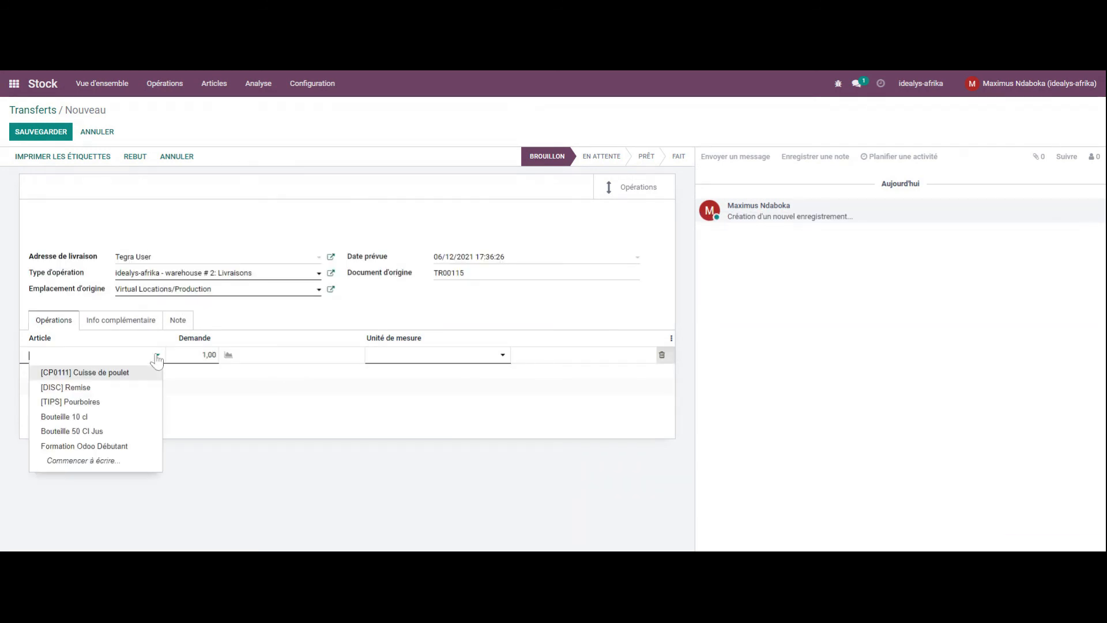
pyautogui.click(119, 374)
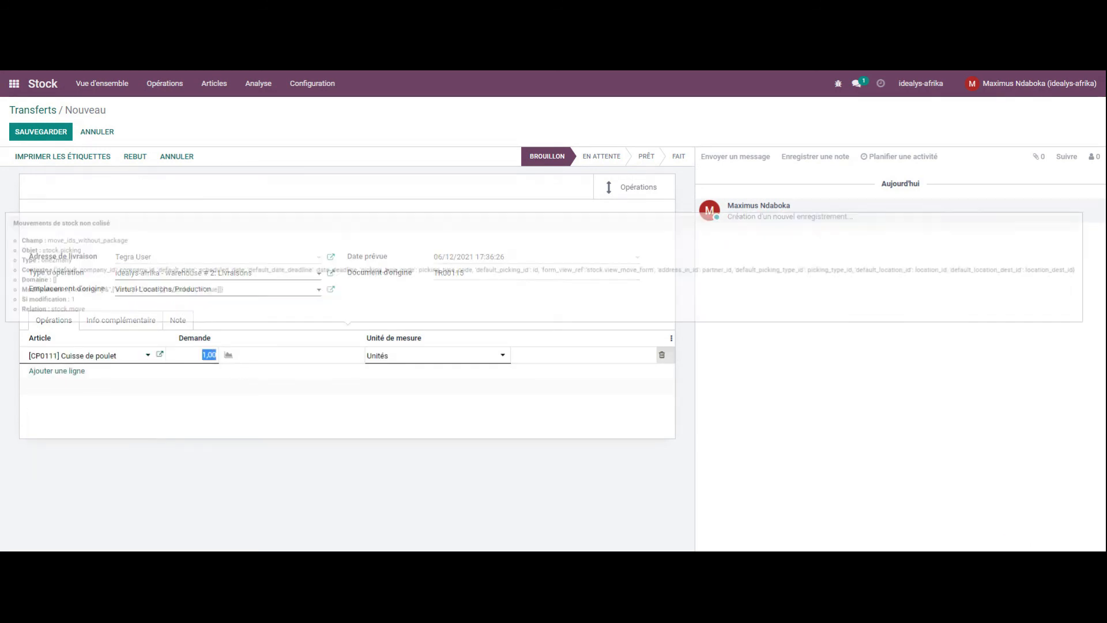
pyautogui.write('50')
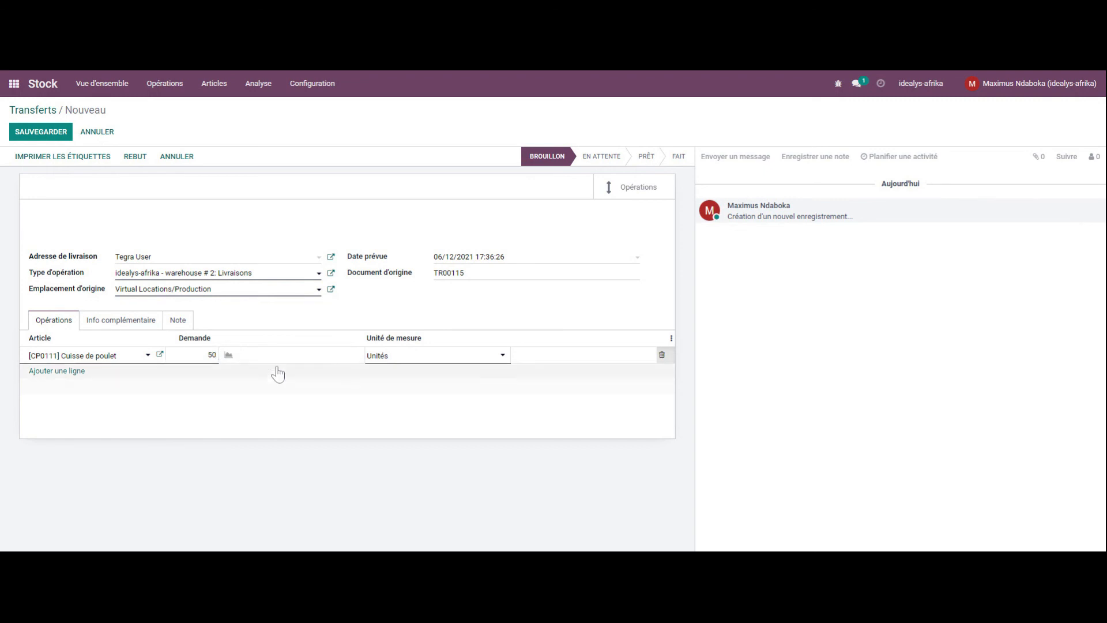
pyautogui.click(412, 313)
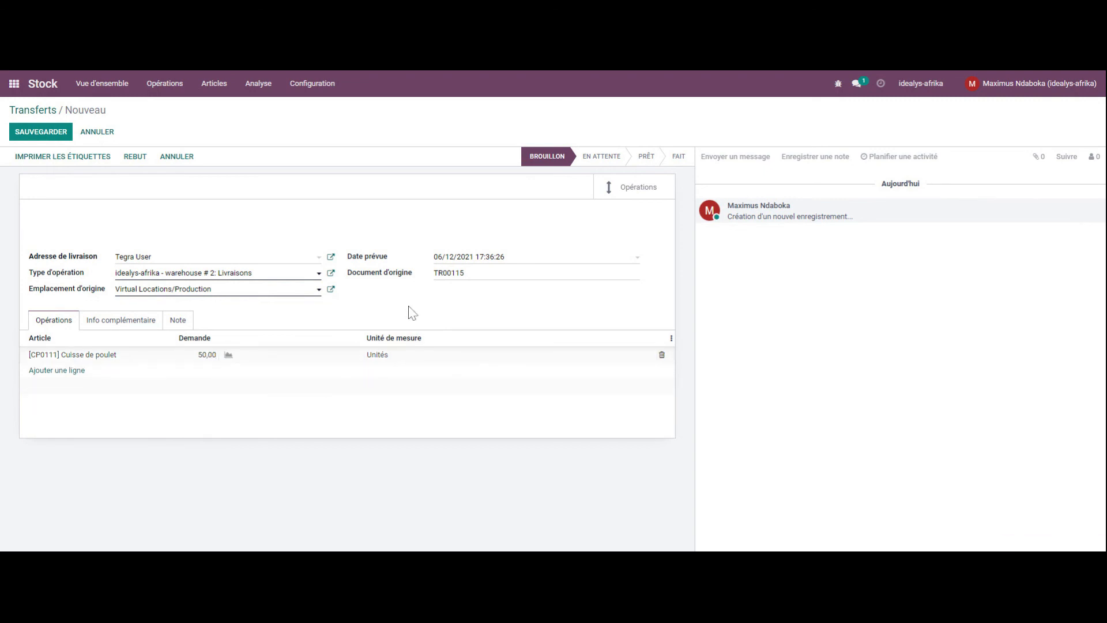
# Check the transfer's additional information and note, save the transfer, and mark it as to do
pyautogui.click(113, 323)
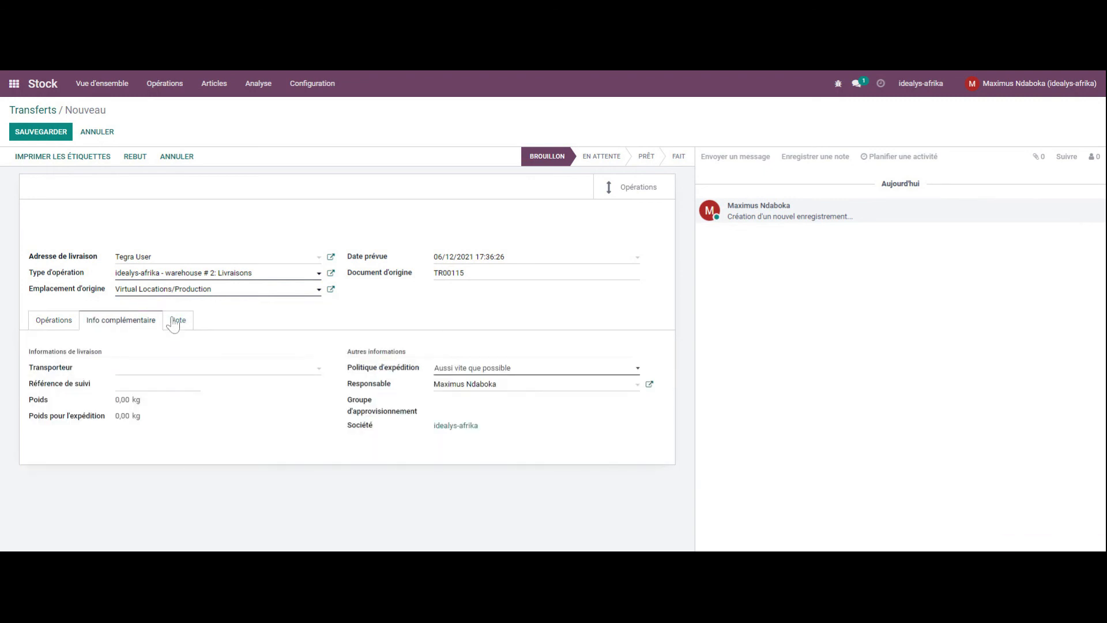
pyautogui.click(180, 321)
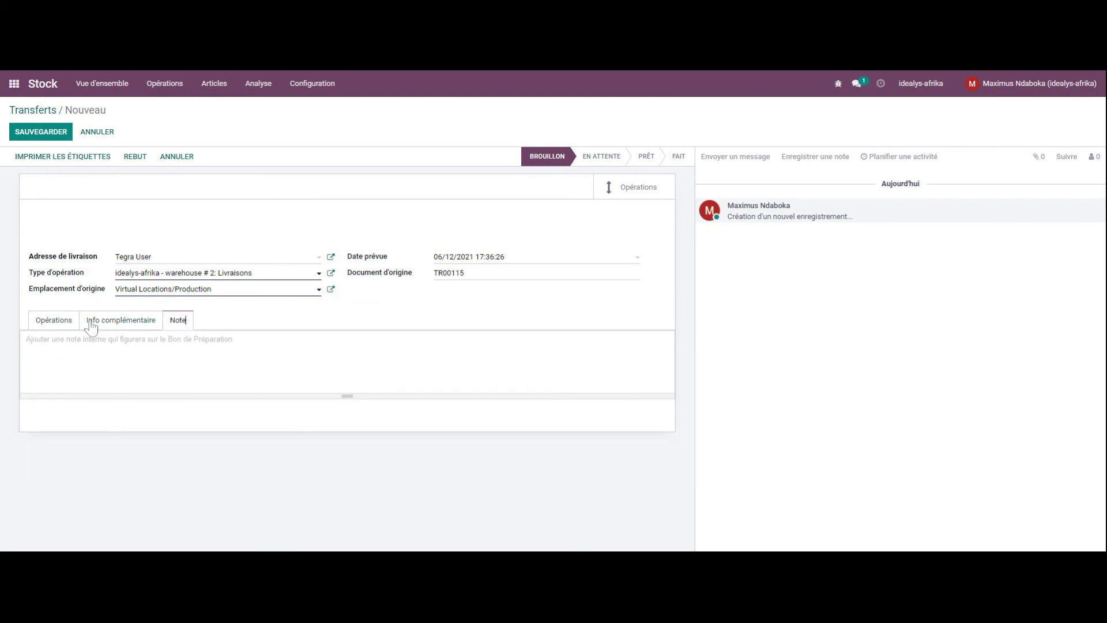
pyautogui.click(57, 322)
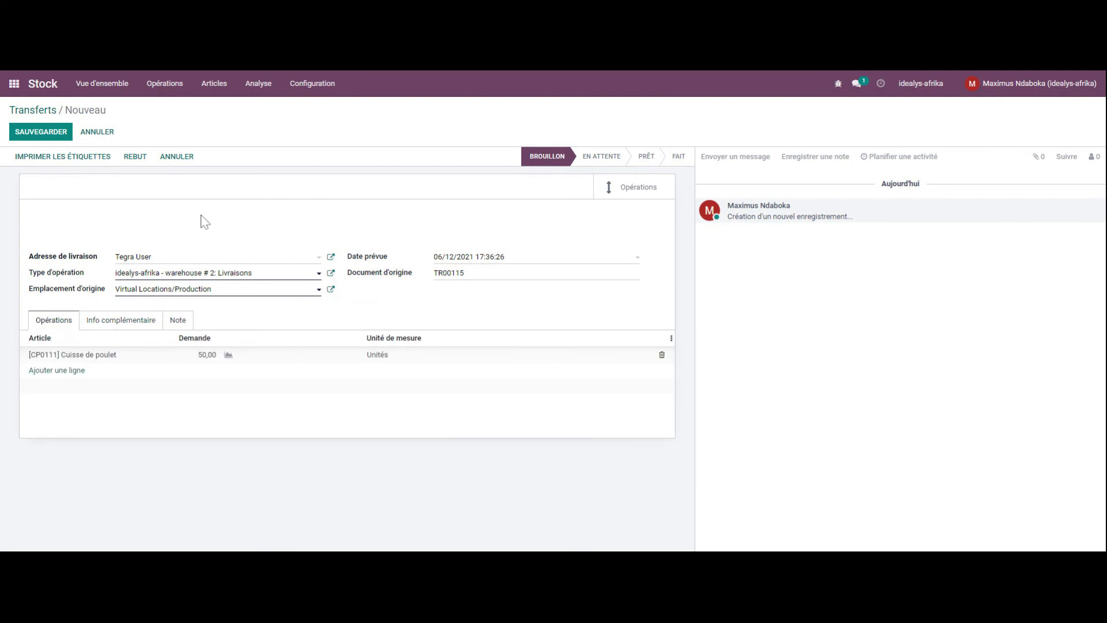
pyautogui.click(59, 133)
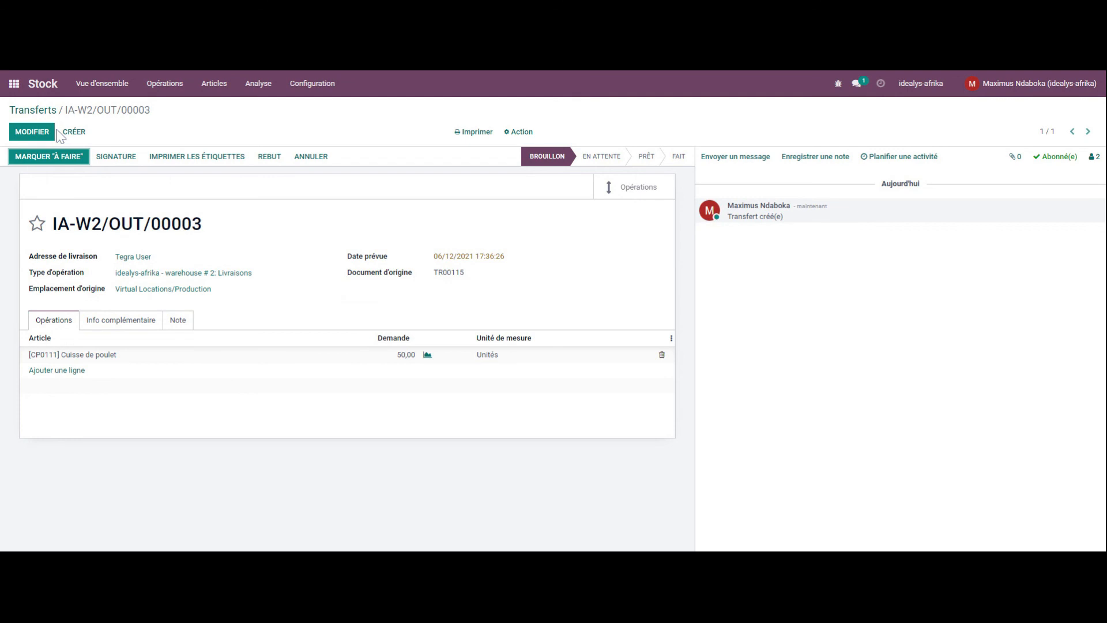
pyautogui.click(44, 152)
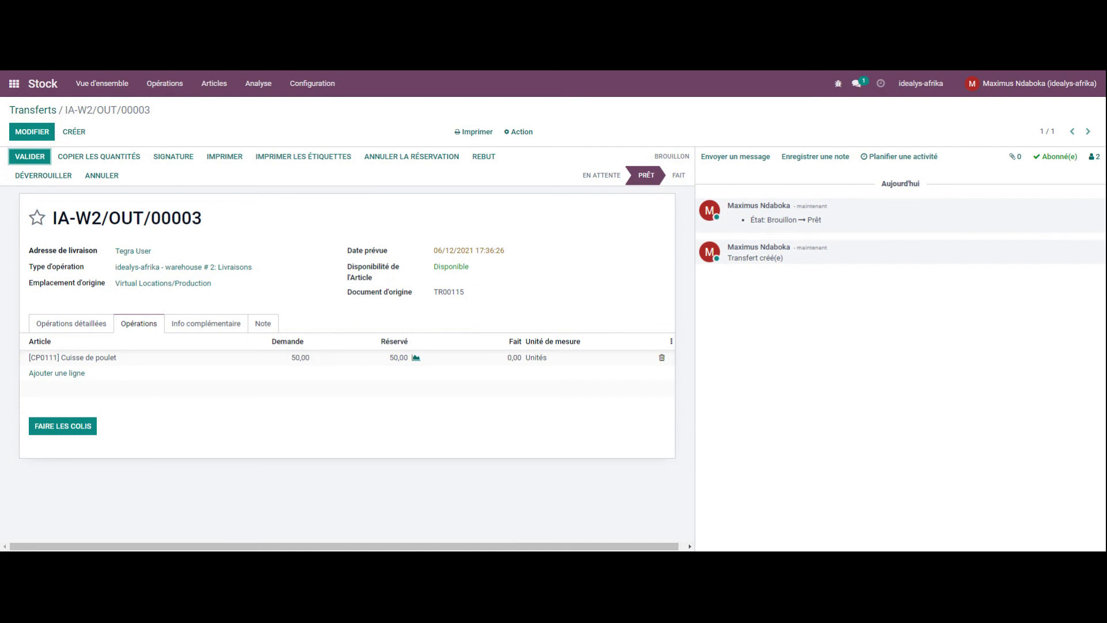
# Review the ready transfer's detailed operations, additional information and note sections
pyautogui.click(88, 324)
pyautogui.click(180, 326)
pyautogui.click(262, 327)
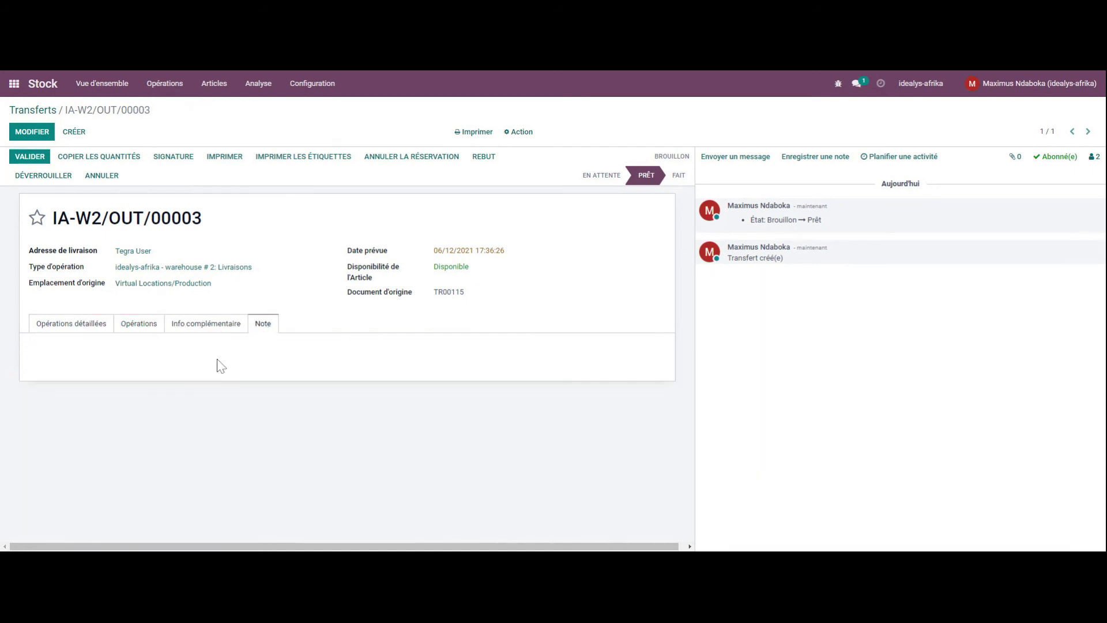
pyautogui.click(206, 326)
pyautogui.click(153, 326)
pyautogui.click(68, 326)
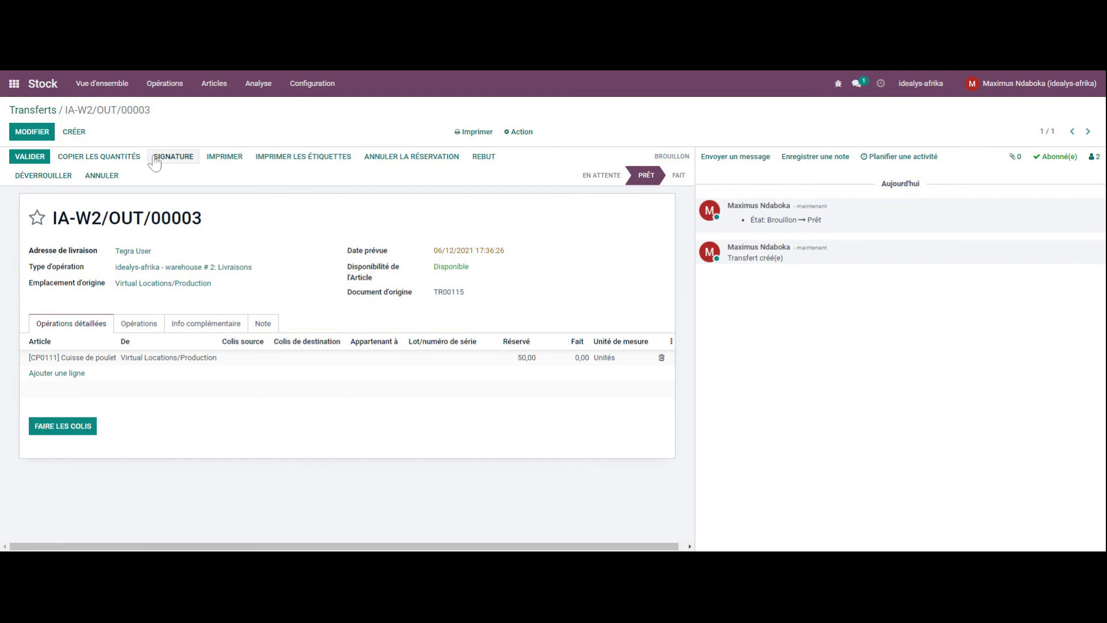
# Sign the ready delivery transfer with a hand-drawn signature
pyautogui.click(173, 157)
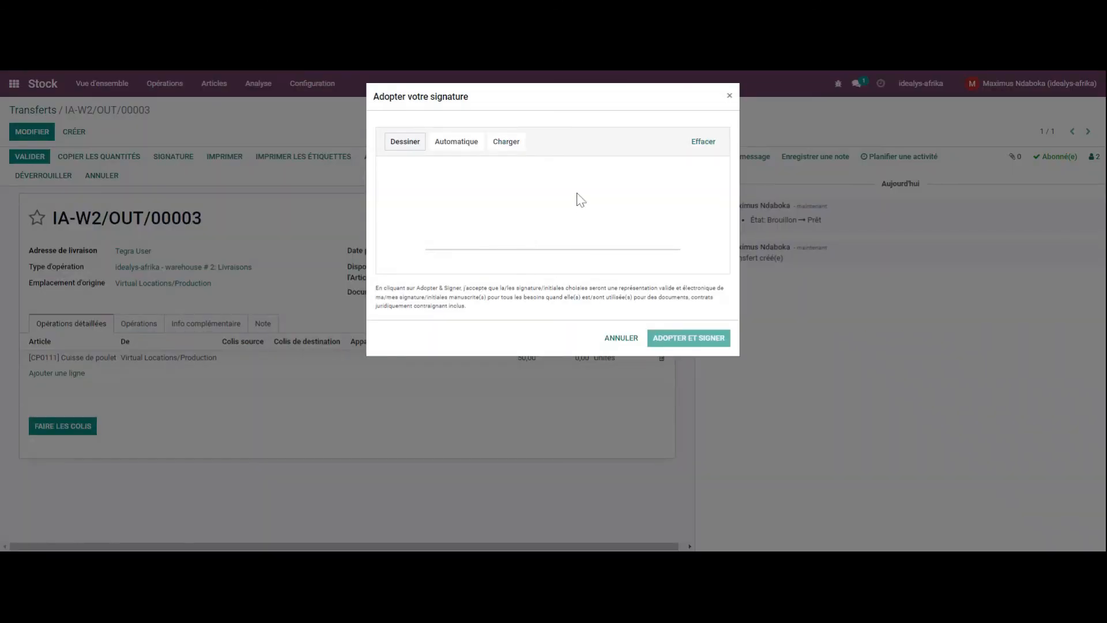
pyautogui.moveTo(626, 180)
pyautogui.mouseDown()
pyautogui.moveTo(603, 190)
pyautogui.moveTo(613, 209)
pyautogui.moveTo(589, 224)
pyautogui.mouseUp()
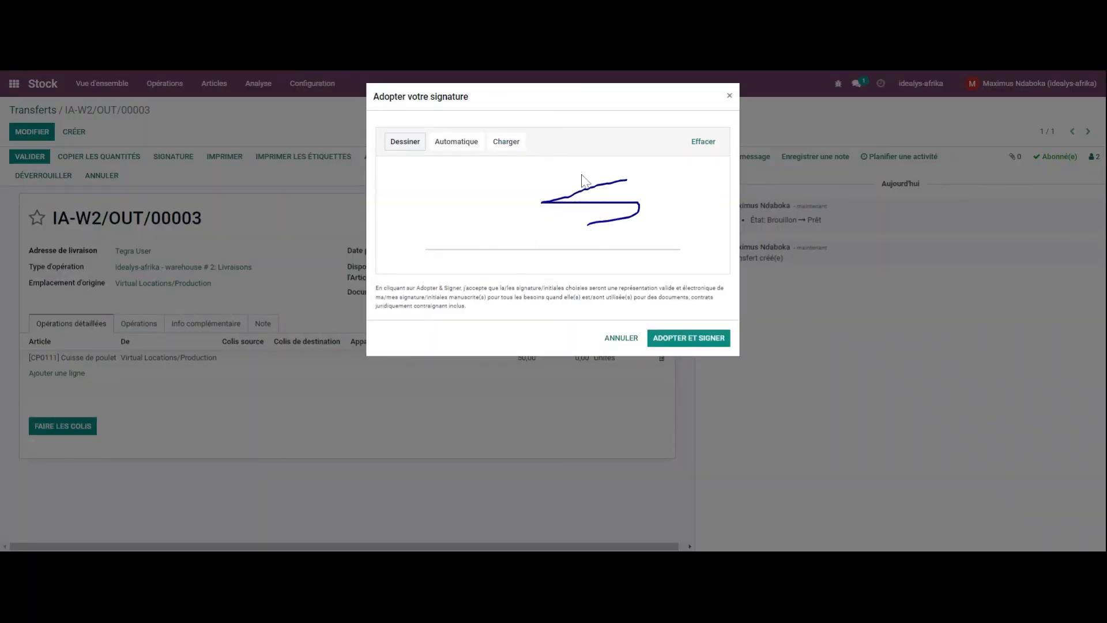
pyautogui.moveTo(581, 171)
pyautogui.mouseDown()
pyautogui.moveTo(630, 208)
pyautogui.moveTo(591, 225)
pyautogui.moveTo(724, 185)
pyautogui.mouseUp()
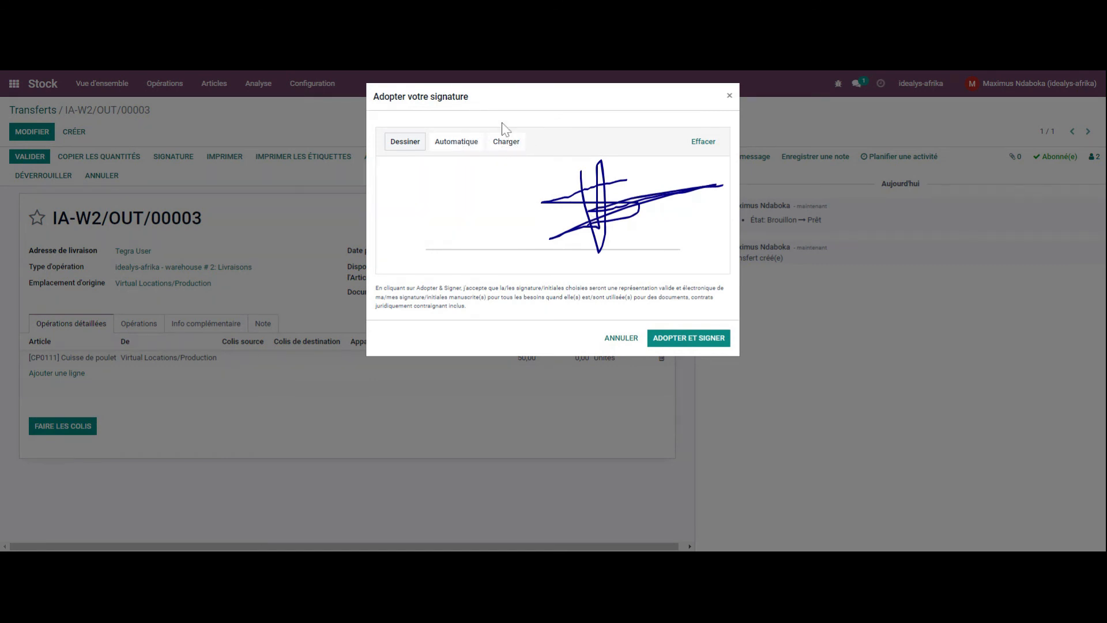
pyautogui.click(673, 334)
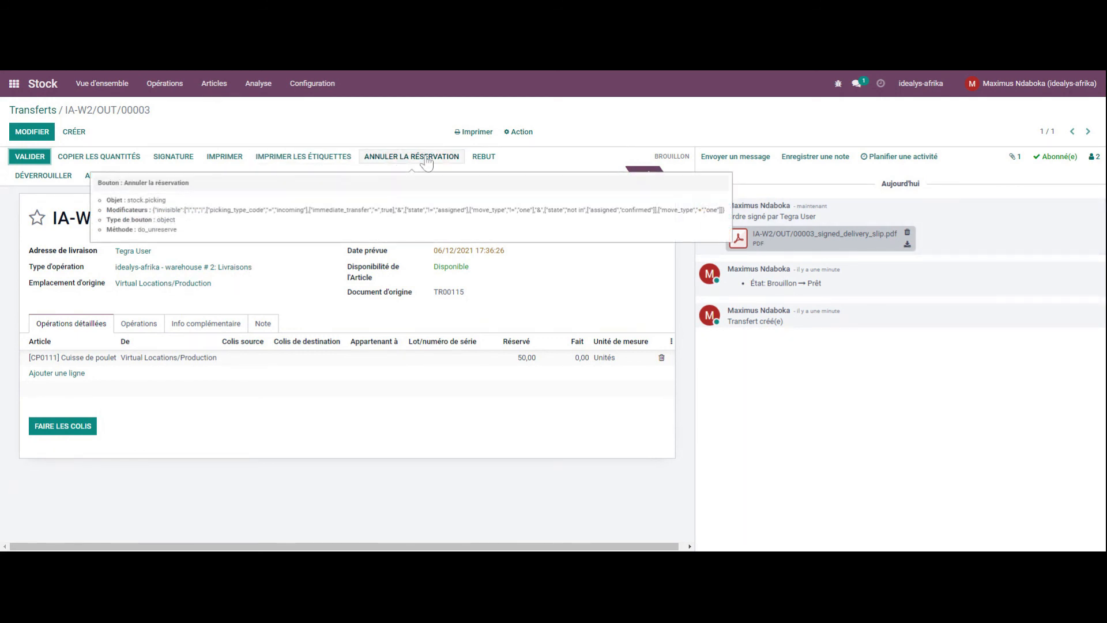
# View the label printing options and the immediate transfer confirmation, closing both without applying anything
pyautogui.click(299, 159)
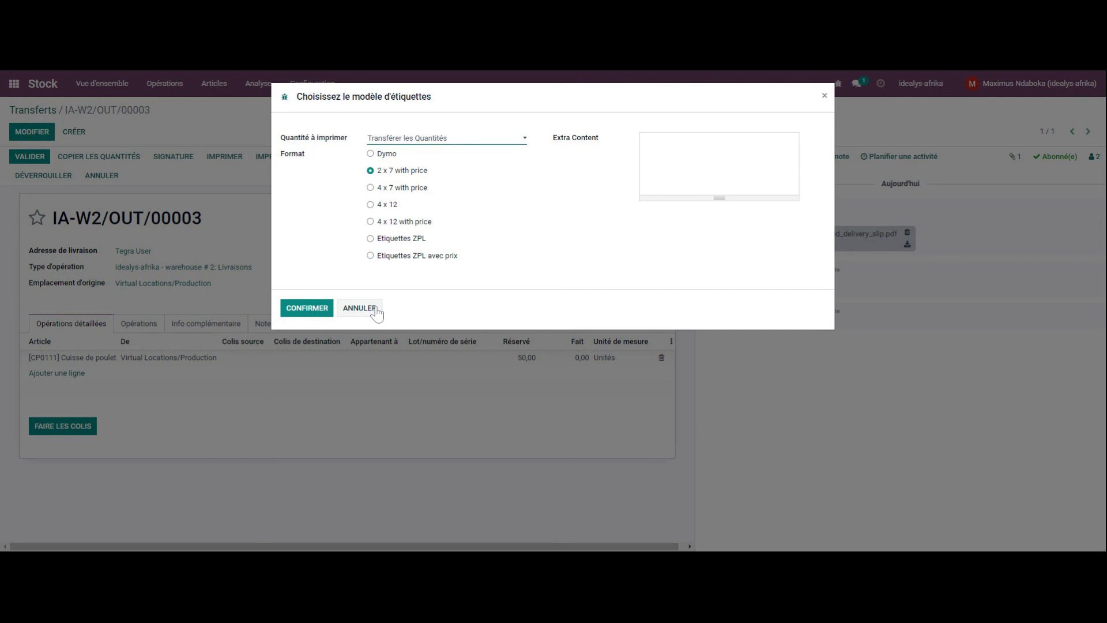
pyautogui.click(825, 97)
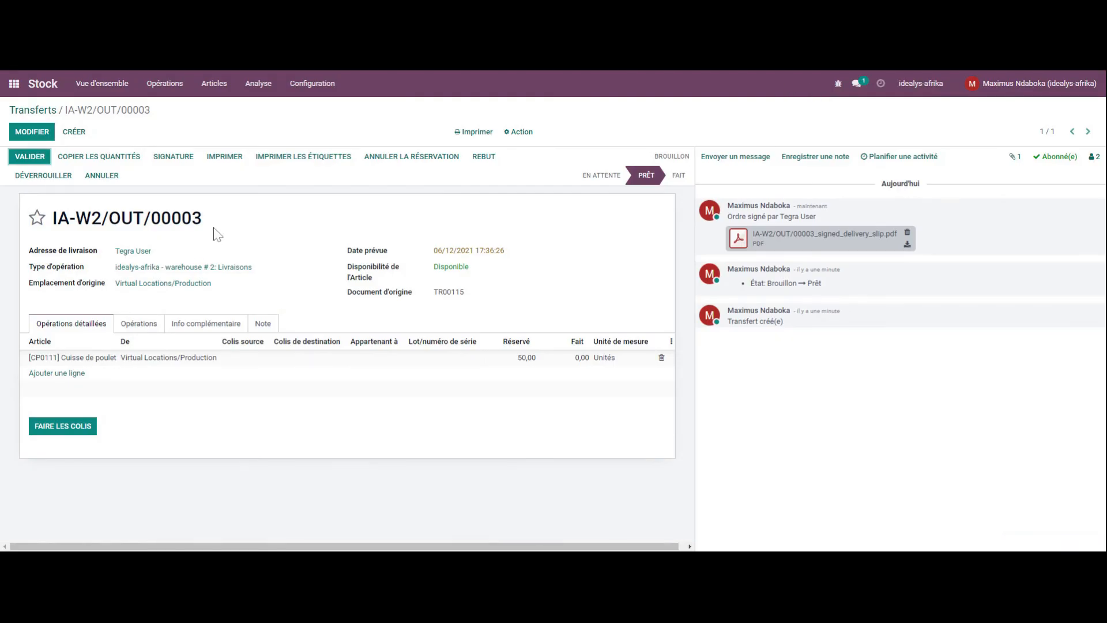
pyautogui.click(26, 160)
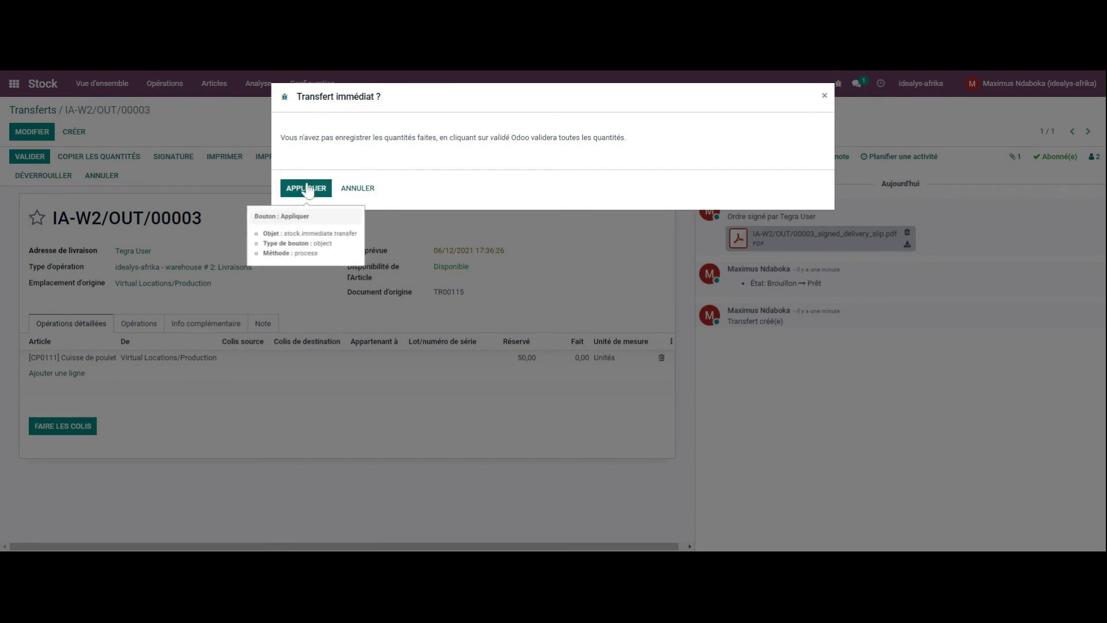
pyautogui.click(369, 195)
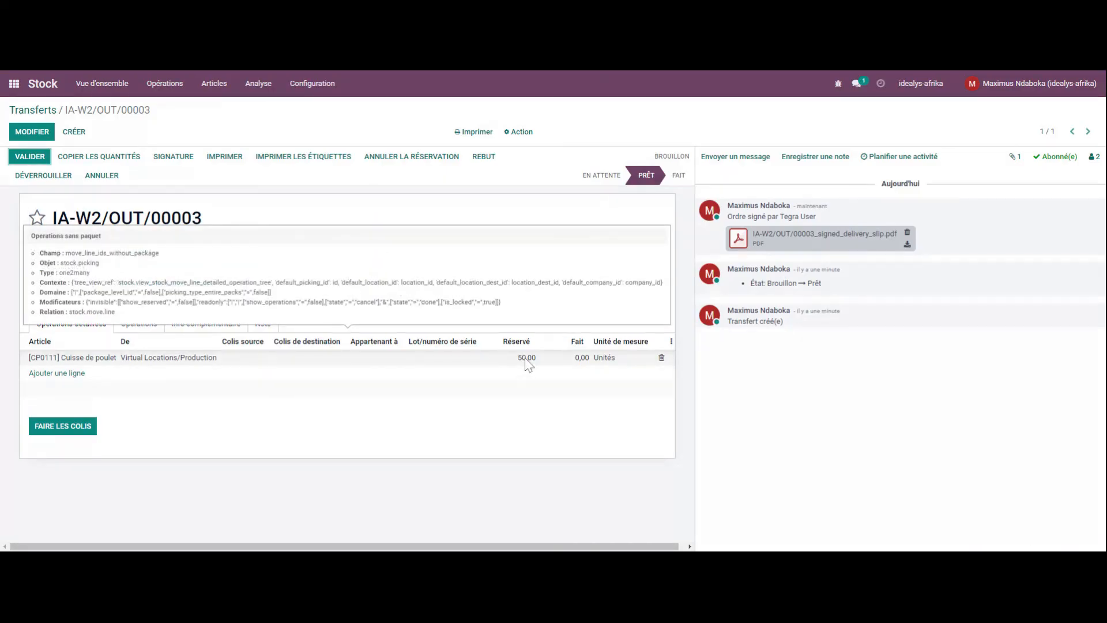
# Set the done quantity of "Cuisse de poulet" to 45 and validate the transfer, creating a backorder for the remainder
pyautogui.click(40, 133)
pyautogui.click(562, 358)
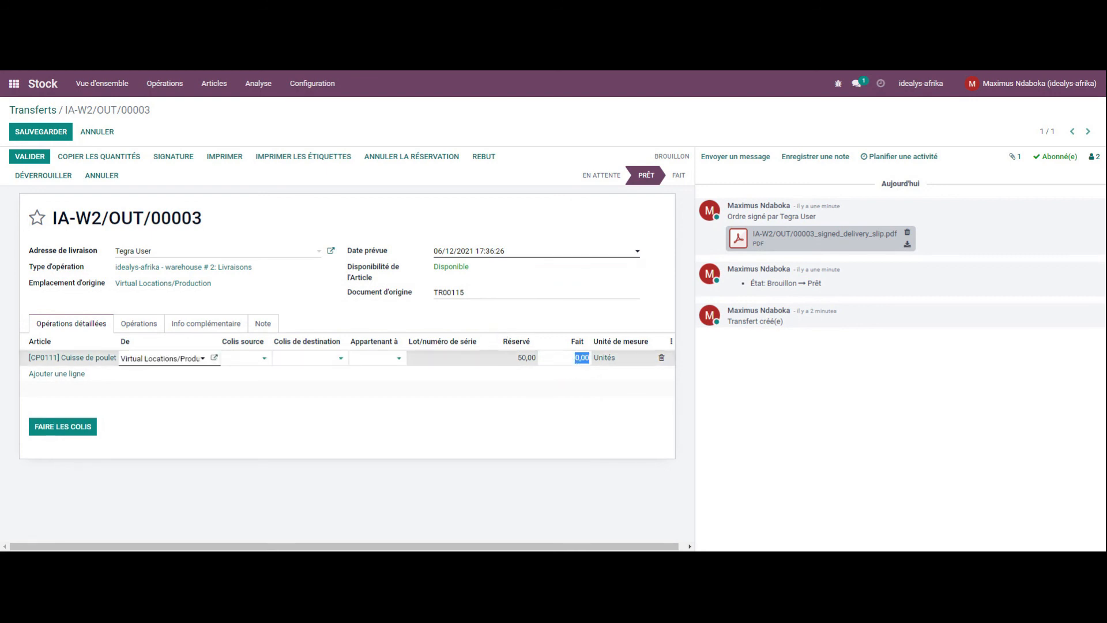
pyautogui.write('45')
pyautogui.click(34, 157)
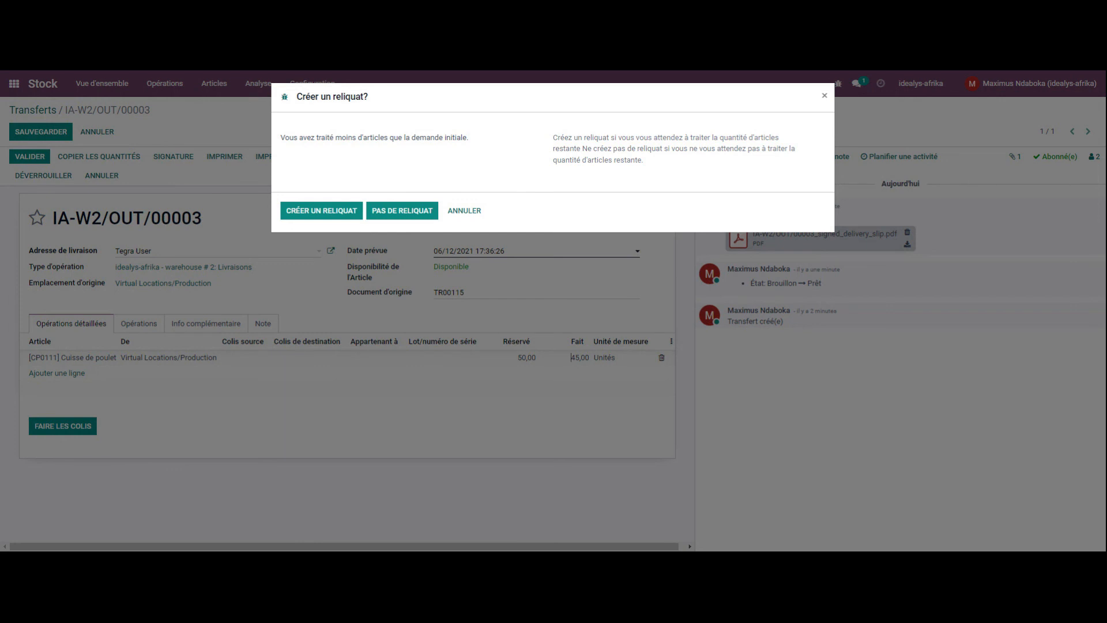
pyautogui.click(333, 213)
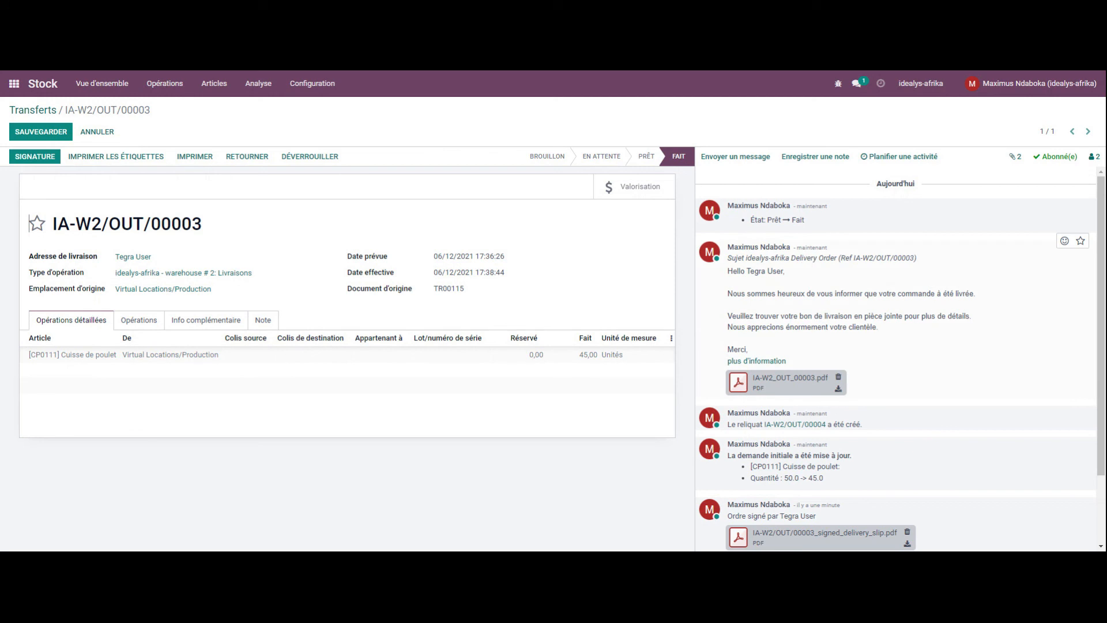
# Sign the completed transfer with a drawn signature and save the record
pyautogui.scroll(-2, 900, 427)
pyautogui.scroll(2, 899, 369)
pyautogui.scroll(-2, 900, 369)
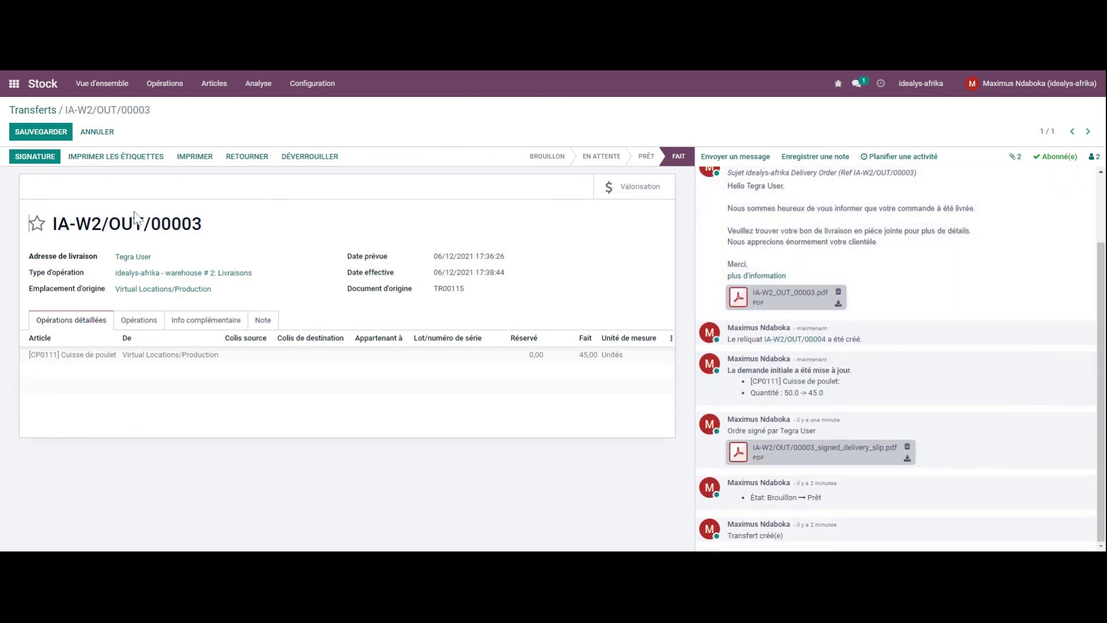
pyautogui.click(37, 158)
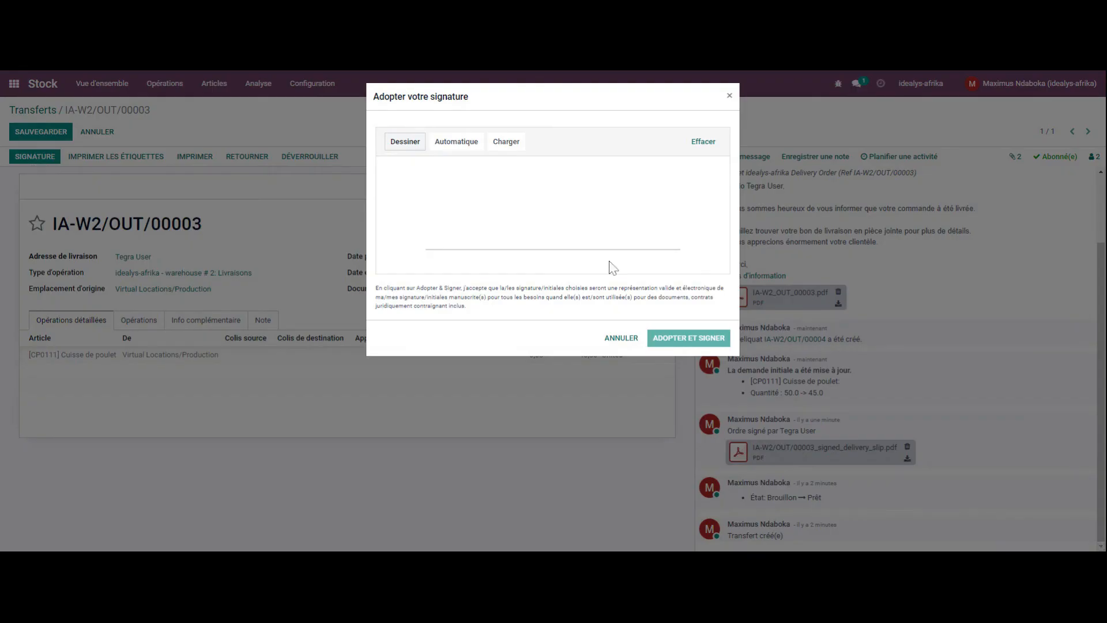
pyautogui.moveTo(596, 184)
pyautogui.mouseDown()
pyautogui.moveTo(595, 225)
pyautogui.moveTo(563, 188)
pyautogui.moveTo(583, 247)
pyautogui.moveTo(618, 203)
pyautogui.mouseUp()
pyautogui.click(666, 338)
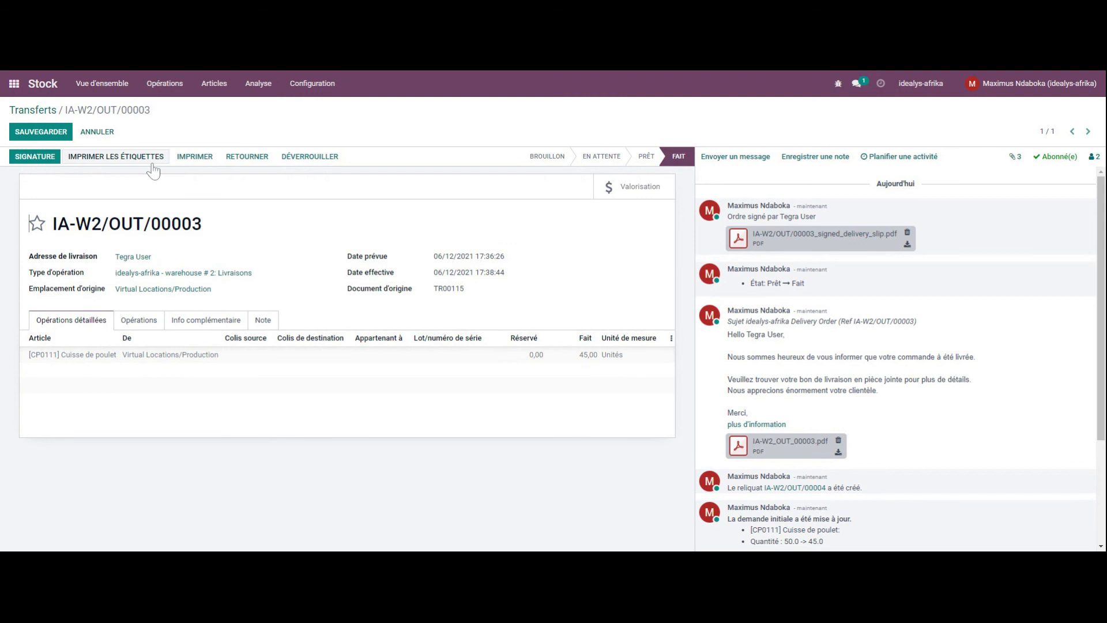
pyautogui.click(50, 135)
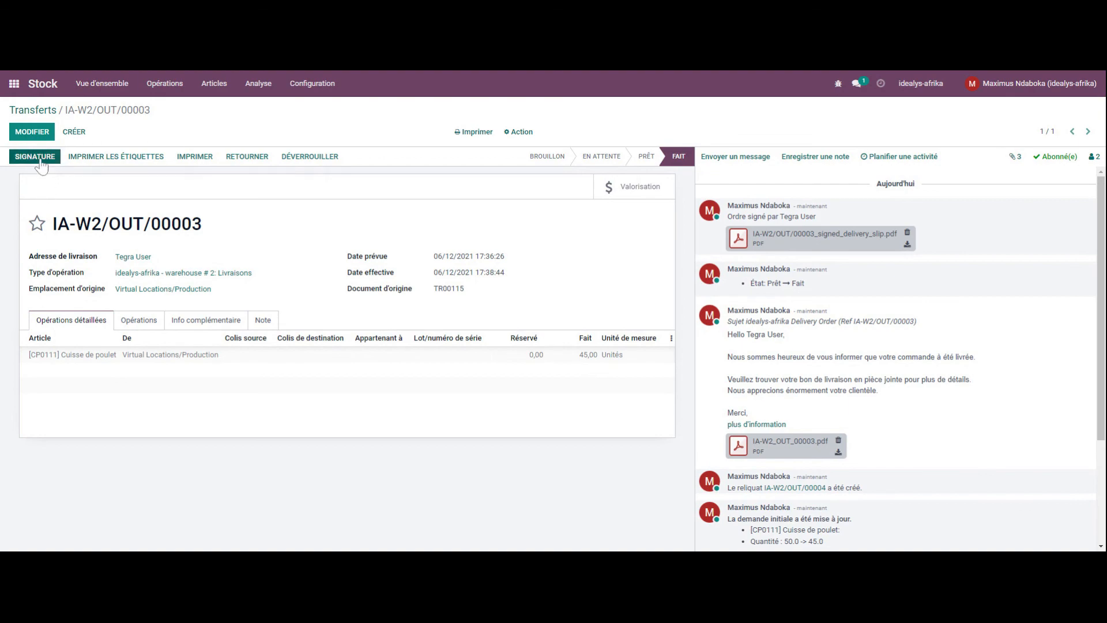
# Add one more hand-drawn signature to the saved transfer
pyautogui.click(36, 158)
pyautogui.moveTo(632, 192)
pyautogui.mouseDown()
pyautogui.moveTo(603, 239)
pyautogui.moveTo(633, 196)
pyautogui.mouseUp()
pyautogui.click(675, 338)
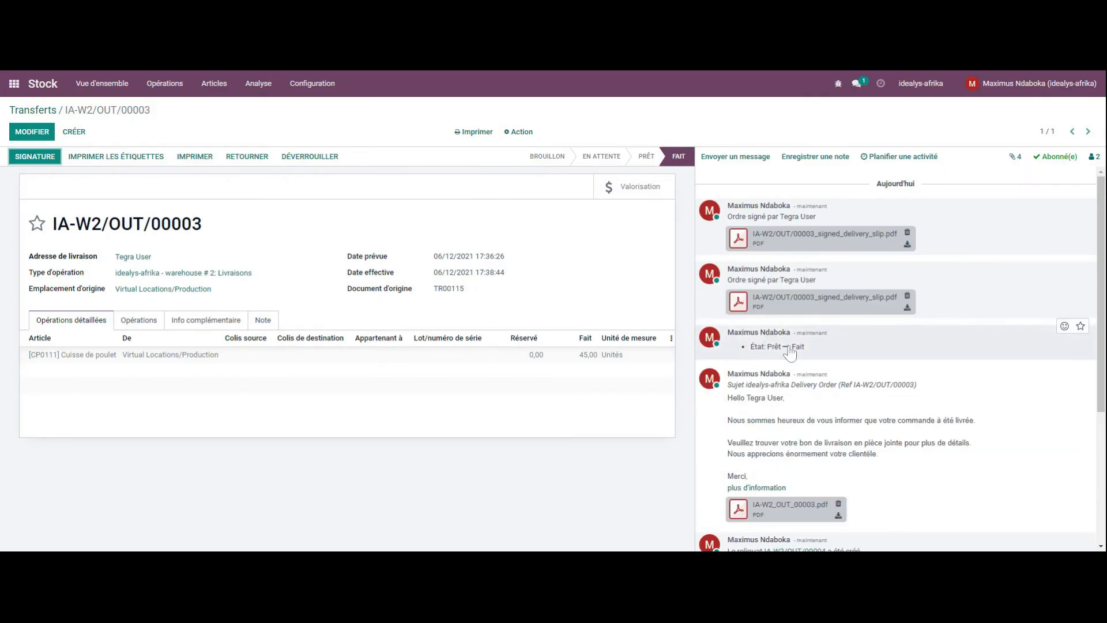
# Read the delivery notification sent to the customer in the transfer's message log
pyautogui.scroll(-5, 779, 340)
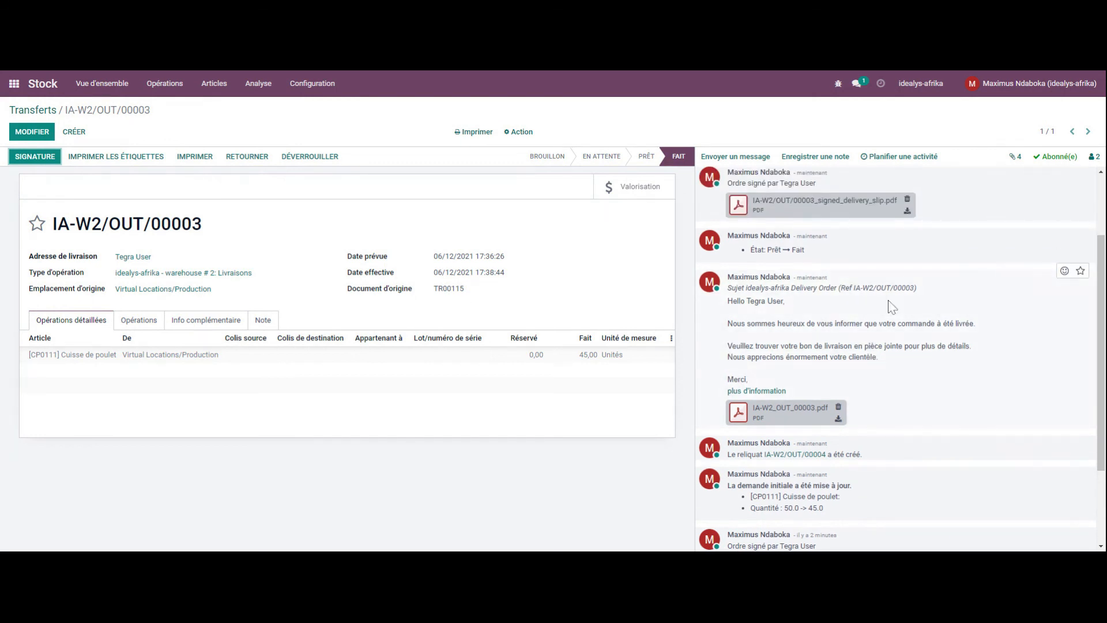
pyautogui.scroll(-5, 874, 311)
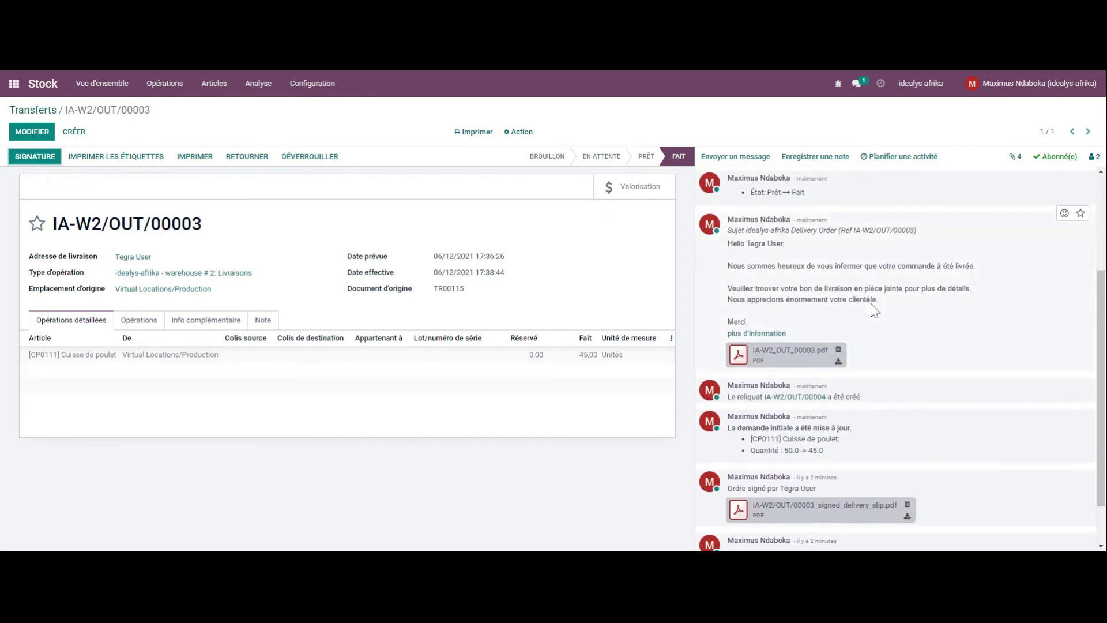
pyautogui.moveTo(732, 243); pyautogui.dragTo(807, 249)
pyautogui.moveTo(732, 265); pyautogui.dragTo(987, 270)
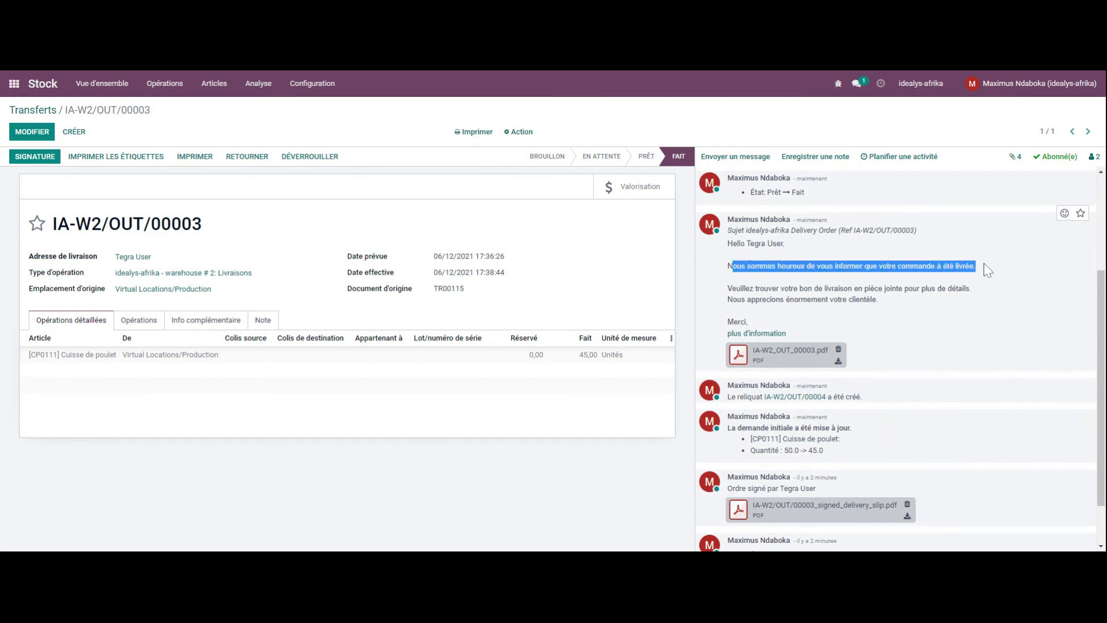
pyautogui.moveTo(732, 288); pyautogui.dragTo(970, 288)
pyautogui.moveTo(732, 299); pyautogui.dragTo(884, 308)
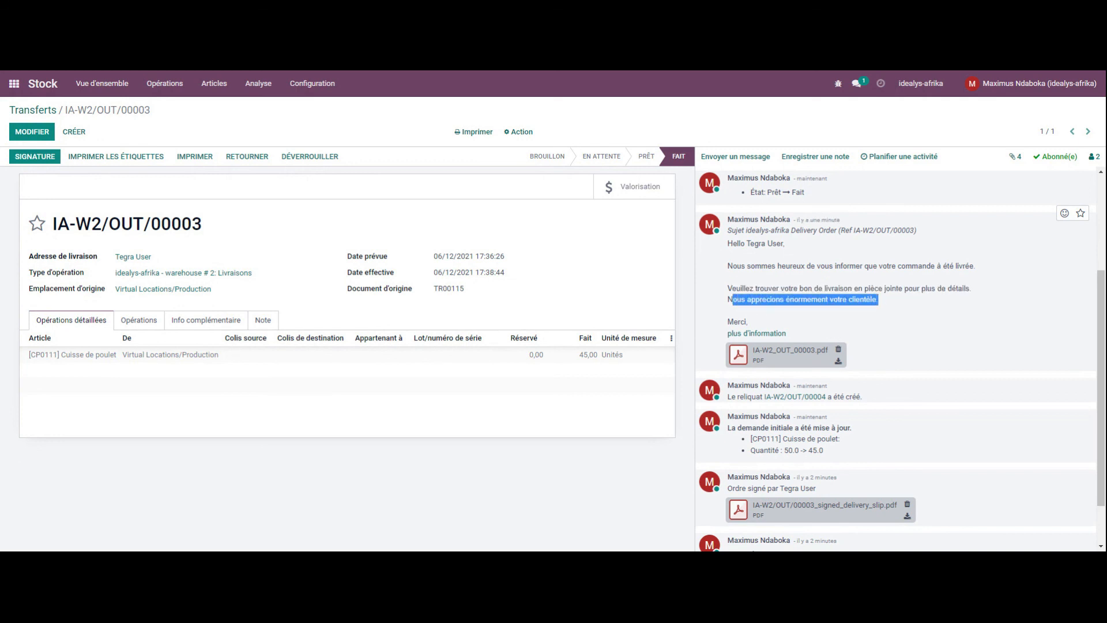
# Open the attached delivery slip PDF from the notification message and view it down to the signature
pyautogui.click(789, 361)
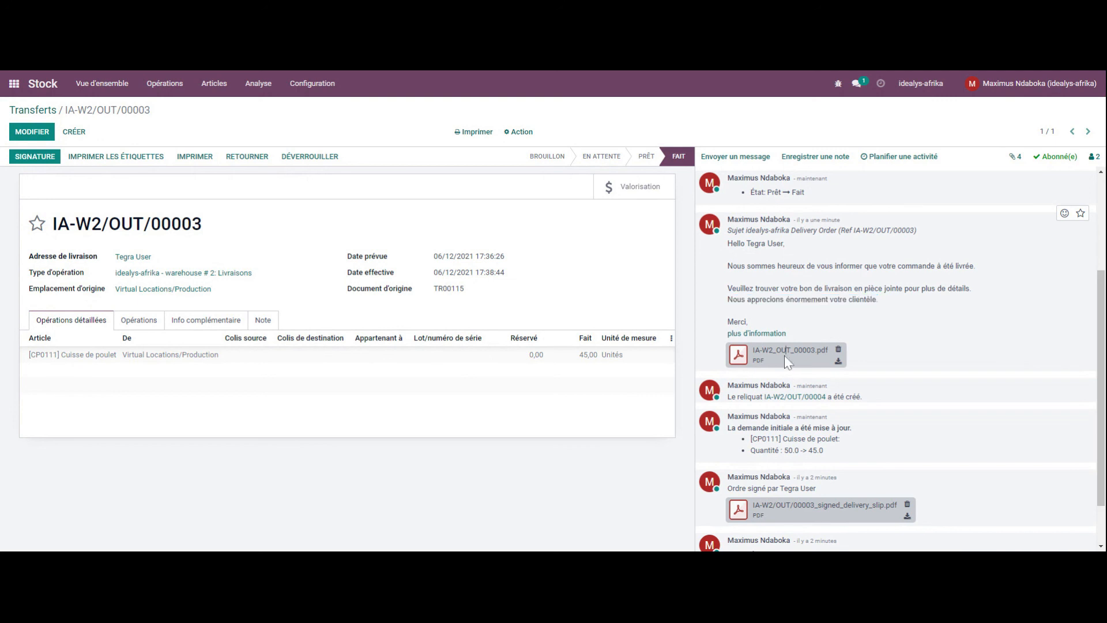
pyautogui.click(739, 356)
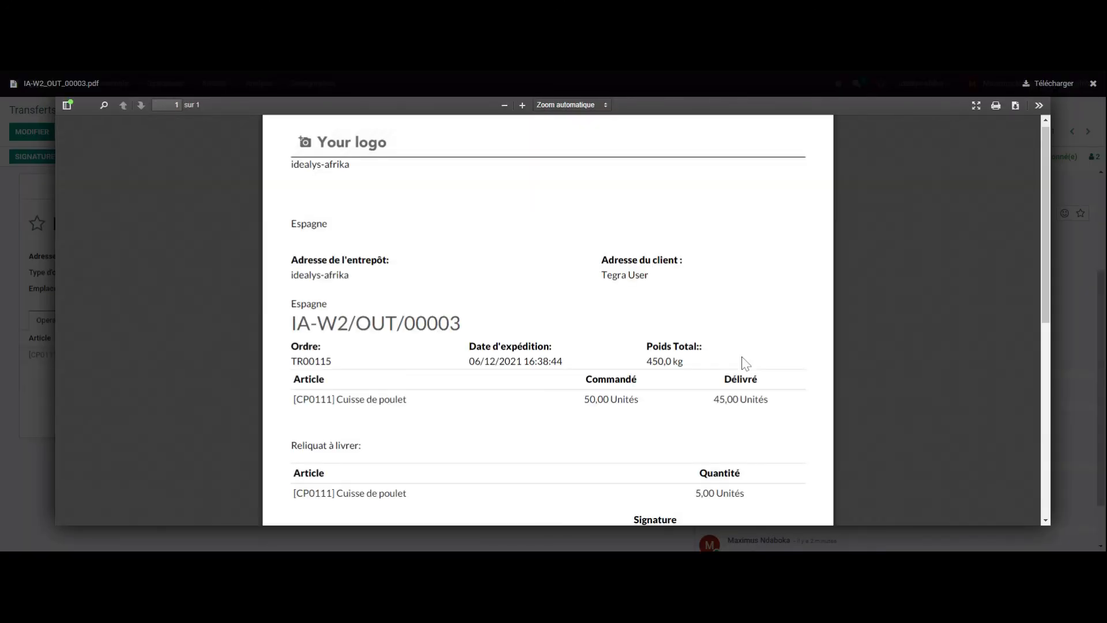
pyautogui.scroll(-1, 504, 185)
pyautogui.scroll(1, 403, 161)
pyautogui.scroll(-1, 400, 226)
pyautogui.scroll(-1, 398, 219)
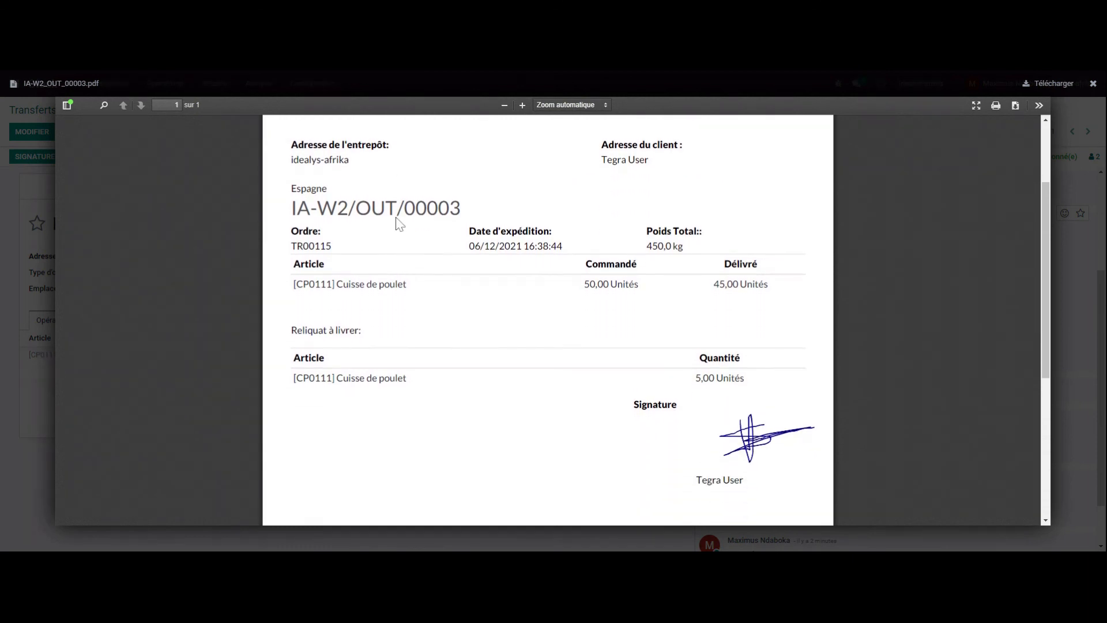
# Examine the delivery slip's customer address, order reference, shipping date, total weight, and ordered and delivered quantities of "Cuisse de poulet"
pyautogui.moveTo(602, 160); pyautogui.dragTo(653, 163)
pyautogui.click(653, 163)
pyautogui.hotkey('ctrl', 'a')
pyautogui.click(340, 237)
pyautogui.moveTo(296, 246); pyautogui.dragTo(327, 246)
pyautogui.moveTo(489, 247); pyautogui.dragTo(557, 246)
pyautogui.click(646, 245)
pyautogui.moveTo(695, 248); pyautogui.dragTo(646, 245)
pyautogui.click(655, 247)
pyautogui.moveTo(583, 283); pyautogui.dragTo(639, 283)
pyautogui.moveTo(719, 284); pyautogui.dragTo(753, 283)
pyautogui.scroll(-2, 720, 380)
pyautogui.scroll(2, 720, 380)
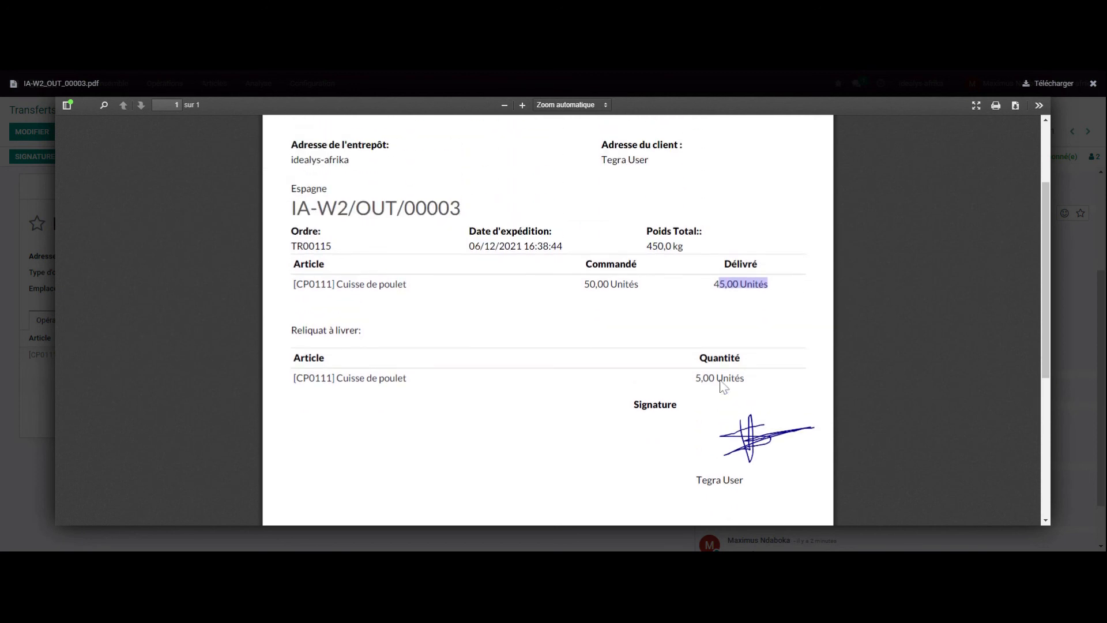
# Check the remaining "Cuisse de poulet" quantity to deliver on the delivery slip and close the PDF preview
pyautogui.scroll(-5, 720, 382)
pyautogui.scroll(7, 722, 381)
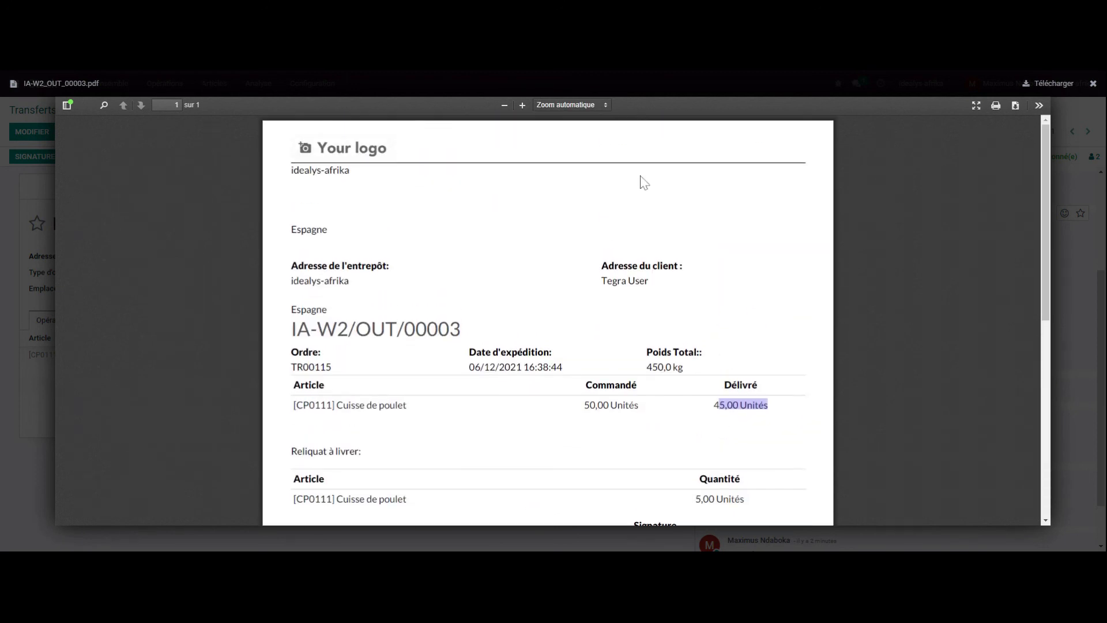
pyautogui.click(1092, 83)
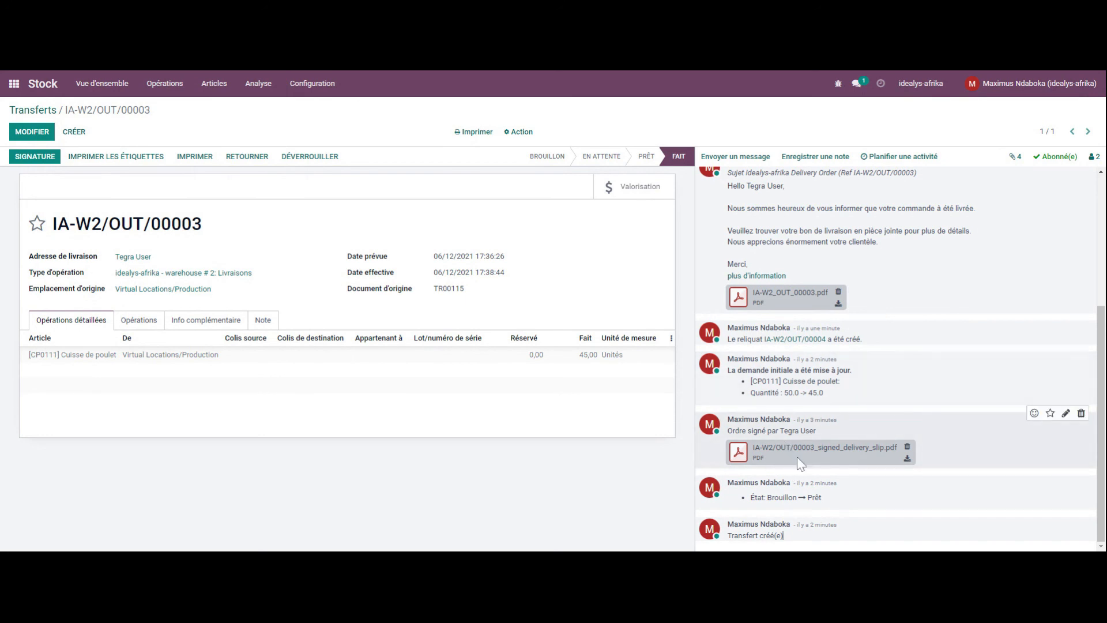
# Open the signed delivery slip PDF attached to the signature message, review its quantities and signature down to the footer, and close it
pyautogui.click(740, 452)
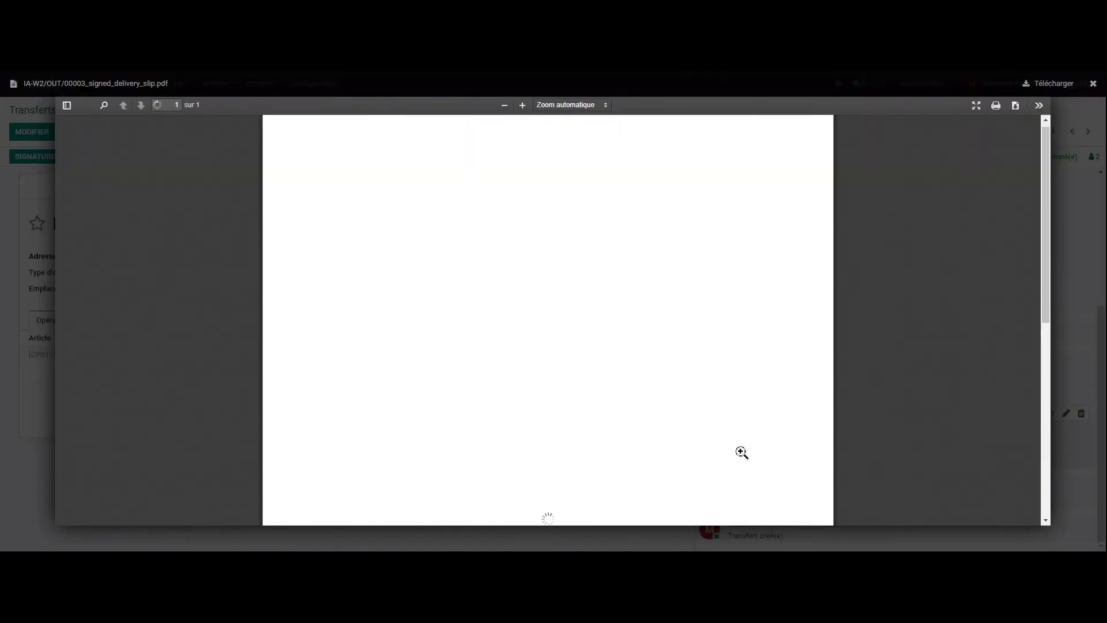
pyautogui.scroll(-3, 717, 361)
pyautogui.scroll(2, 716, 361)
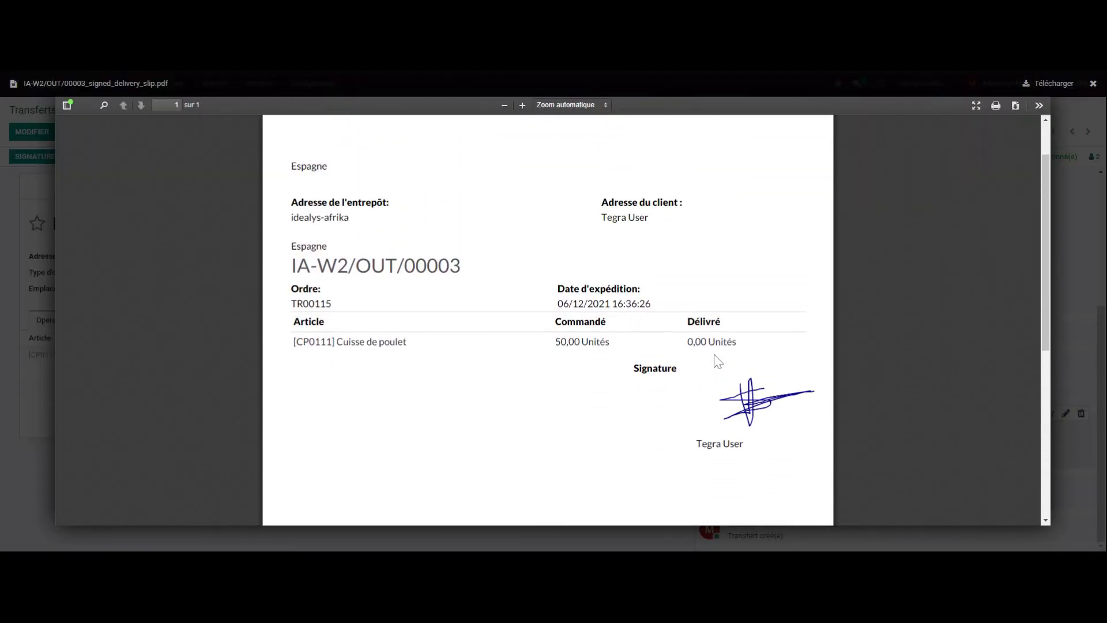
pyautogui.scroll(-5, 603, 307)
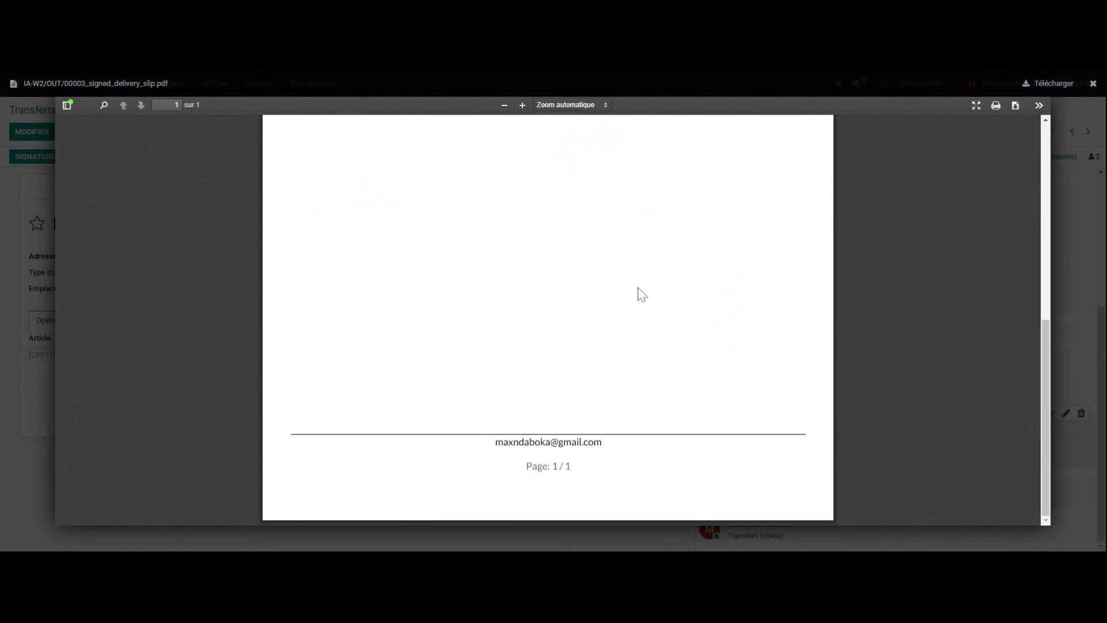
pyautogui.scroll(5, 658, 288)
pyautogui.scroll(2, 658, 288)
pyautogui.click(1092, 83)
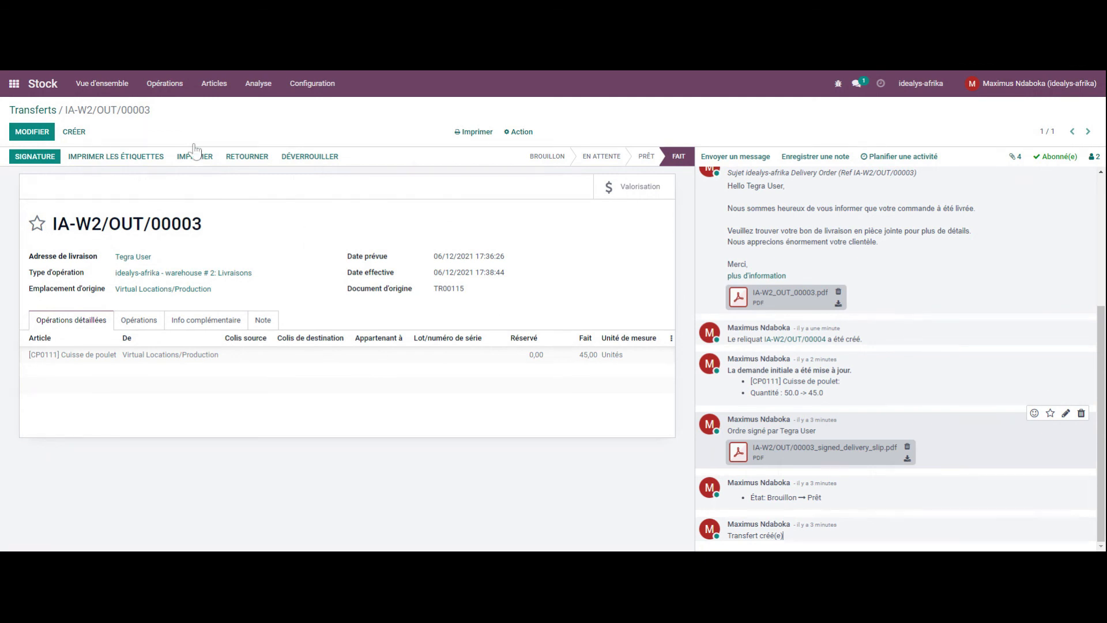
# Return to the transfers list and filter it by one status at a time: En attente, Prêt, and finally Fait
pyautogui.click(34, 109)
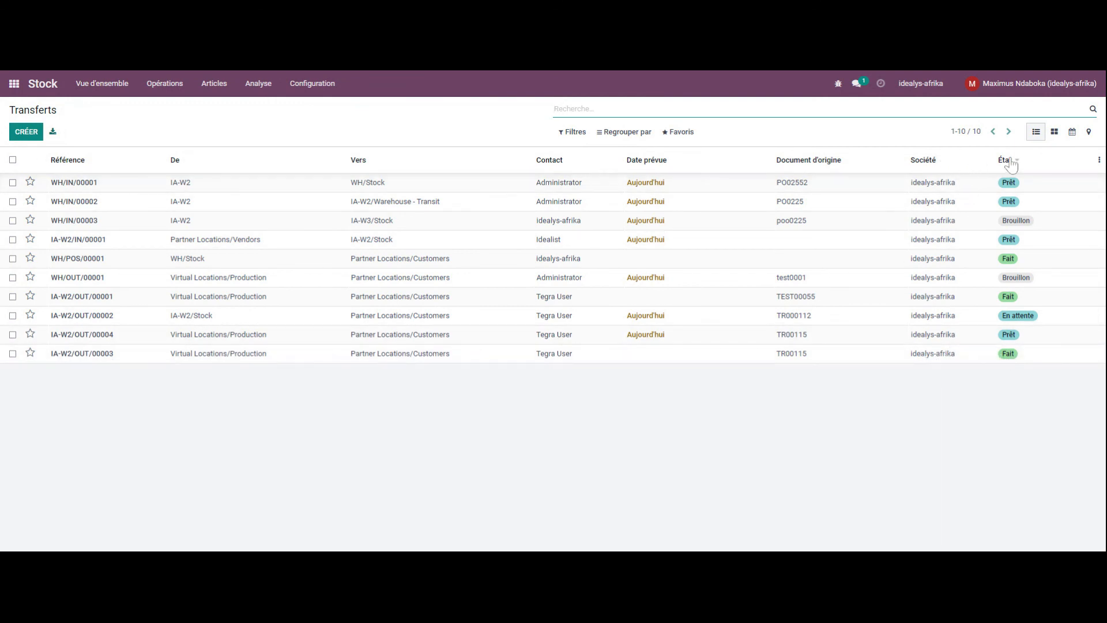
pyautogui.click(576, 134)
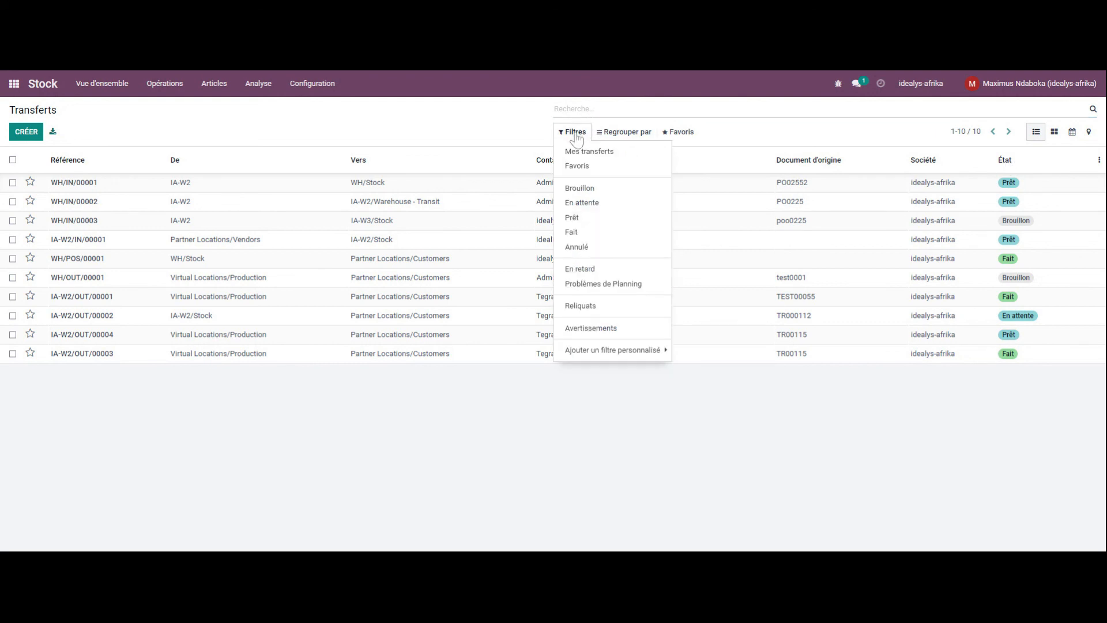
pyautogui.click(582, 207)
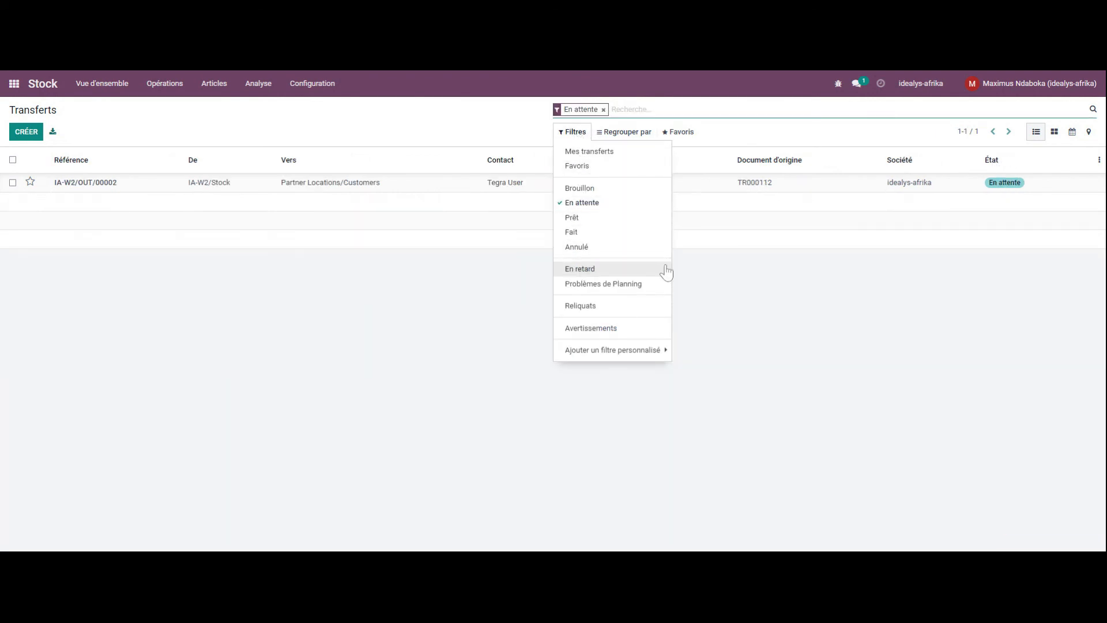
pyautogui.click(569, 216)
pyautogui.click(562, 205)
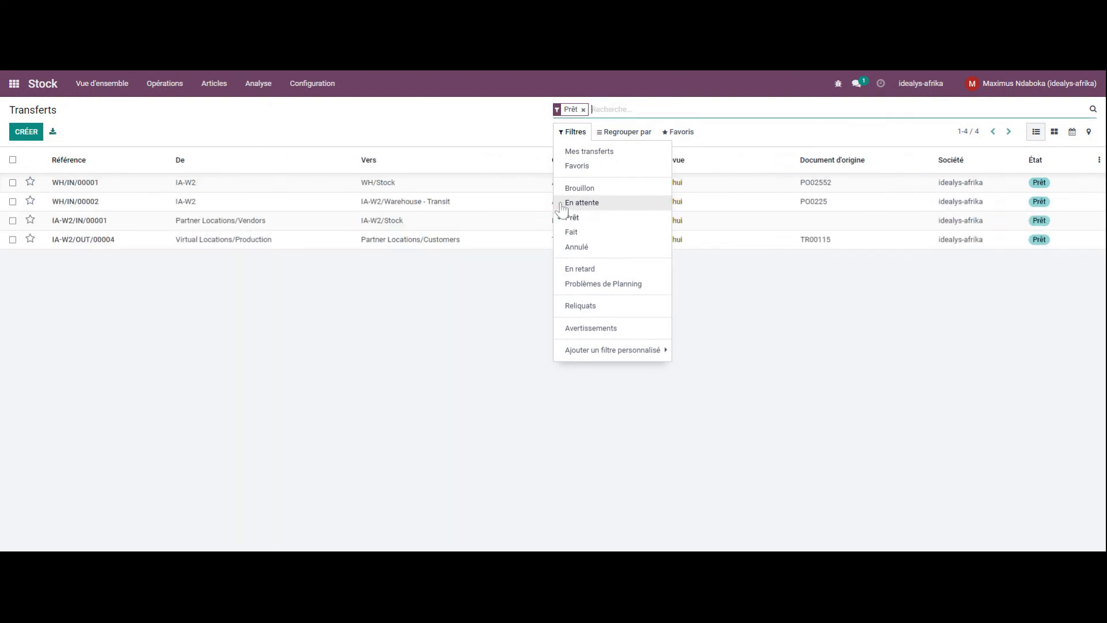
pyautogui.click(570, 231)
pyautogui.click(571, 218)
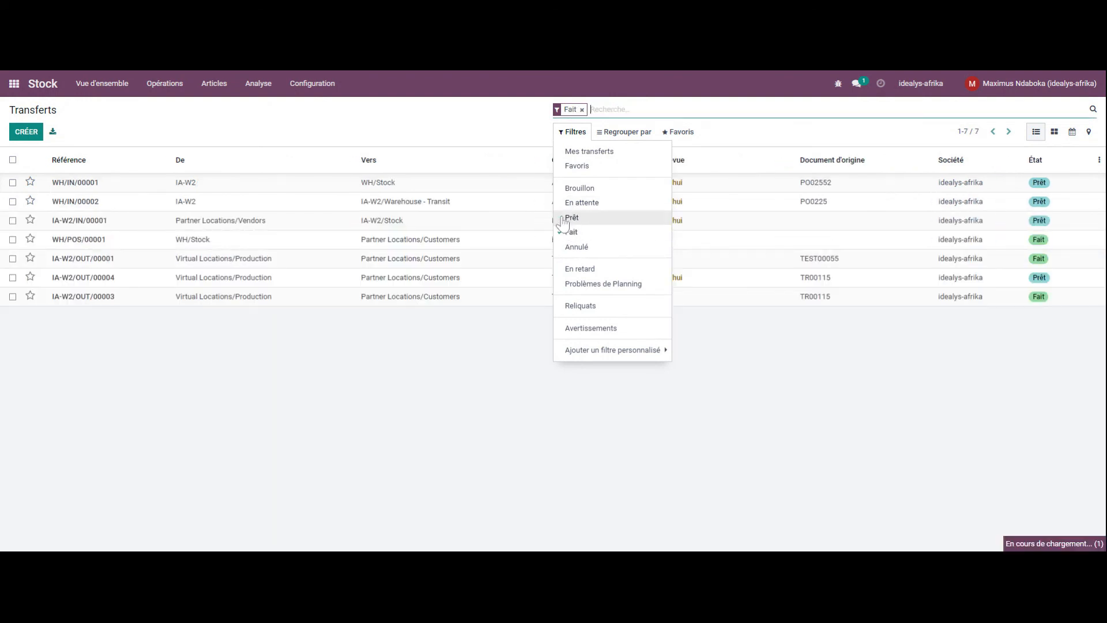
pyautogui.click(810, 304)
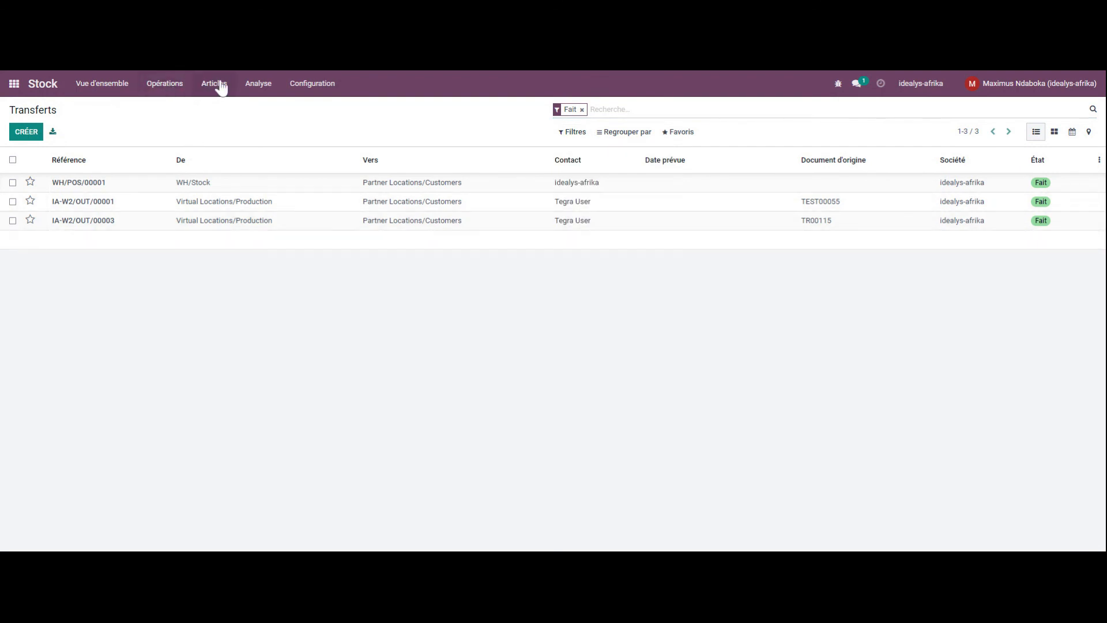
# Open the Mouvements de stocks report and expand the WH/Stock, Virtual Locations/Production and Virtual Locations/Inventory adjustment groups
pyautogui.click(258, 86)
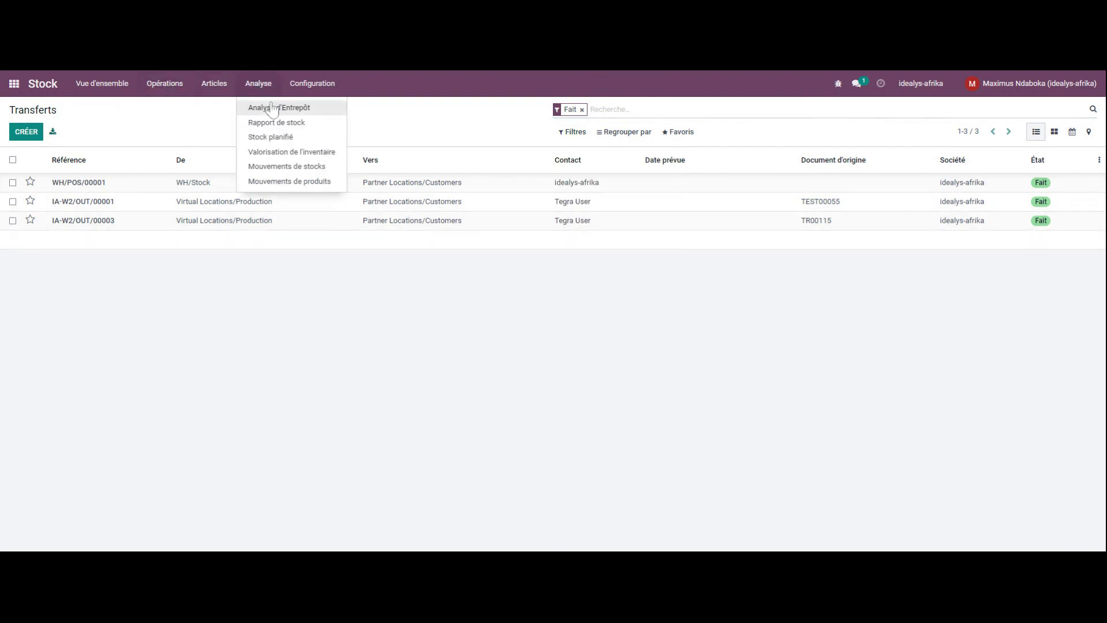
pyautogui.click(287, 166)
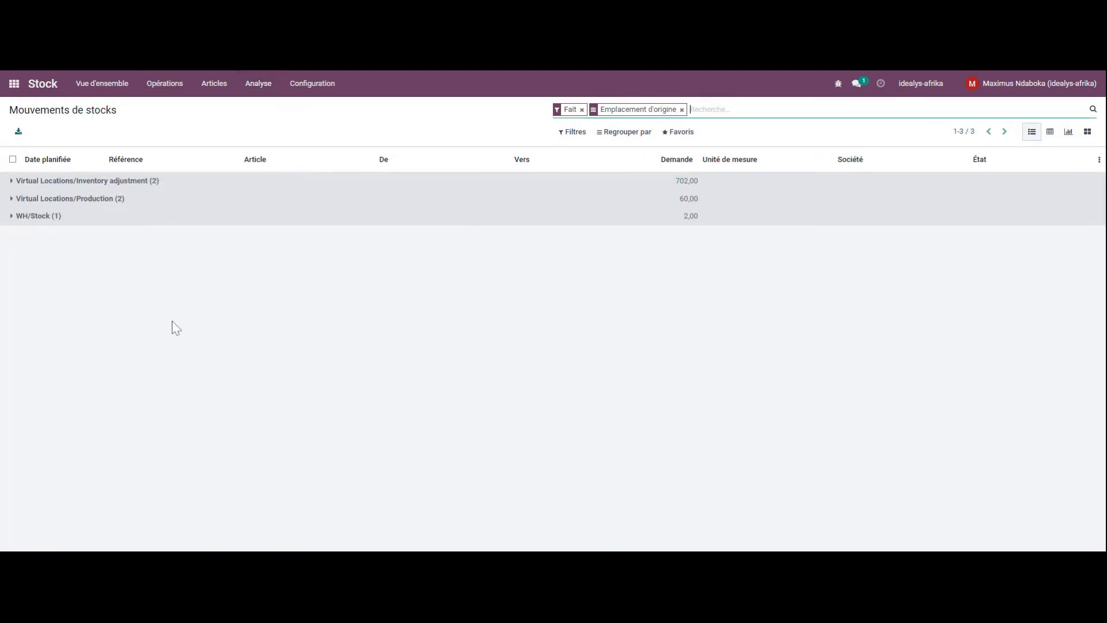
pyautogui.click(11, 216)
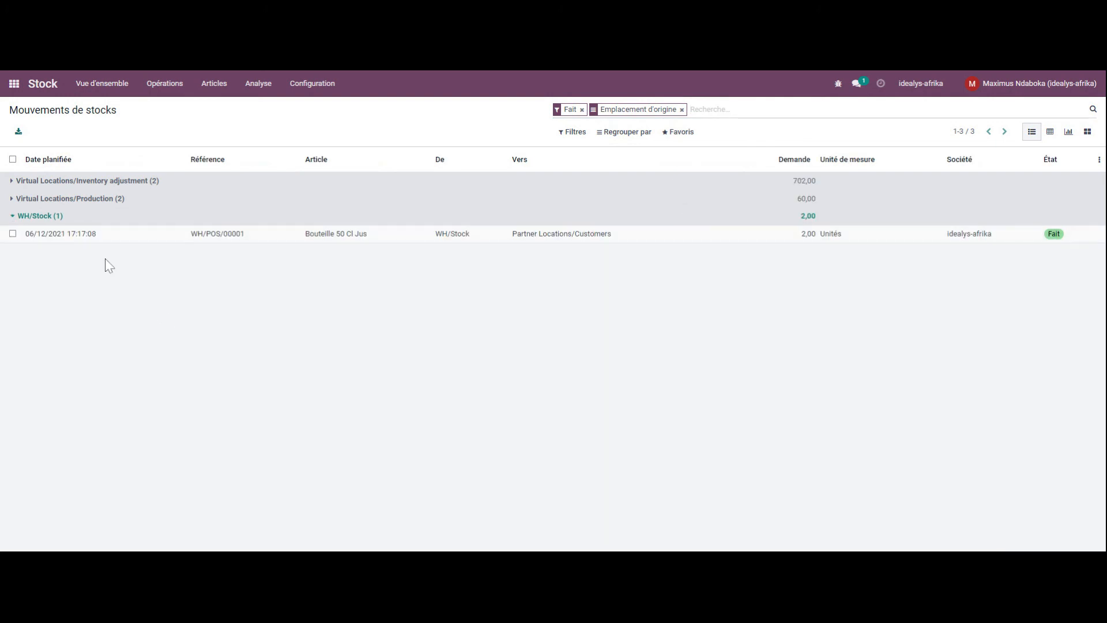
pyautogui.click(13, 202)
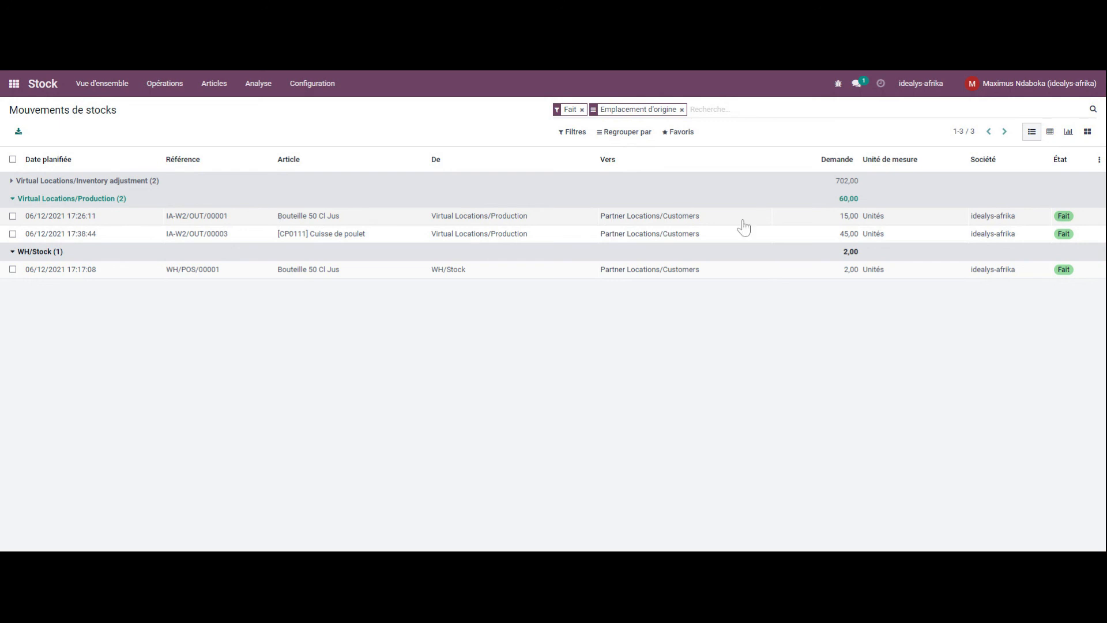
pyautogui.click(9, 183)
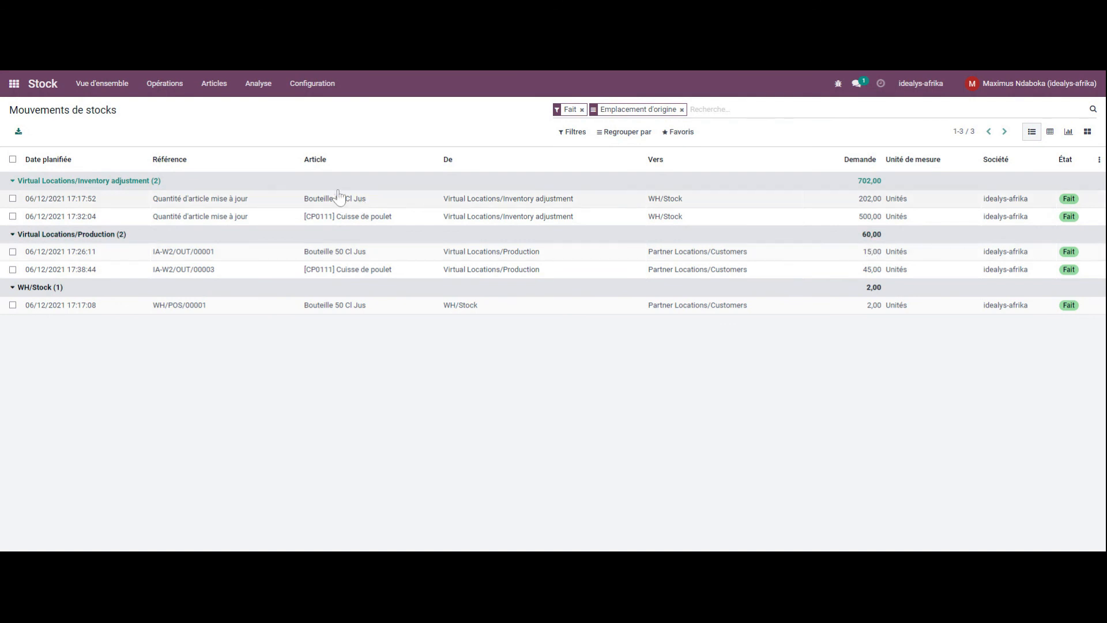
# Open the Mouvements de produits report and expand the movements of "Cuisse de poulet" and "Bouteille 50 Cl Jus"
pyautogui.click(219, 88)
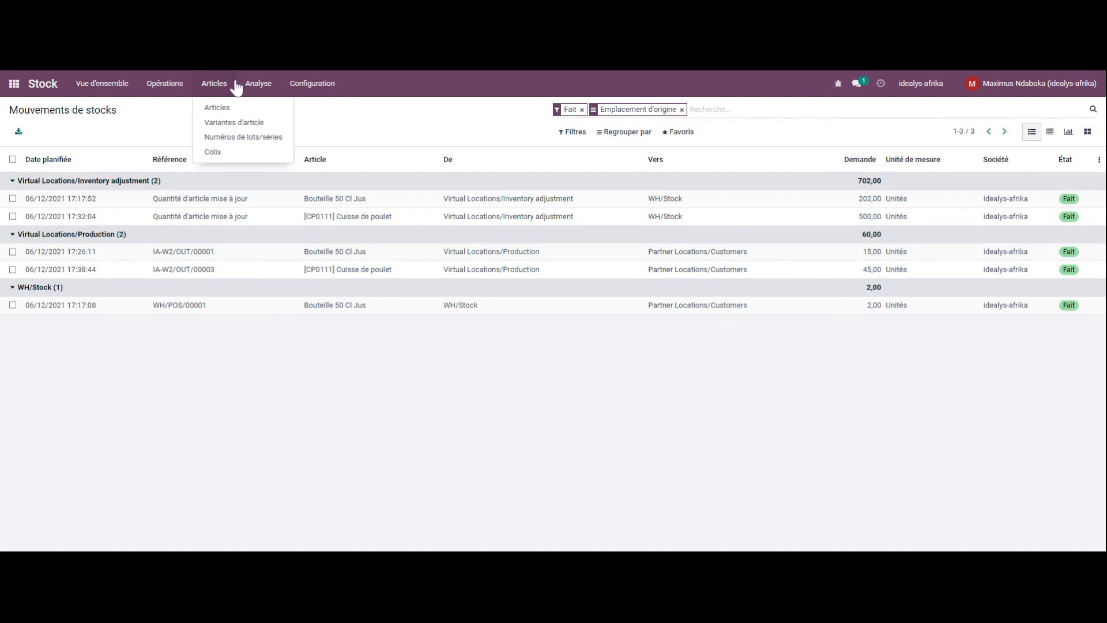
pyautogui.click(266, 87)
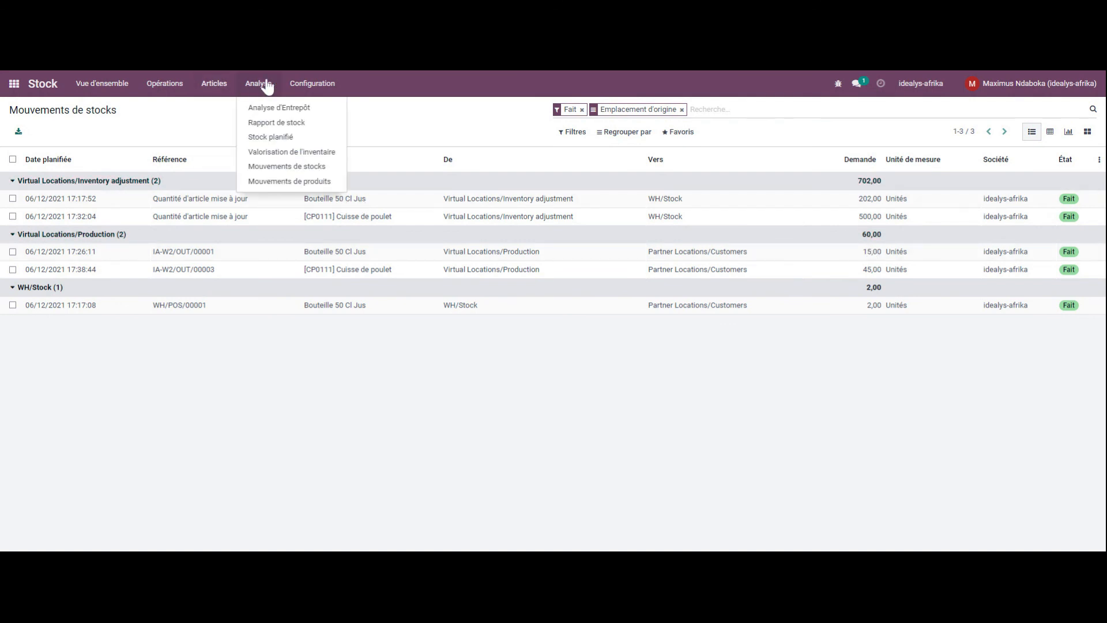
pyautogui.click(283, 182)
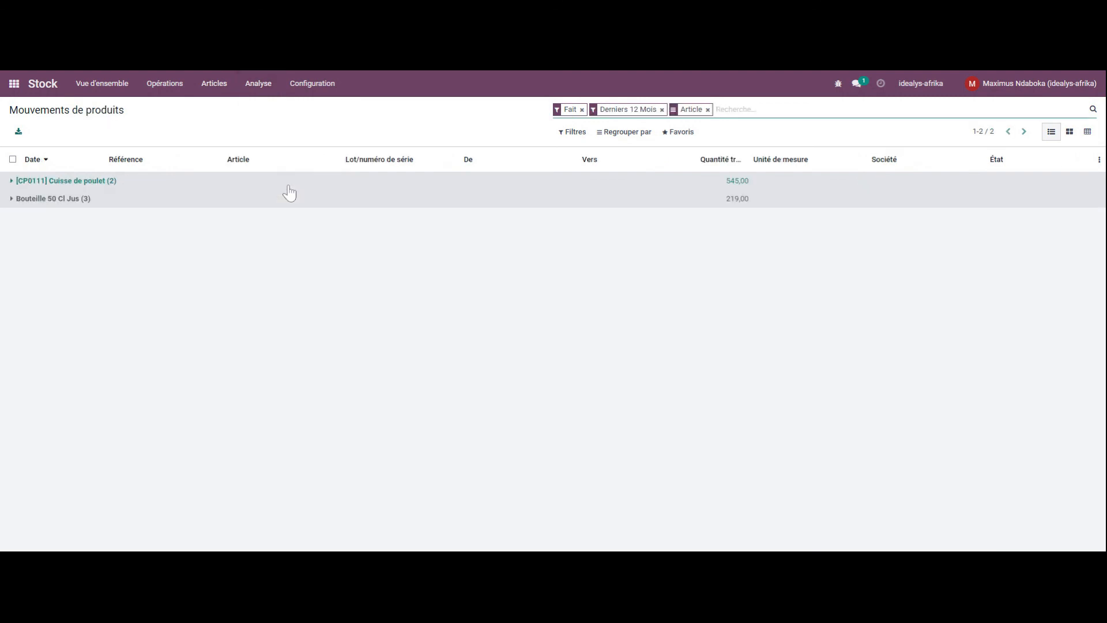
pyautogui.click(13, 183)
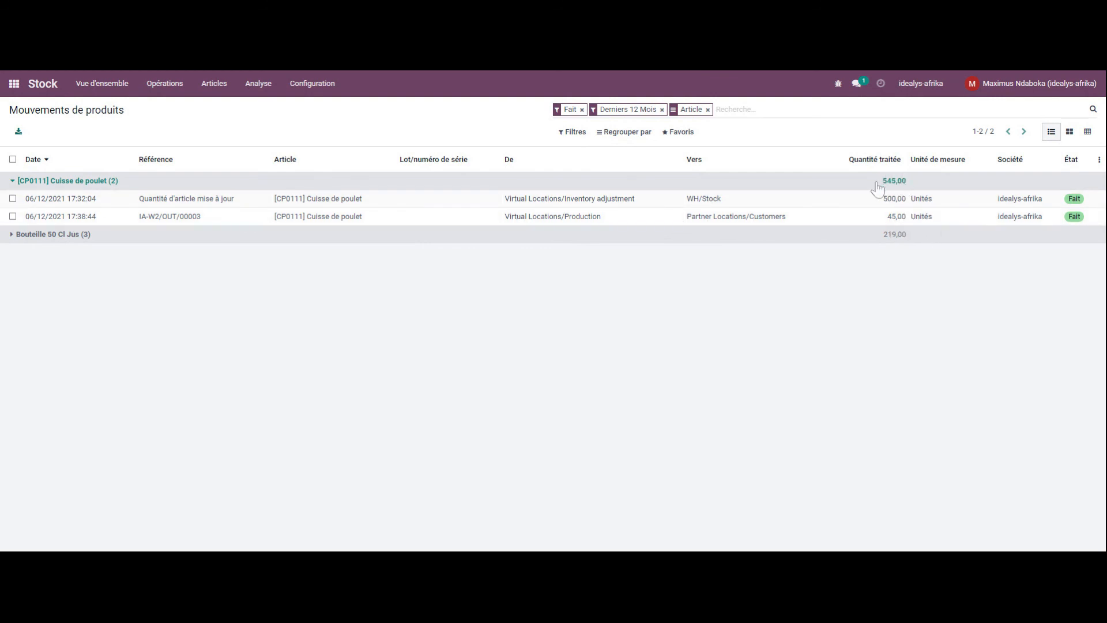
pyautogui.click(9, 234)
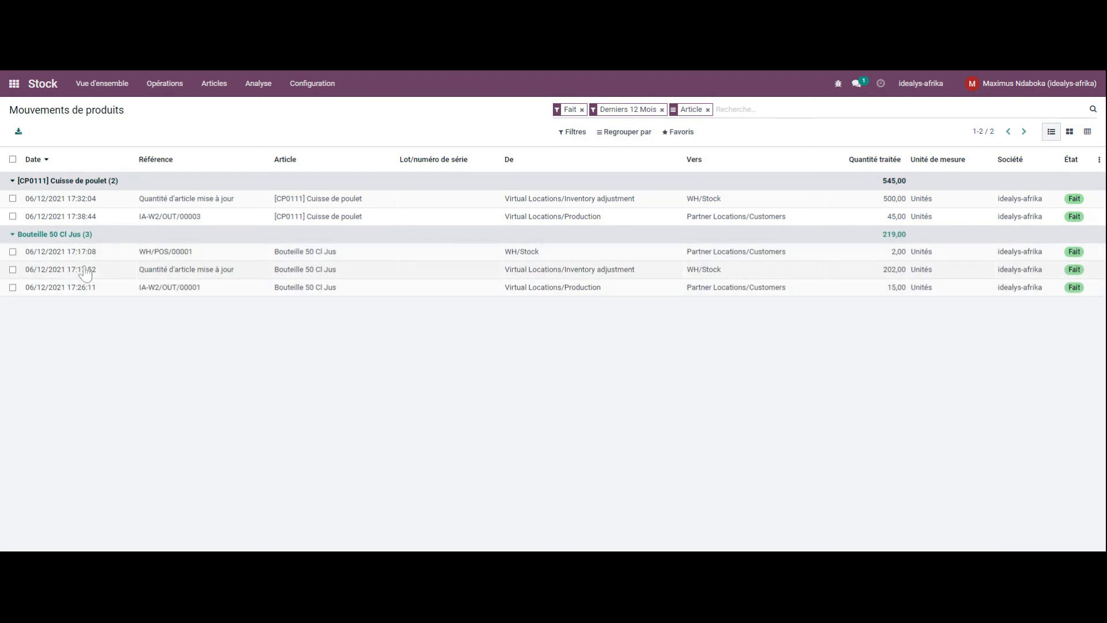
# Open the inventory valuation at date 06/12/2021 17:42:47 and expand the "Cuisse de poulet" group
pyautogui.click(258, 85)
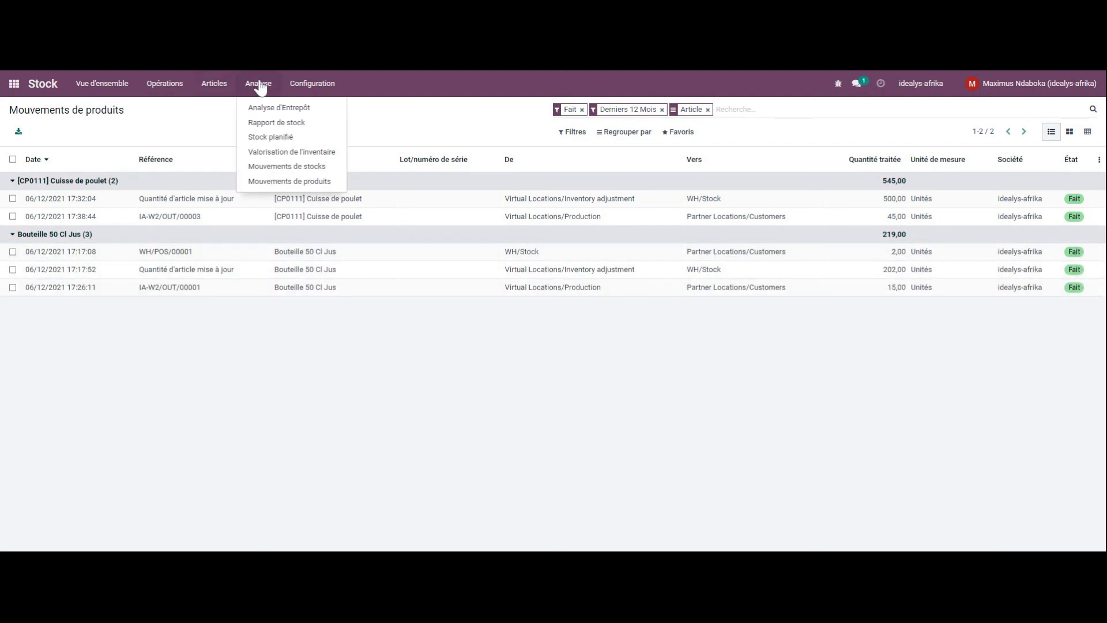
pyautogui.click(282, 153)
pyautogui.click(58, 132)
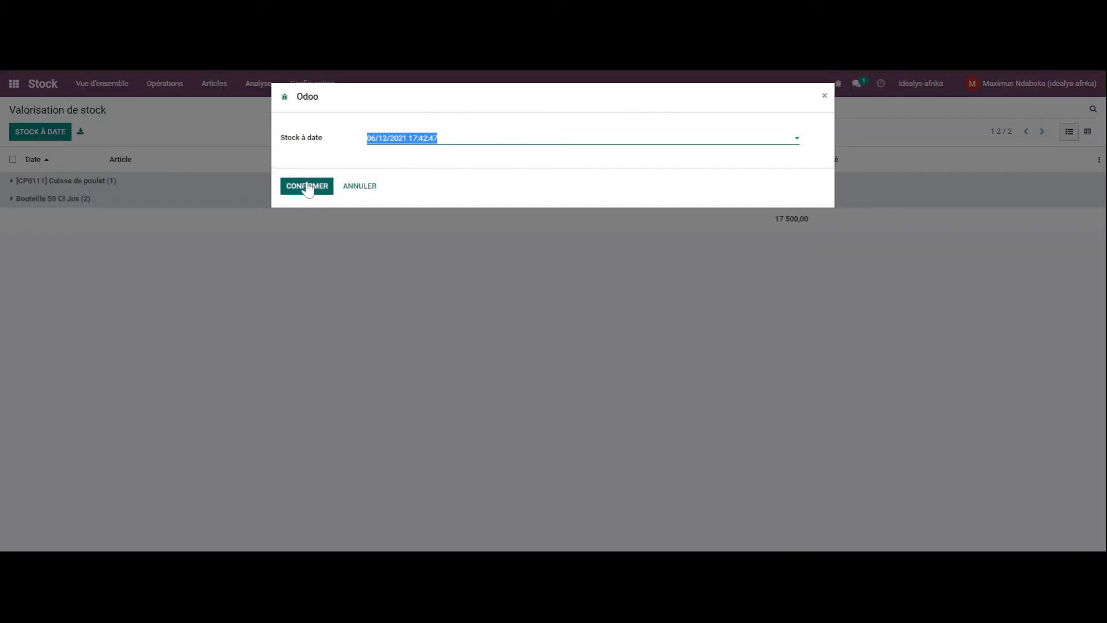
pyautogui.click(309, 187)
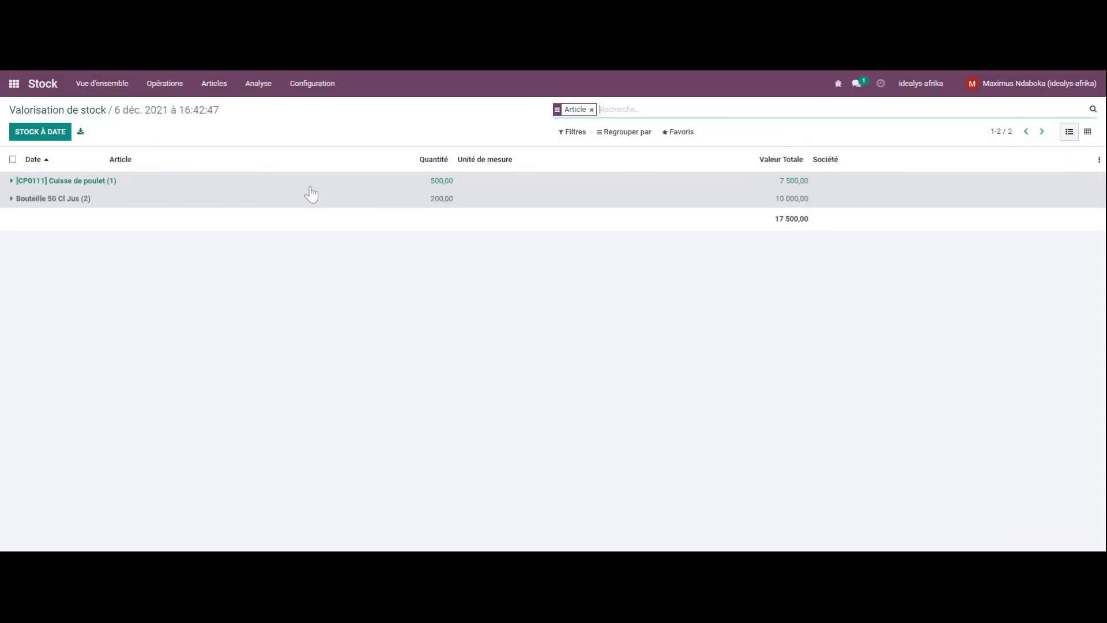
pyautogui.click(18, 182)
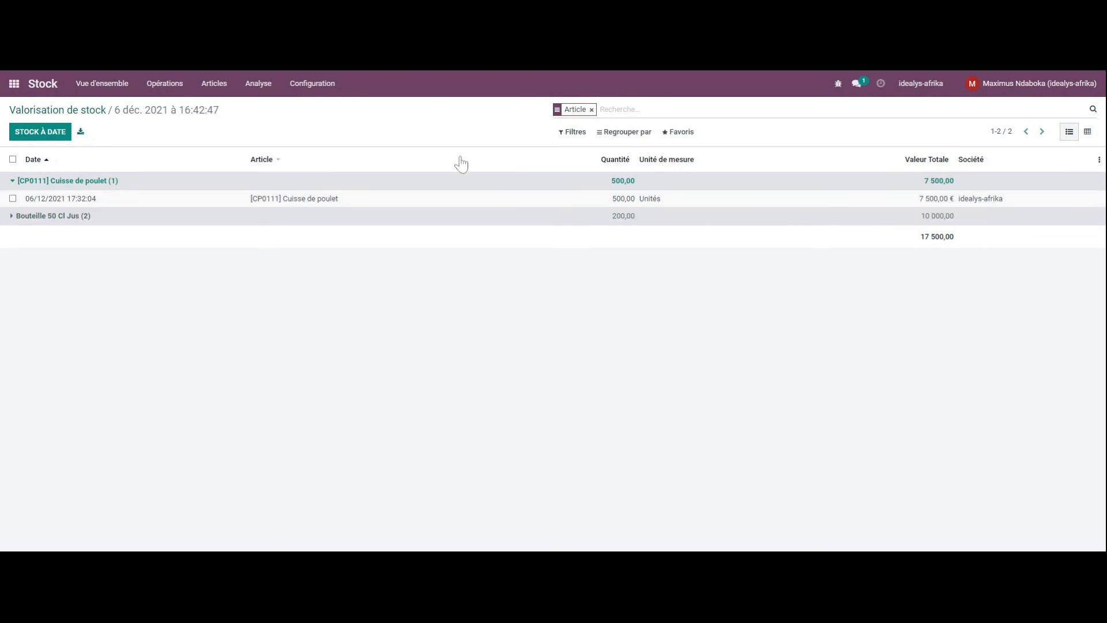
# Open the Rapport de stock analysis
pyautogui.click(249, 87)
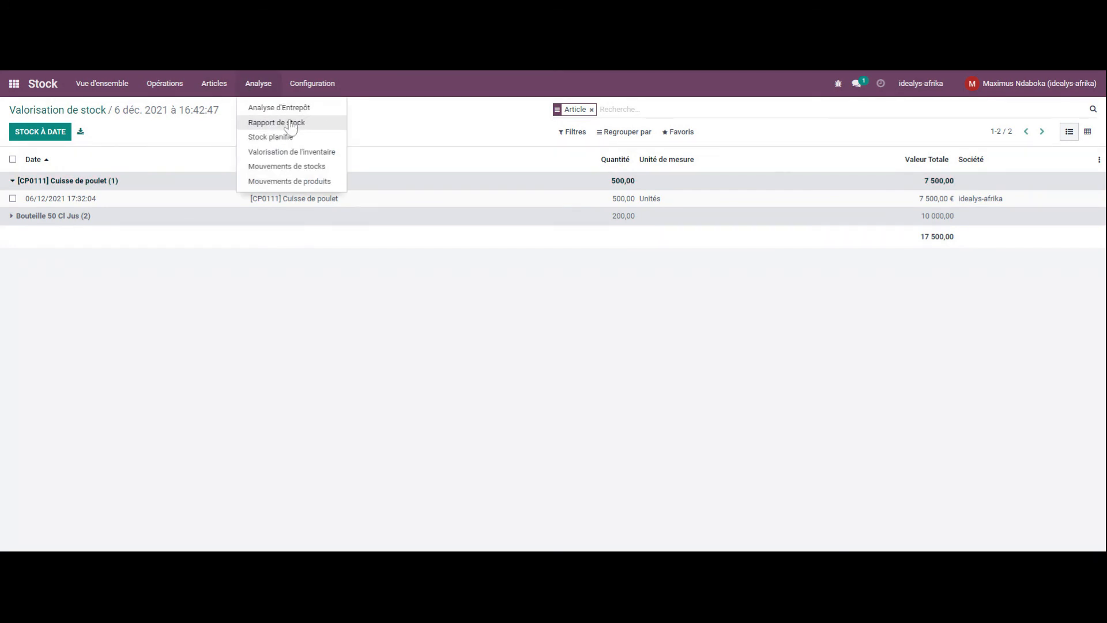
pyautogui.click(271, 122)
pyautogui.click(56, 134)
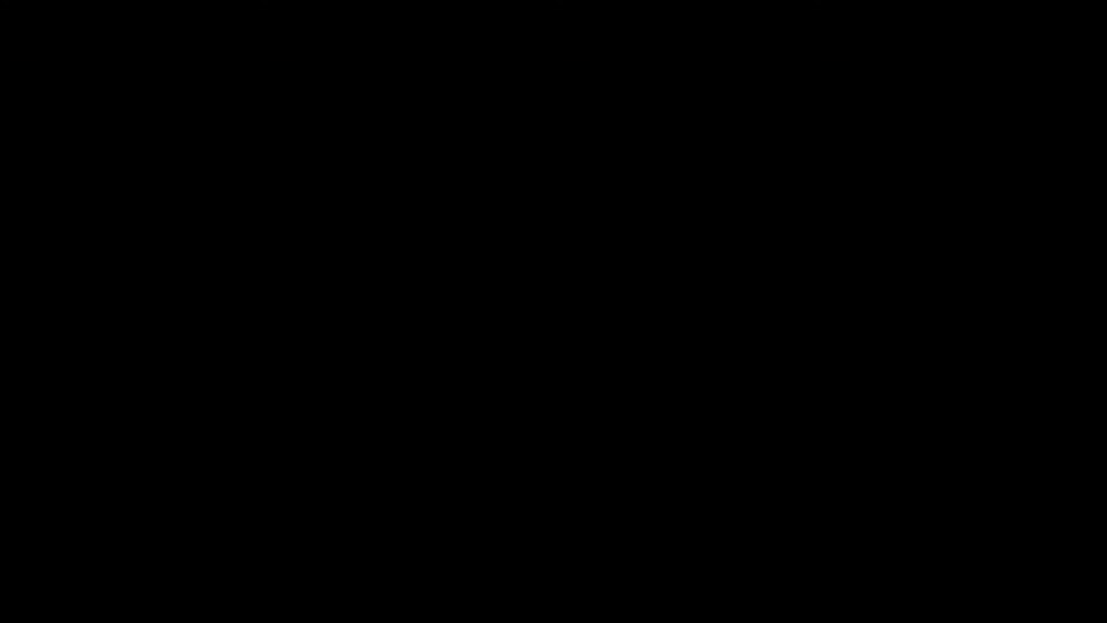